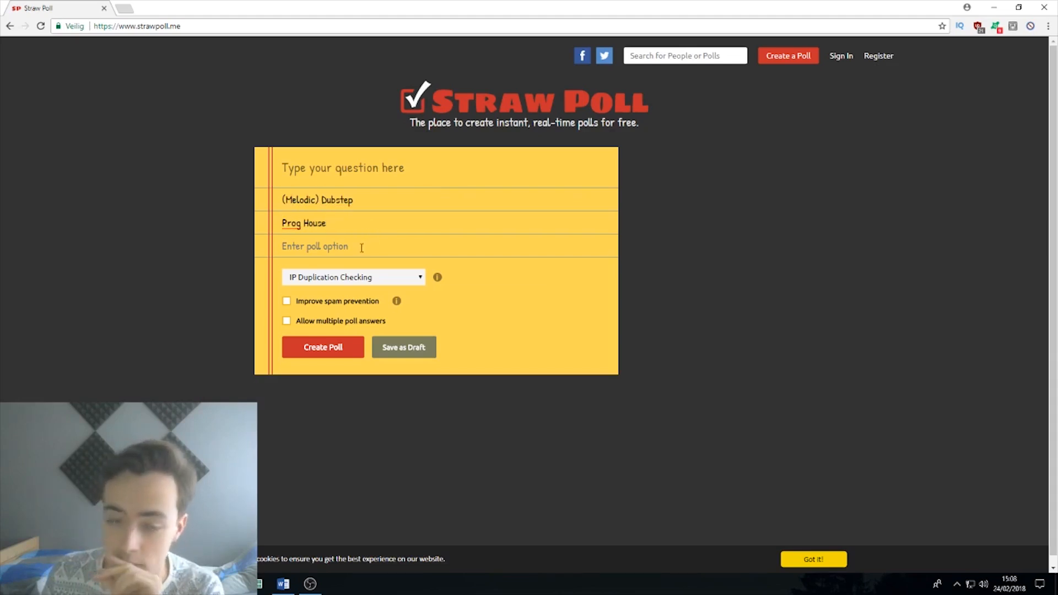
# - Add the poll options Dark Prog, Kawaii future bass and Trap, and view the genre poll's results
pyautogui.write('Dark Prog')
pyautogui.click(331, 265)
pyautogui.write('Kawaii future bass')
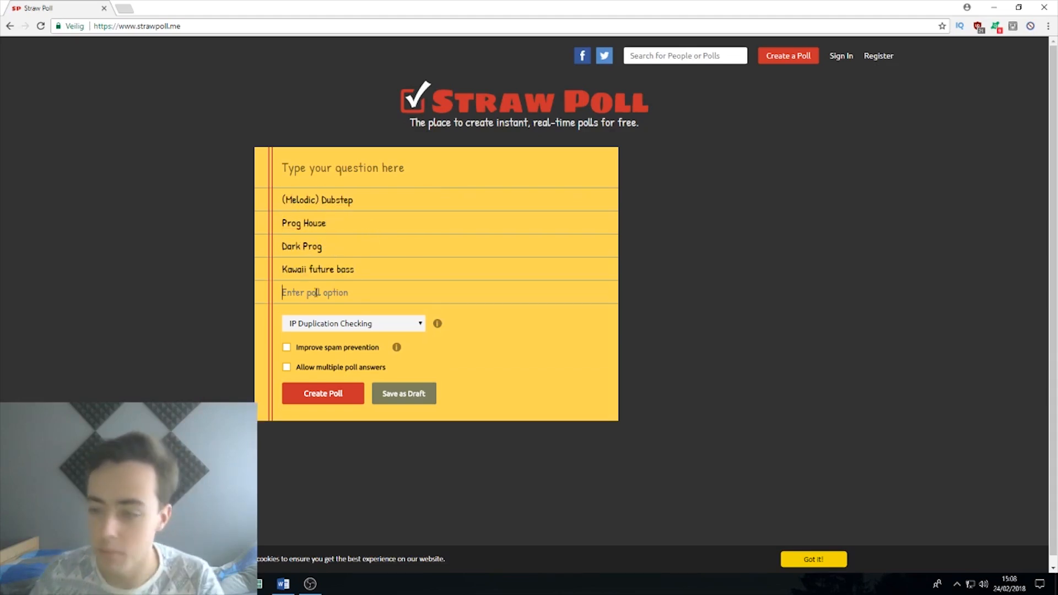
pyautogui.write('T')
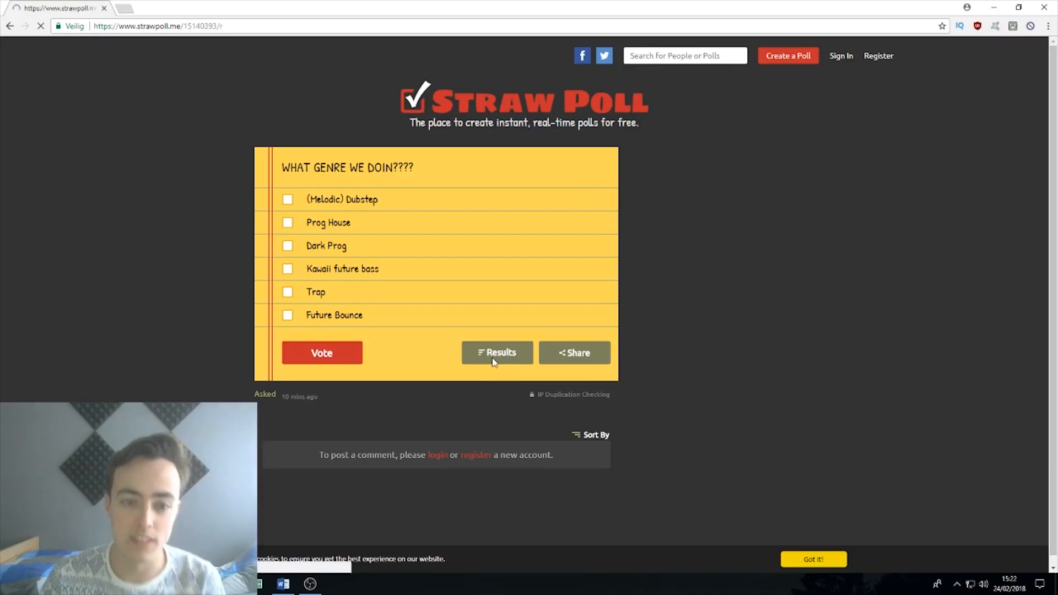
pyautogui.click(491, 358)
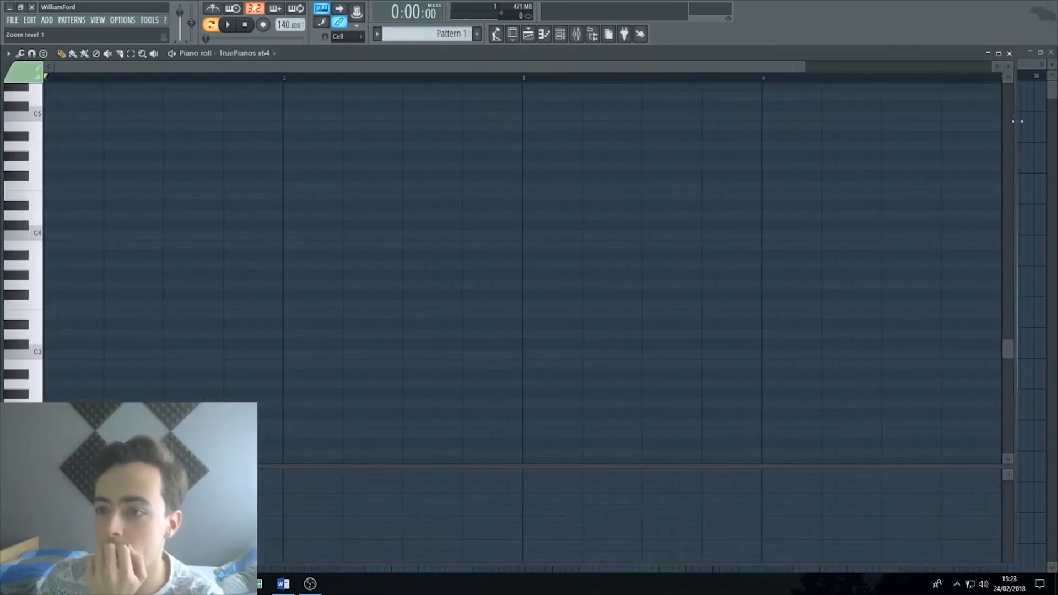
# - Switch to FL Studio and enlarge the piano roll window to fill the workspace
pyautogui.moveTo(1018, 120); pyautogui.dragTo(1055, 115)
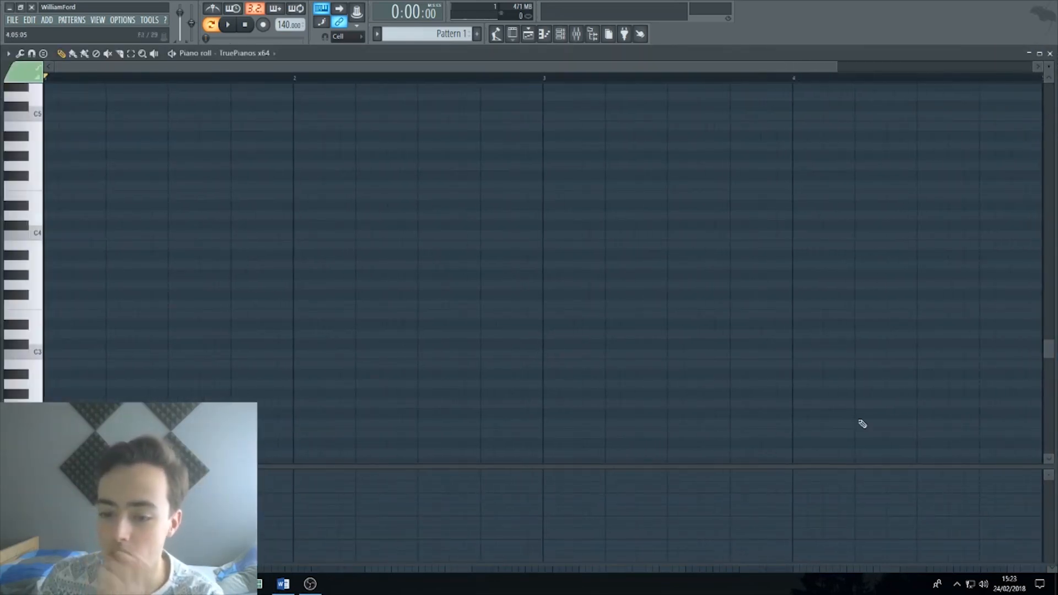
pyautogui.moveTo(862, 563); pyautogui.dragTo(861, 574)
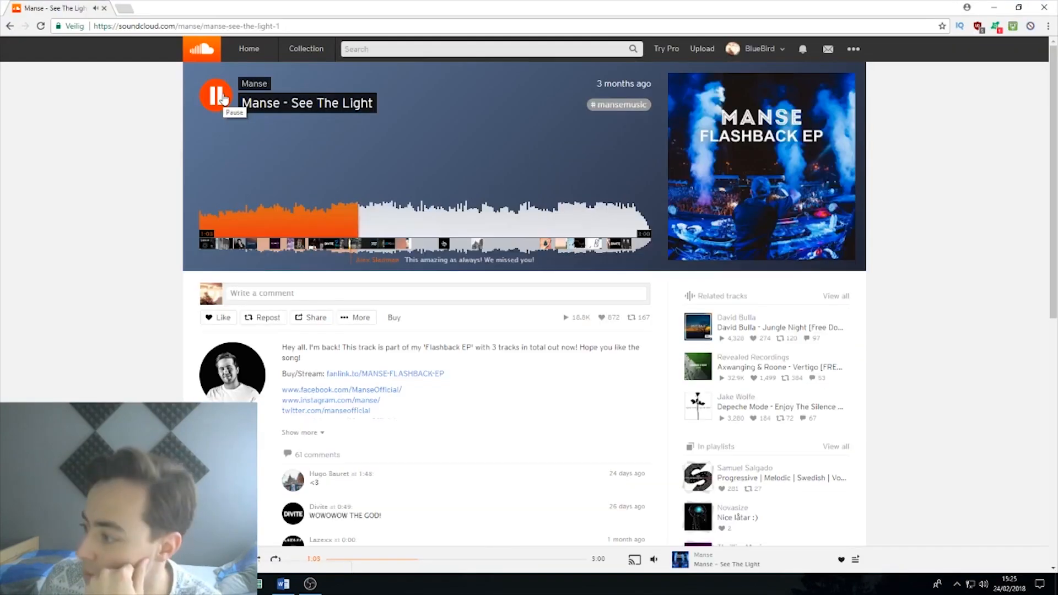
pyautogui.click(223, 98)
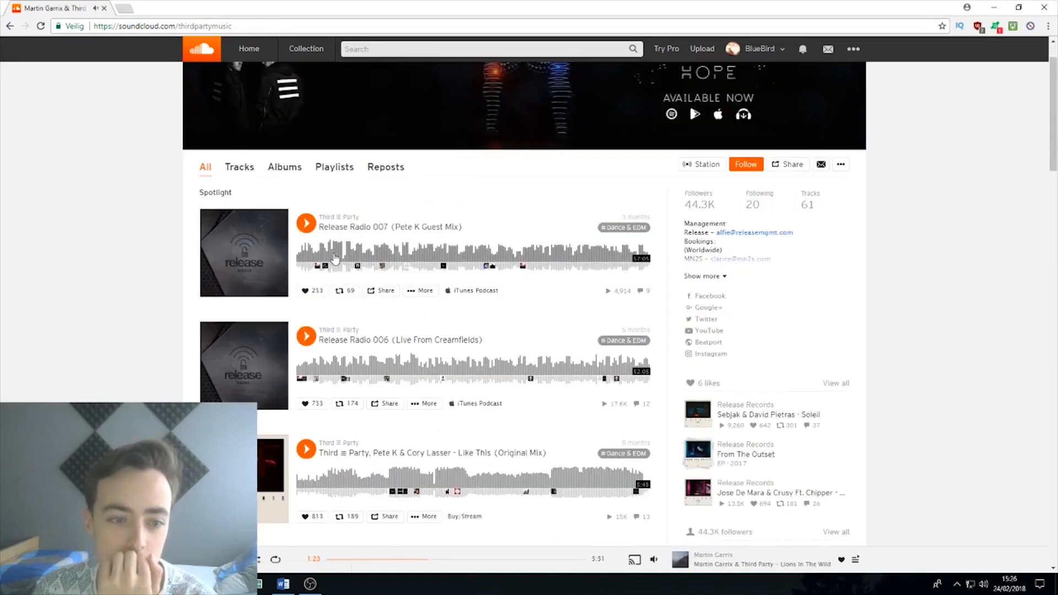
pyautogui.scroll(-3, 337, 273)
pyautogui.scroll(-3, 338, 273)
pyautogui.click(355, 263)
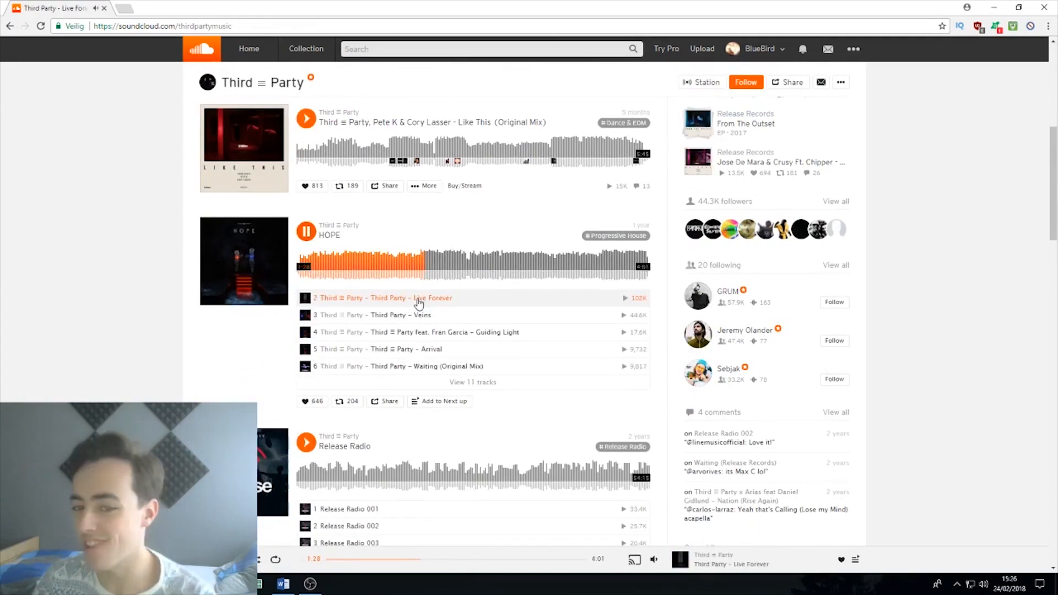
pyautogui.press('space')
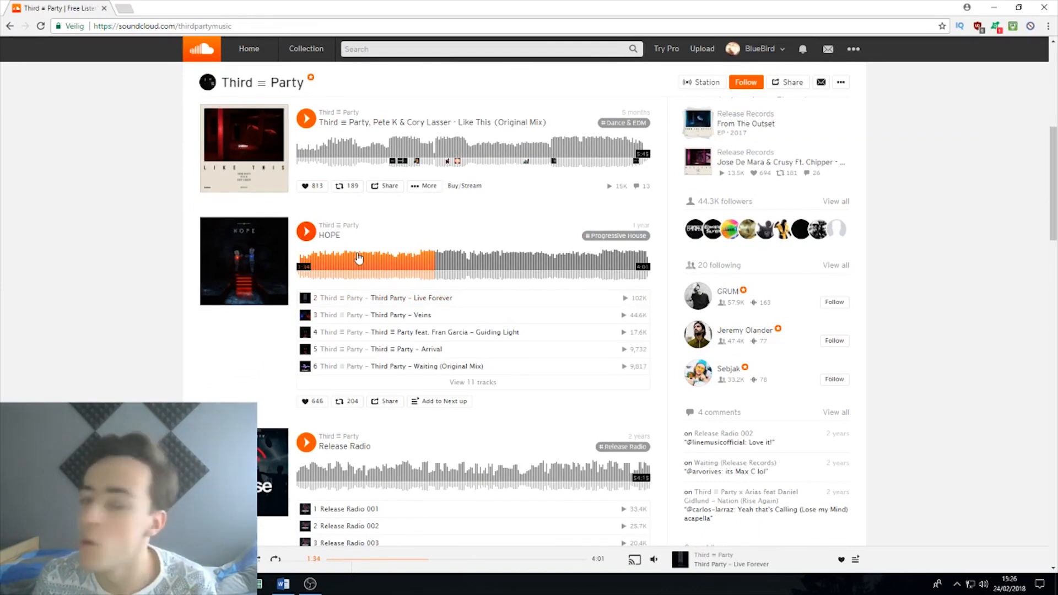
pyautogui.click(422, 304)
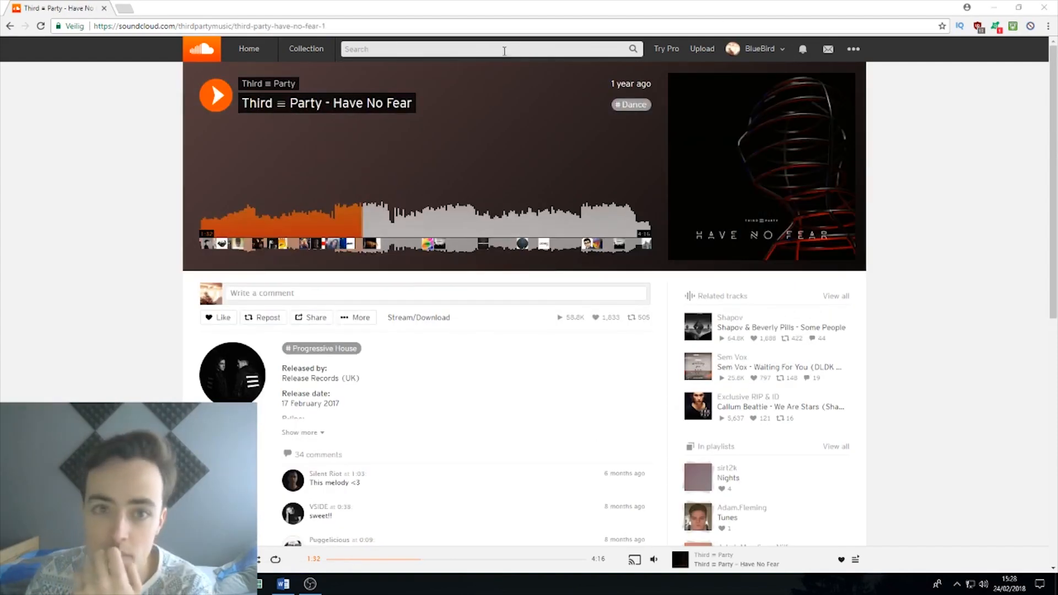
# - Search for Manse, browse the artist's profile and preview A Little Bit Closer from partway through the track
pyautogui.click(501, 49)
pyautogui.write('manse')
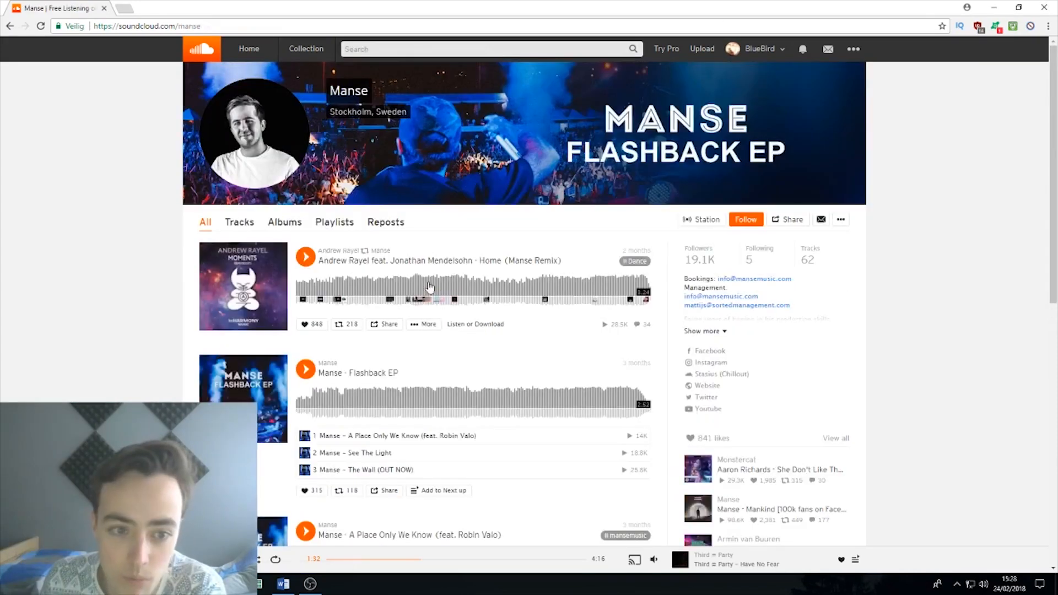
pyautogui.scroll(-4, 447, 375)
pyautogui.scroll(-6, 447, 376)
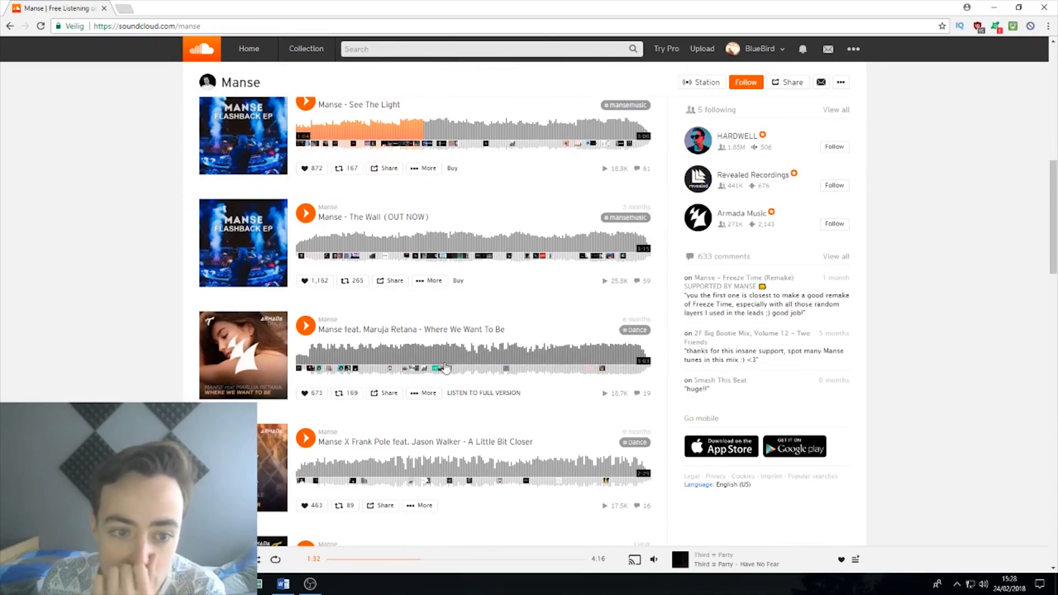
pyautogui.scroll(-2, 445, 368)
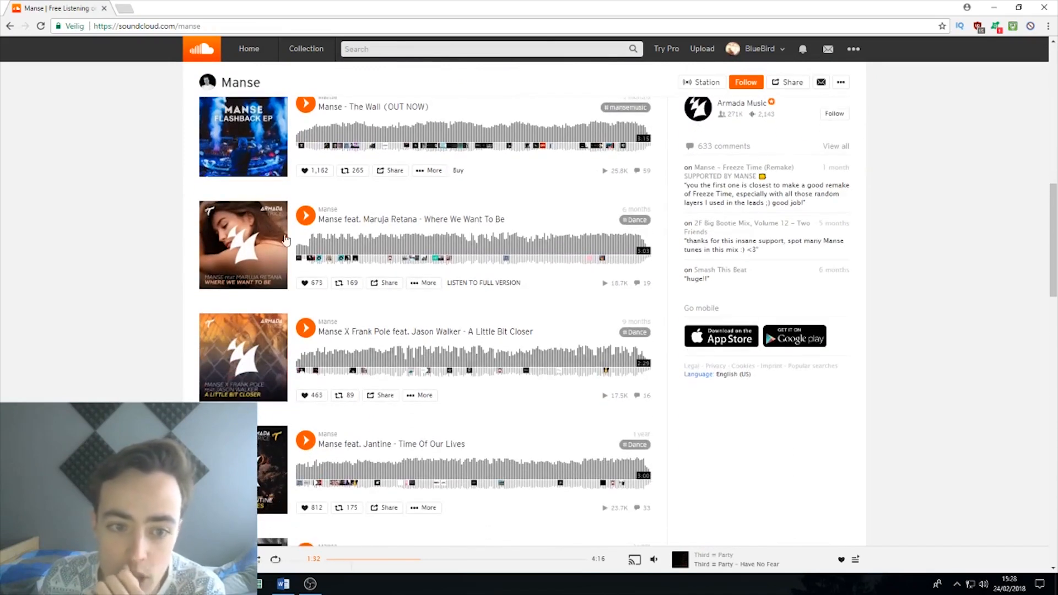
pyautogui.click(305, 328)
pyautogui.click(393, 357)
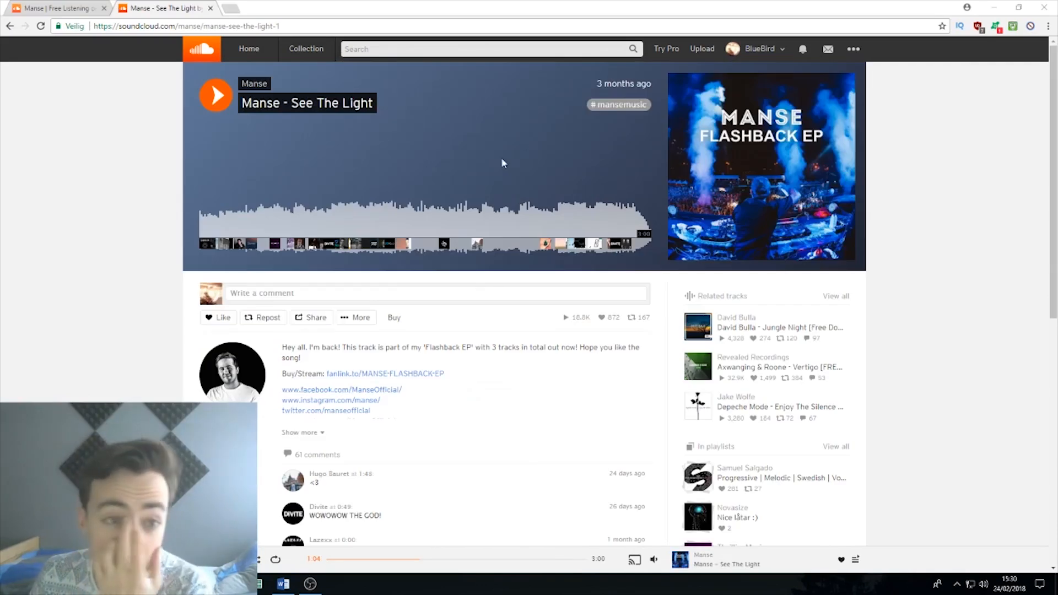
pyautogui.click(254, 84)
pyautogui.scroll(-10, 361, 314)
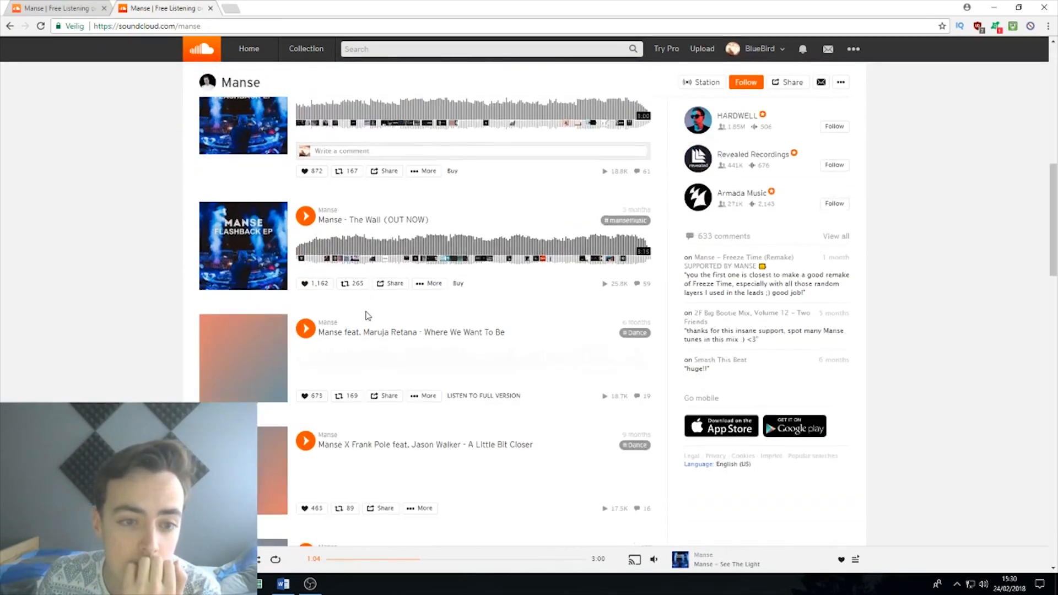
pyautogui.scroll(-15, 366, 311)
pyautogui.scroll(-5, 361, 298)
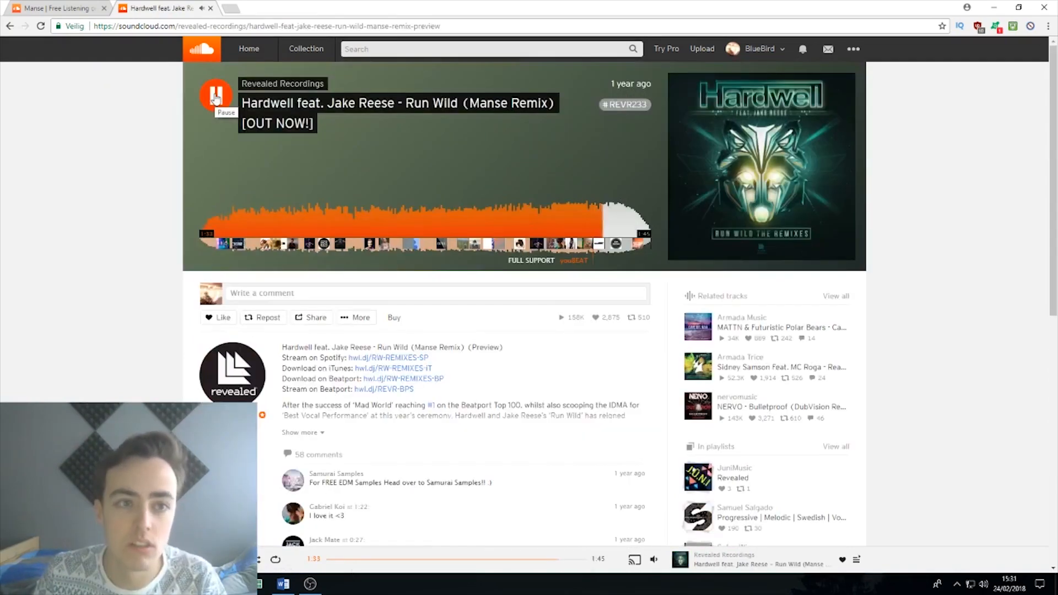
pyautogui.click(215, 97)
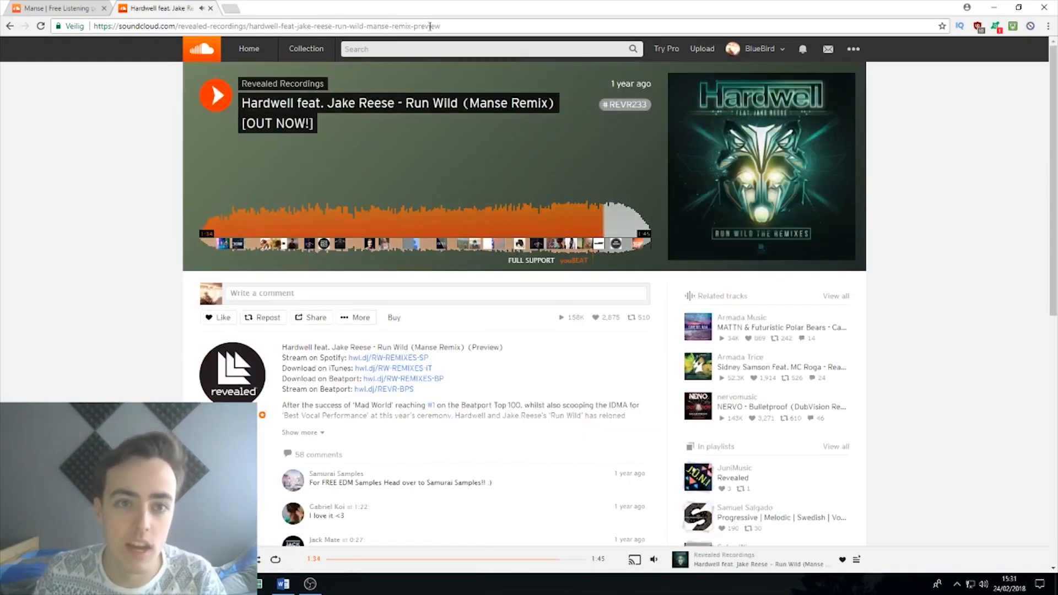
pyautogui.click(462, 26)
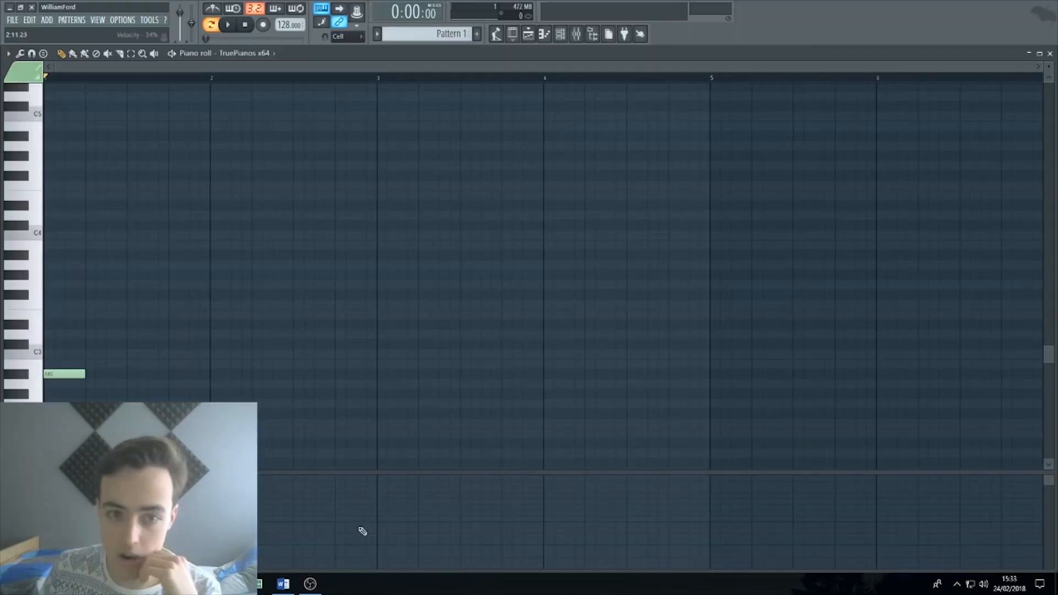
# - In the FL Studio playlist, place Third Party's Have No Fear and Live Forever and align their drops at 1:45
pyautogui.click(1029, 54)
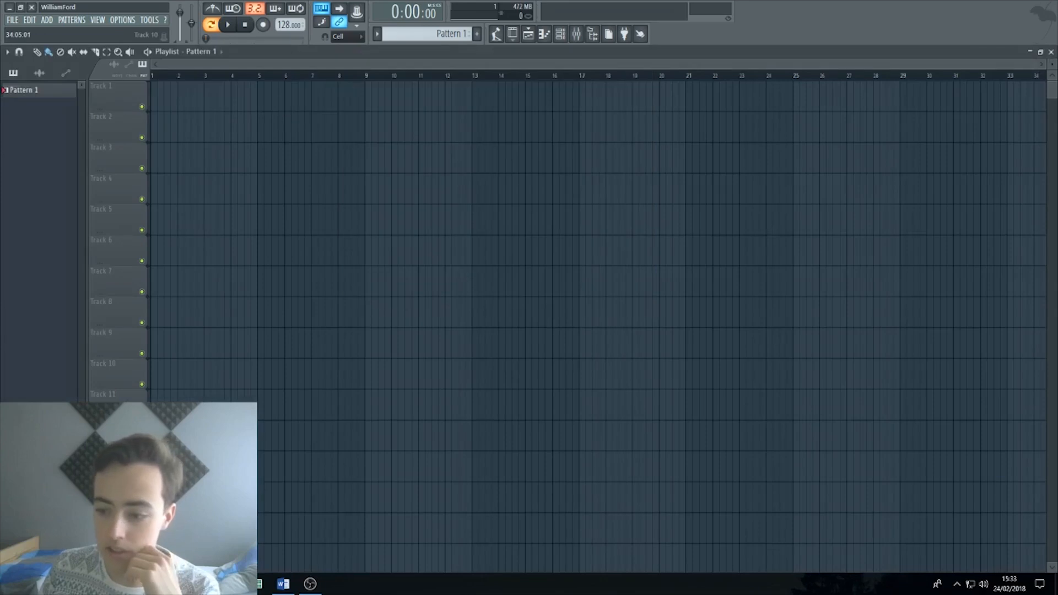
pyautogui.moveTo(408, 91); pyautogui.dragTo(440, 101)
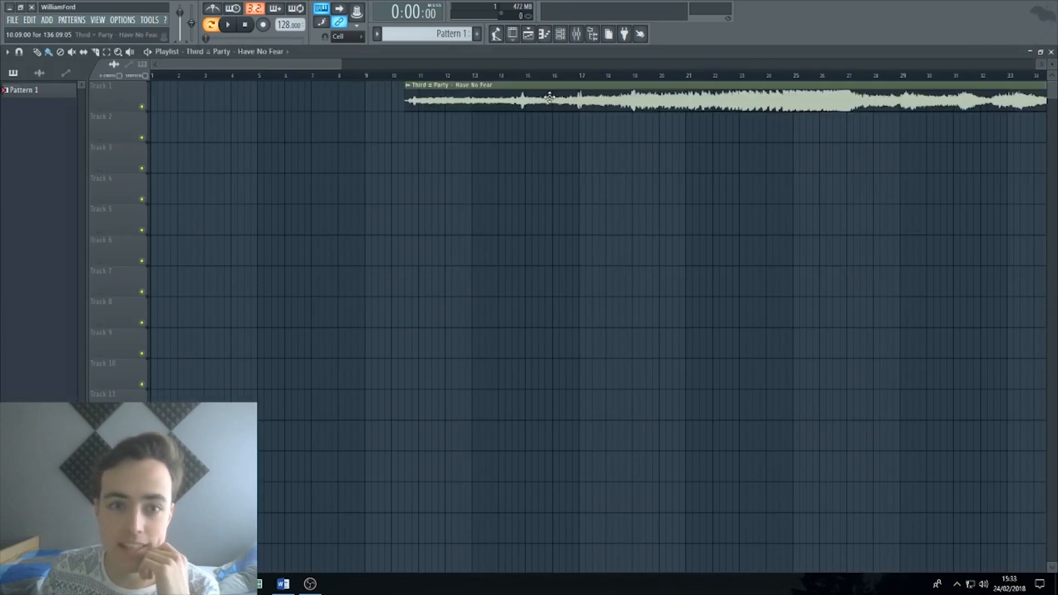
pyautogui.moveTo(407, 134); pyautogui.dragTo(597, 122)
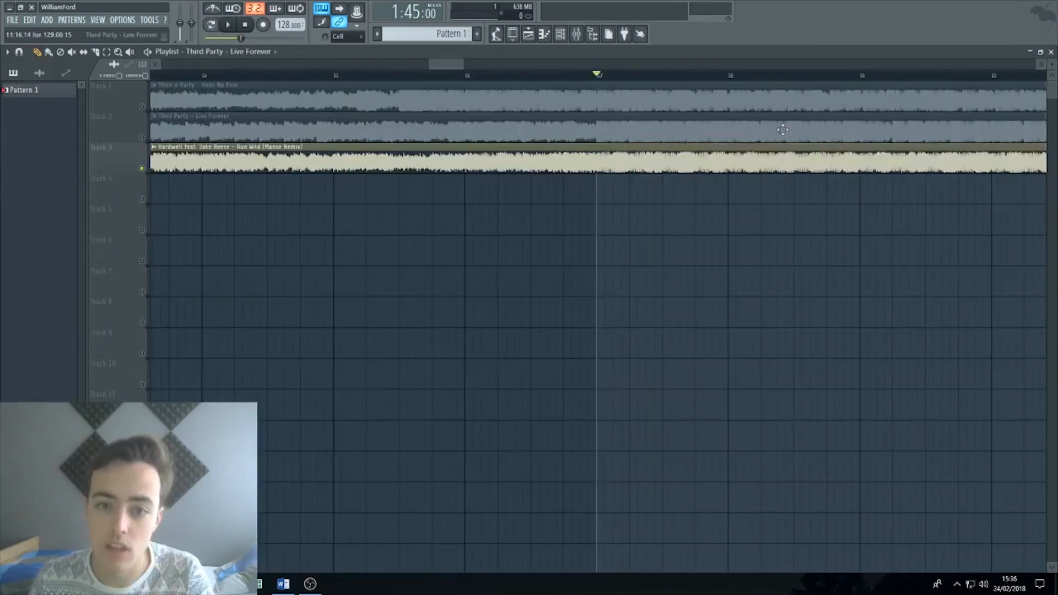
pyautogui.click(650, 90)
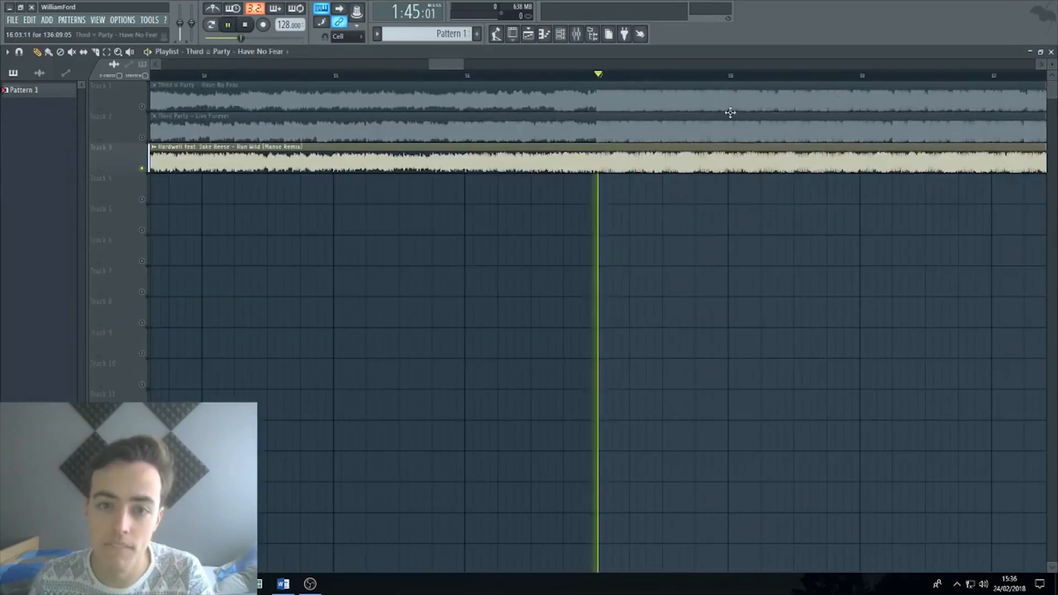
# - Play the drops of Run Wild, Have No Fear and Live Forever one at a time by soloing their playlist tracks
pyautogui.press('space')
pyautogui.press('space')
pyautogui.rightClick(142, 106)
pyautogui.press('space')
pyautogui.press('space')
pyautogui.rightClick(141, 137)
pyautogui.press('space')
pyautogui.press('space')
pyautogui.moveTo(462, 64); pyautogui.dragTo(88, 66)
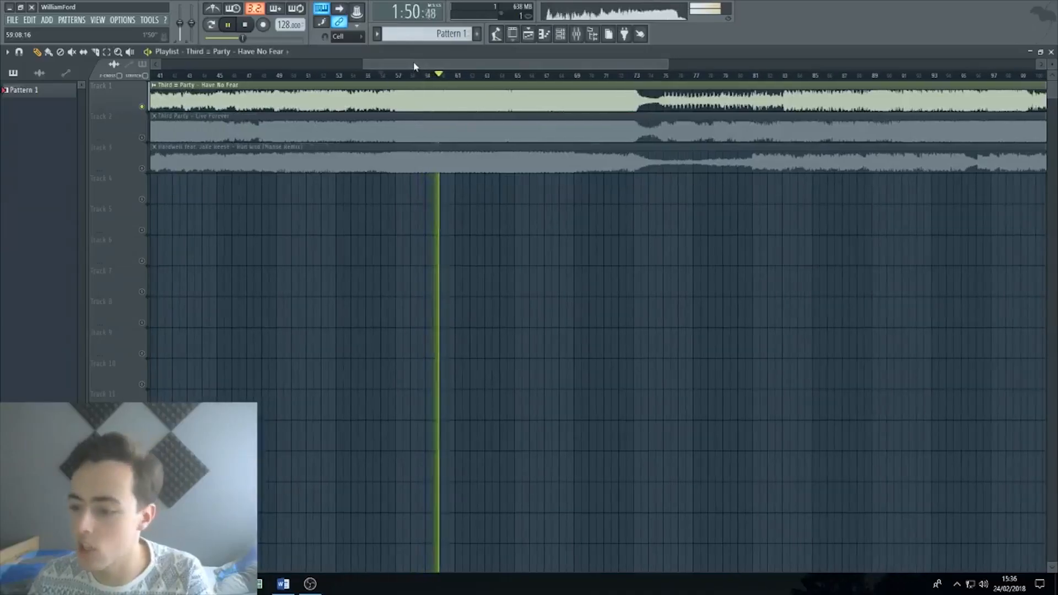
# - Compare the references again from 1:45, soloing Live Forever, Run Wild and Have No Fear in turn
pyautogui.rightClick(141, 137)
pyautogui.press('space')
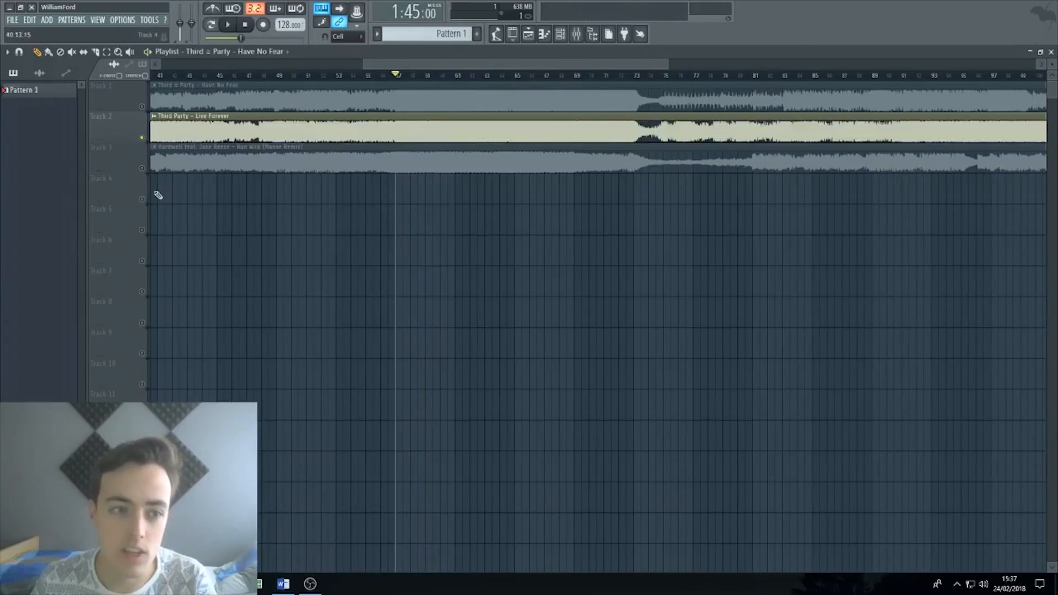
pyautogui.rightClick(143, 169)
pyautogui.press('space')
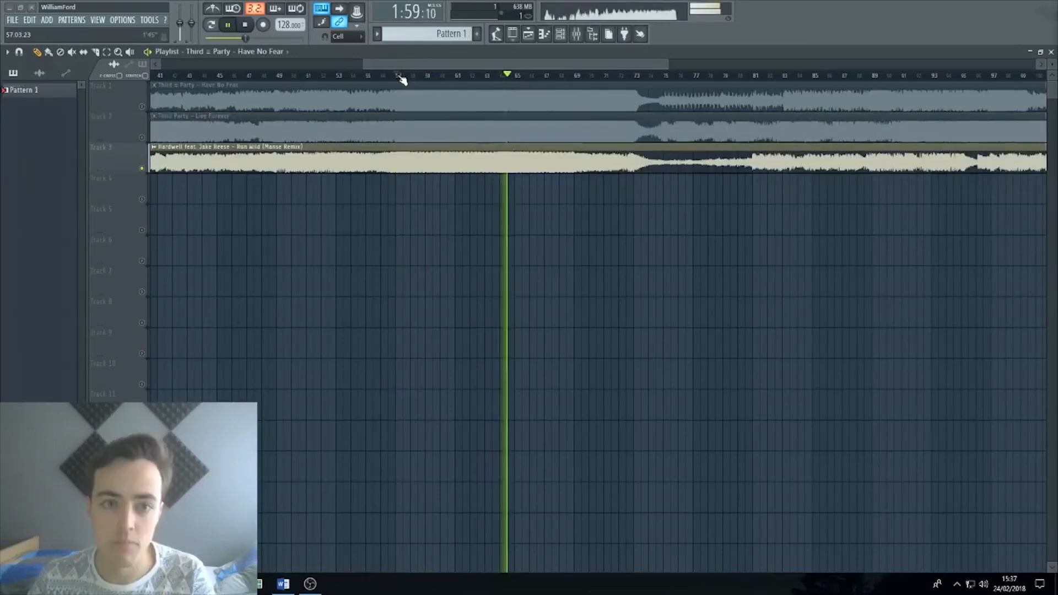
pyautogui.click(398, 76)
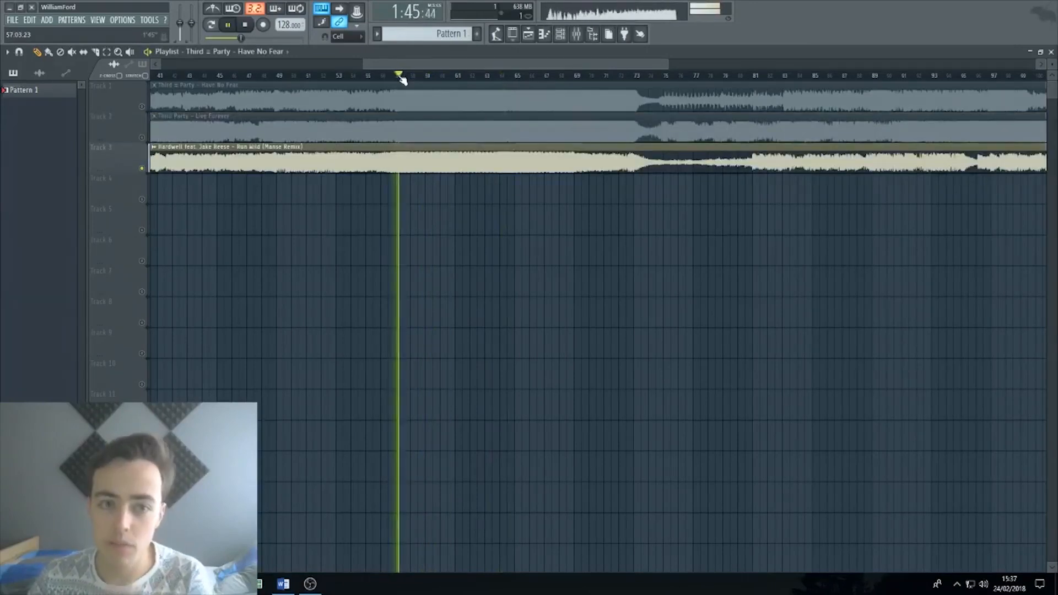
pyautogui.press('space')
pyautogui.rightClick(144, 108)
pyautogui.press('space')
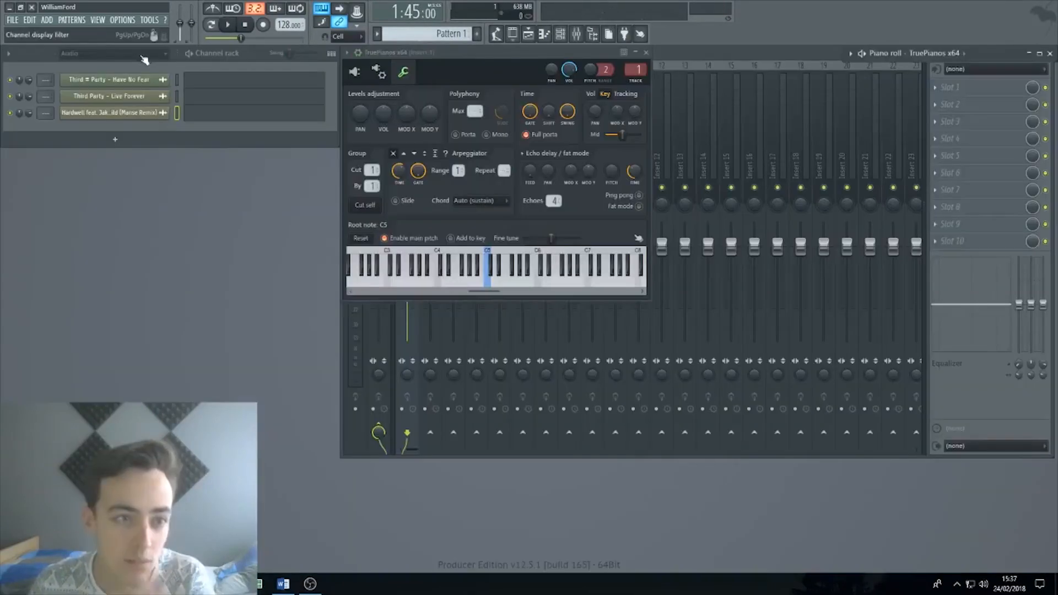
# - Show all channels in the channel rack and open the TruePianos piano roll in a maximized window
pyautogui.click(143, 56)
pyautogui.click(125, 71)
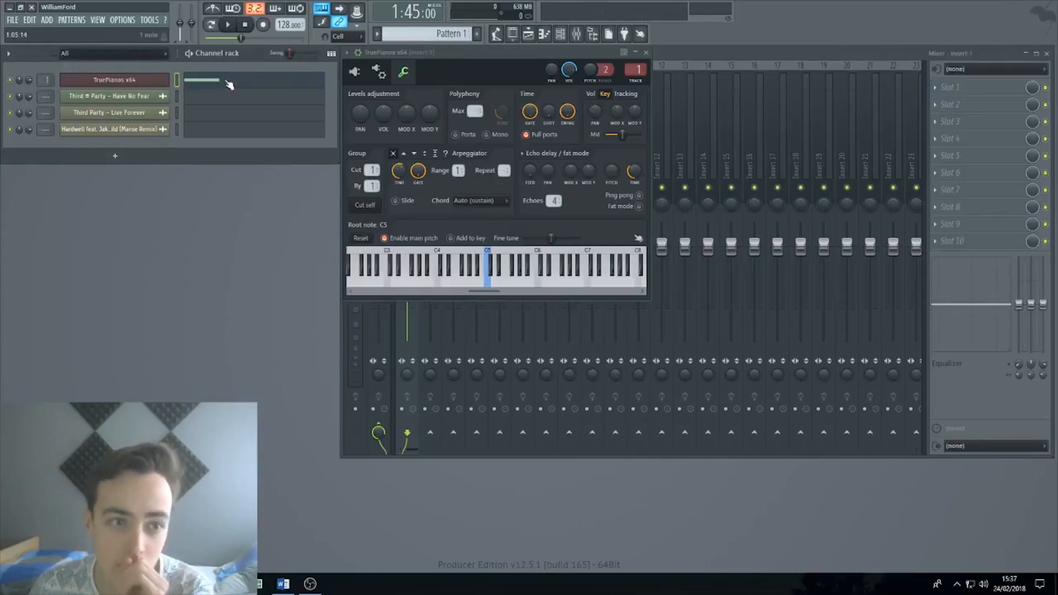
pyautogui.click(228, 83)
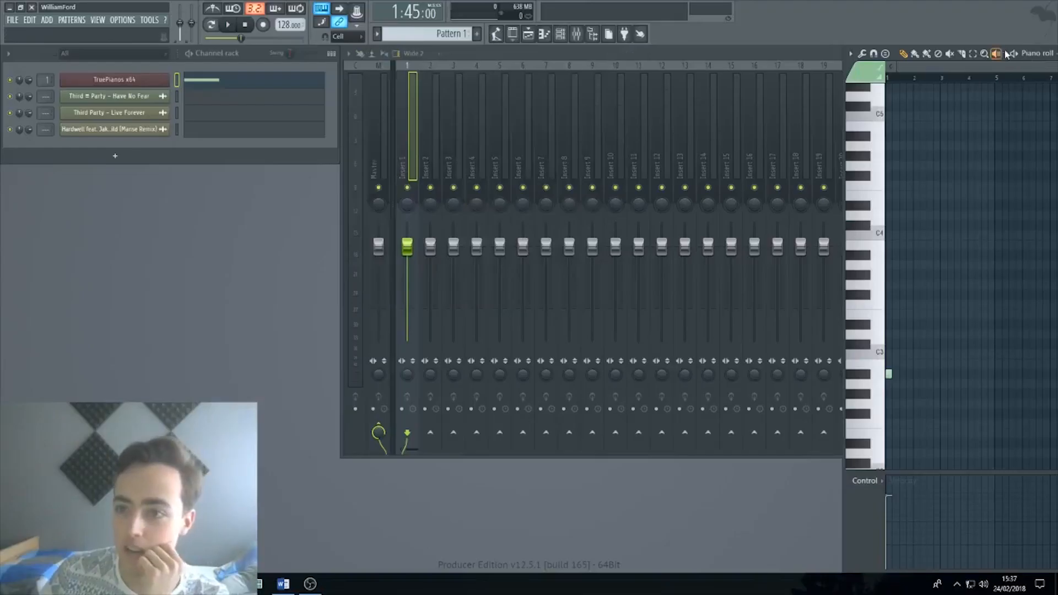
pyautogui.doubleClick(1006, 54)
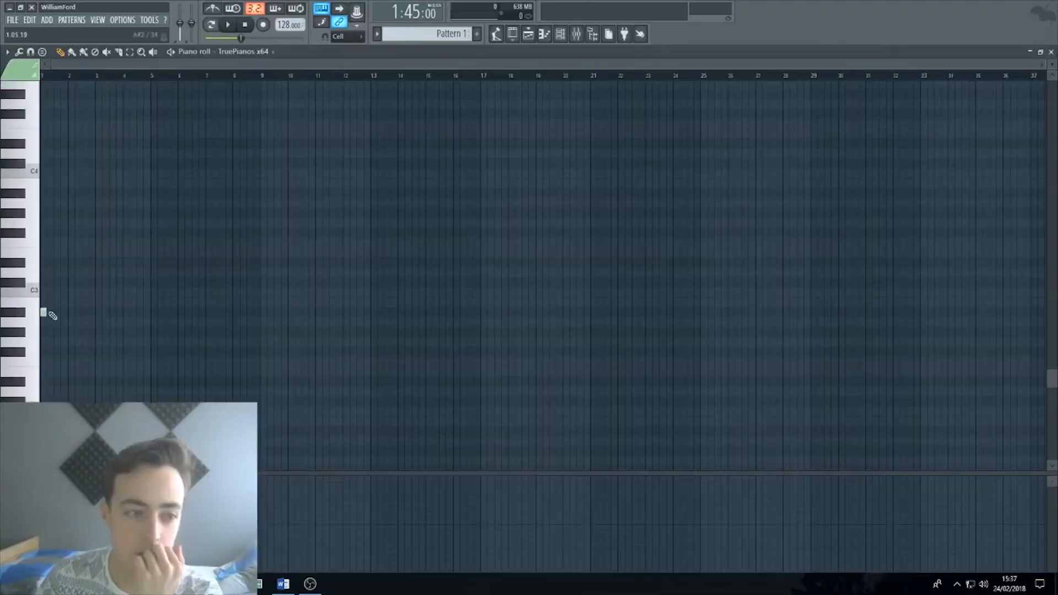
# - Build a bass line of four consecutive two-bar notes, A2, F2, C3 and G2, from bar 1 to bar 9
pyautogui.moveTo(160, 307); pyautogui.dragTo(262, 304)
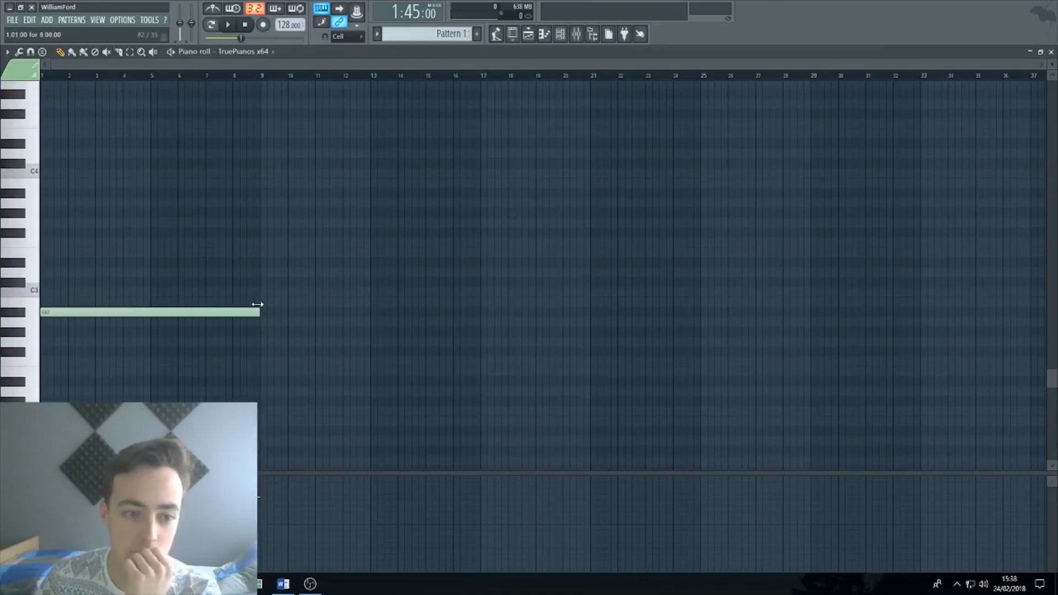
pyautogui.click(95, 313)
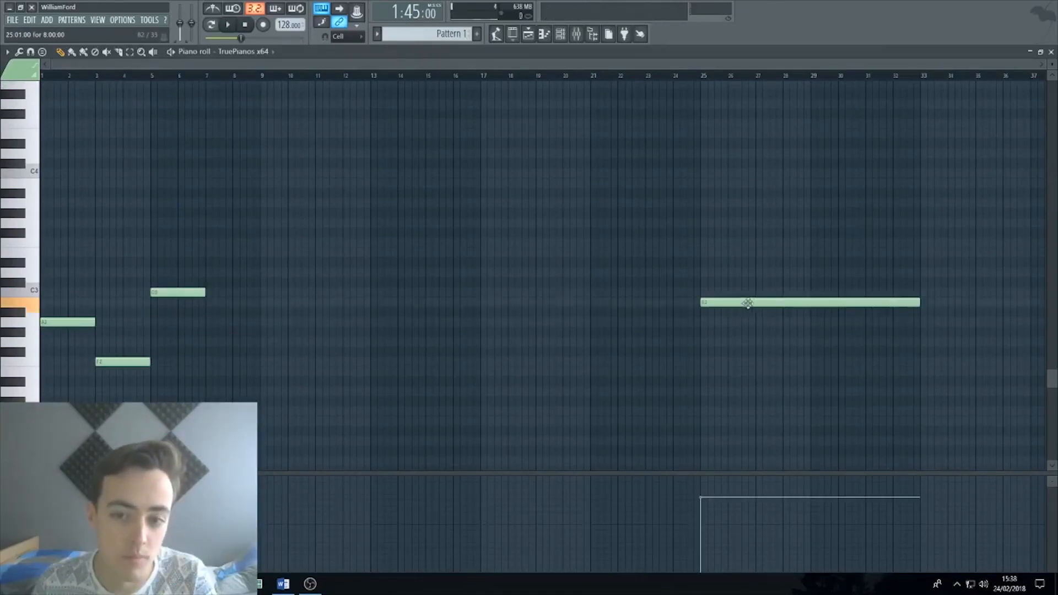
pyautogui.moveTo(746, 303); pyautogui.dragTo(255, 344)
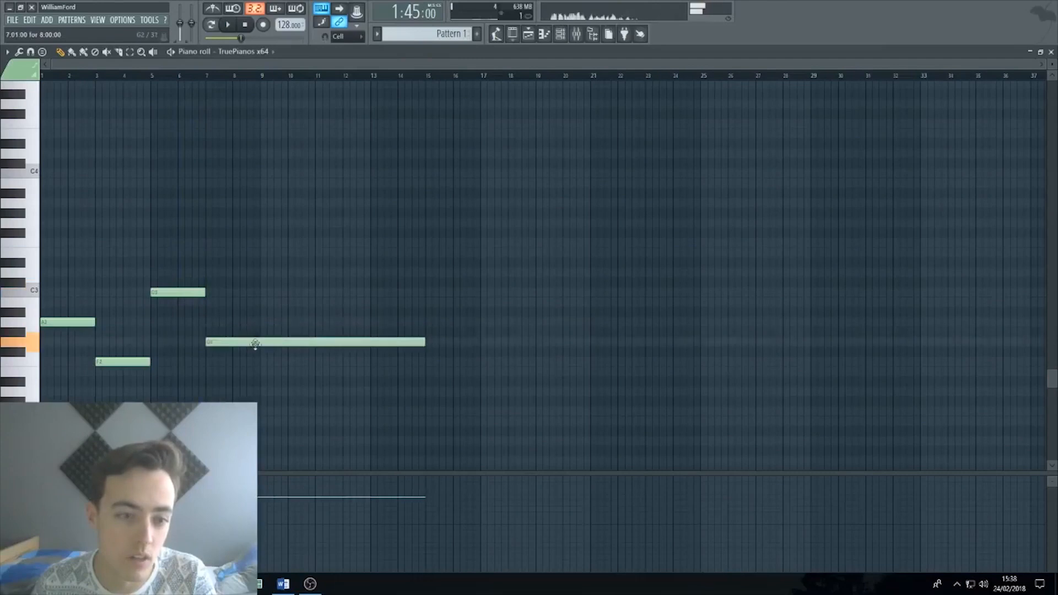
pyautogui.moveTo(425, 342); pyautogui.dragTo(262, 342)
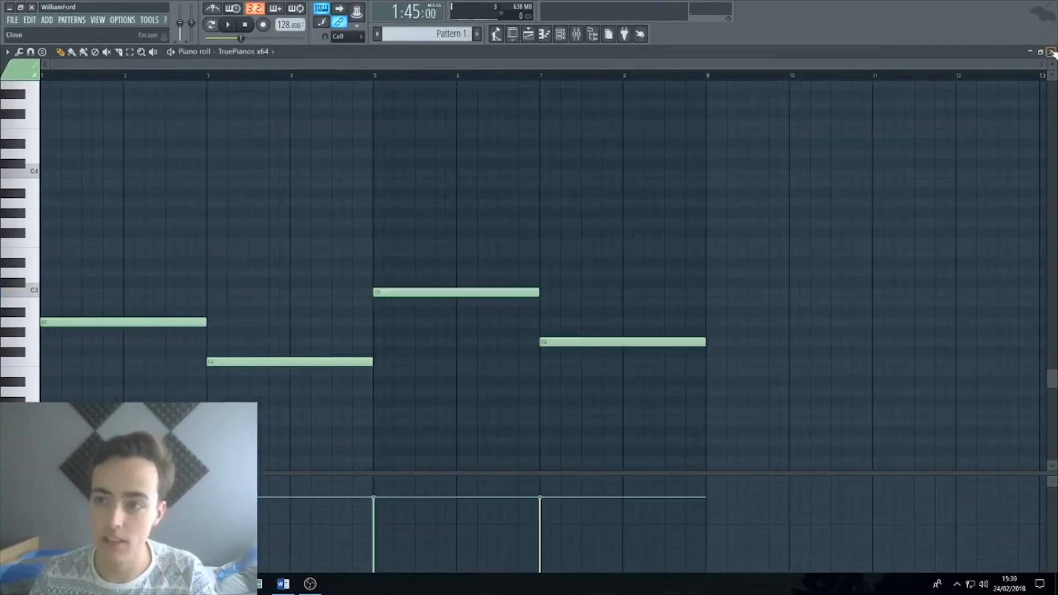
# - Return to the playlist and place Pattern 1 on track 4 at bar 57, beneath the reference tracks
pyautogui.click(1050, 52)
pyautogui.click(421, 105)
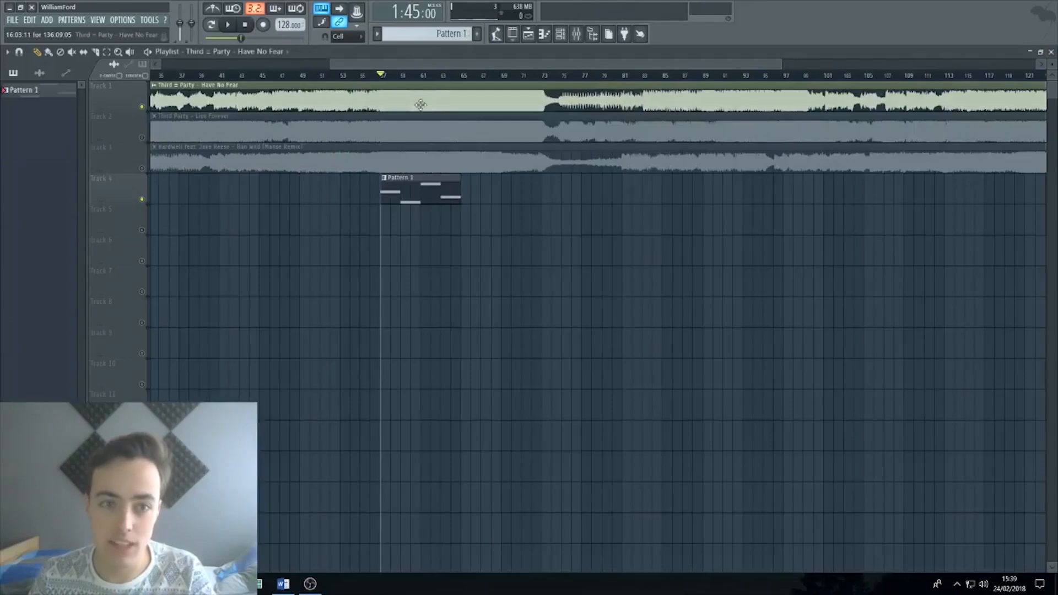
pyautogui.click(150, 142)
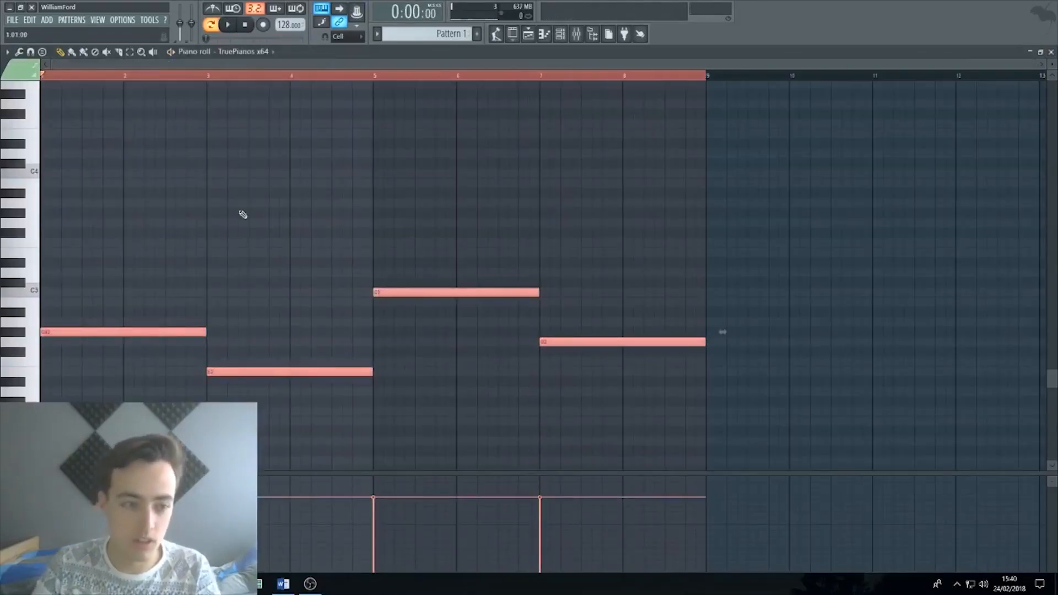
# - Layer the bass line with a copy one octave up and a second copy eight semitones above that, and play it
pyautogui.hotkey('ctrl', 'Up')
pyautogui.scroll(3, 278, 224)
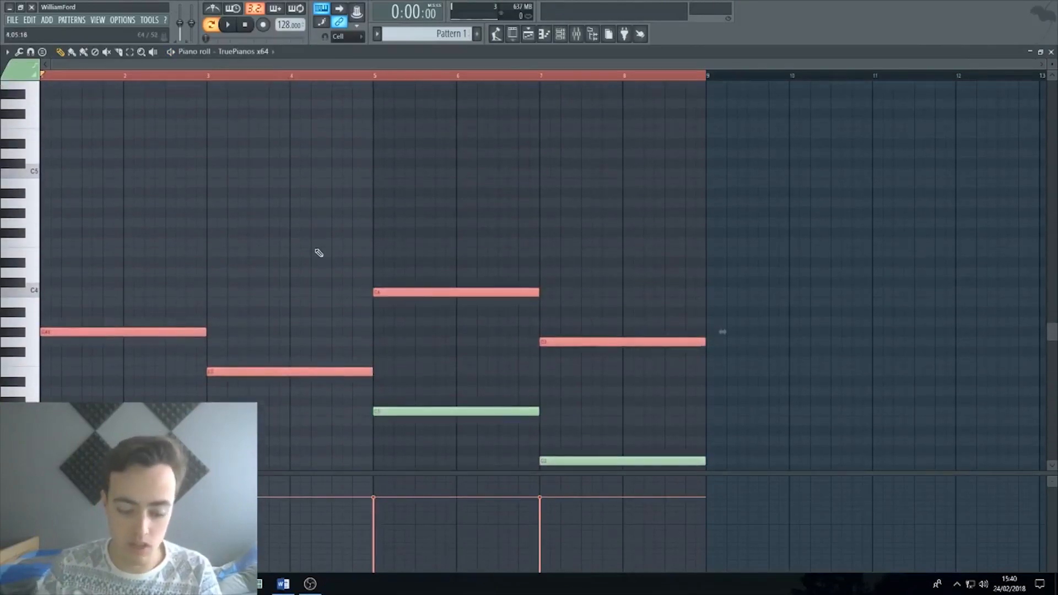
pyautogui.hotkey('ctrl', 'c')
pyautogui.hotkey('ctrl', 'v')
pyautogui.hotkey('shift', 'Left')
pyautogui.hotkey('shift', 'Up')
pyautogui.hotkey('shift', 'Up')
pyautogui.hotkey('shift', 'Up')
pyautogui.hotkey('shift', 'Up')
pyautogui.hotkey('shift', 'Up')
pyautogui.hotkey('shift', 'Up')
pyautogui.hotkey('shift', 'Up')
pyautogui.hotkey('shift', 'Up')
pyautogui.press('space')
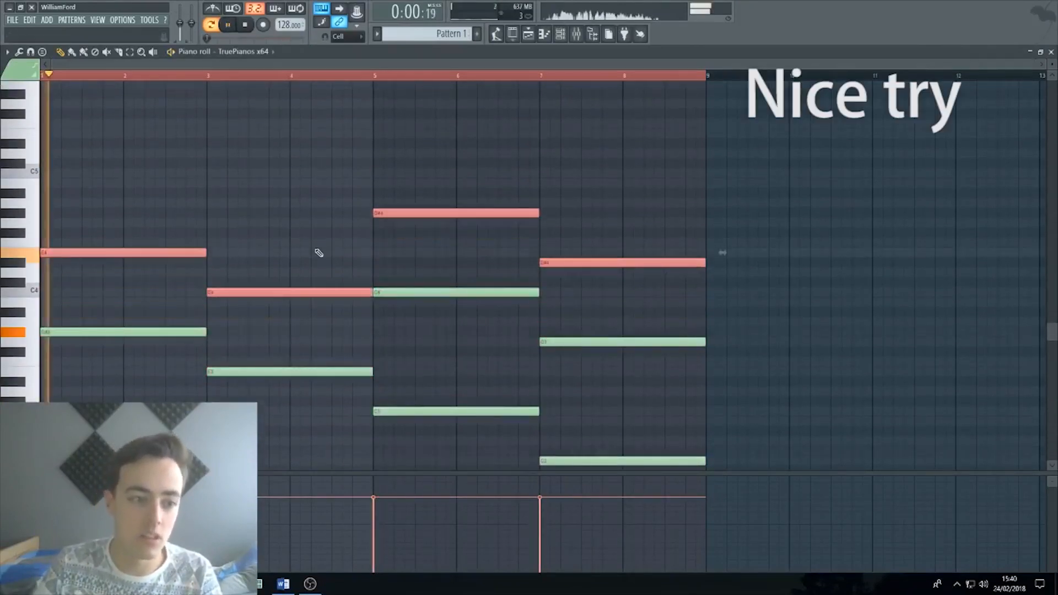
# - Adjust the top note layer by semitones until it sits seven semitones above the octave layer, playing each variation
pyautogui.hotkey('shift', 'Up')
pyautogui.press('space')
pyautogui.press('space')
pyautogui.hotkey('shift', 'Down')
pyautogui.hotkey('shift', 'Down')
pyautogui.press('space')
pyautogui.press('space')
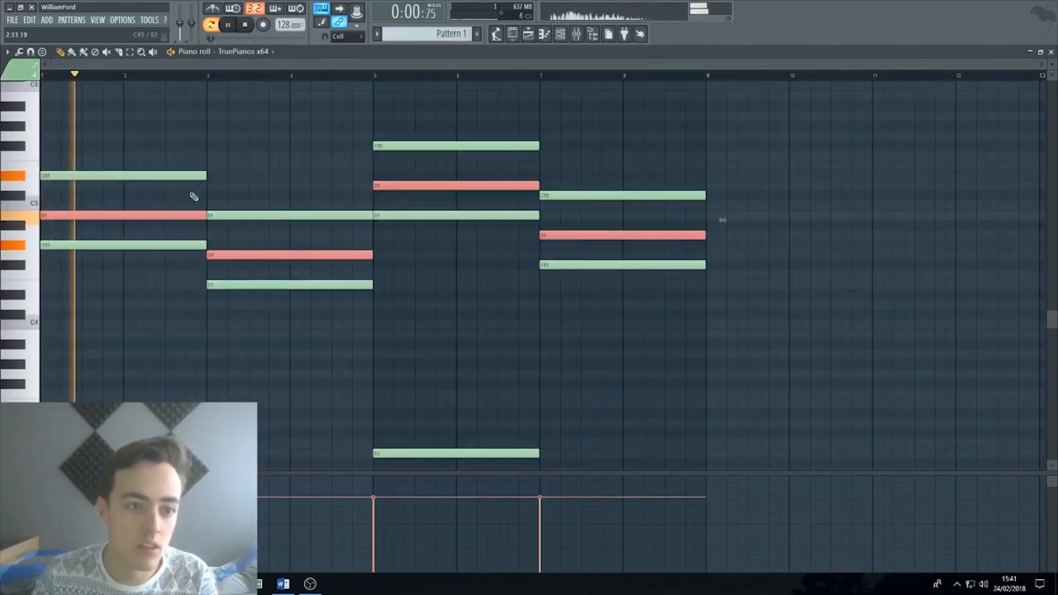
# - Raise the middle notes of the second, third and fourth chords by one semitone and play from bar 7
pyautogui.click(215, 205)
pyautogui.moveTo(268, 254); pyautogui.dragTo(264, 244)
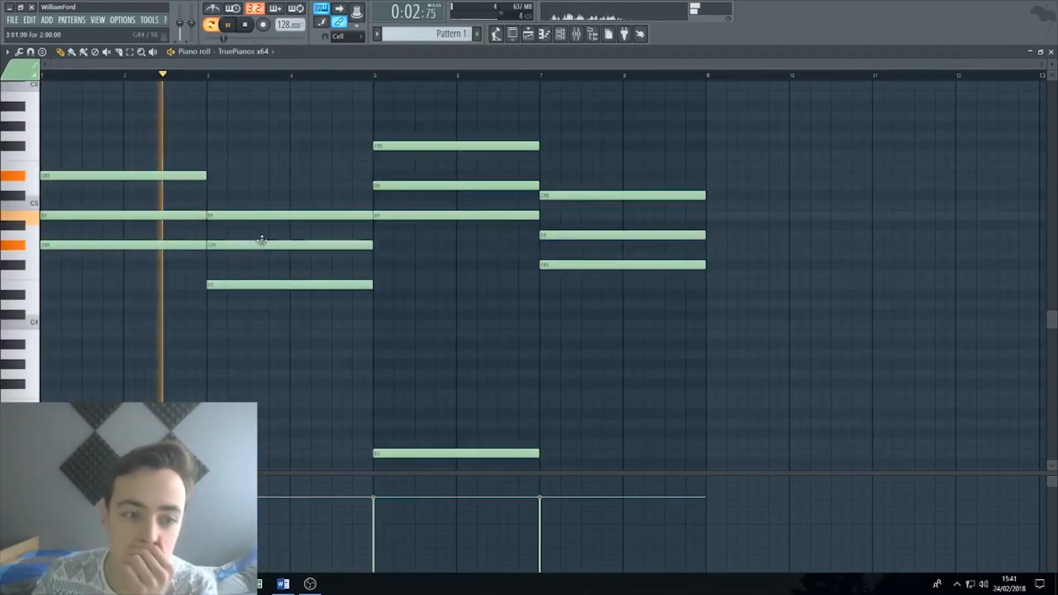
pyautogui.moveTo(389, 185); pyautogui.dragTo(394, 175)
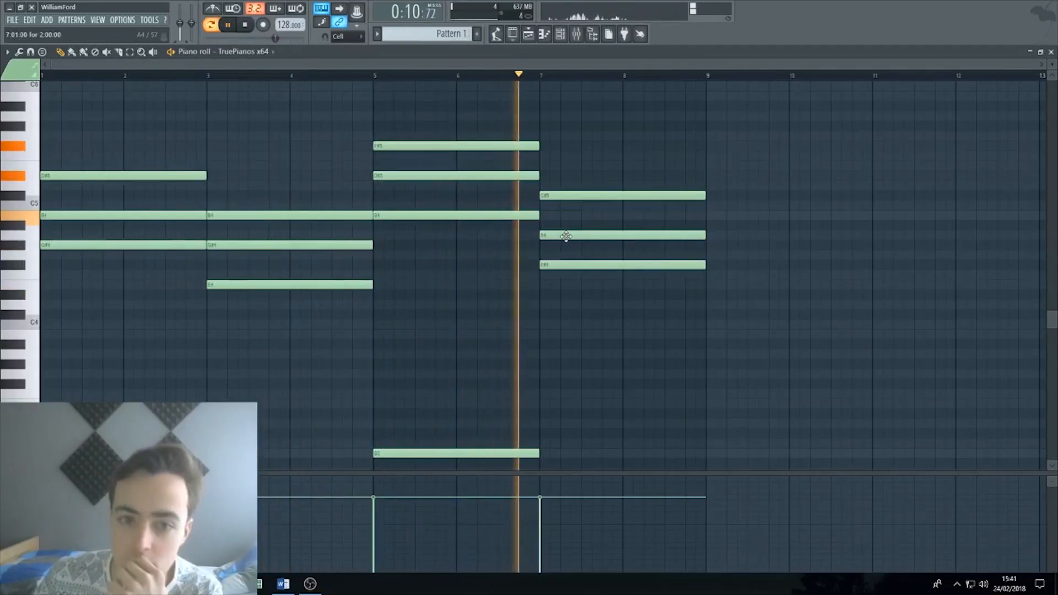
pyautogui.moveTo(566, 237); pyautogui.dragTo(566, 225)
pyautogui.press('space')
pyautogui.click(543, 76)
pyautogui.press('space')
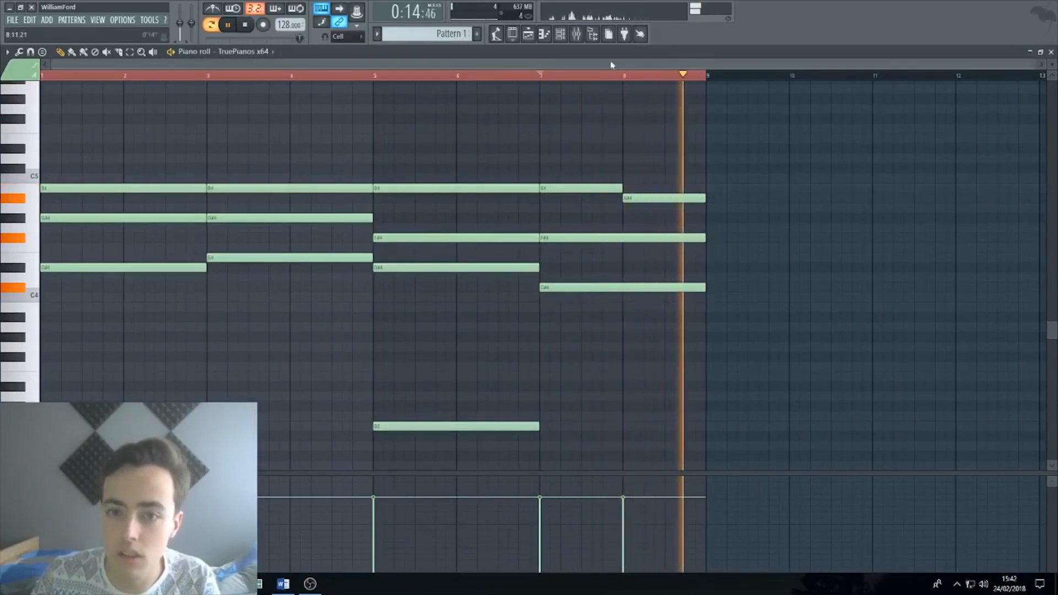
# - Select all chord notes and chop them into short repeated notes using the Chopper tool's Default pattern
pyautogui.moveTo(410, 79); pyautogui.dragTo(449, 210)
pyautogui.press('space')
pyautogui.scroll(5, 551, 237)
pyautogui.hotkey('ctrl', 'a')
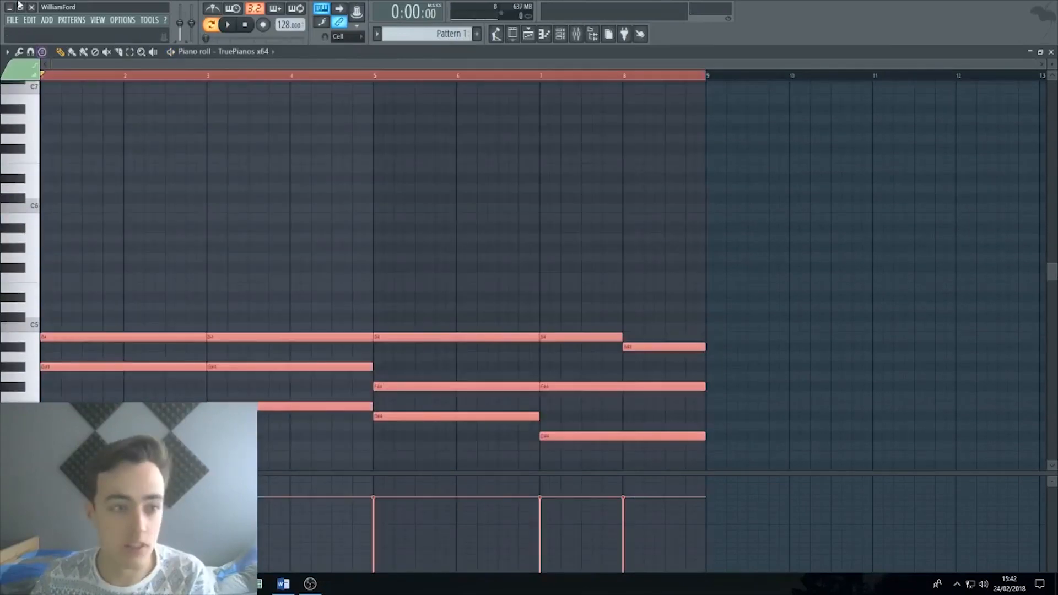
pyautogui.click(24, 52)
pyautogui.moveTo(33, 83)
pyautogui.click(110, 165)
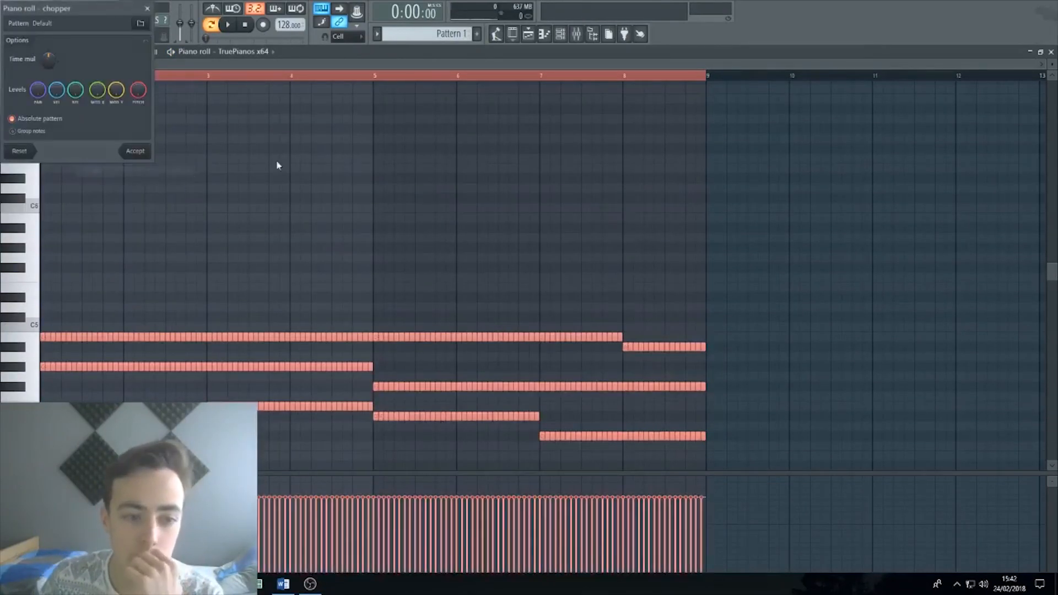
pyautogui.press('space')
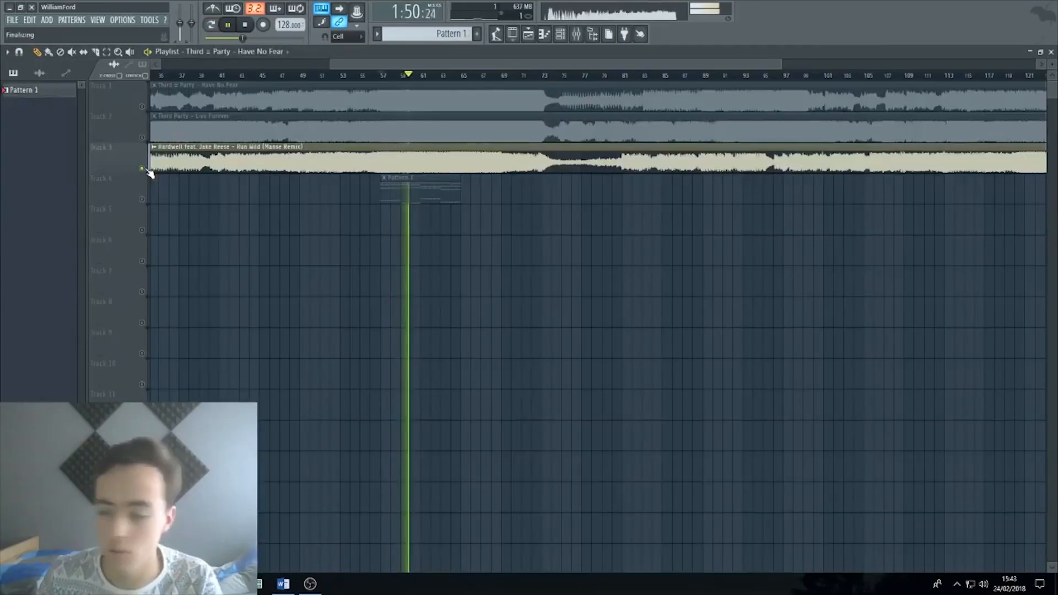
# - Stop the Run Wild reference, open Pattern 1's piano roll from the playlist, and play the chopped chords
pyautogui.press('space')
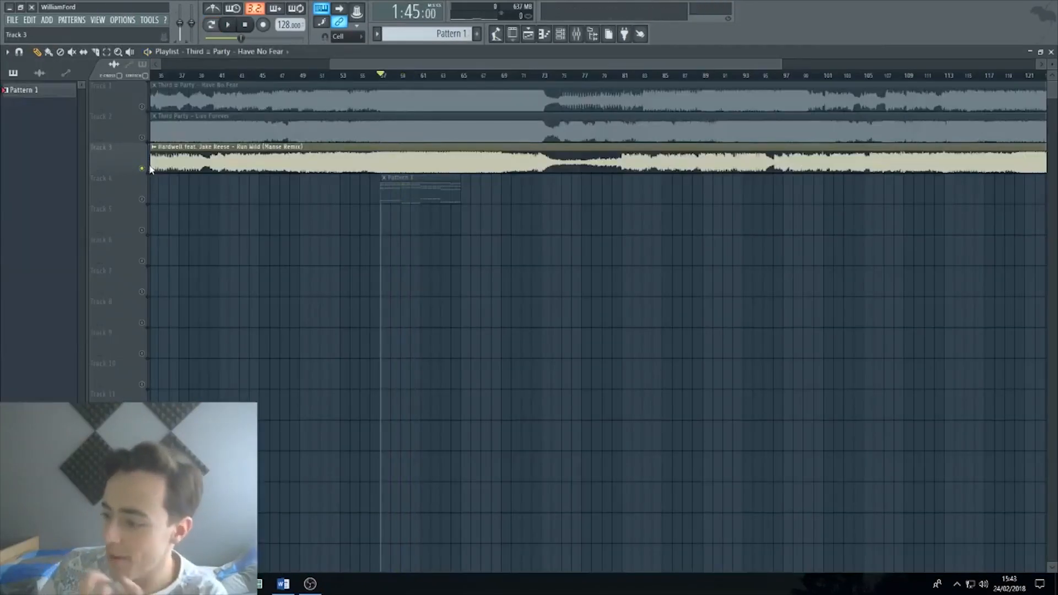
pyautogui.doubleClick(412, 189)
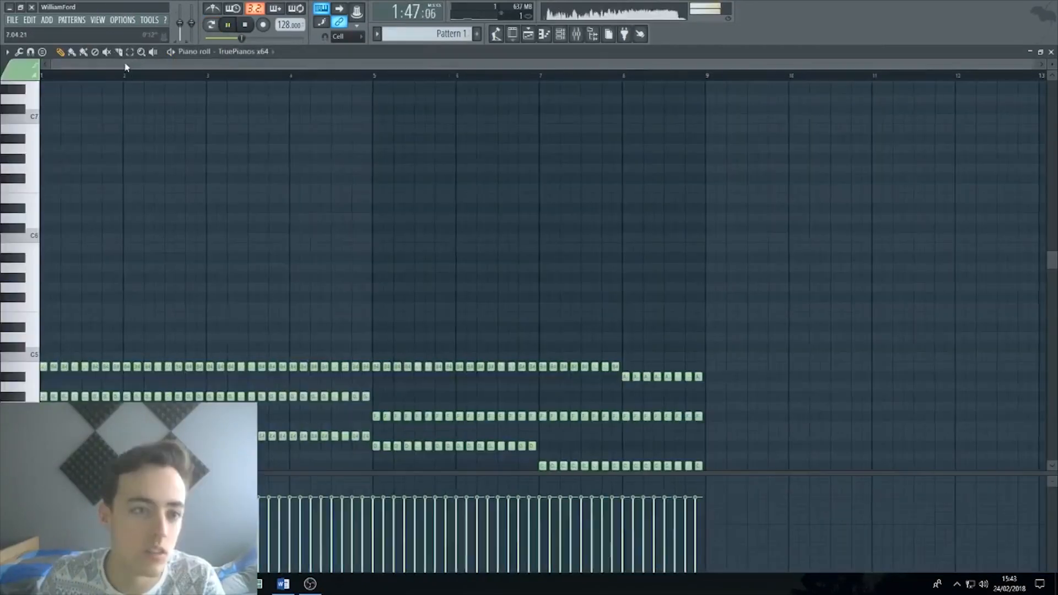
pyautogui.scroll(-8, 132, 168)
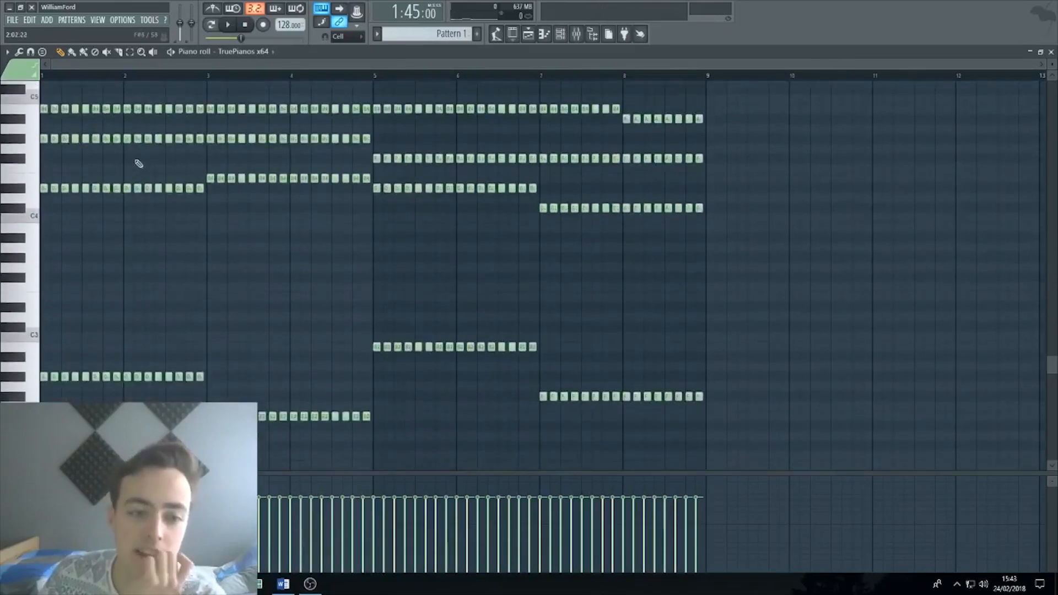
pyautogui.scroll(4, 160, 165)
pyautogui.press('space')
pyautogui.press('space')
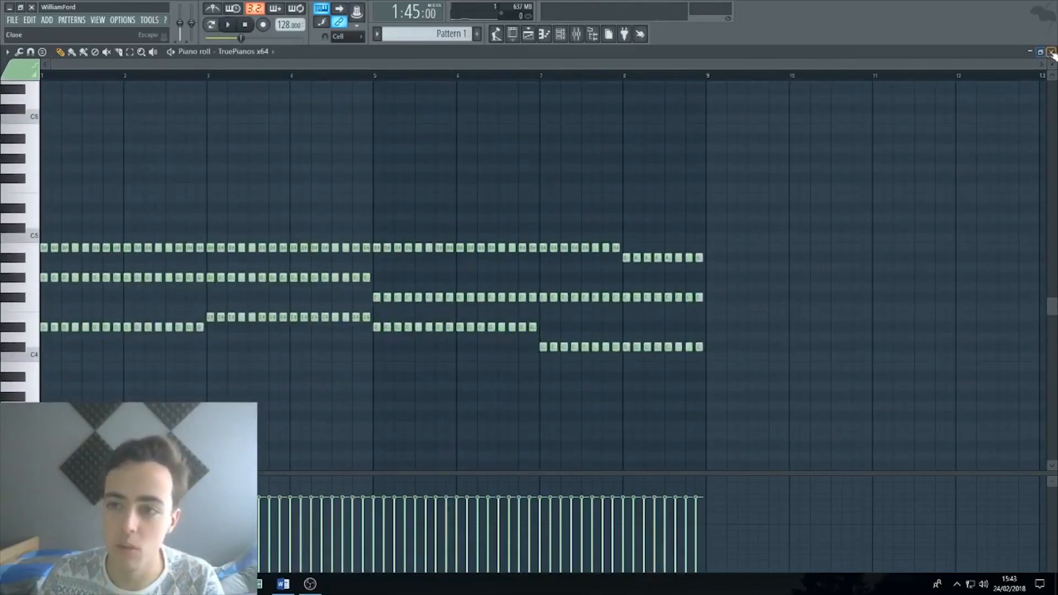
# - Return to the playlist and solo Live Forever for playback from 1:45
pyautogui.click(1051, 51)
pyautogui.click(405, 64)
pyautogui.rightClick(142, 138)
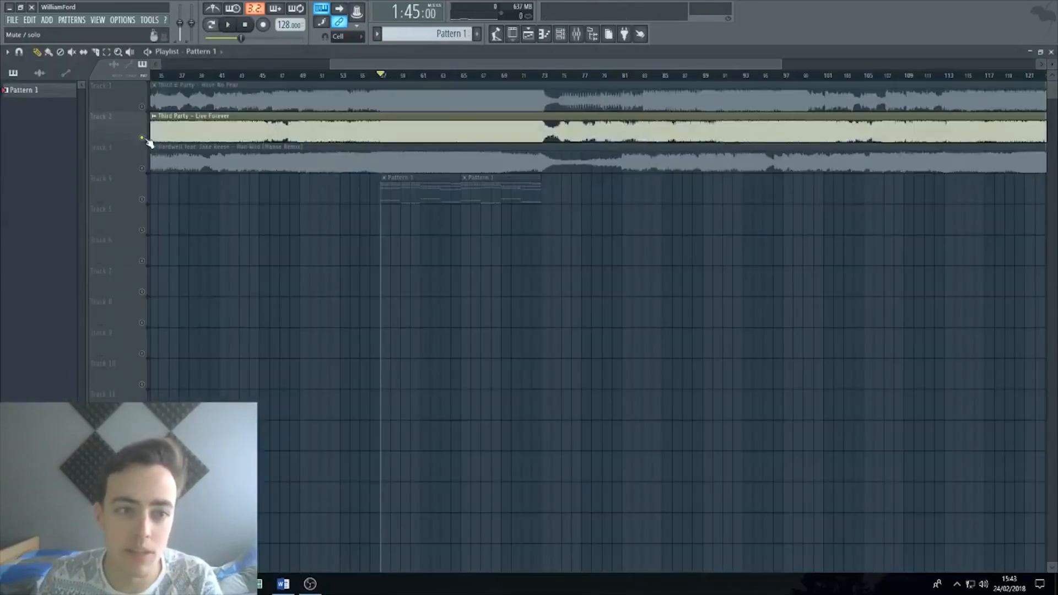
pyautogui.press('space')
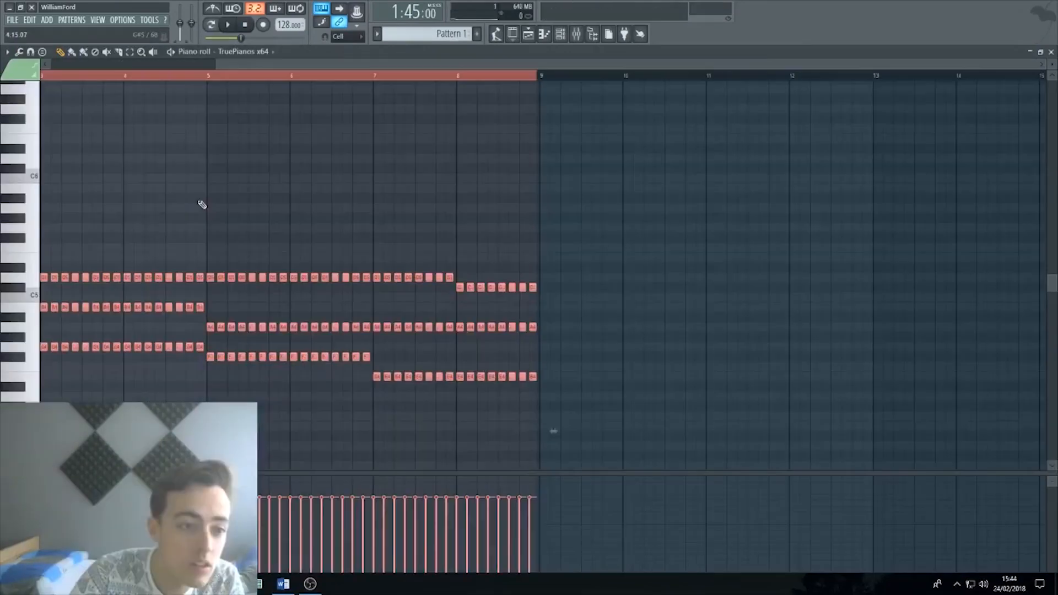
# - Transpose all selected chord notes up one semitone and switch playback to pattern mode
pyautogui.hotkey('shift', 'Up')
pyautogui.press('space')
pyautogui.press('l')
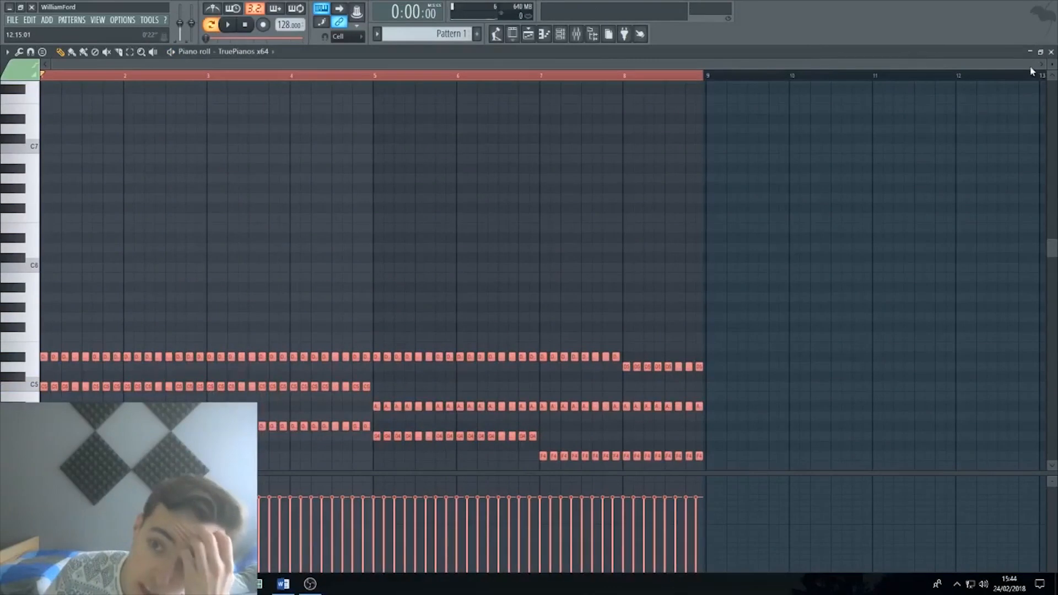
# - Start a melody above the chords in bar 1 with D#6, A#5 and D#6 notes, and play it
pyautogui.moveTo(1034, 64); pyautogui.dragTo(770, 62)
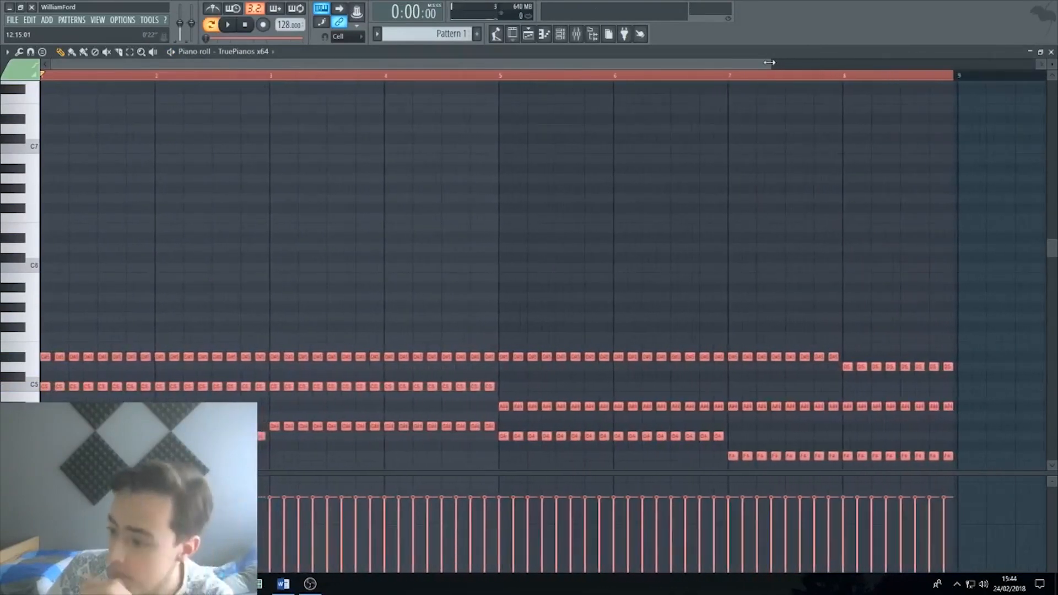
pyautogui.click(46, 218)
pyautogui.click(44, 246)
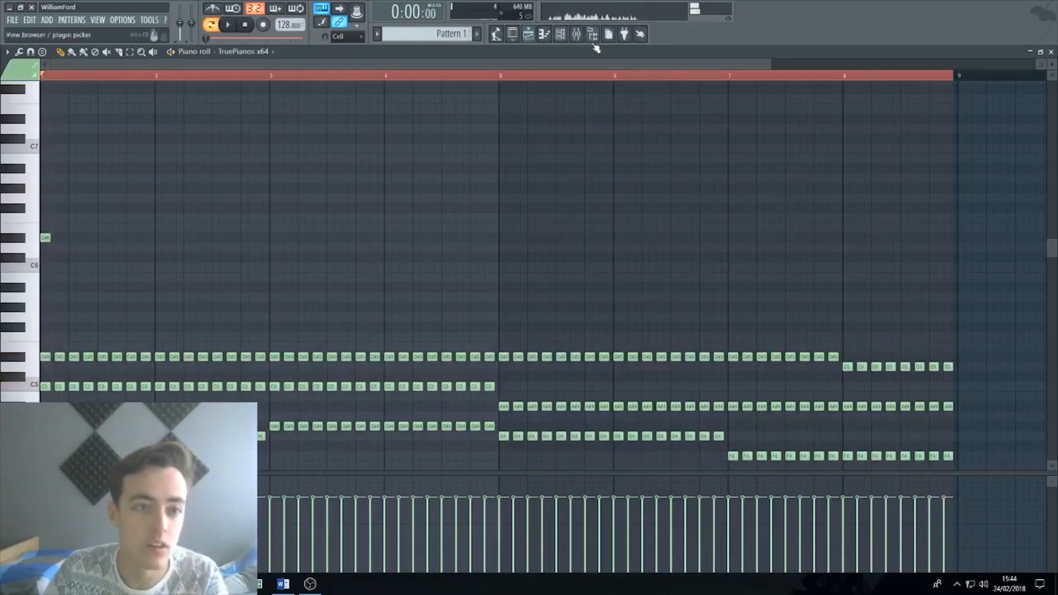
pyautogui.keyDown('ctrl'); pyautogui.scroll(3, 103, 261); pyautogui.keyUp('ctrl')
pyautogui.click(107, 287)
pyautogui.rightClick(108, 290)
pyautogui.click(100, 287)
pyautogui.click(158, 238)
pyautogui.press('space')
pyautogui.press('space')
# - Continue the bar 1 melody with two F6 notes and a closing G6, playing it between additions
pyautogui.scroll(-3, 251, 184)
pyautogui.click(157, 218)
pyautogui.press('space')
pyautogui.press('space')
pyautogui.click(197, 218)
pyautogui.click(237, 188)
pyautogui.click(242, 199)
pyautogui.press('space')
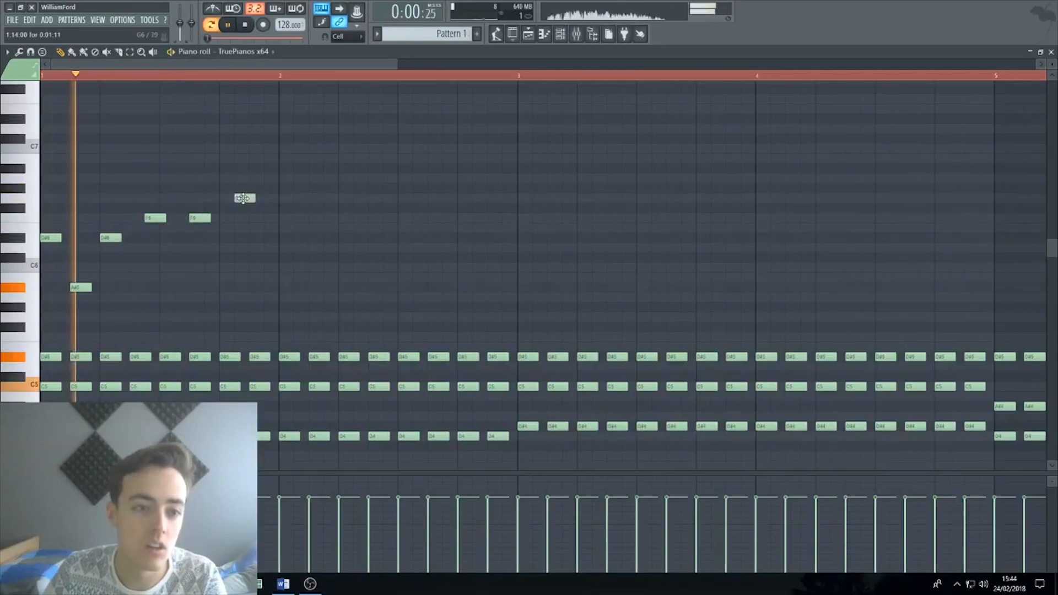
pyautogui.press('space')
pyautogui.click(157, 219)
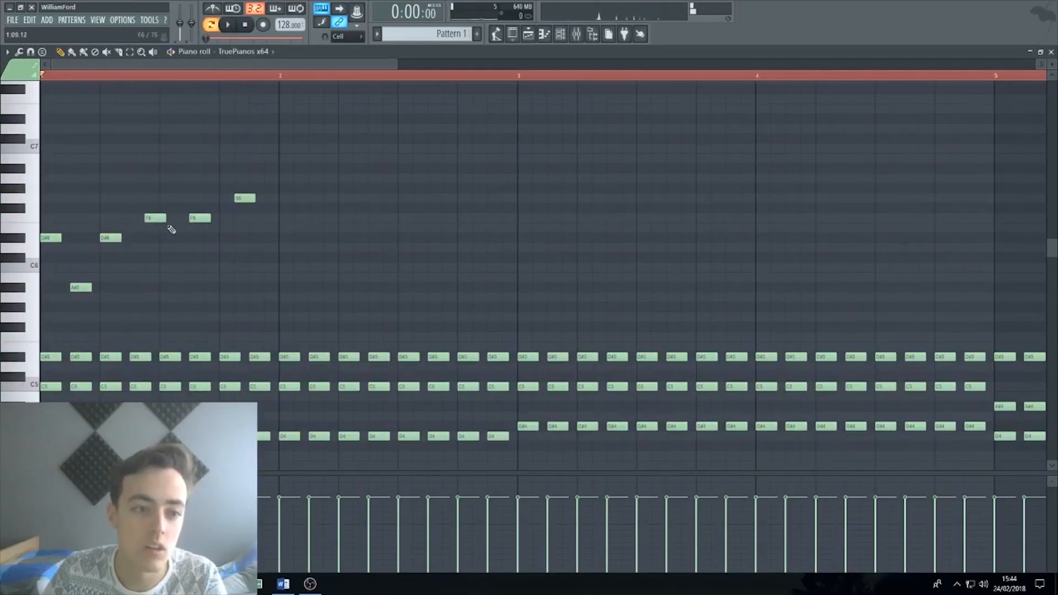
pyautogui.press('space')
# - Shift bar 1's second F6 slightly later in time and lower the last melody note of bar 2 to F6
pyautogui.moveTo(200, 219); pyautogui.dragTo(214, 218)
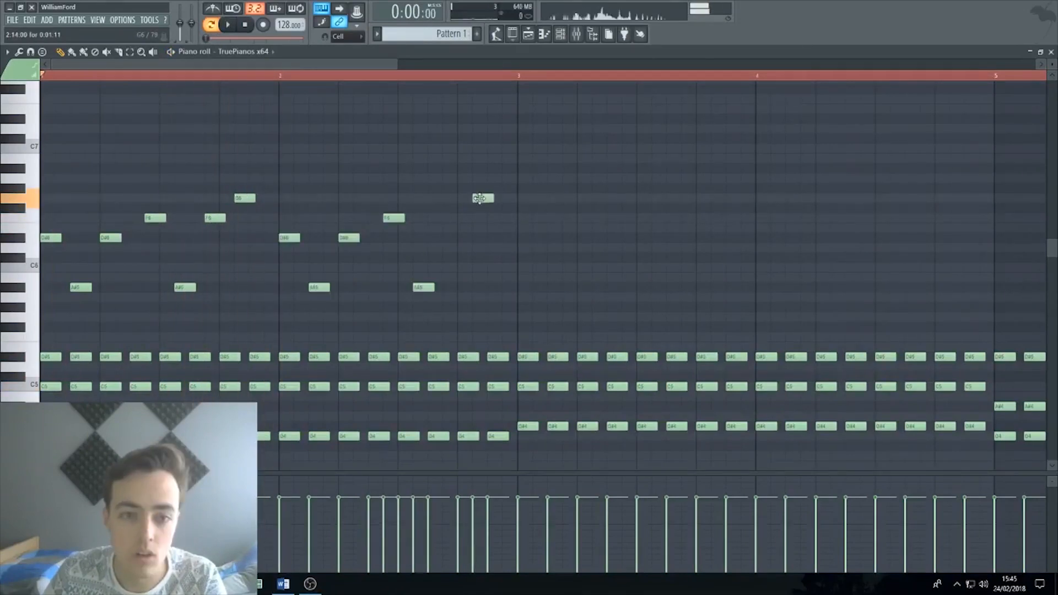
pyautogui.moveTo(479, 200); pyautogui.dragTo(479, 221)
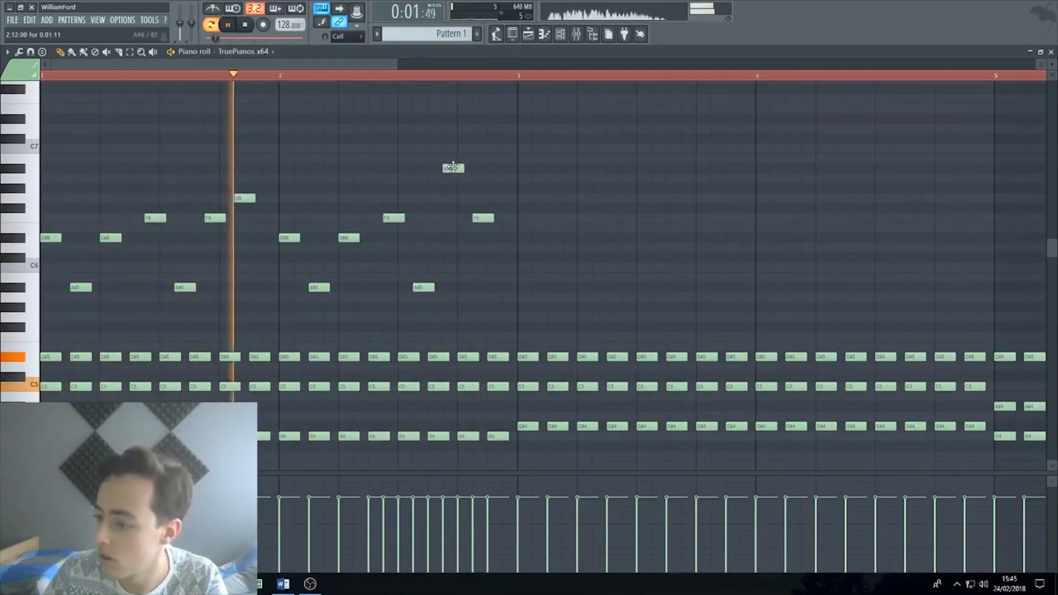
pyautogui.press('space')
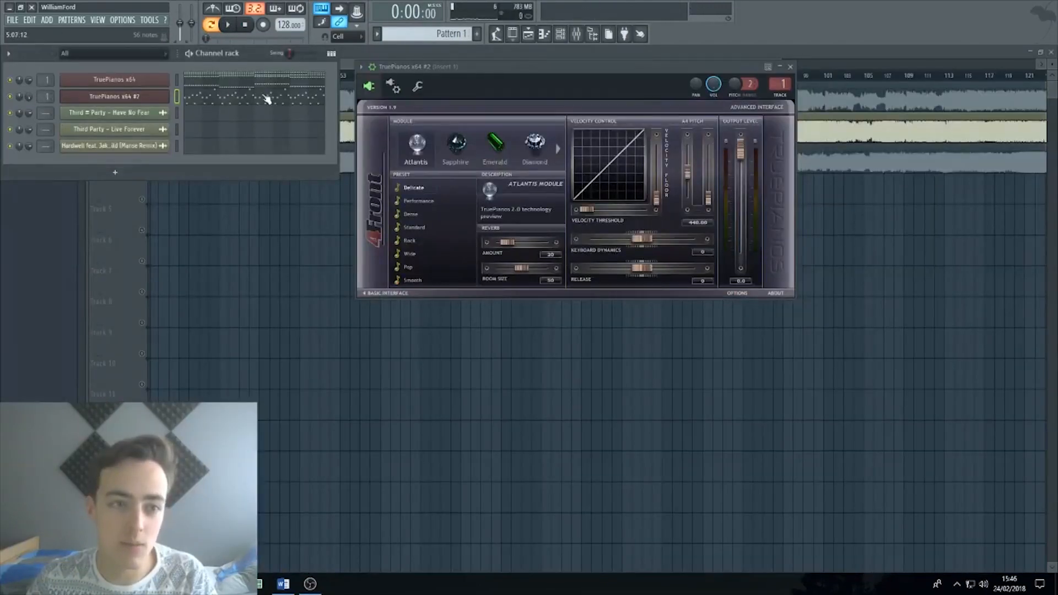
# - Duplicate the TruePianos x64 #2 melody one octave higher, play it, and close the piano roll and plugin windows
pyautogui.click(266, 99)
pyautogui.hotkey('ctrl', 'a')
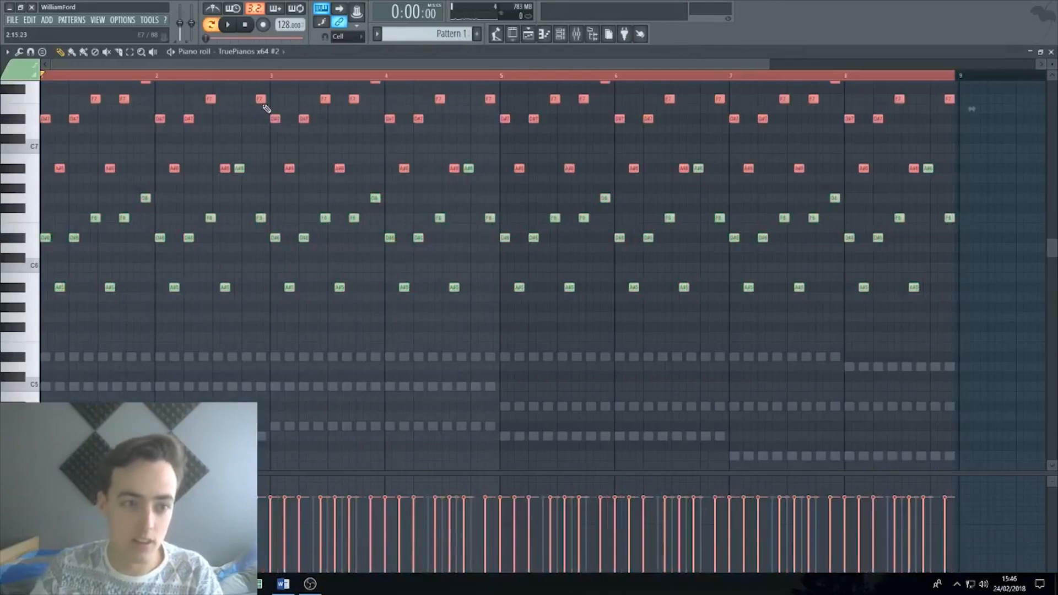
pyautogui.press('space')
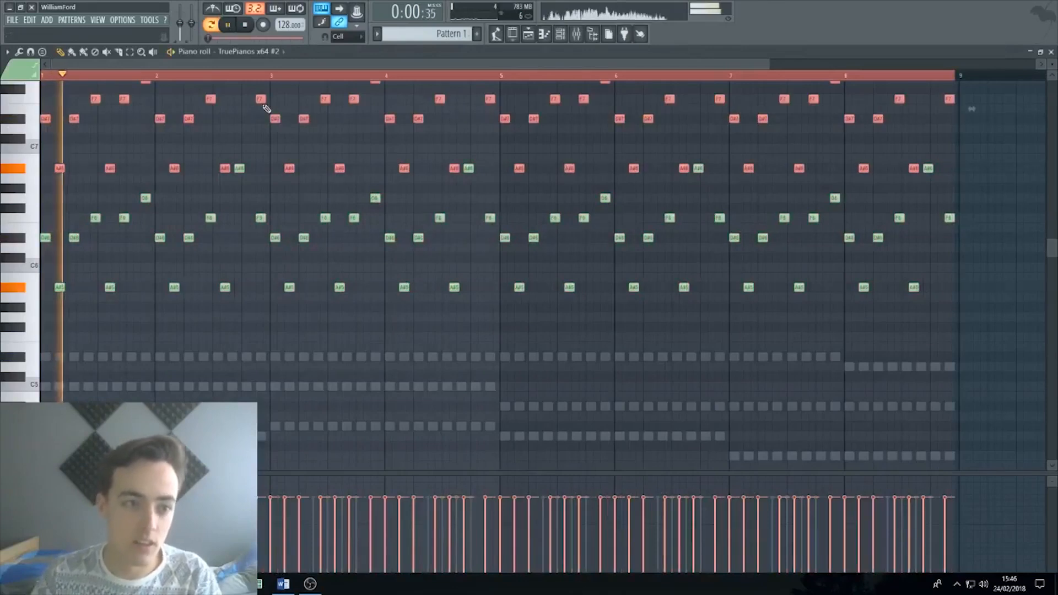
pyautogui.click(1050, 52)
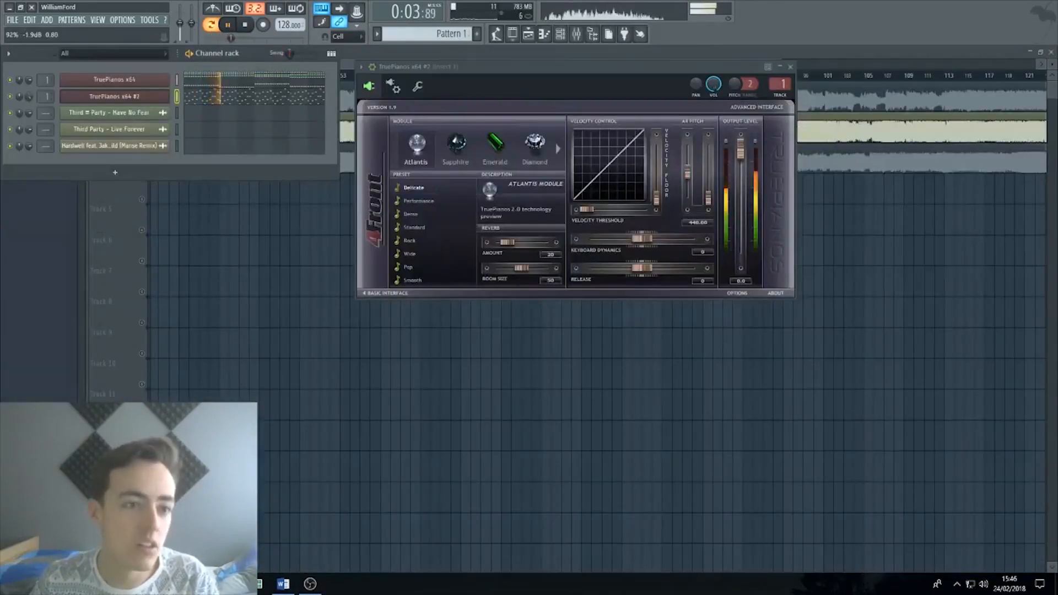
pyautogui.click(790, 67)
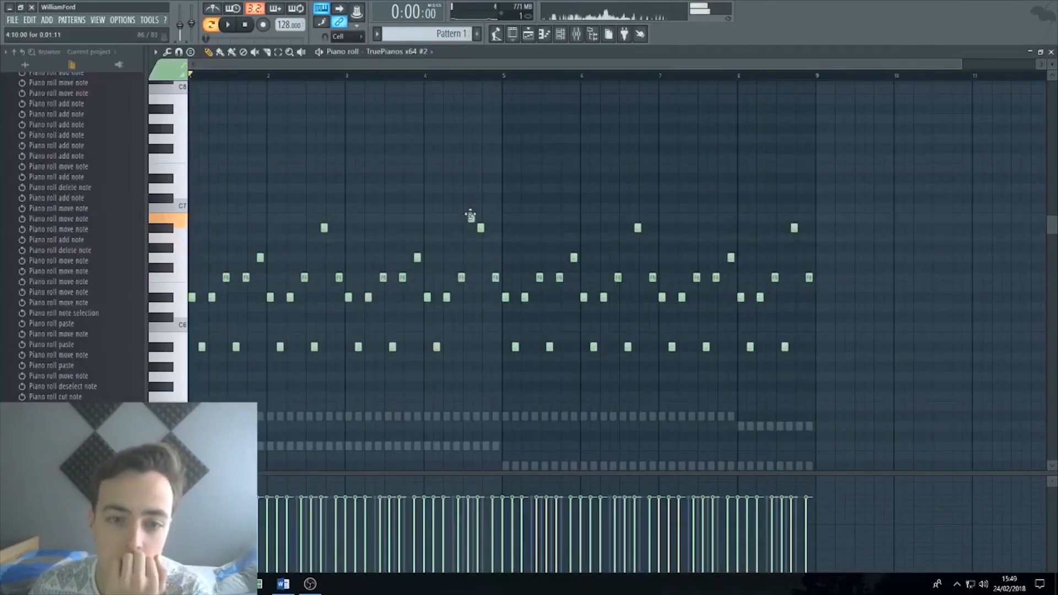
# - Rework the end of bar 4's melody into A#6, F6 and D#6, and play from bar 4
pyautogui.moveTo(479, 228); pyautogui.dragTo(495, 297)
pyautogui.press('space')
pyautogui.click(431, 77)
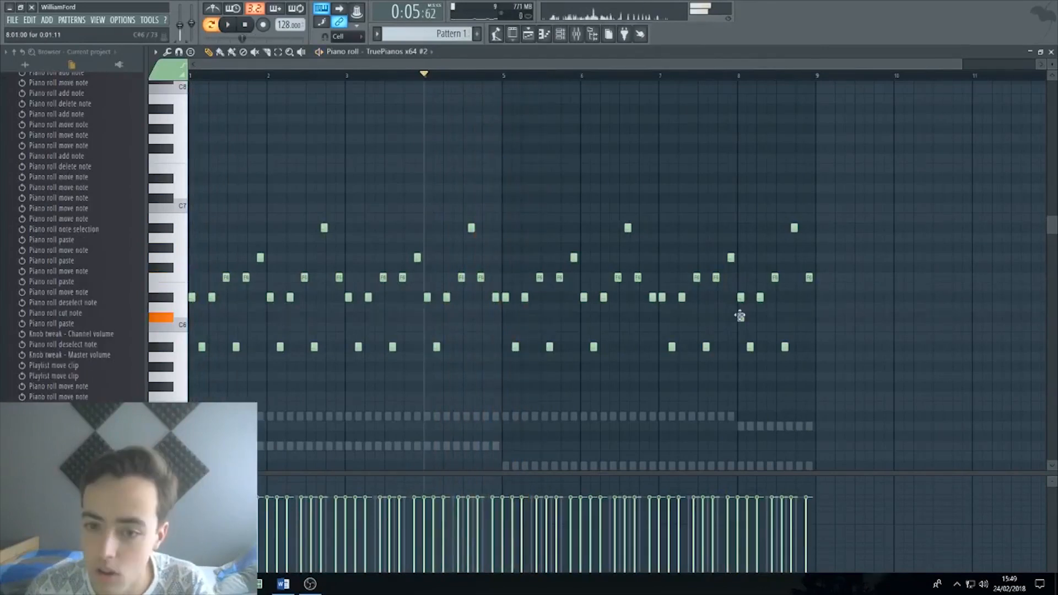
# - Lower the first melody notes of bars 8 and 4 to D6 and play from bar 3
pyautogui.moveTo(739, 307); pyautogui.dragTo(740, 307)
pyautogui.click(740, 79)
pyautogui.click(760, 297)
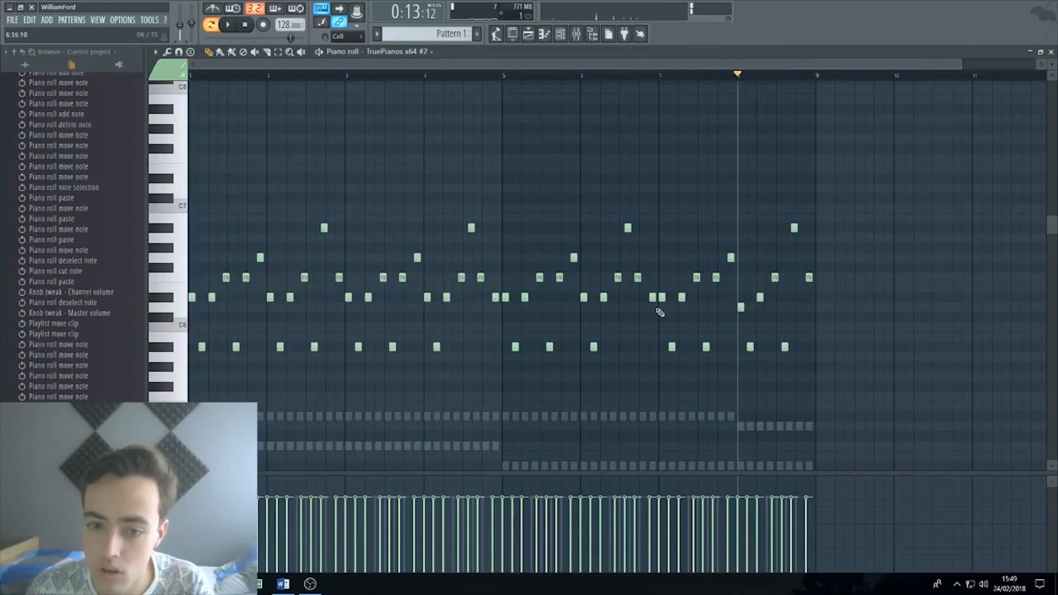
pyautogui.moveTo(428, 298); pyautogui.dragTo(427, 309)
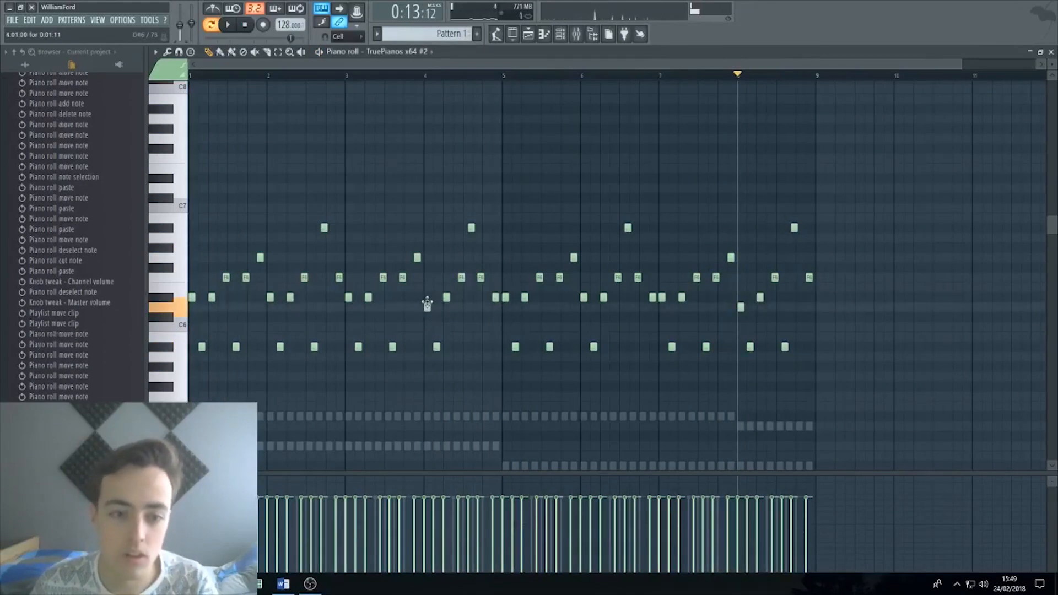
pyautogui.click(348, 78)
pyautogui.press('space')
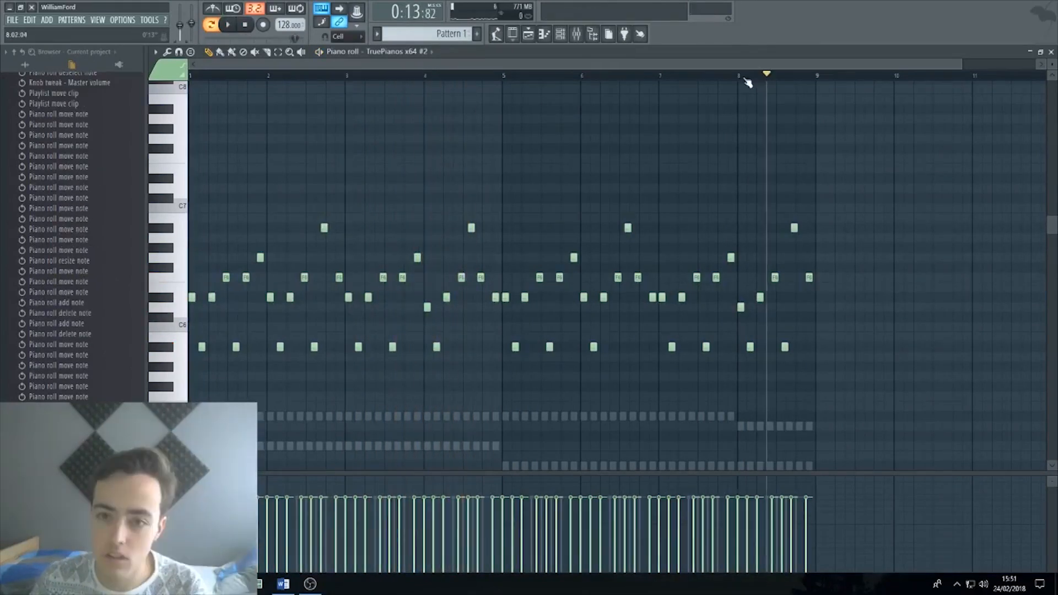
# - Lower bar 8's second D#6 to D6, add an A#5 right after it, and play from bar 8
pyautogui.click(744, 79)
pyautogui.moveTo(761, 298); pyautogui.dragTo(761, 308)
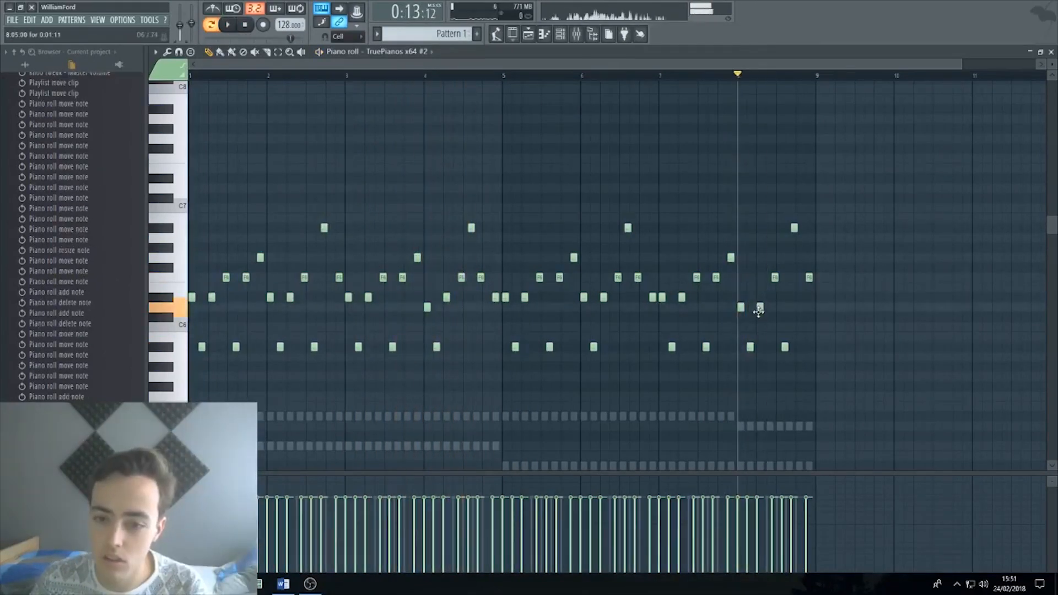
pyautogui.press('space')
pyautogui.click(771, 347)
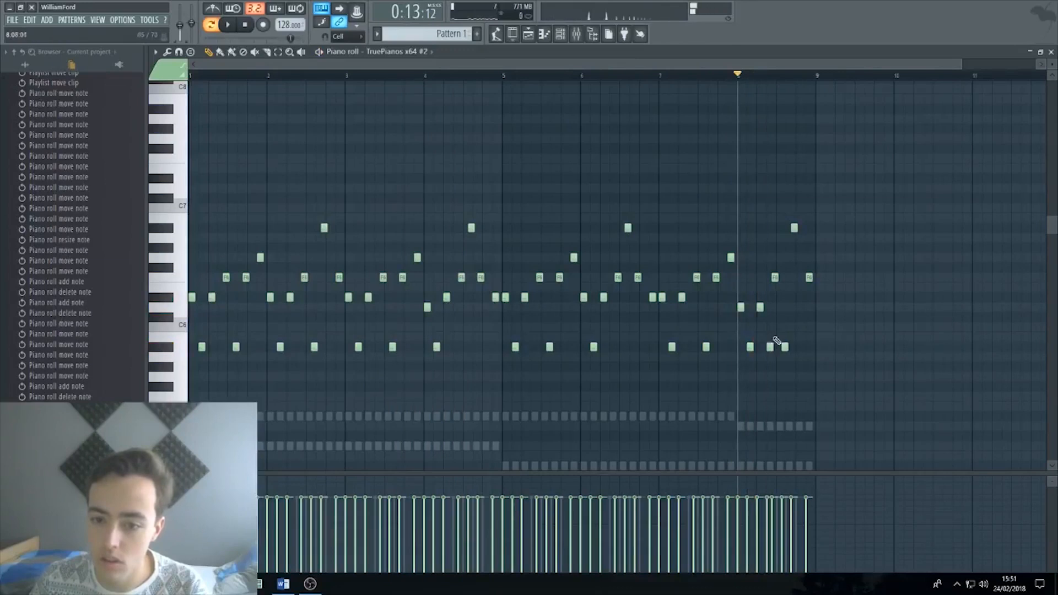
pyautogui.press('space')
pyautogui.press('space')
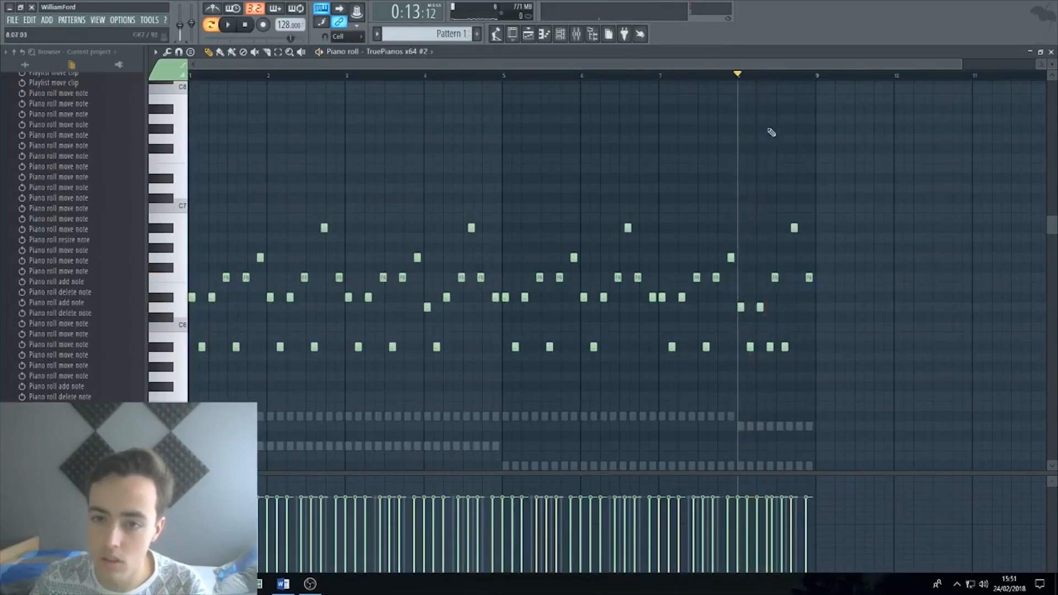
# - Place an F6 and a D6 after bar 8's second A#5, delete the last A#5, and play the result
pyautogui.scroll(4, 770, 76)
pyautogui.click(799, 278)
pyautogui.click(821, 279)
pyautogui.rightClick(830, 346)
pyautogui.press('space')
pyautogui.moveTo(832, 279); pyautogui.dragTo(828, 309)
pyautogui.press('space')
# - End bar 8's melody with F6 and G6, deleting the A#6 and the final F6, and play it
pyautogui.click(858, 279)
pyautogui.rightClick(864, 229)
pyautogui.click(915, 258)
pyautogui.rightClick(916, 278)
pyautogui.press('space')
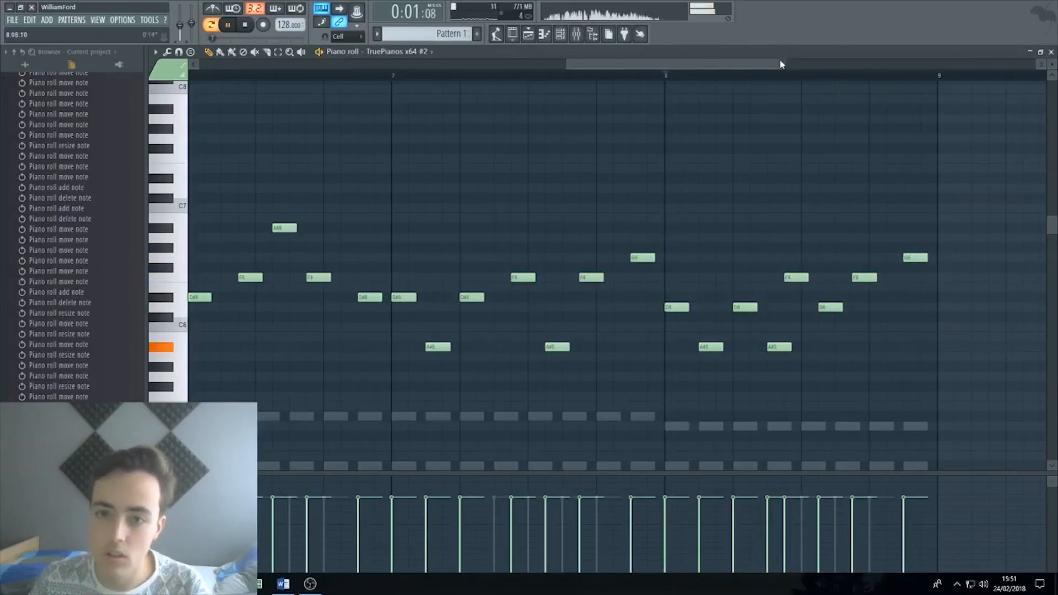
# - Load the Sticky Sounds Vol. 3 bank into Sylenth1 and browse its presets to Lead 'Back To Me'
pyautogui.moveTo(781, 63); pyautogui.dragTo(1033, 63)
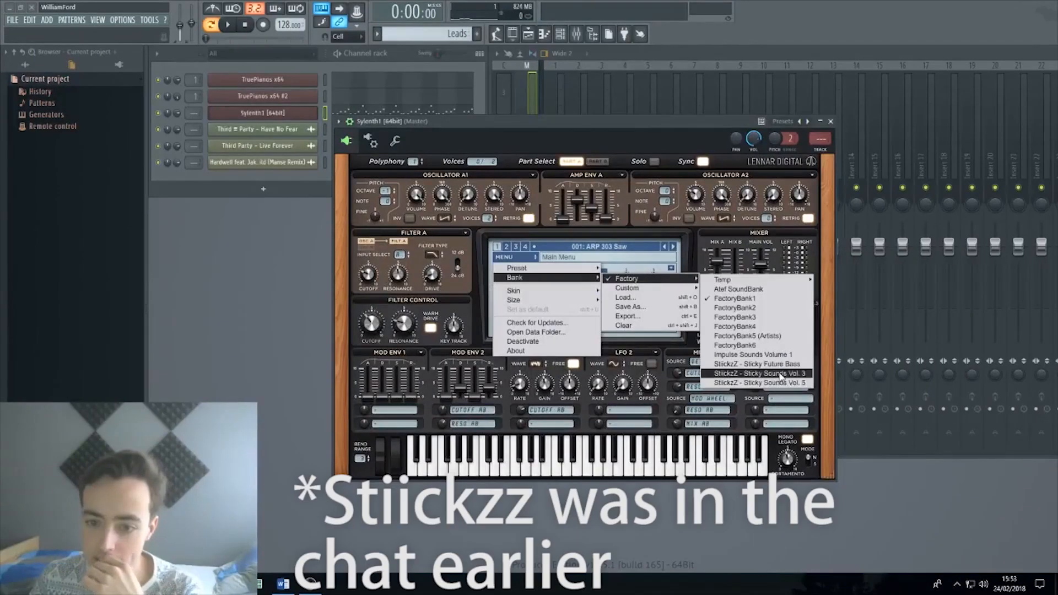
pyautogui.click(781, 374)
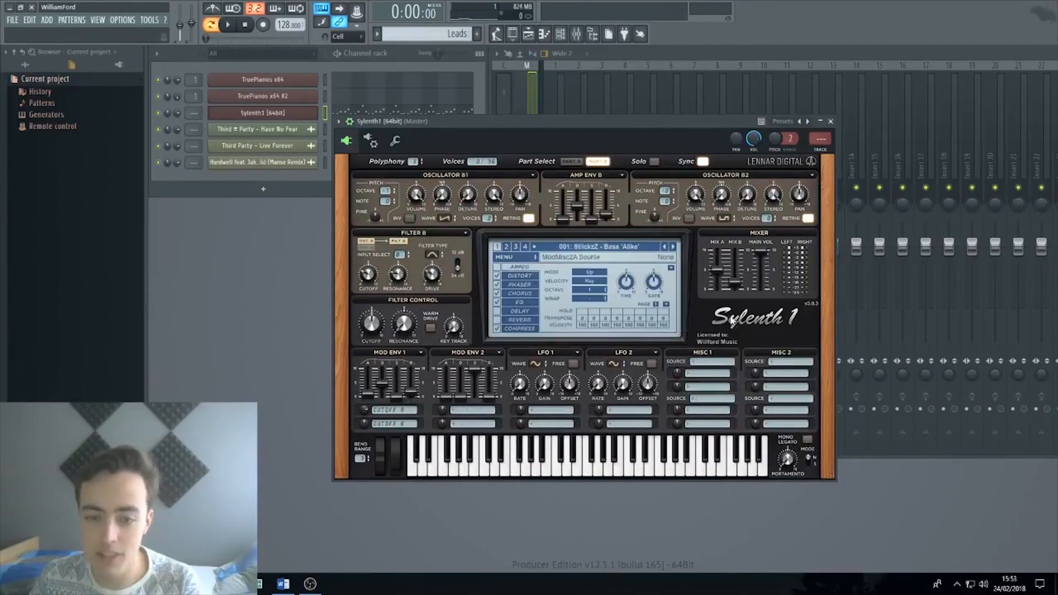
pyautogui.click(640, 251)
pyautogui.click(738, 360)
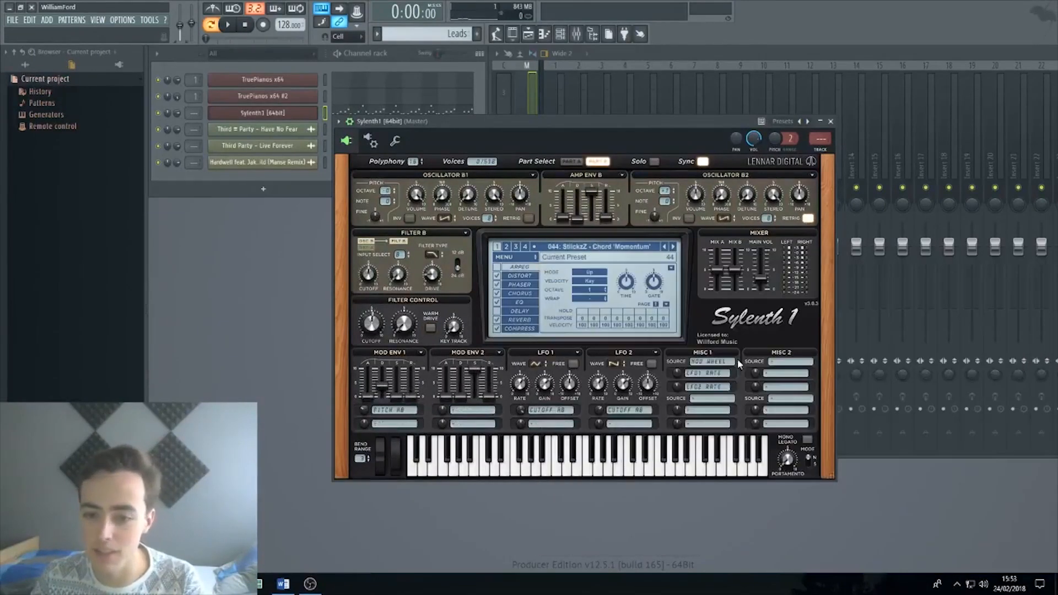
pyautogui.click(644, 251)
pyautogui.click(738, 454)
# - Move the synth window lower, play the melody, and advance through the lead presets to 056 Lead 'Byte'
pyautogui.moveTo(593, 123); pyautogui.dragTo(611, 214)
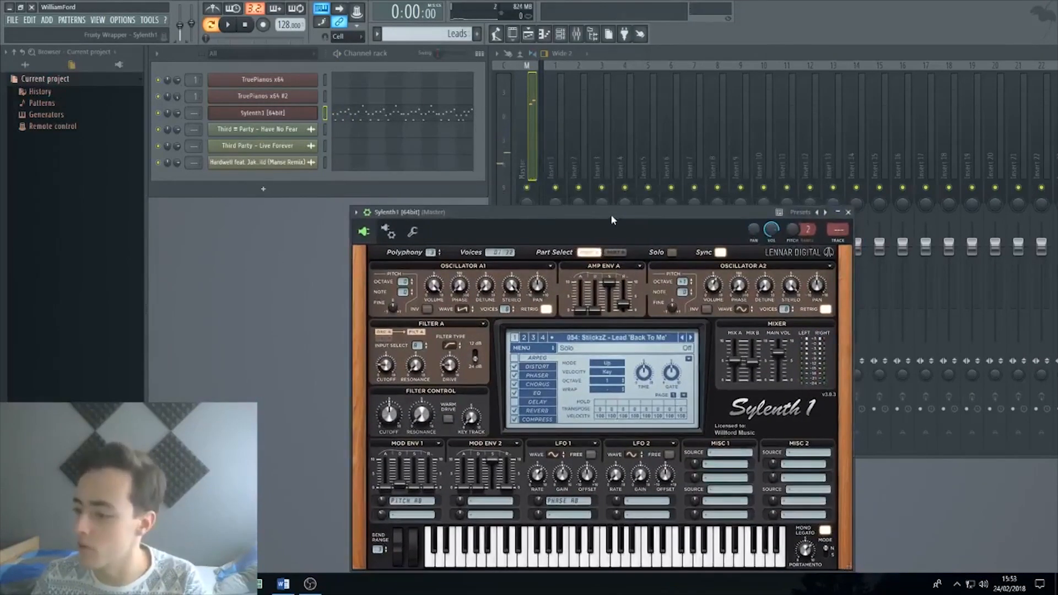
pyautogui.click(691, 337)
pyautogui.press('space')
pyautogui.click(691, 337)
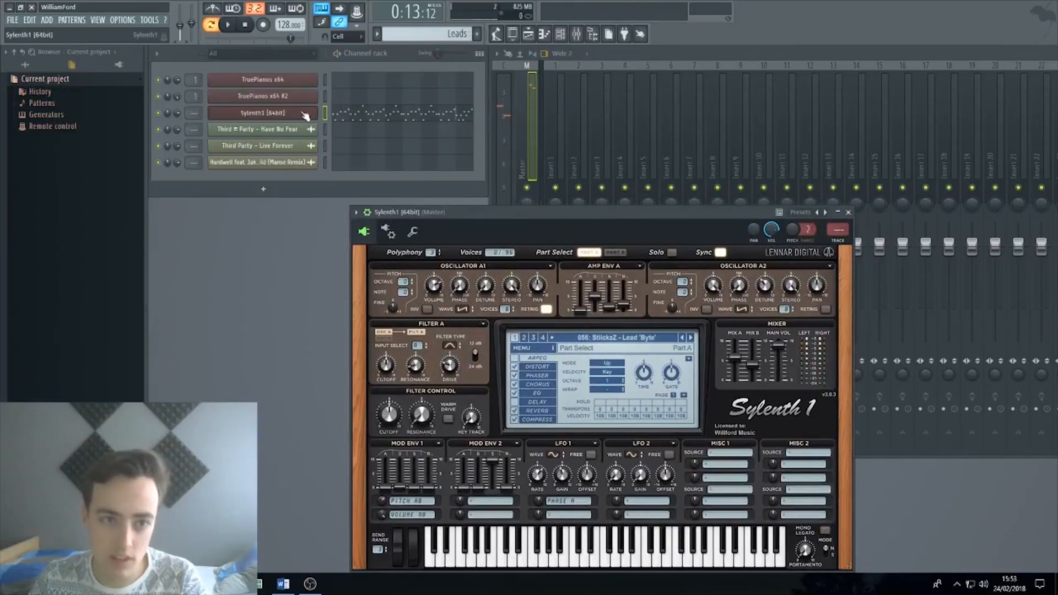
# - Clone the Sylenth1 channel and copy all its melody notes into the clone
pyautogui.rightClick(315, 110)
pyautogui.click(337, 197)
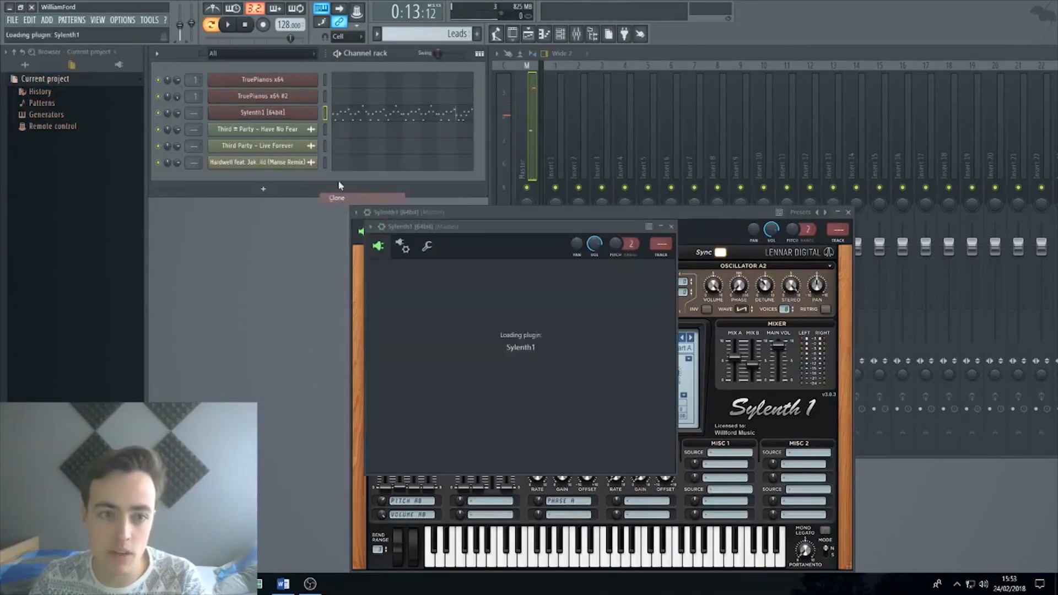
pyautogui.click(348, 117)
pyautogui.hotkey('ctrl', 'a')
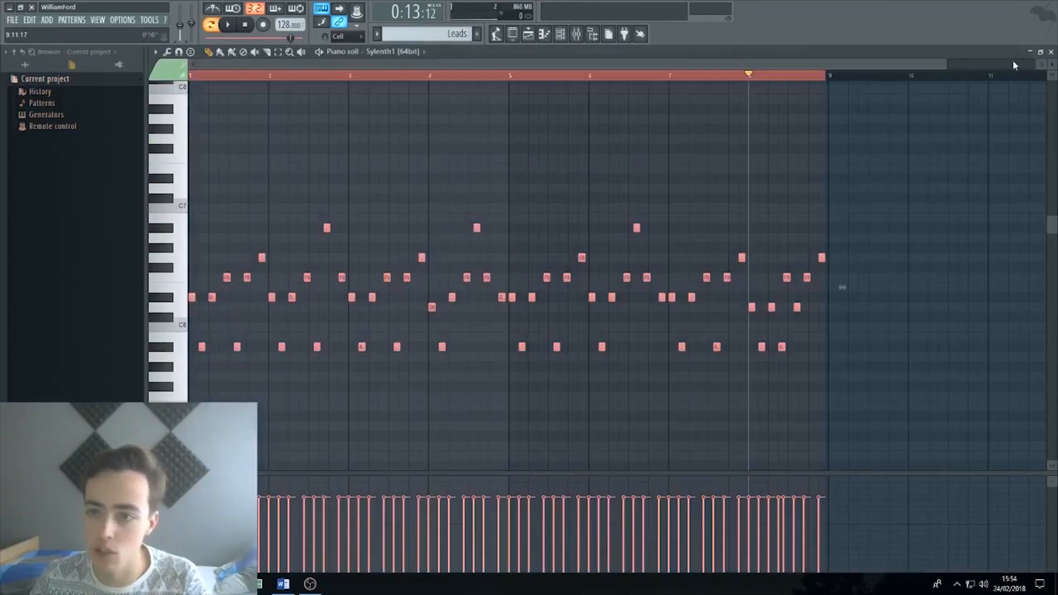
pyautogui.click(1050, 52)
pyautogui.click(349, 140)
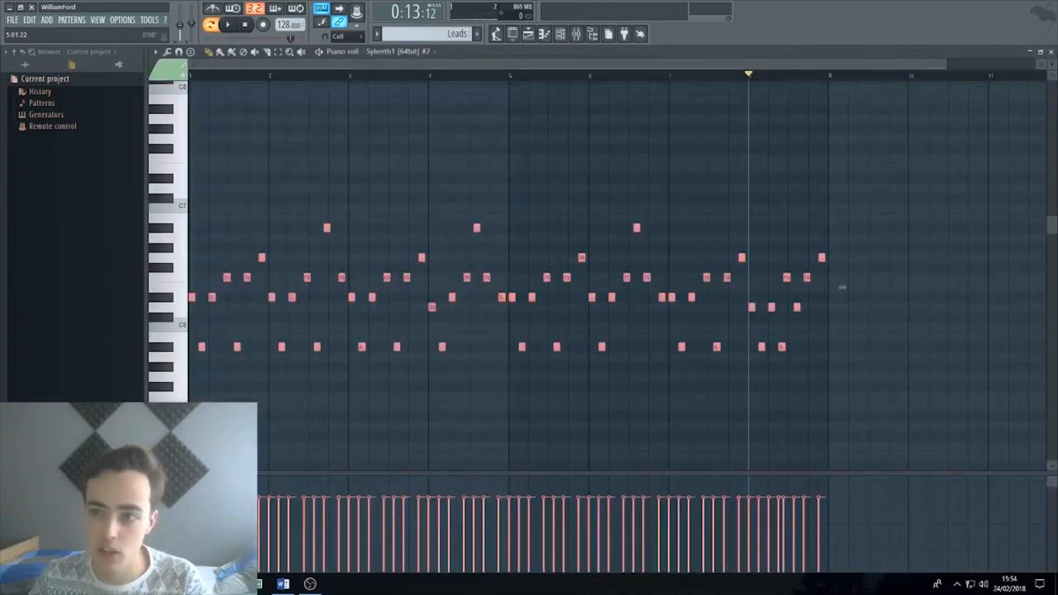
pyautogui.click(1051, 52)
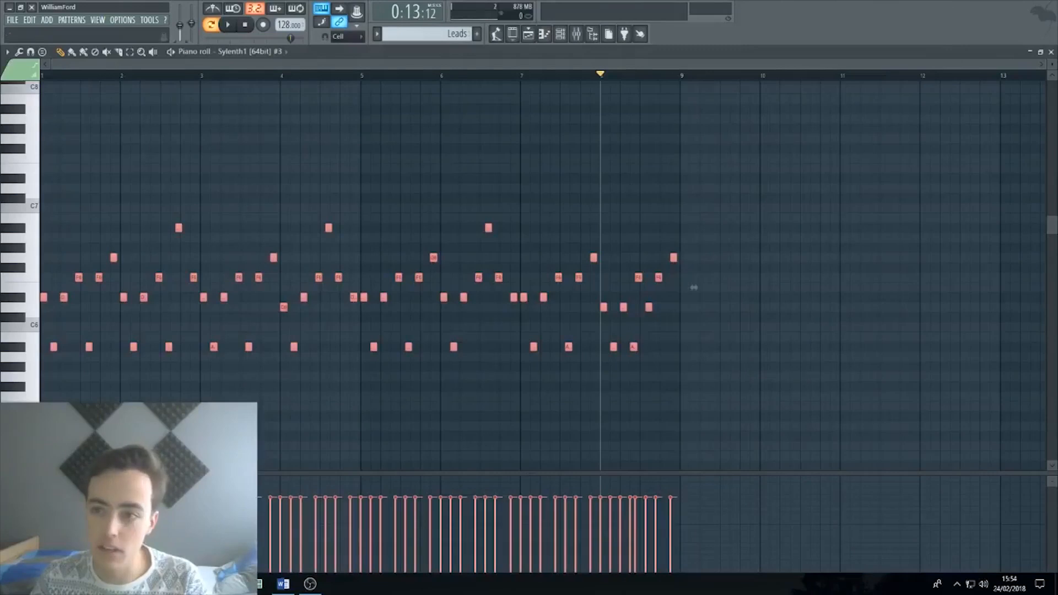
# - Finish pasting the melody into Sylenth1 #3 and switch its preset to Lead 'Gorilla'
pyautogui.click(1051, 52)
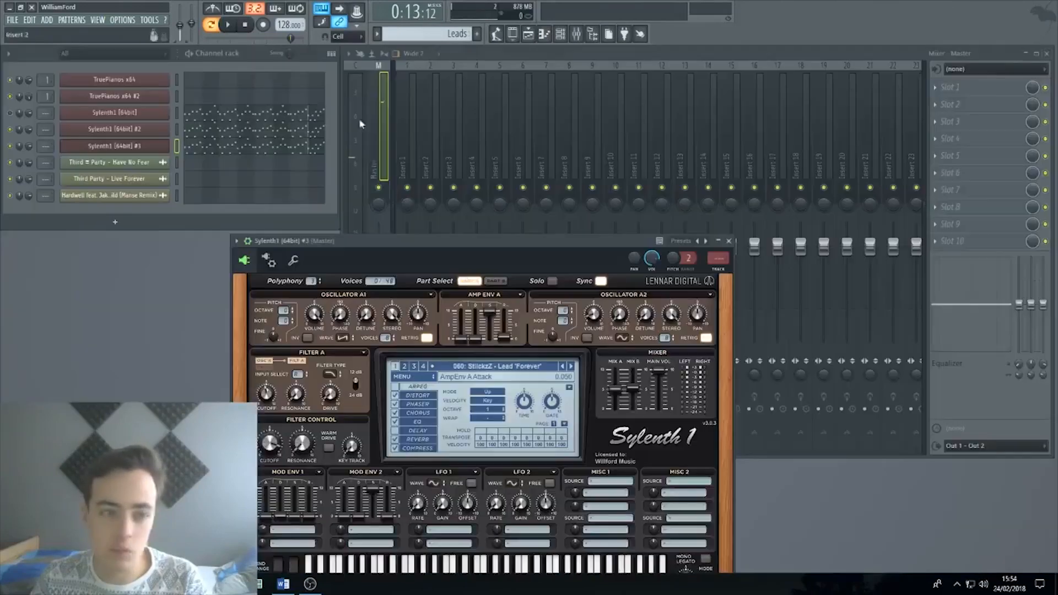
pyautogui.click(114, 147)
pyautogui.click(115, 146)
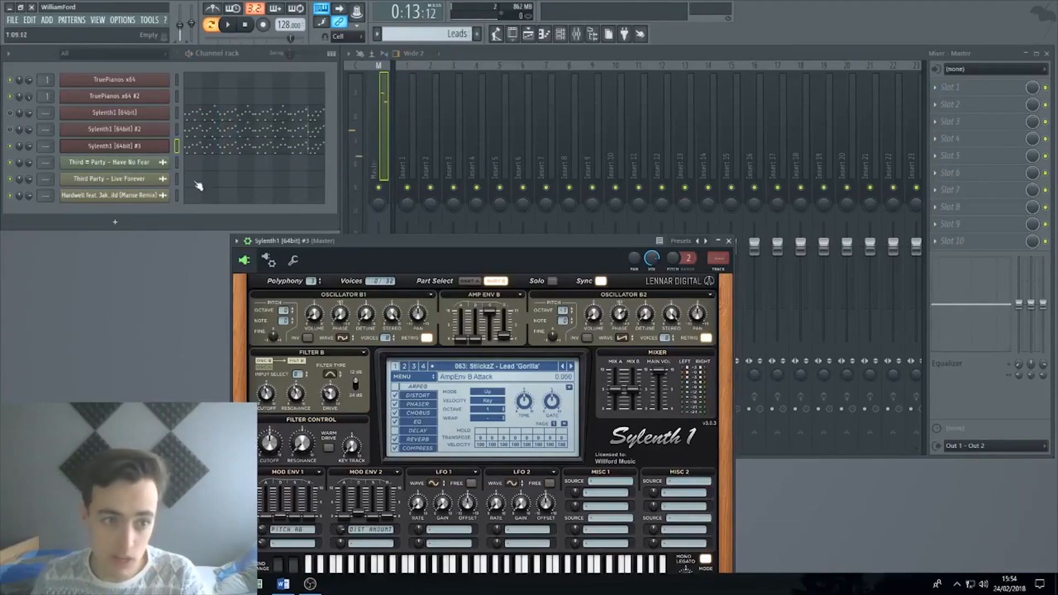
# - Clone Sylenth1 #3 and choose the Lead 'Poison' preset in the copy
pyautogui.rightClick(153, 146)
pyautogui.click(203, 230)
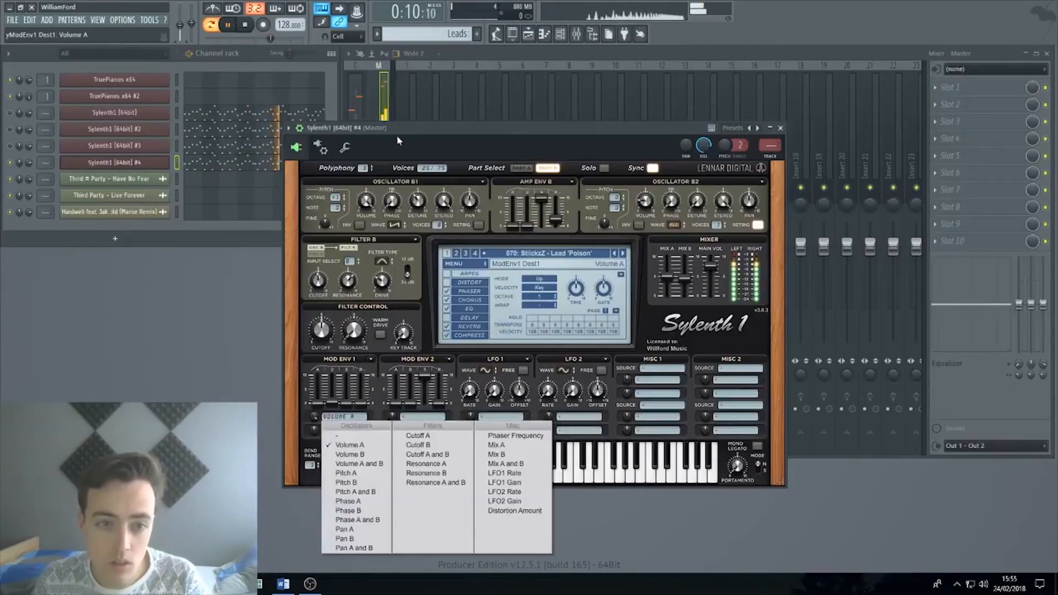
pyautogui.click(398, 136)
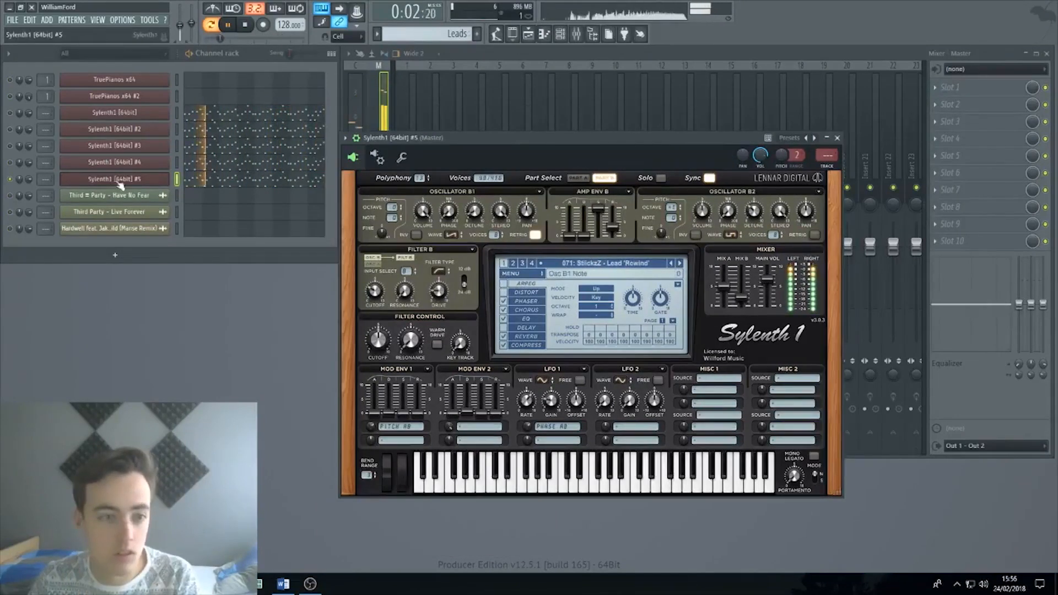
# - Clone Sylenth1 #5, paste the melody into the copy, mute #5, and open the new channel's synth
pyautogui.rightClick(168, 176)
pyautogui.click(229, 262)
pyautogui.click(226, 193)
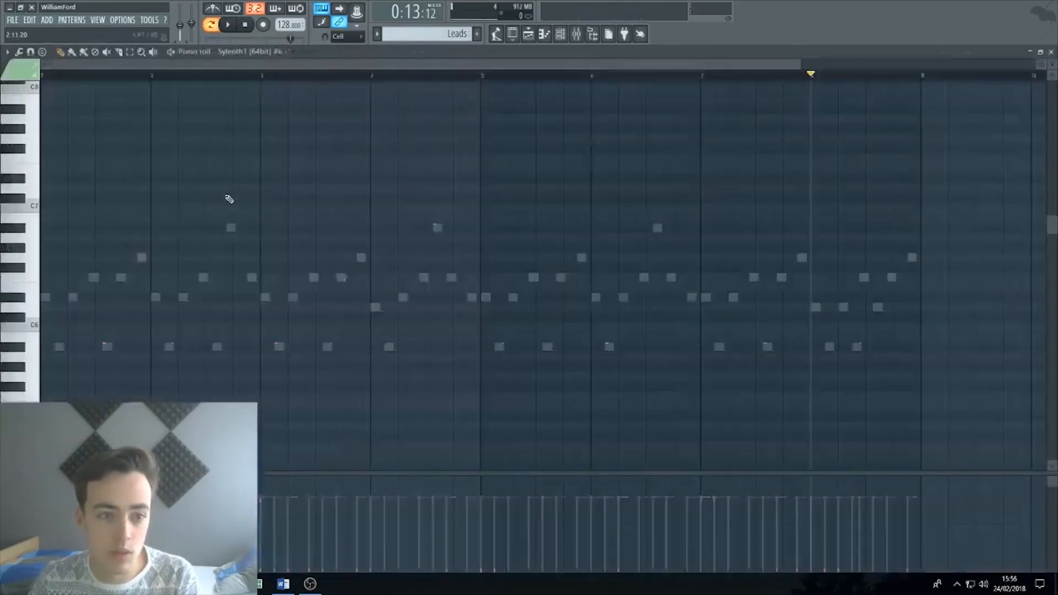
pyautogui.click(1048, 51)
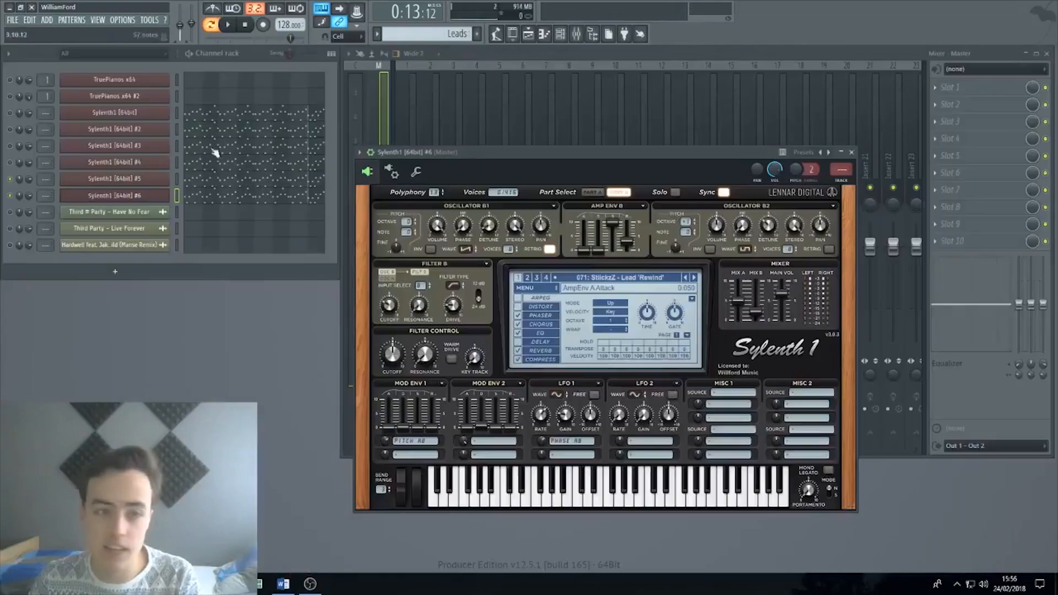
pyautogui.click(10, 180)
pyautogui.click(105, 195)
pyautogui.click(106, 195)
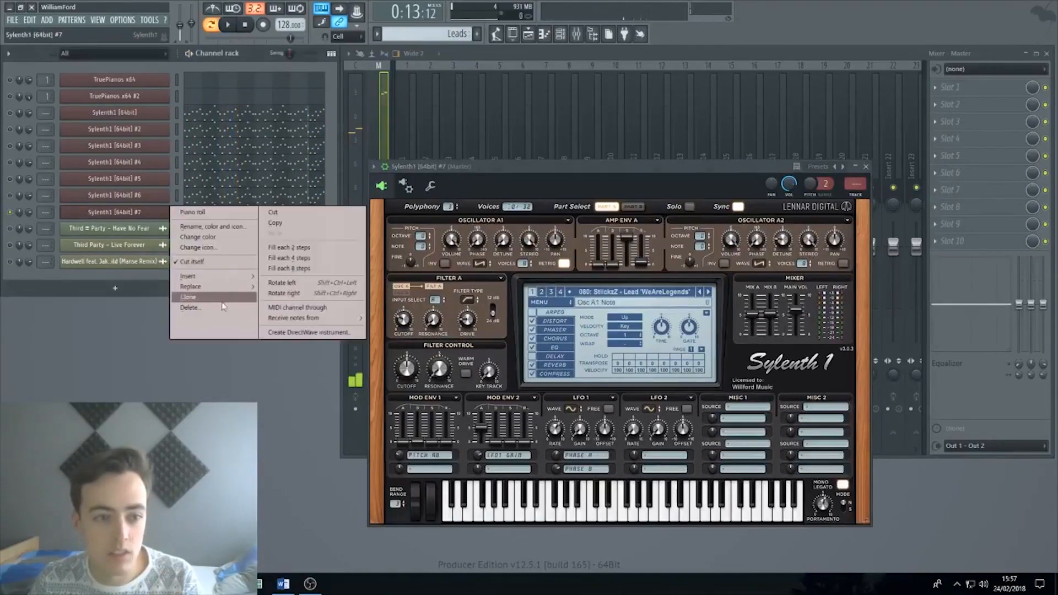
# - Clone Sylenth1 #7 with the melody pasted in, mute #7, then play the copy and advance its preset
pyautogui.click(218, 305)
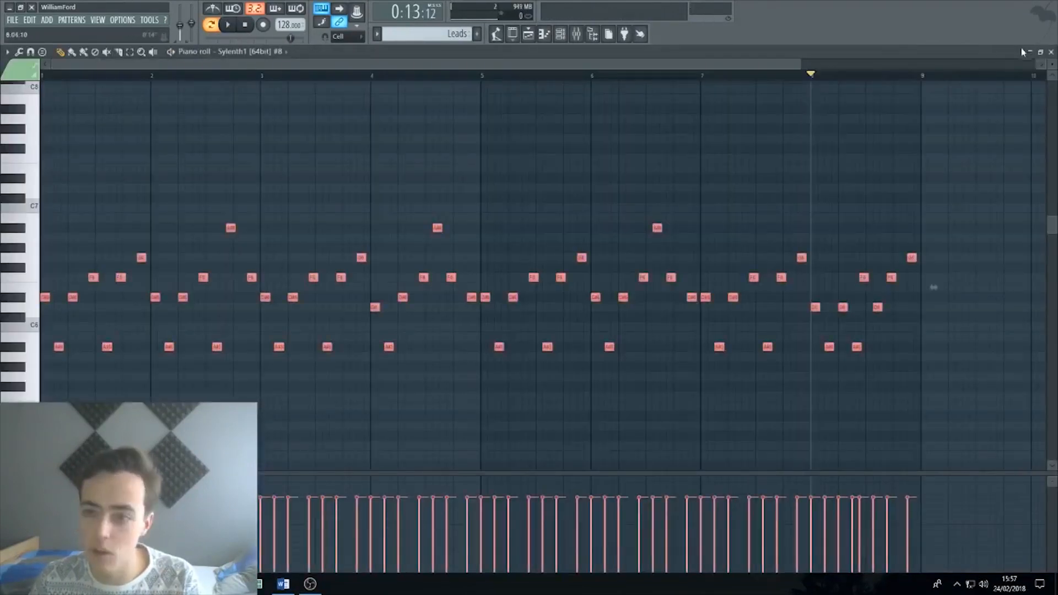
pyautogui.click(1051, 52)
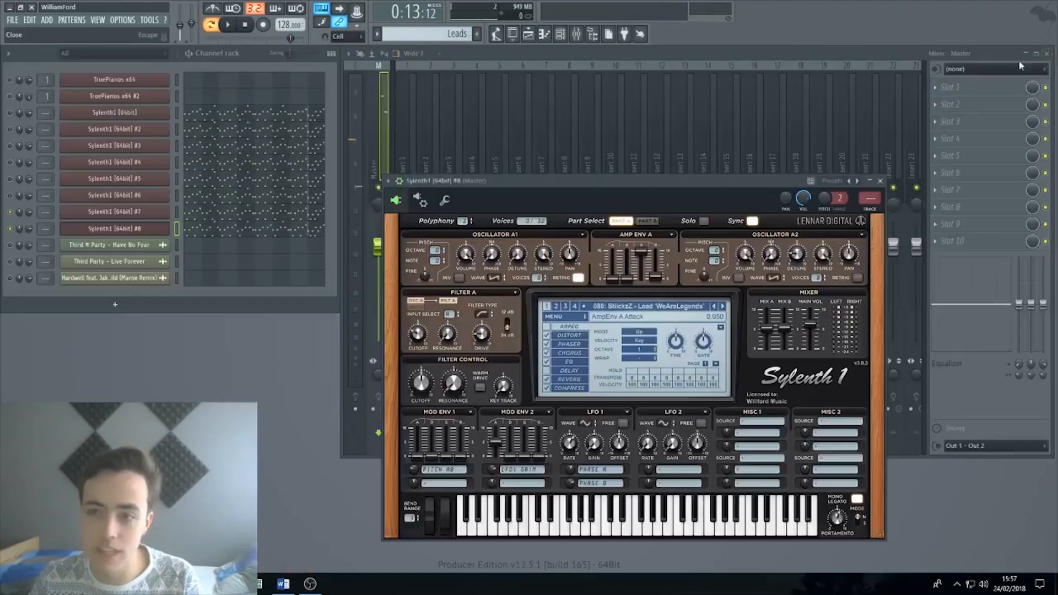
pyautogui.click(10, 212)
pyautogui.click(81, 229)
pyautogui.click(82, 228)
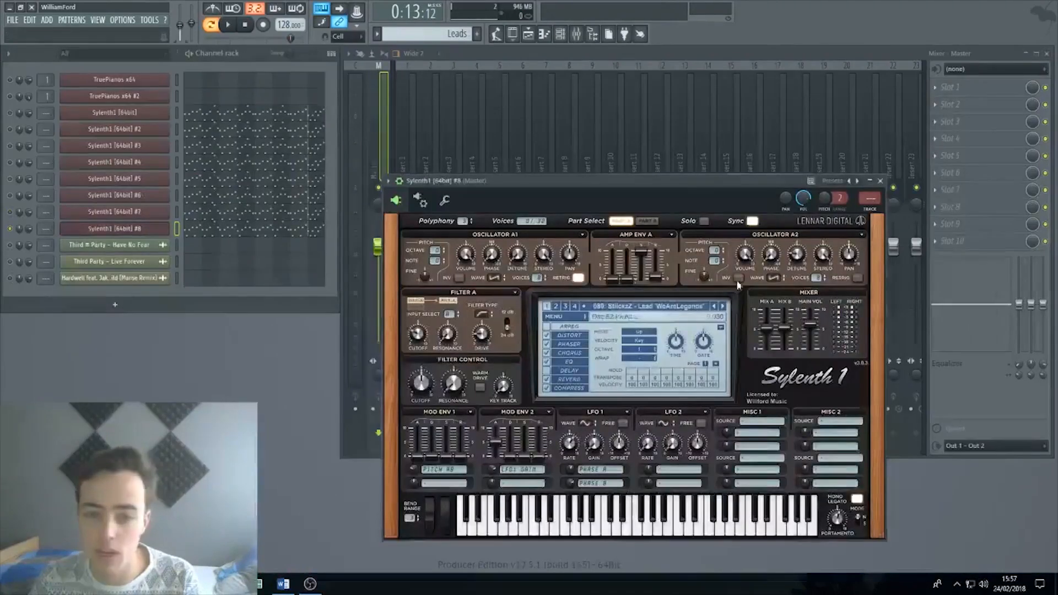
pyautogui.press('space')
pyautogui.click(723, 307)
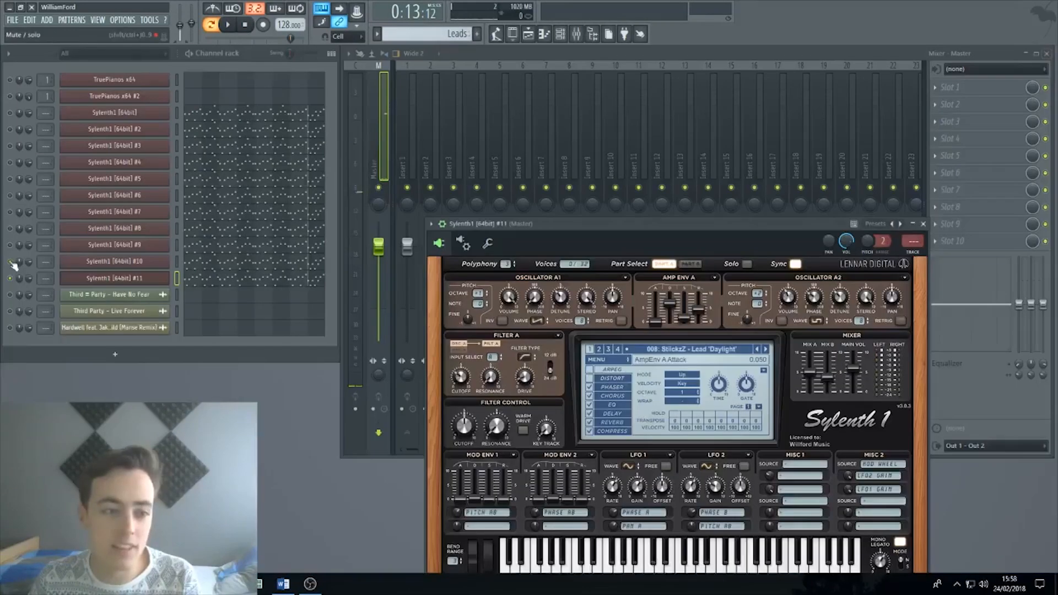
# - Mute Sylenth1 #10, play the melody on #11, and advance #11 to another lead preset
pyautogui.click(10, 263)
pyautogui.click(117, 280)
pyautogui.click(117, 281)
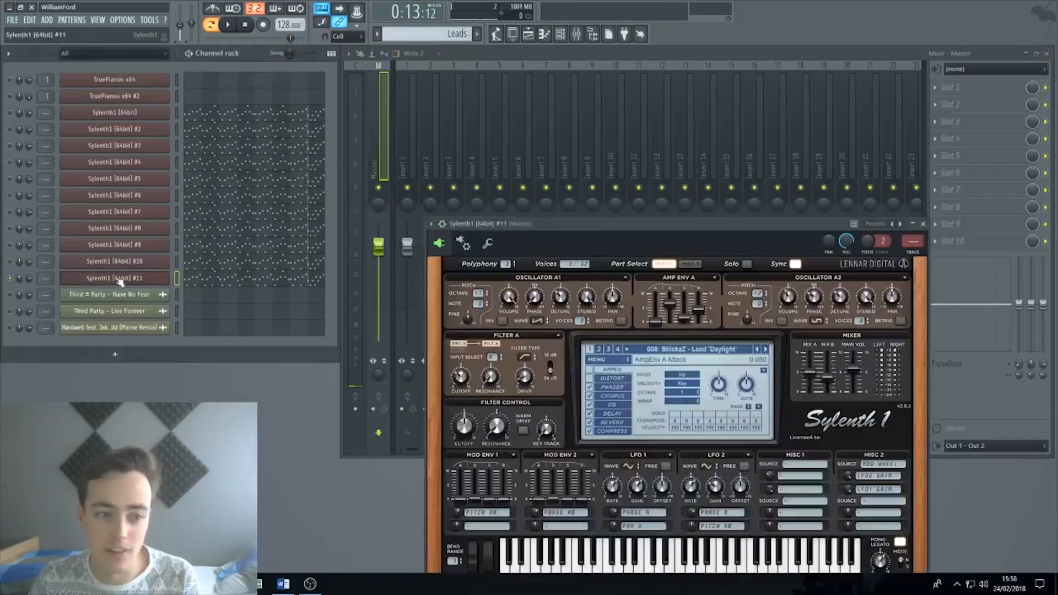
pyautogui.press('space')
pyautogui.press('space')
pyautogui.click(765, 350)
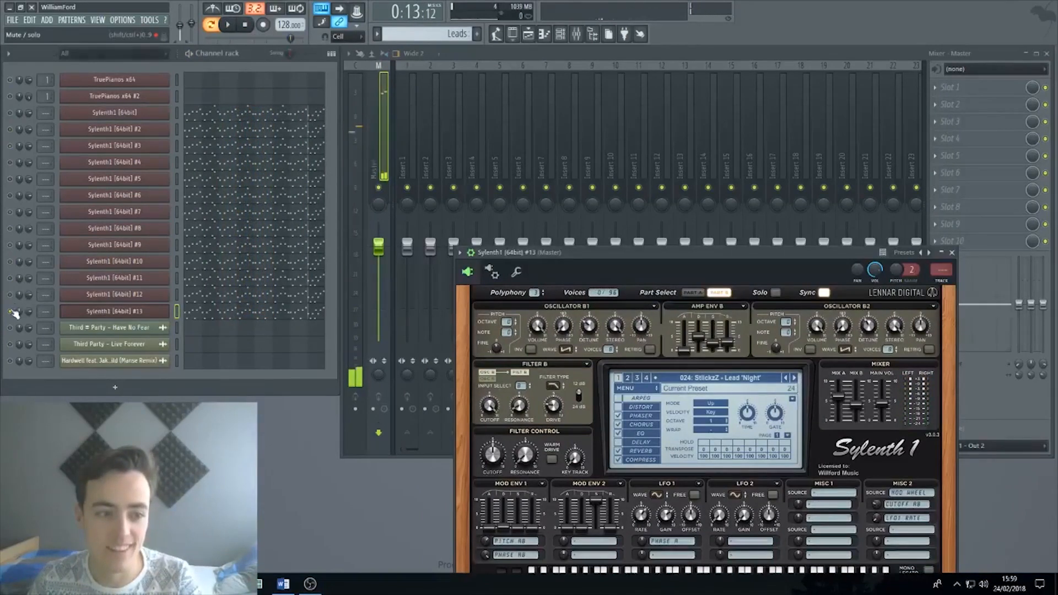
# - Play the stacked leads, insert a Layer channel above the first Sylenth1 channel, and select the Sylenth1 channels below it
pyautogui.press('space')
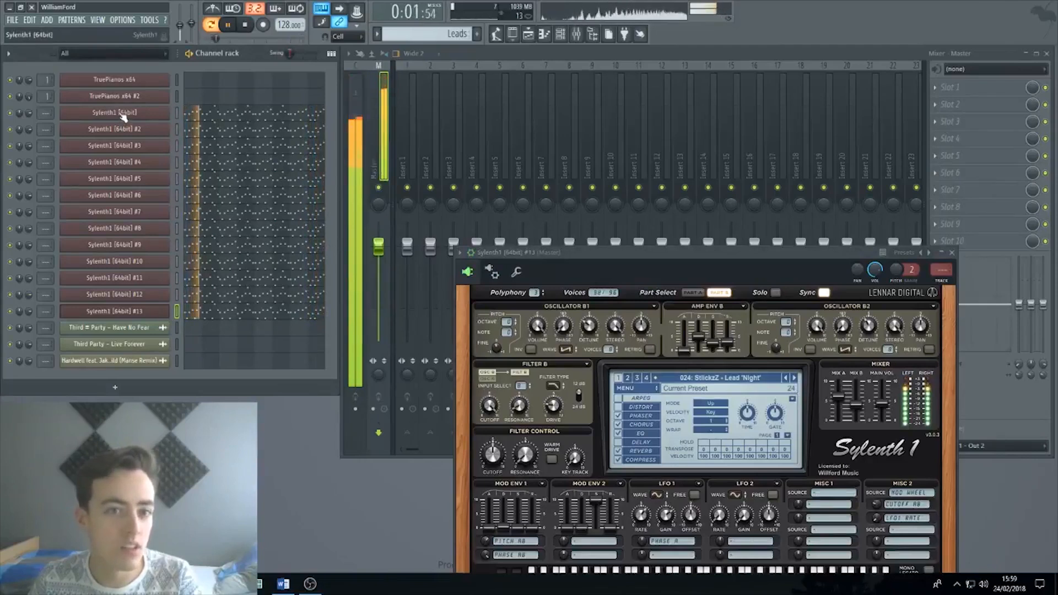
pyautogui.press('space')
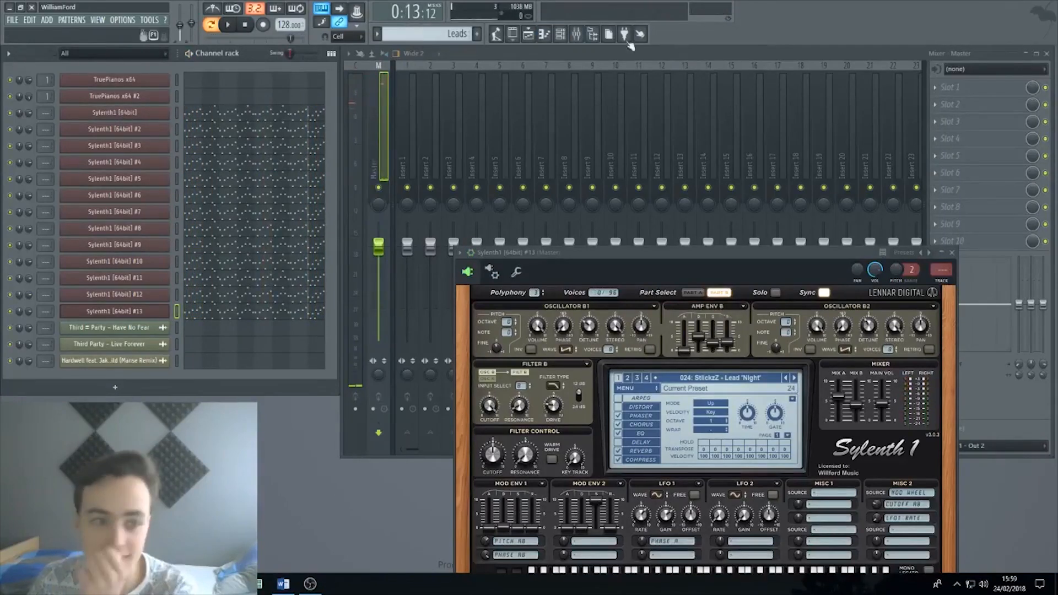
pyautogui.rightClick(149, 114)
pyautogui.click(278, 289)
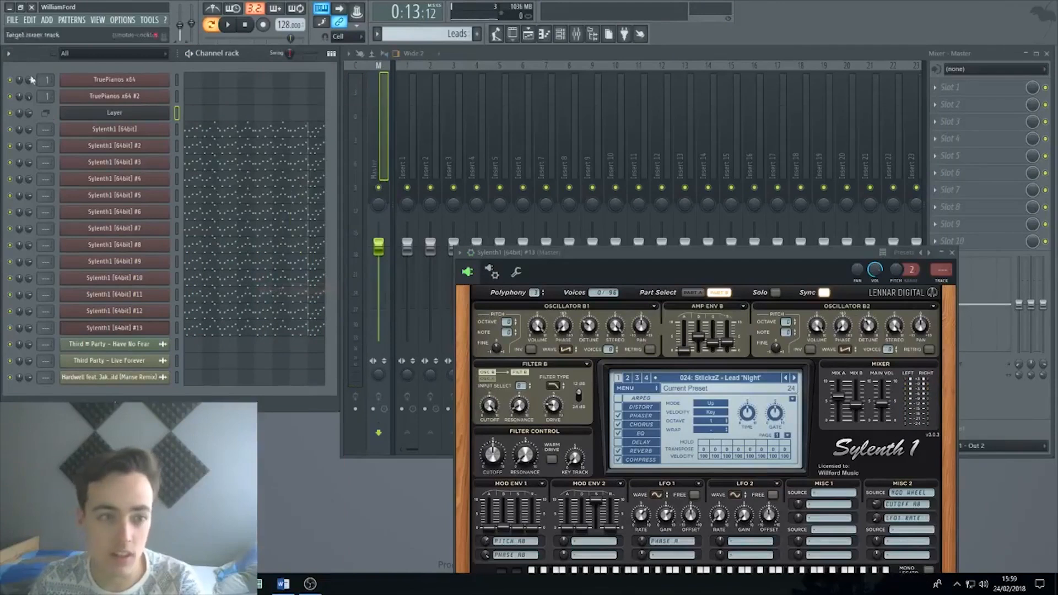
pyautogui.moveTo(177, 130); pyautogui.dragTo(177, 233)
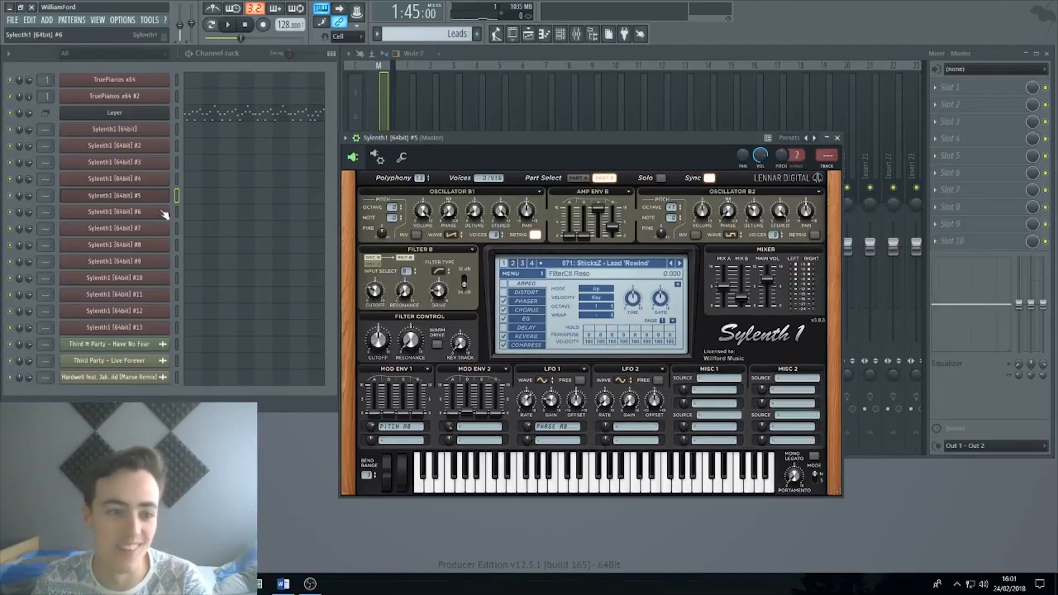
# - Open the Sylenth1 channels from #7 through #13 one after another and check their portamento and mono legato settings
pyautogui.click(166, 228)
pyautogui.press('Down')
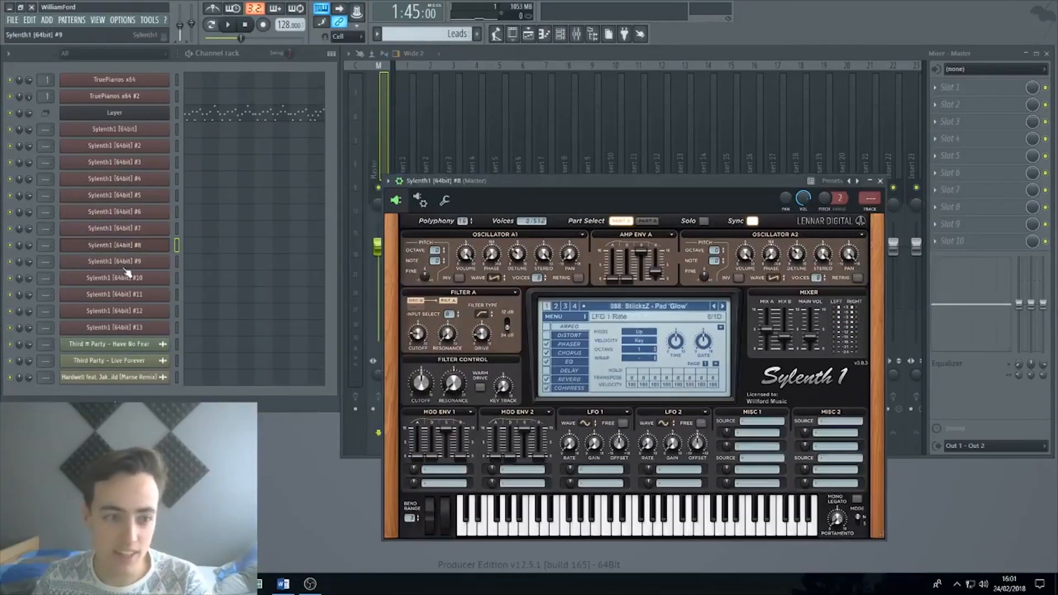
pyautogui.press('Down')
pyautogui.press('Down')
pyautogui.press('Down')
pyautogui.click(143, 312)
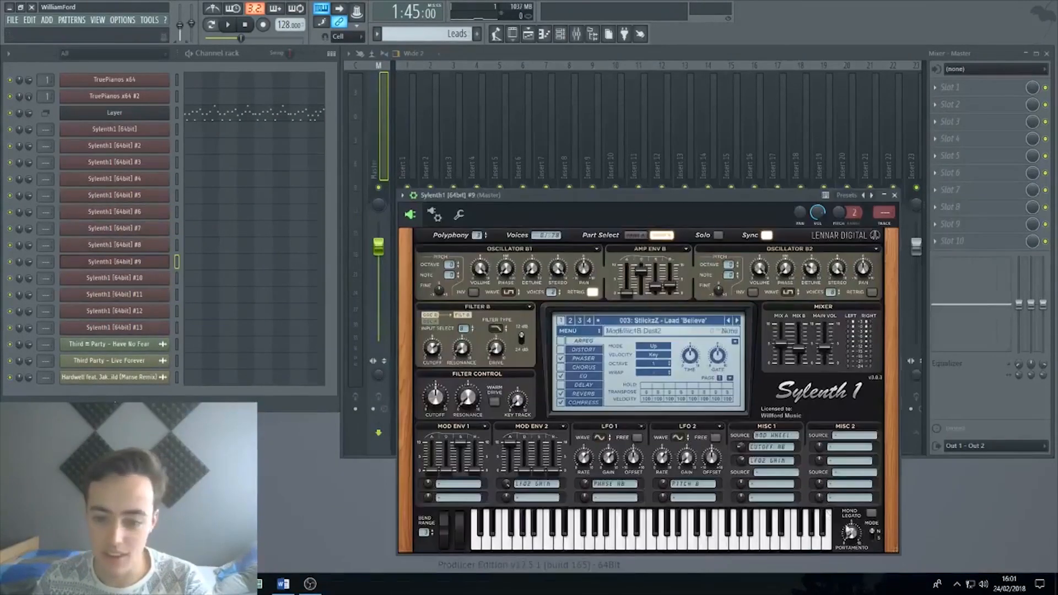
pyautogui.press('Down')
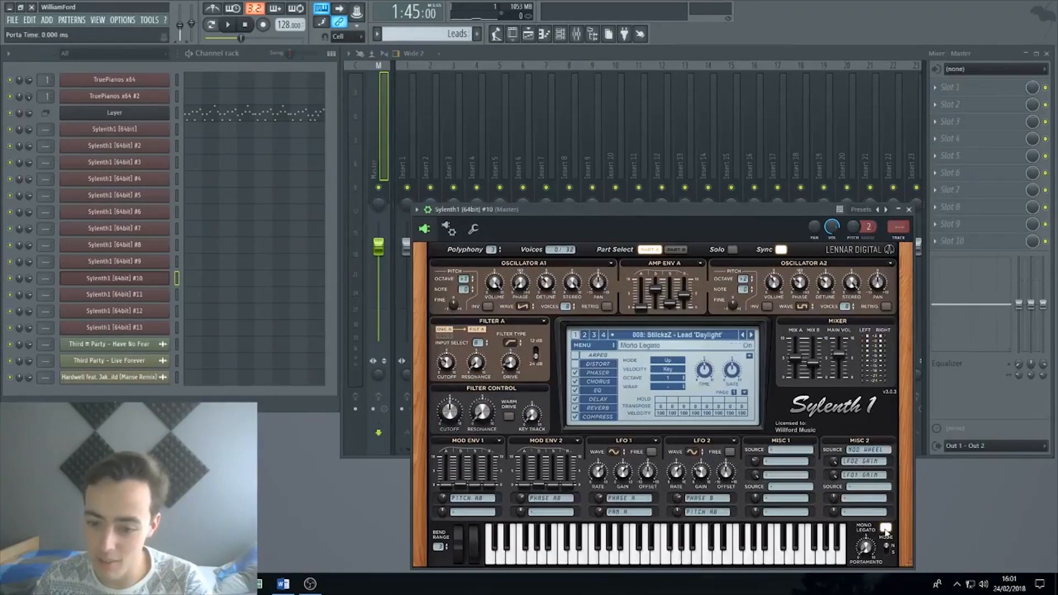
pyautogui.press('Down')
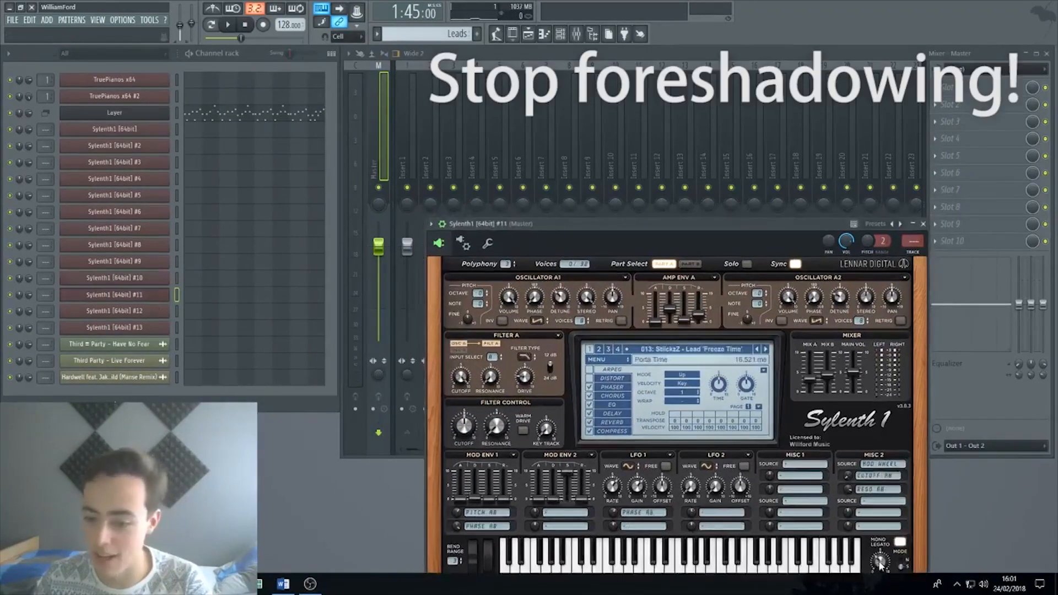
pyautogui.press('Down')
pyautogui.press('Down')
# - Play the layered leads, close the Sylenth1 #13 window, and stop playback
pyautogui.press('space')
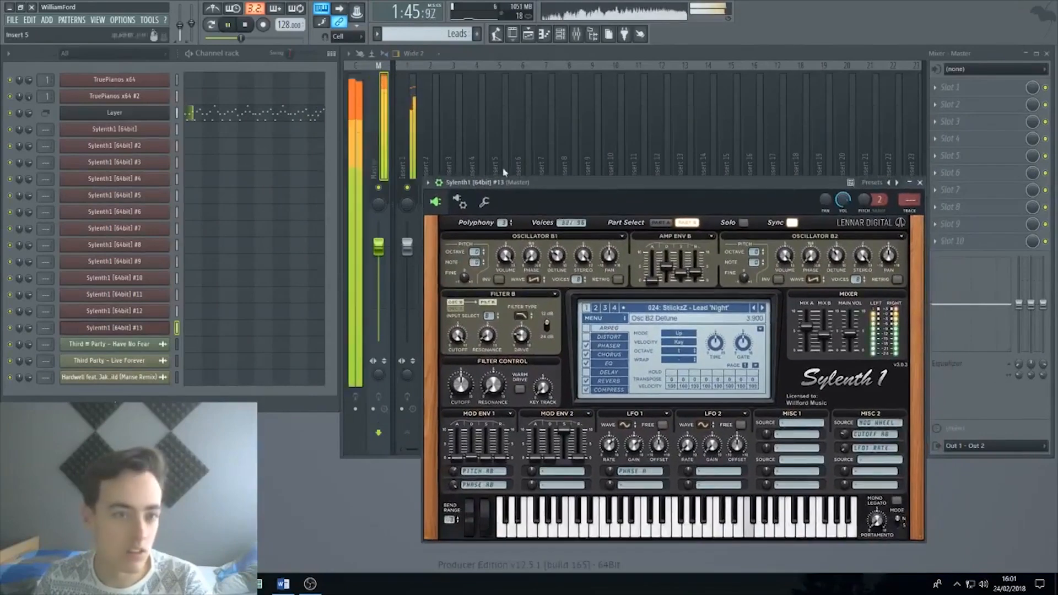
pyautogui.press('Escape')
pyautogui.press('space')
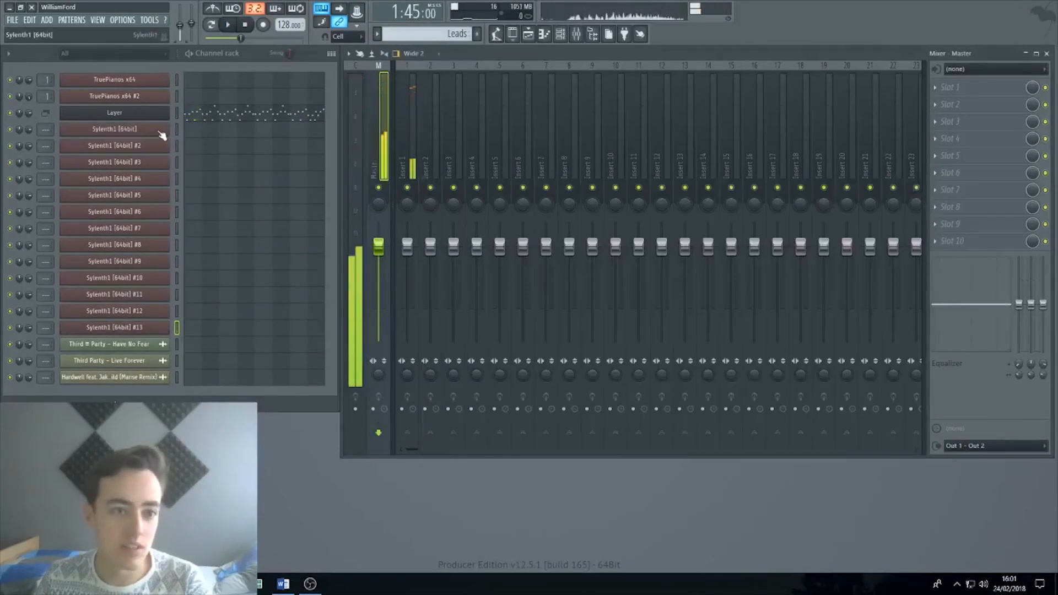
# - Rename the Layer channel as LEADS in yellow and the first Sylenth1 channel as Lead 1 in blue
pyautogui.middleClick(153, 118)
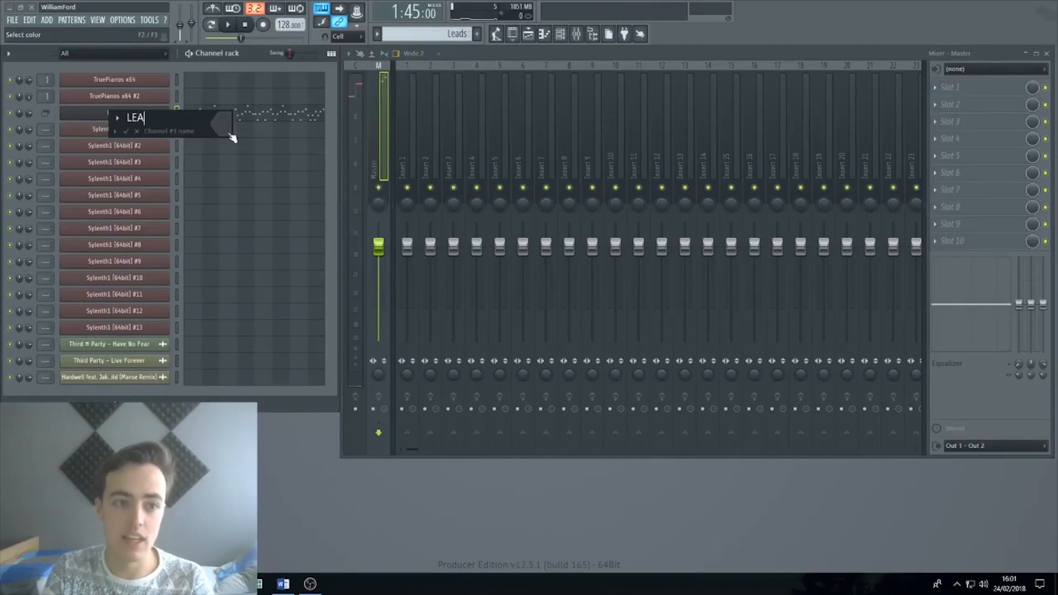
pyautogui.write('LEADS')
pyautogui.press('Tab')
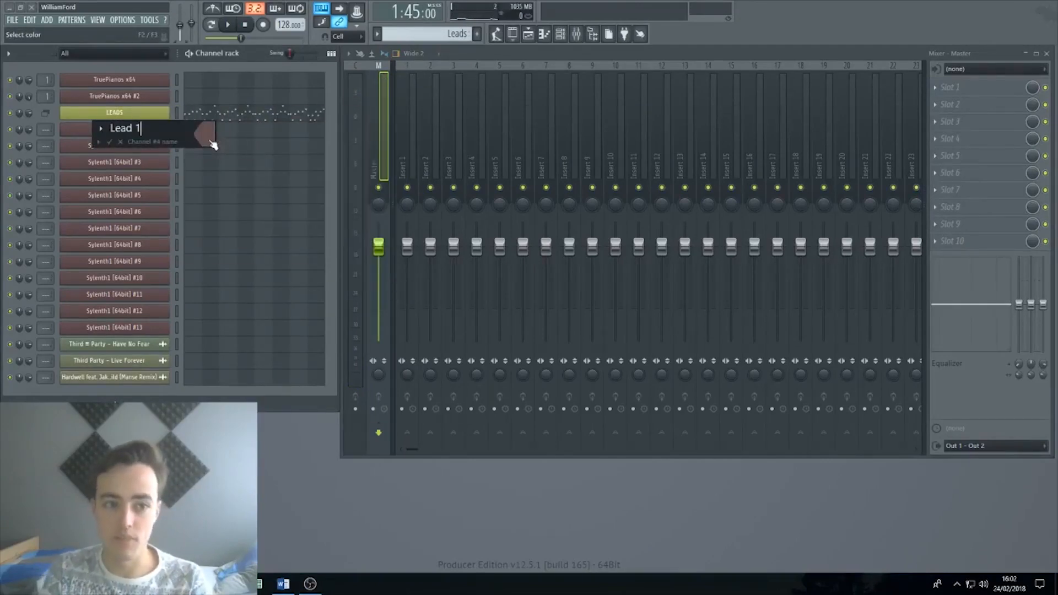
pyautogui.click(210, 141)
pyautogui.click(276, 129)
pyautogui.press('Return')
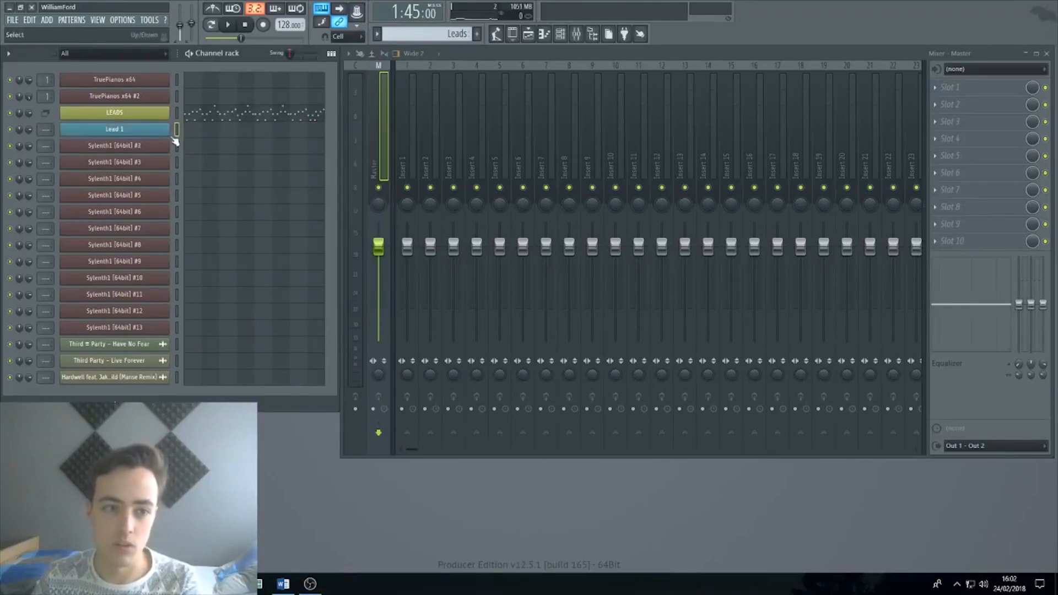
# - Rename the Sylenth1 channels #2 through #9 as Lead 2 through Lead 9 and colour them blue
pyautogui.rightClick(172, 139)
pyautogui.click(201, 158)
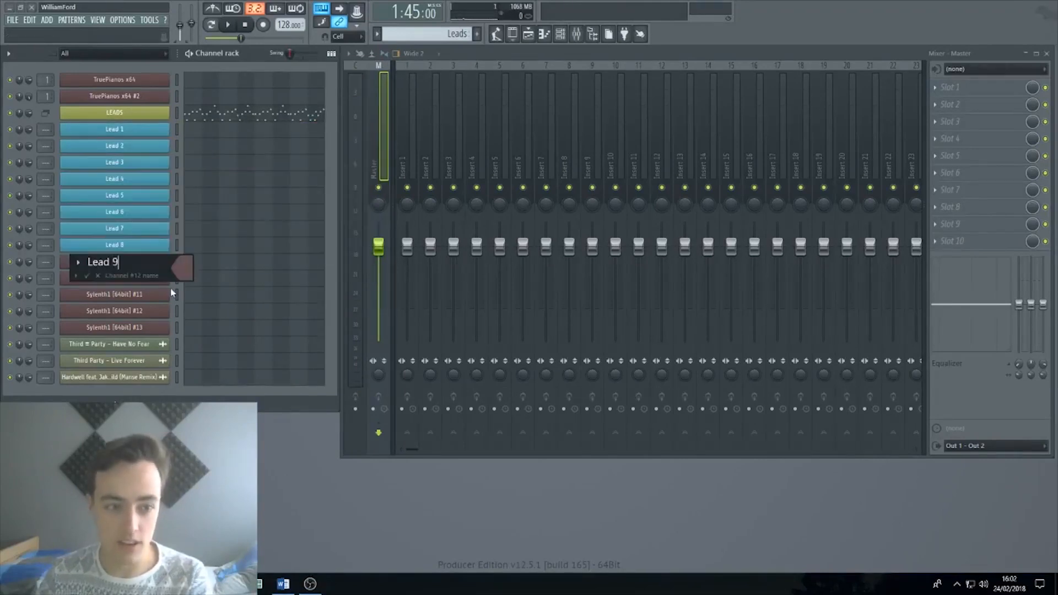
pyautogui.click(183, 275)
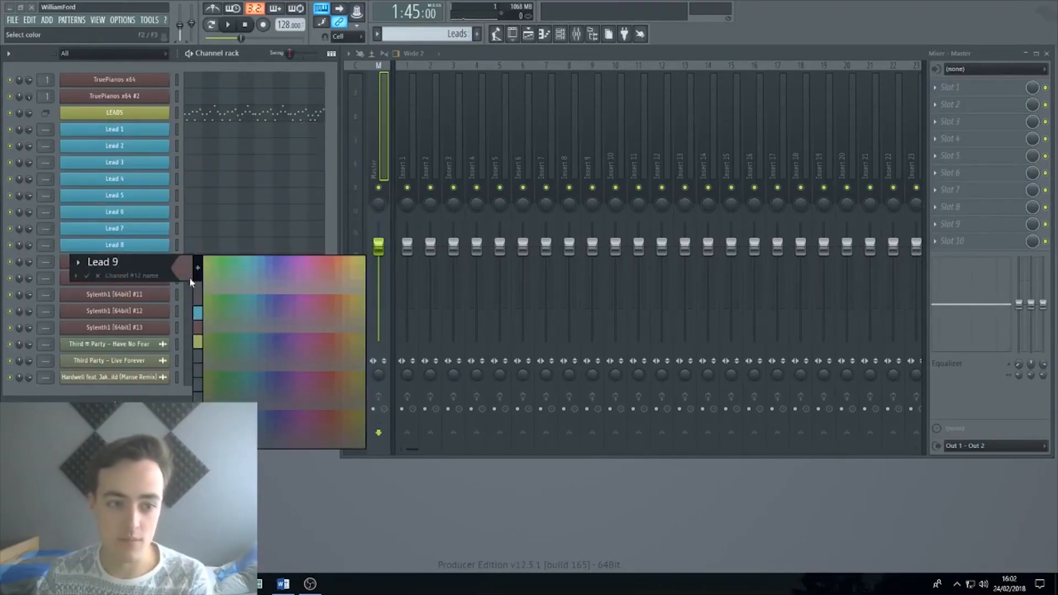
pyautogui.click(197, 314)
pyautogui.press('Return')
# - Rename the Sylenth1 #10 channel as Lead 10 and colour it blue
pyautogui.rightClick(172, 276)
pyautogui.click(205, 292)
pyautogui.write('Lead 10')
pyautogui.click(209, 300)
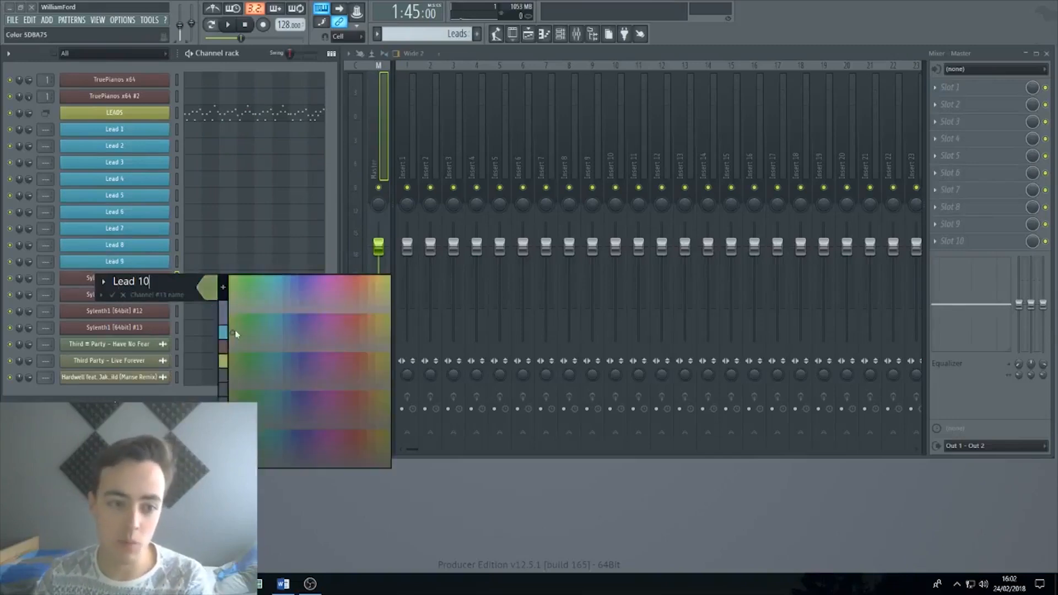
pyautogui.click(223, 331)
pyautogui.press('Return')
# - Rename the Sylenth1 #11 channel as Lead 11 and colour it blue
pyautogui.rightClick(168, 294)
pyautogui.click(204, 309)
pyautogui.write('Lead 1')
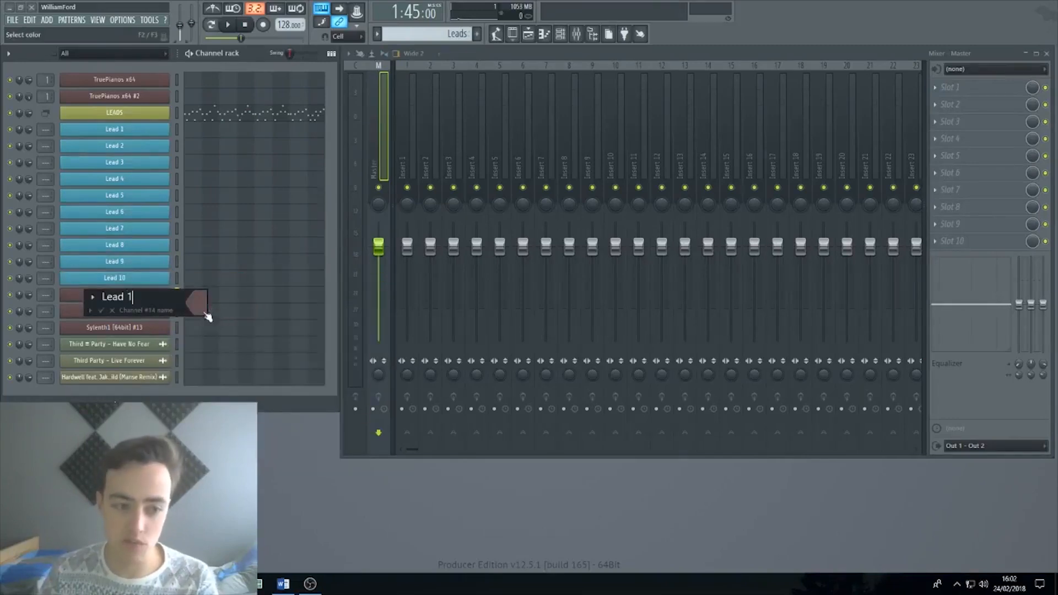
pyautogui.write('1')
pyautogui.click(207, 315)
pyautogui.click(212, 348)
pyautogui.press('Return')
# - Rename the Sylenth1 #12 channel as Lead 12 and colour it blue
pyautogui.rightClick(144, 308)
pyautogui.click(214, 325)
pyautogui.write('Lead')
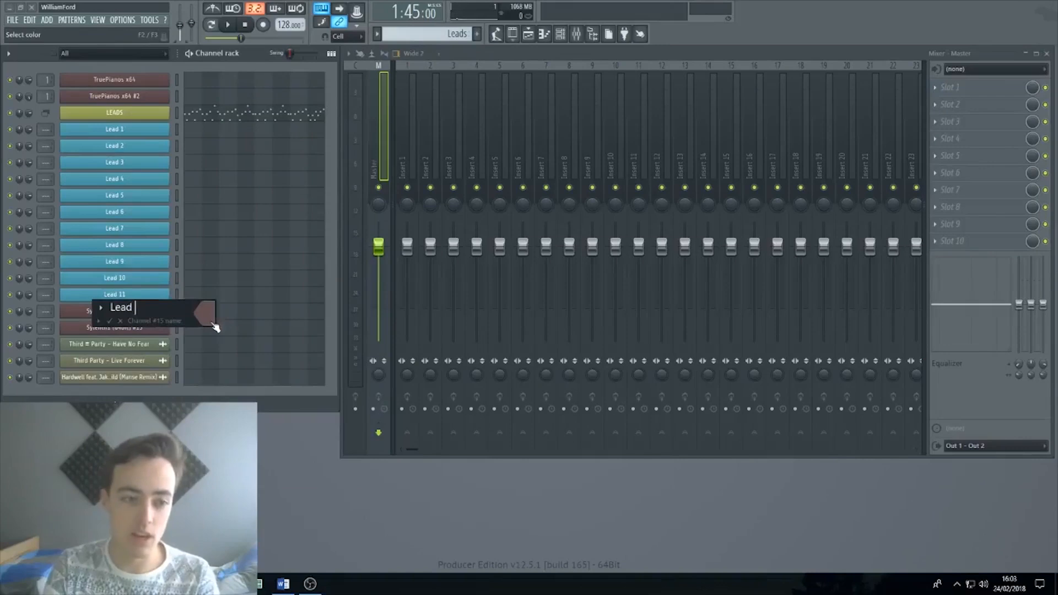
pyautogui.click(213, 325)
pyautogui.click(222, 358)
pyautogui.press('Return')
# - Rename the Sylenth1 #13 channel as Lead 13 and colour it blue
pyautogui.rightClick(145, 324)
pyautogui.click(215, 341)
pyautogui.write('L')
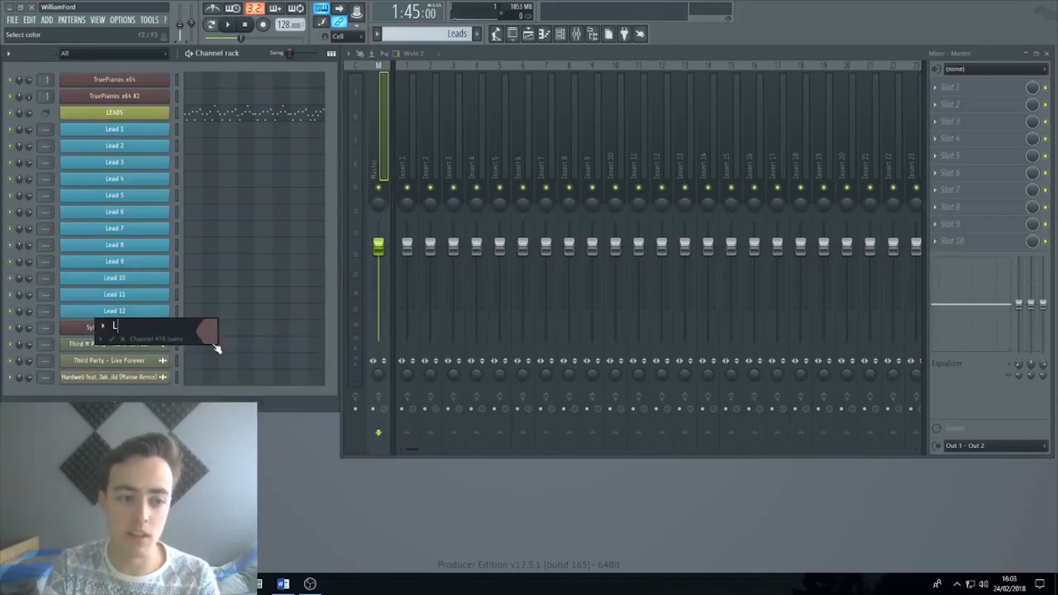
pyautogui.write('ead 13')
pyautogui.click(214, 339)
pyautogui.click(226, 374)
pyautogui.press('Return')
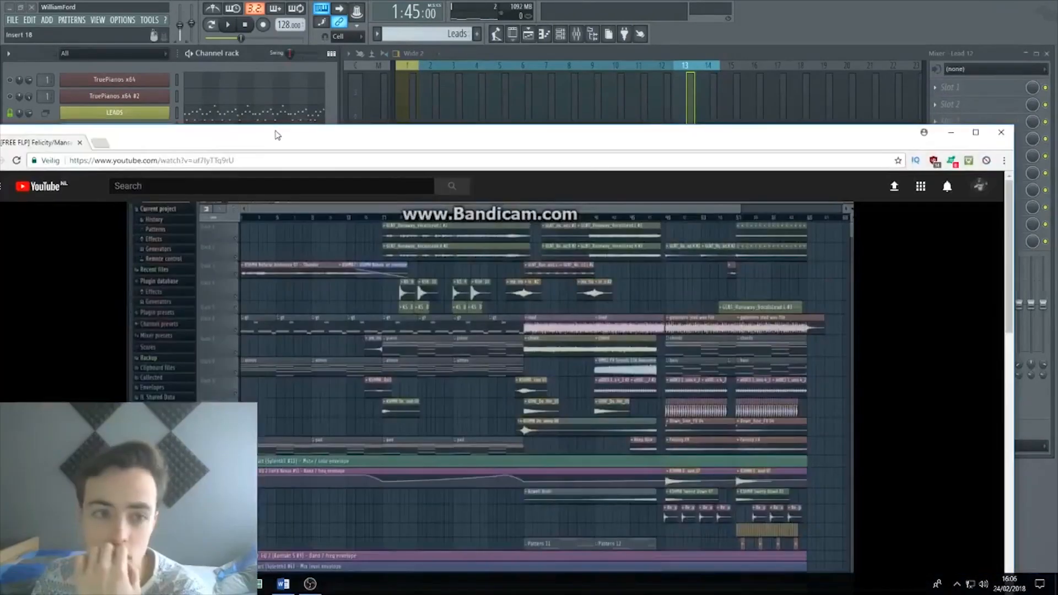
# - Maximise the browser window with the YouTube progressive house project video and skip ahead in it
pyautogui.doubleClick(276, 133)
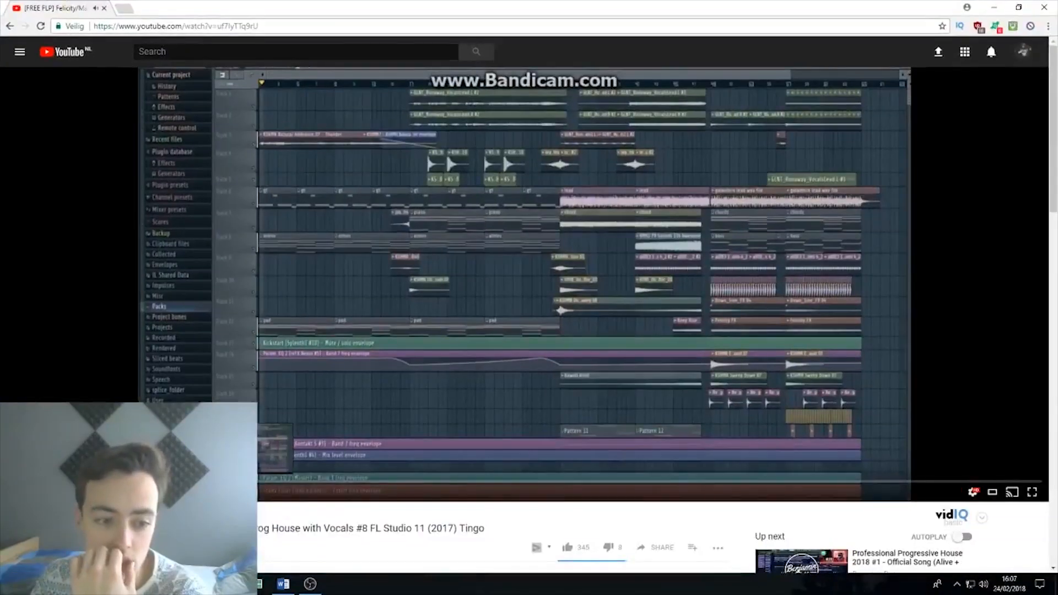
pyautogui.click(532, 481)
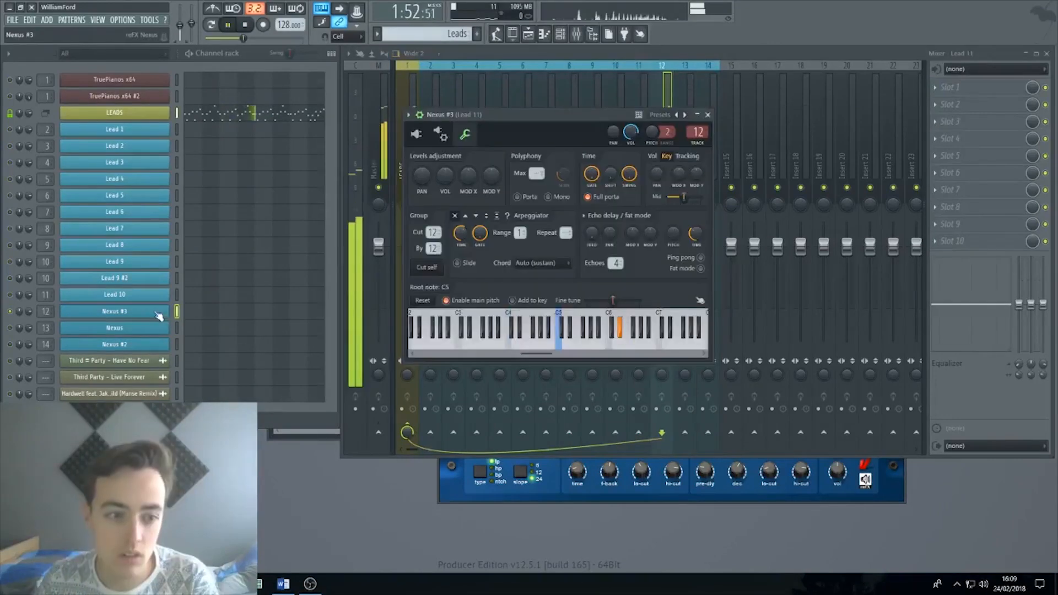
# - Rename the Nexus #3 and Nexus channels as Lead 11 and Lead 12, and close the Lead 12 window
pyautogui.rightClick(259, 307)
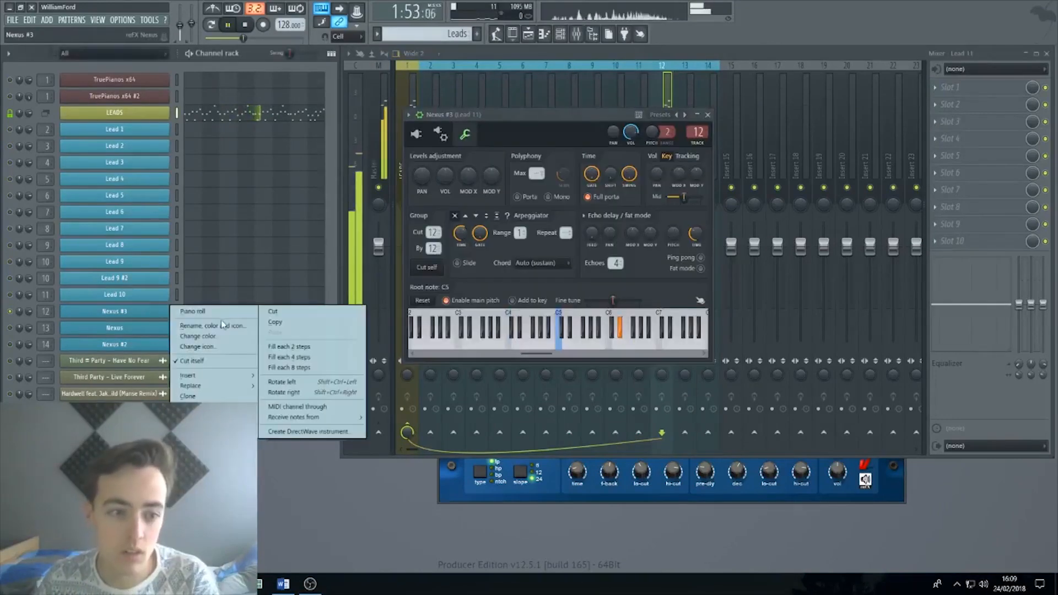
pyautogui.click(287, 336)
pyautogui.press('Return')
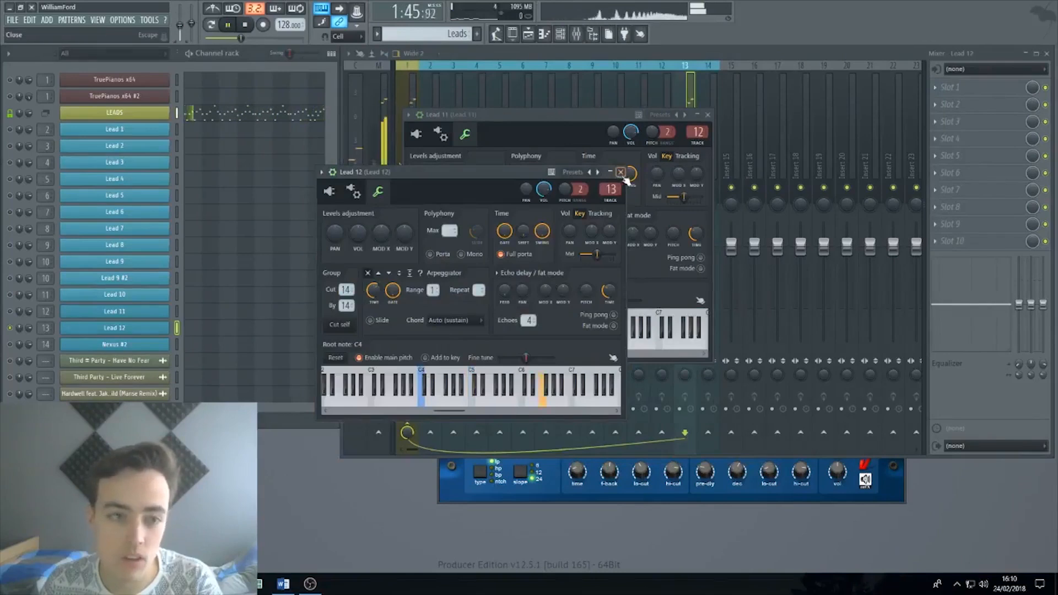
pyautogui.click(621, 172)
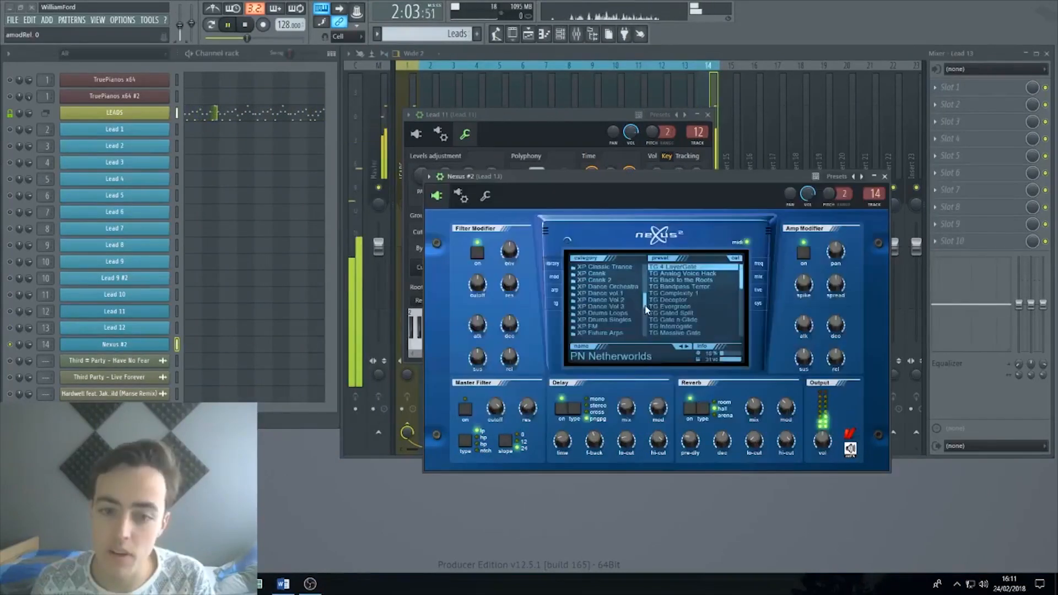
# - In the Nexus #2 channel, open the XP Dance Vol.2 category and browse its presets
pyautogui.click(624, 300)
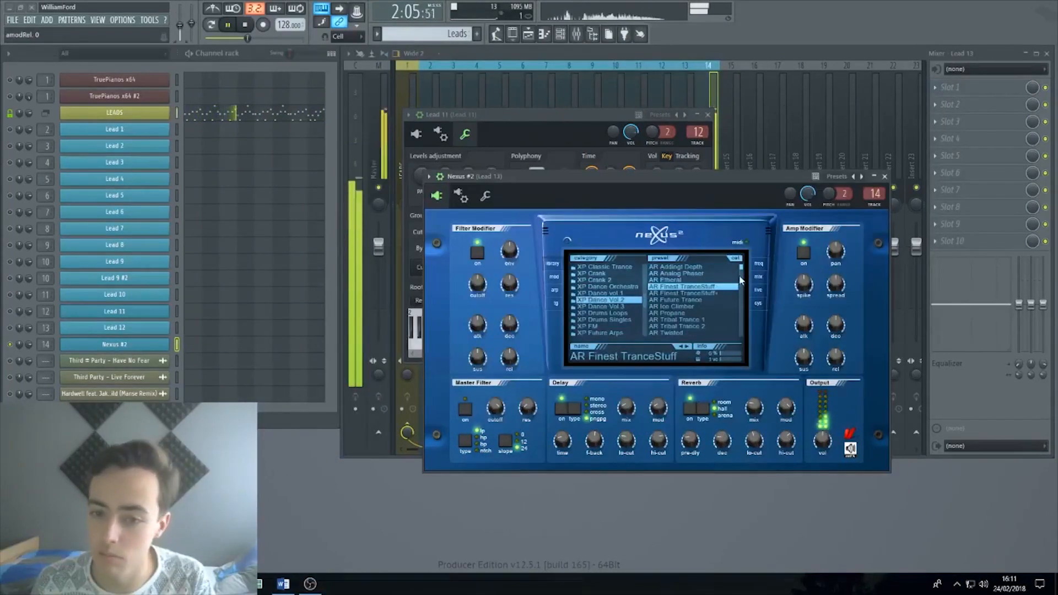
pyautogui.moveTo(739, 283); pyautogui.dragTo(741, 301)
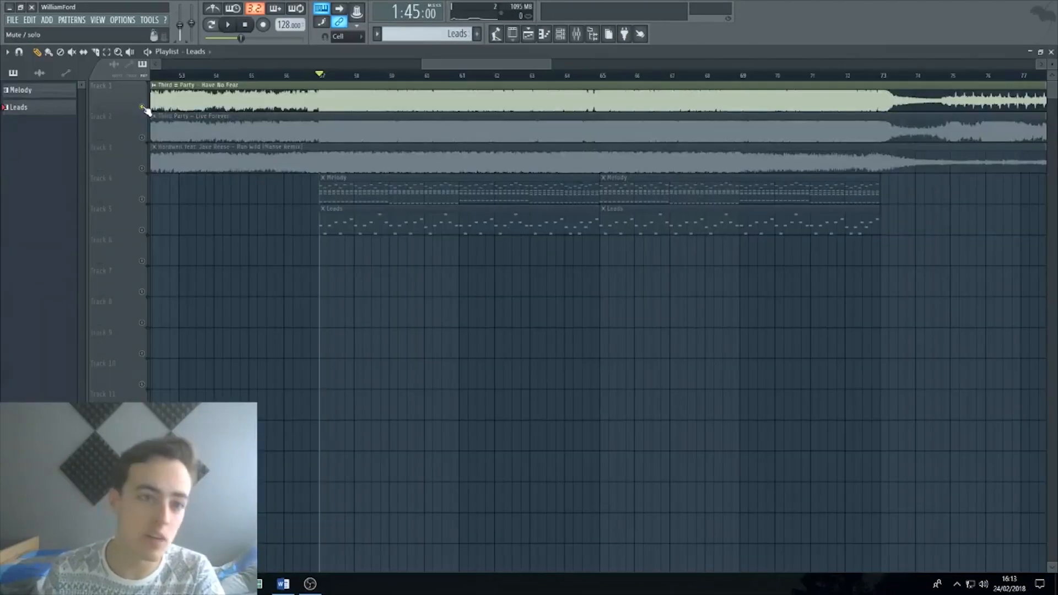
# - Compare the reference songs on playlist tracks 1 to 3 with the Leads pattern by soloing their tracks in turn
pyautogui.rightClick(137, 109)
pyautogui.click(120, 131)
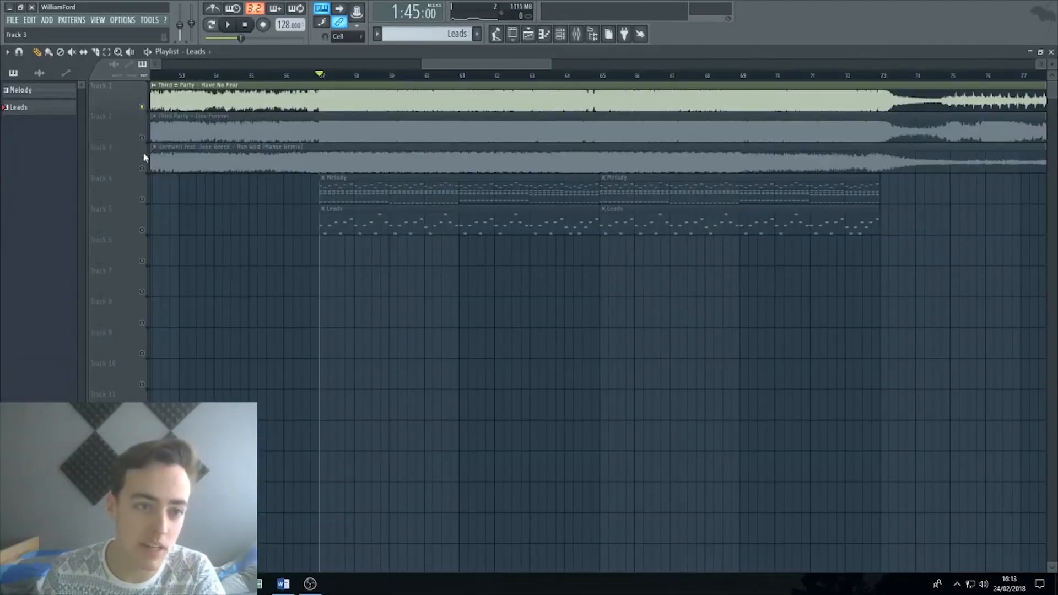
pyautogui.rightClick(144, 168)
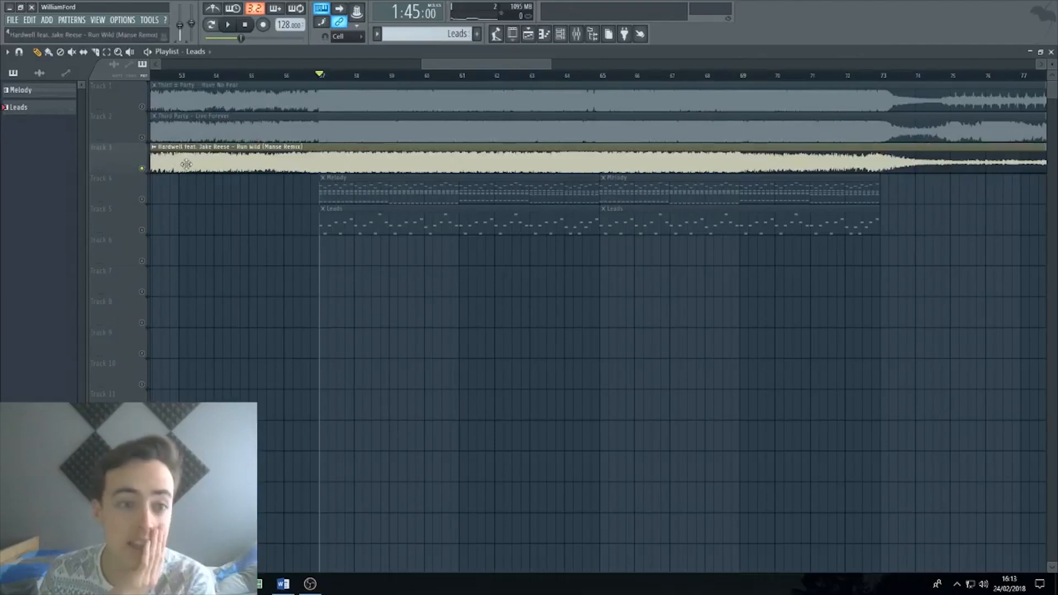
pyautogui.rightClick(144, 110)
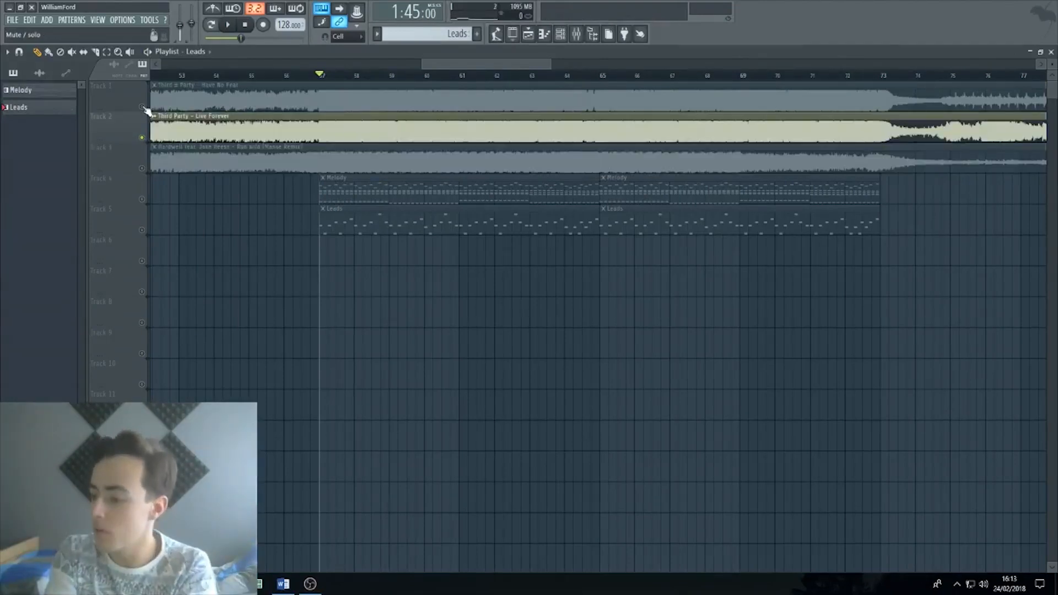
pyautogui.rightClick(142, 230)
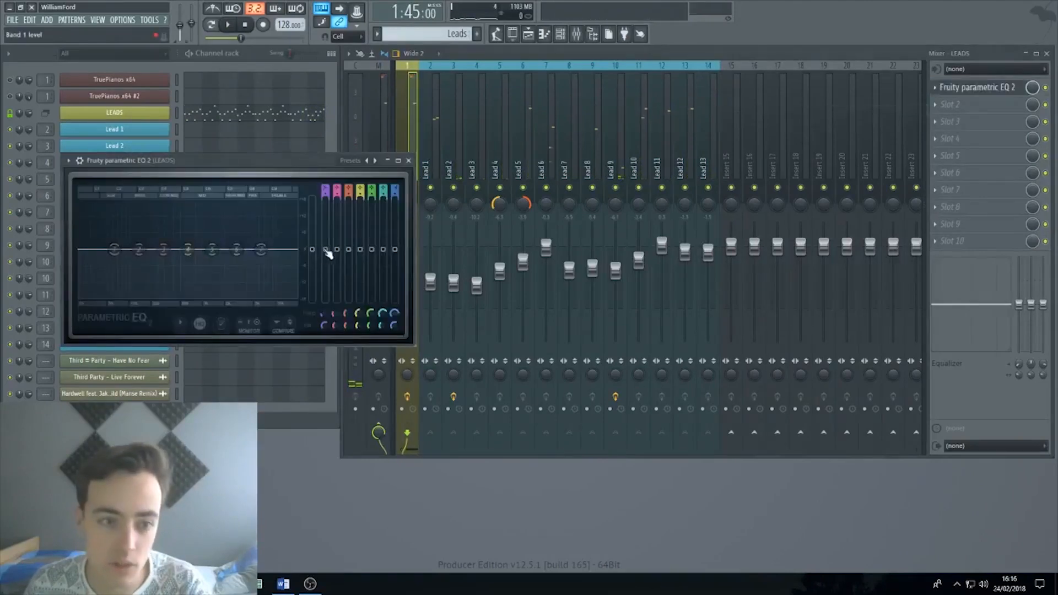
# - Lower the main level in Fruity Parametric EQ 2 on the LEADS mixer track and start playback
pyautogui.moveTo(312, 250); pyautogui.dragTo(312, 265)
pyautogui.press('space')
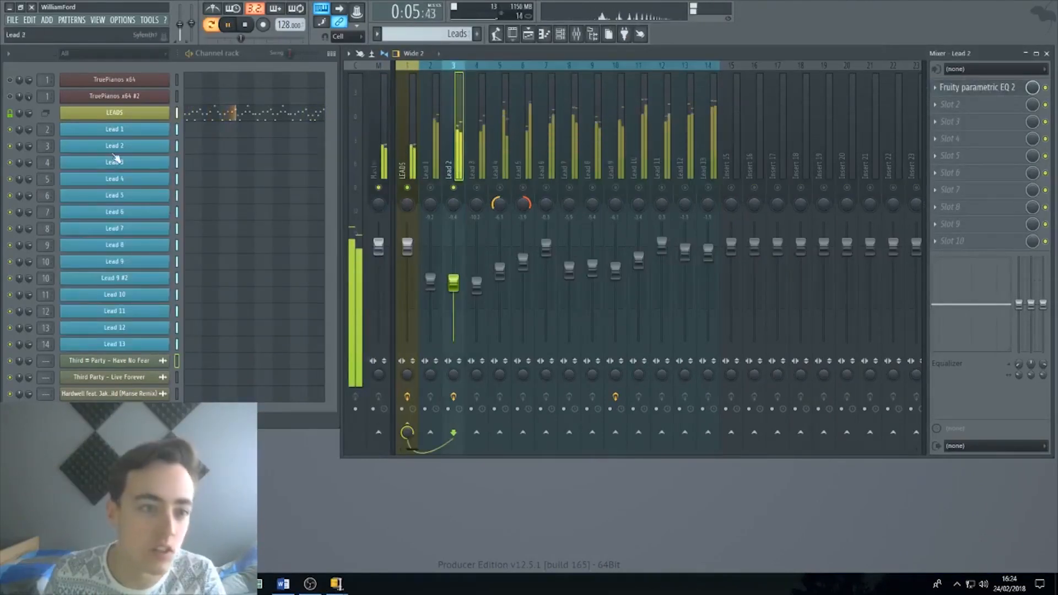
# - Load the Lead 'Harmony' preset in Lead 2's Sylenth1 and close the synth window
pyautogui.click(115, 145)
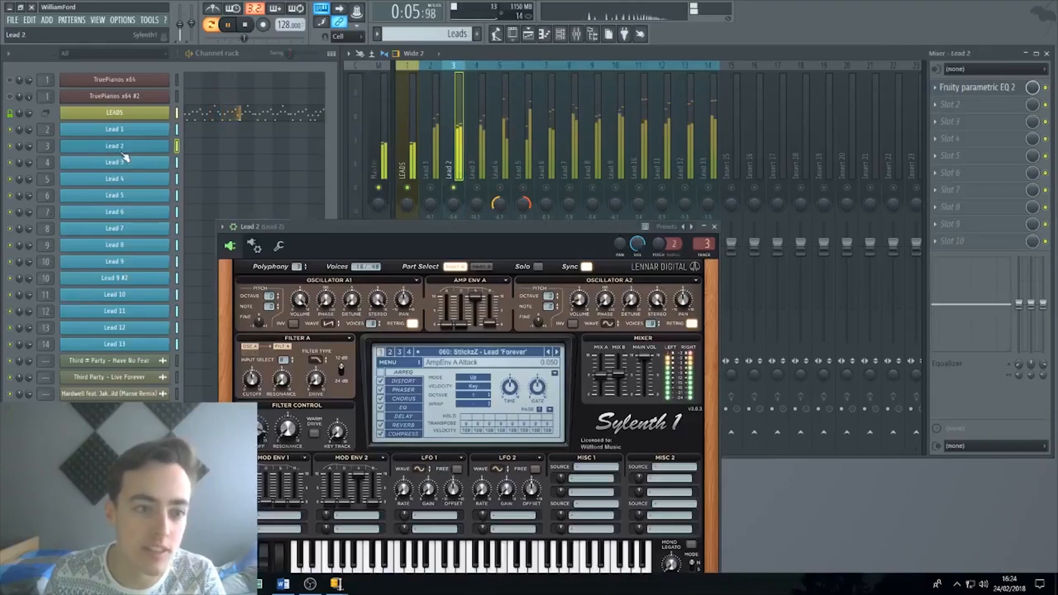
pyautogui.press('space')
pyautogui.click(389, 362)
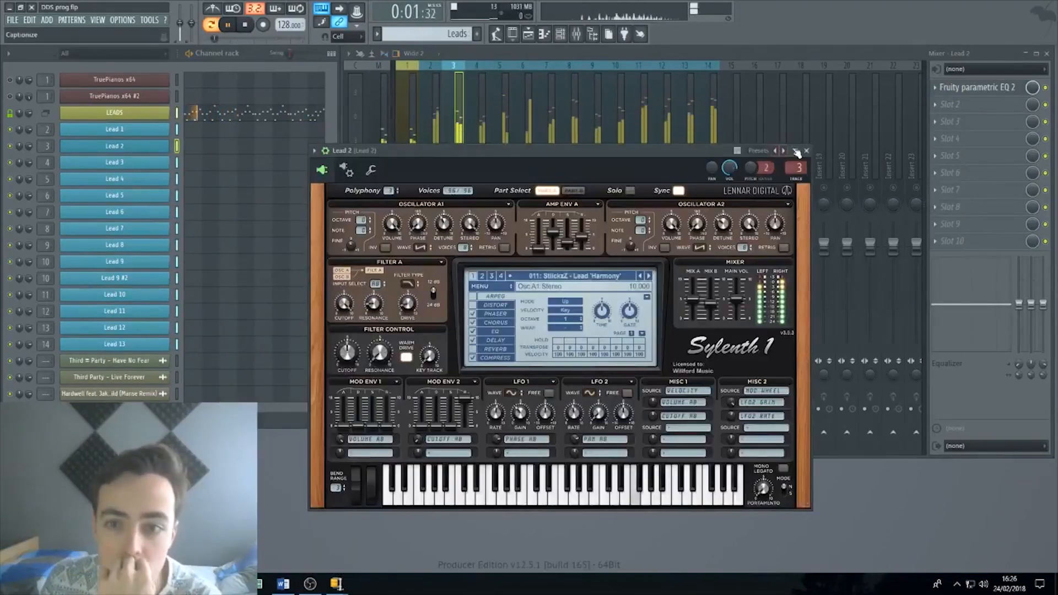
pyautogui.press('Escape')
# - Unsolo the Lead 2 mixer track, raise its fader, and open the bank commands in Lead 3's Sylenth1
pyautogui.rightClick(455, 188)
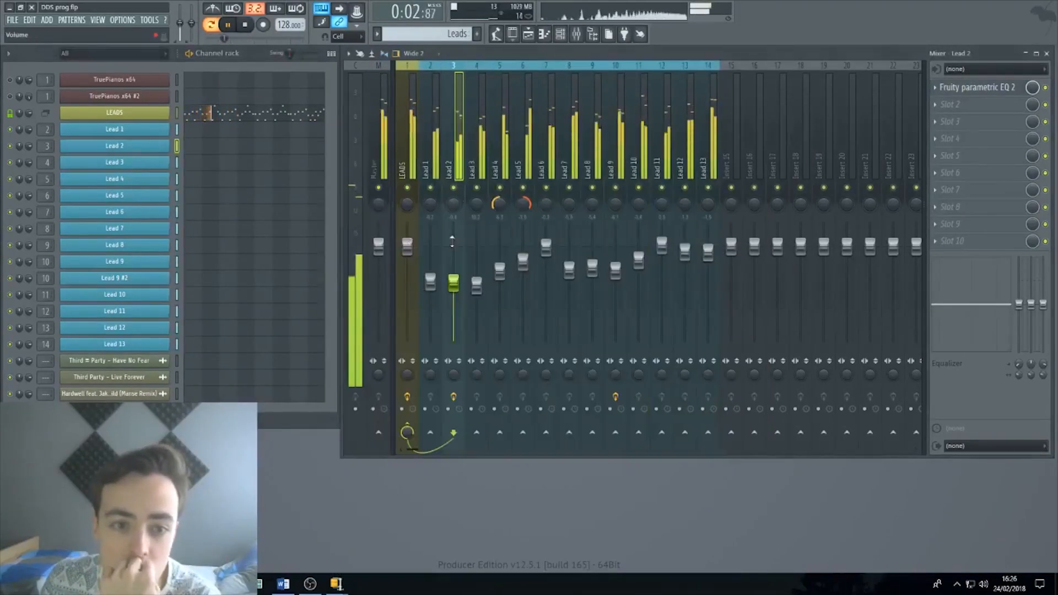
pyautogui.moveTo(454, 276); pyautogui.dragTo(454, 259)
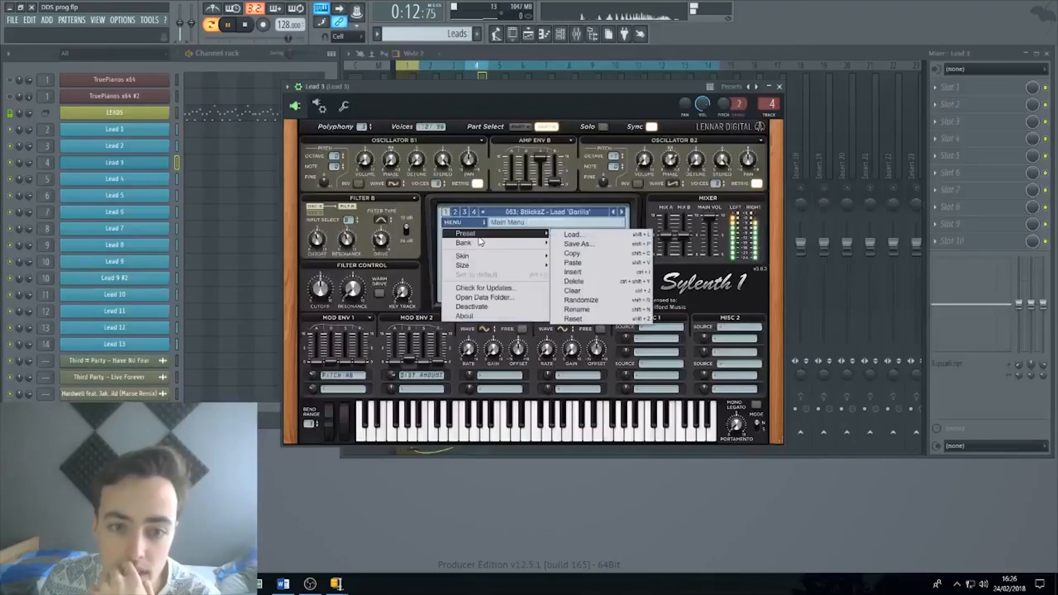
pyautogui.moveTo(496, 242)
pyautogui.moveTo(612, 249)
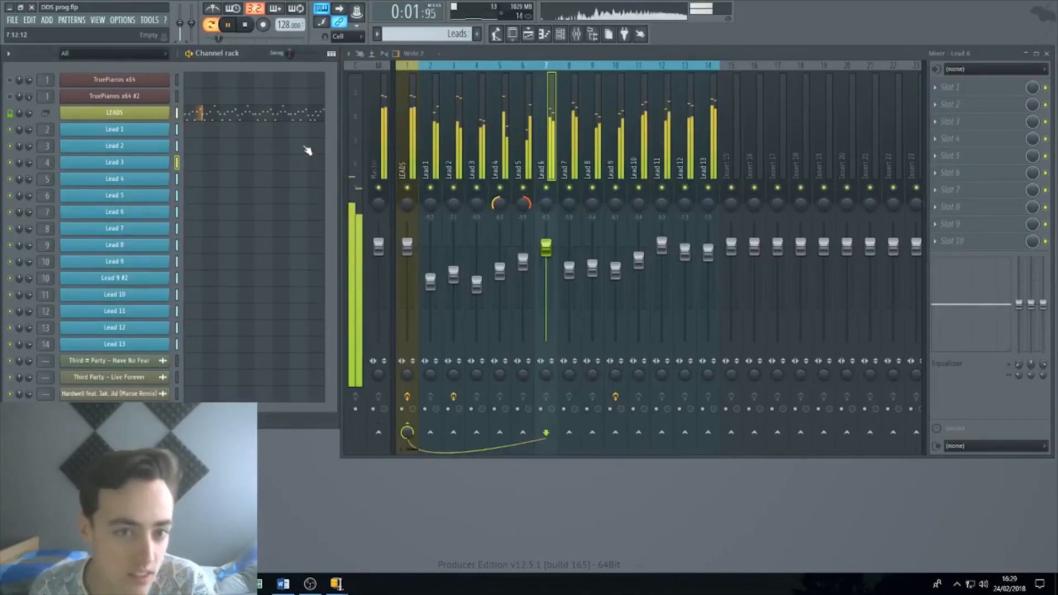
# - Stop playback, select the LEADS mixer track, and open its Fruity Parametric EQ 2 and a FabFilter Pro-Q 2 in slot 2
pyautogui.press('space')
pyautogui.moveTo(429, 160); pyautogui.dragTo(702, 159)
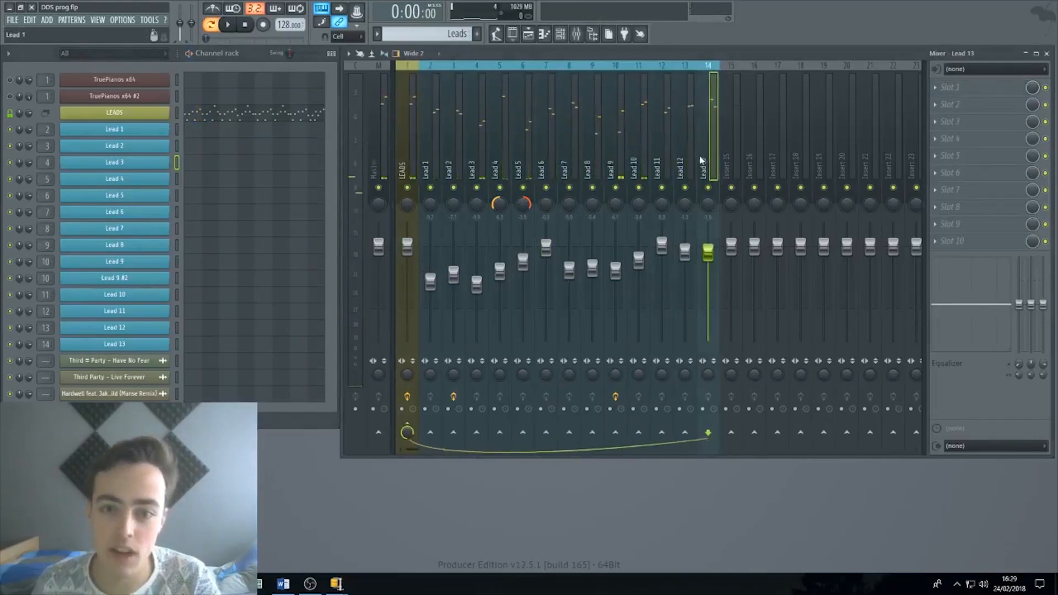
pyautogui.click(409, 160)
pyautogui.click(989, 92)
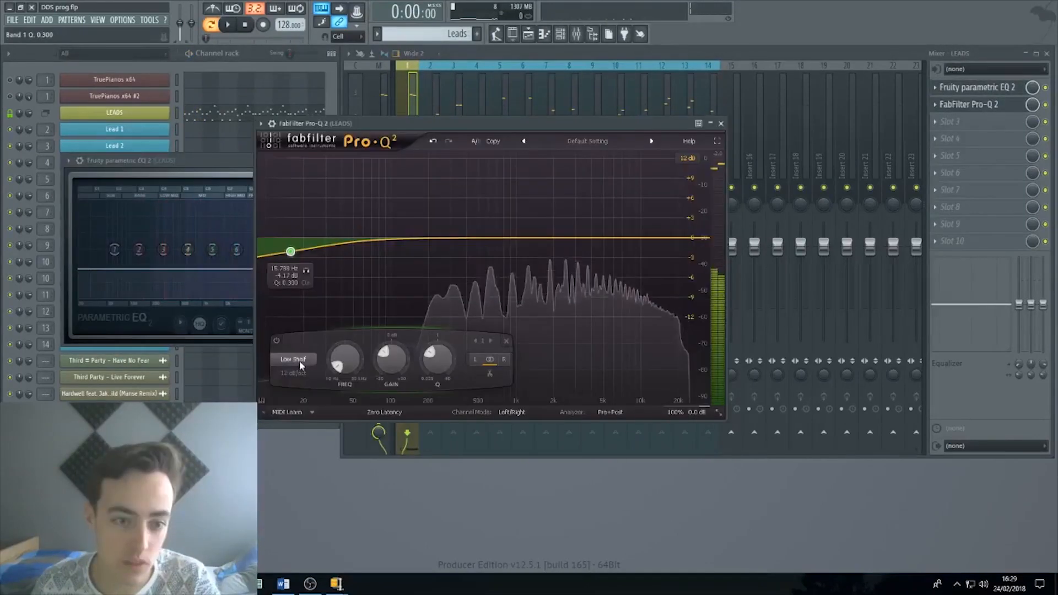
# - Change the Pro-Q 2 low-shelf band to a 96 dB/oct low cut and raise its frequency while listening
pyautogui.click(293, 360)
pyautogui.click(301, 398)
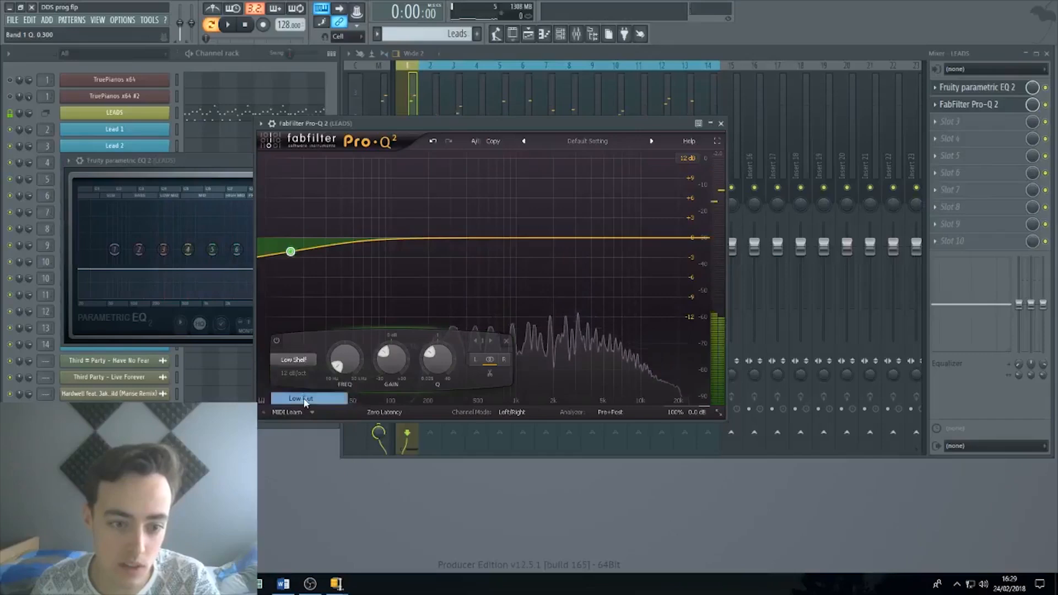
pyautogui.click(298, 374)
pyautogui.click(310, 484)
pyautogui.press('space')
pyautogui.moveTo(291, 302); pyautogui.dragTo(416, 233)
pyautogui.press('space')
# - Insert The Glue compressor in slot 3 of the LEADS mixer track and audition the leads through it
pyautogui.click(986, 122)
pyautogui.moveTo(964, 136)
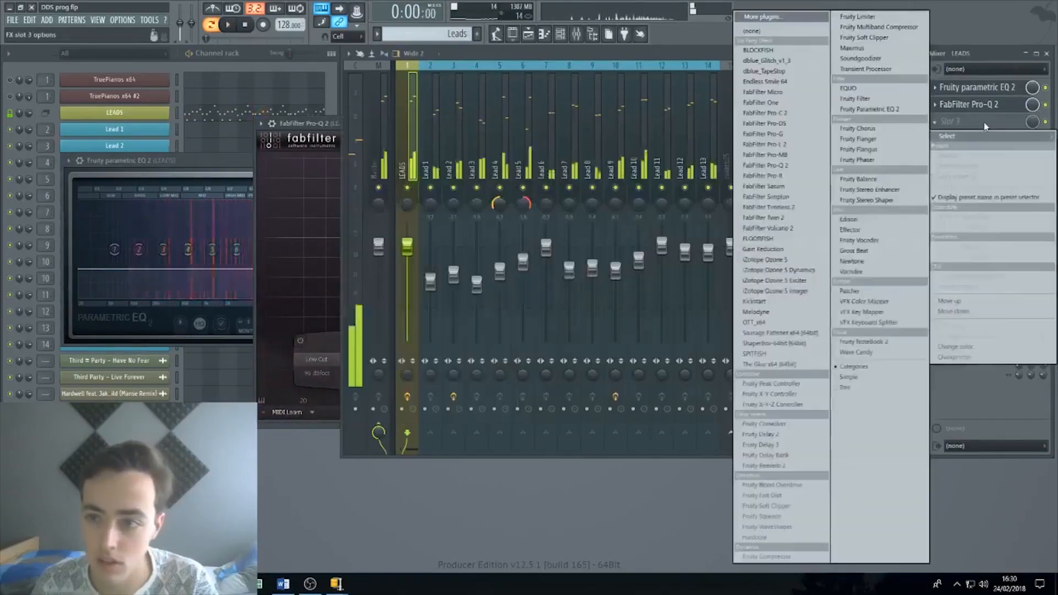
pyautogui.click(771, 364)
pyautogui.press('space')
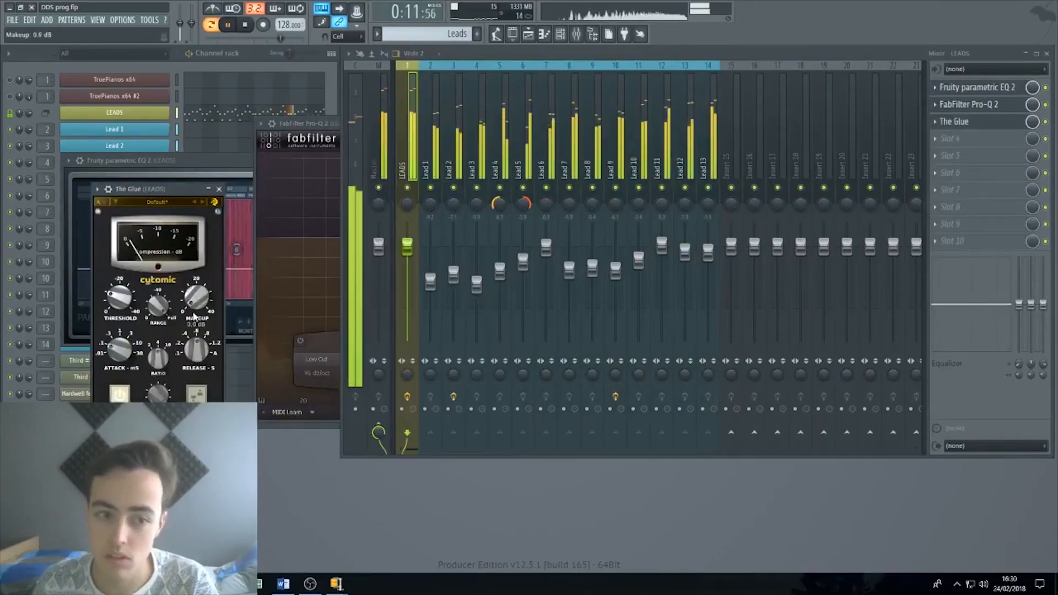
pyautogui.press('space')
# - Insert Sausage Fattener in slot 4 of the LEADS mixer track and adjust it during playback
pyautogui.click(953, 138)
pyautogui.moveTo(953, 153)
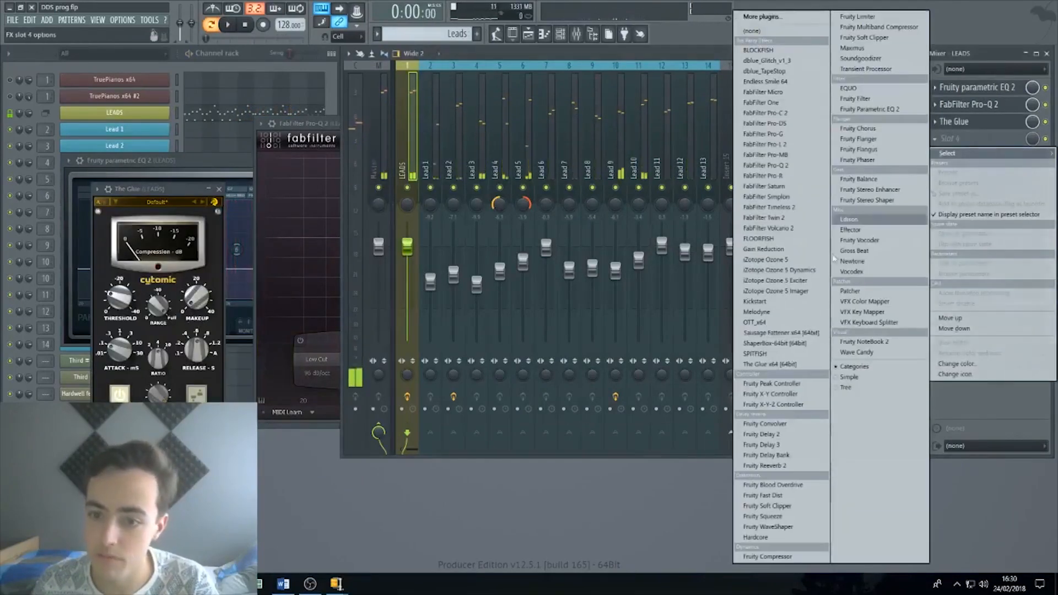
pyautogui.click(781, 333)
pyautogui.press('space')
pyautogui.moveTo(330, 259)
pyautogui.mouseDown()
pyautogui.moveTo(331, 244)
pyautogui.moveTo(326, 252)
pyautogui.mouseUp()
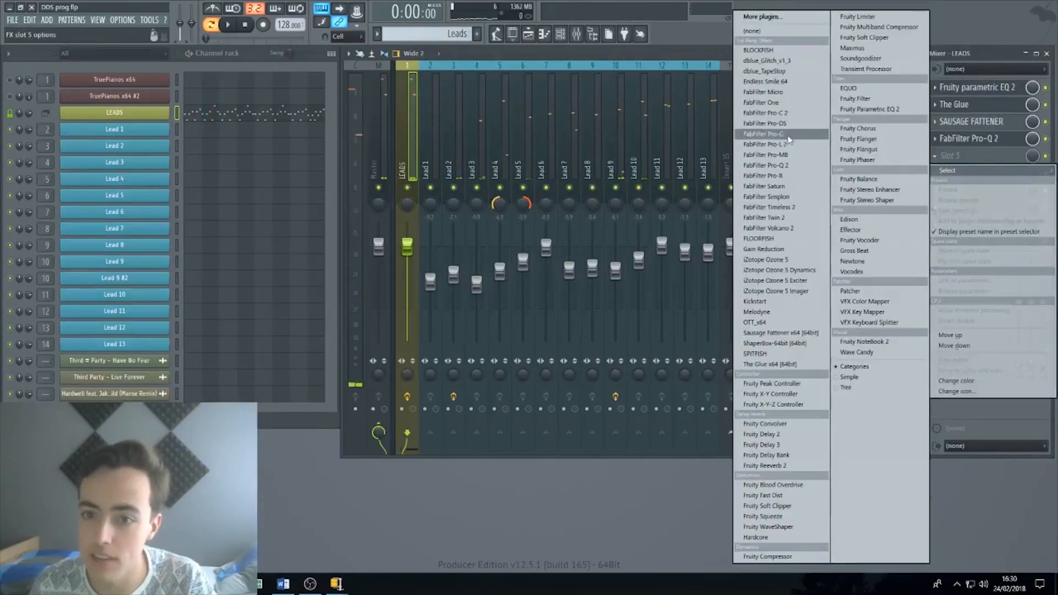
# - Insert Fruity Reeverb 2 in slot 5 of the LEADS track, lower its dry level during playback, and move its window aside
pyautogui.click(790, 465)
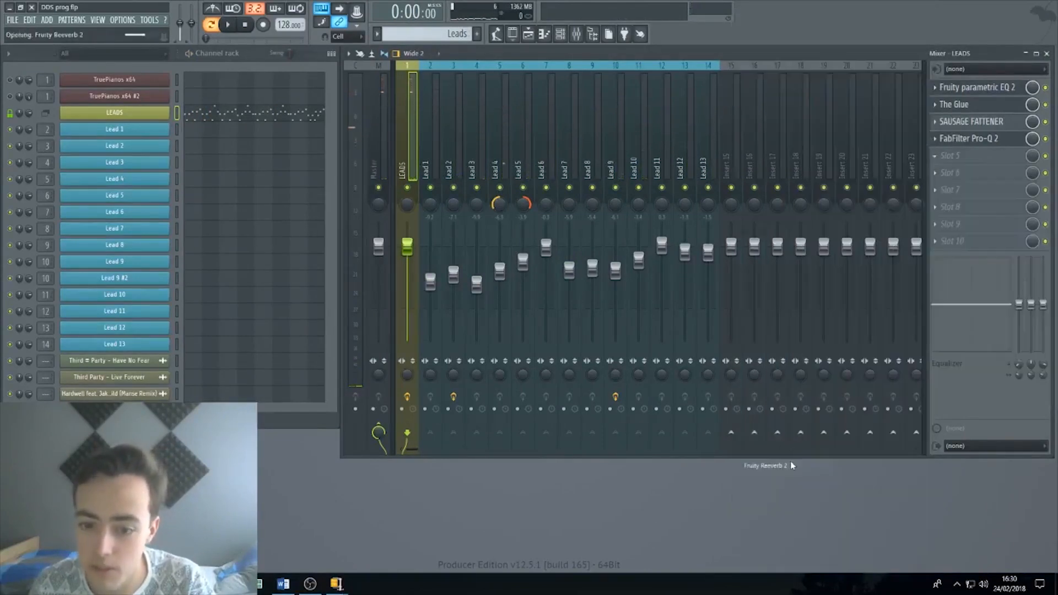
pyautogui.press('space')
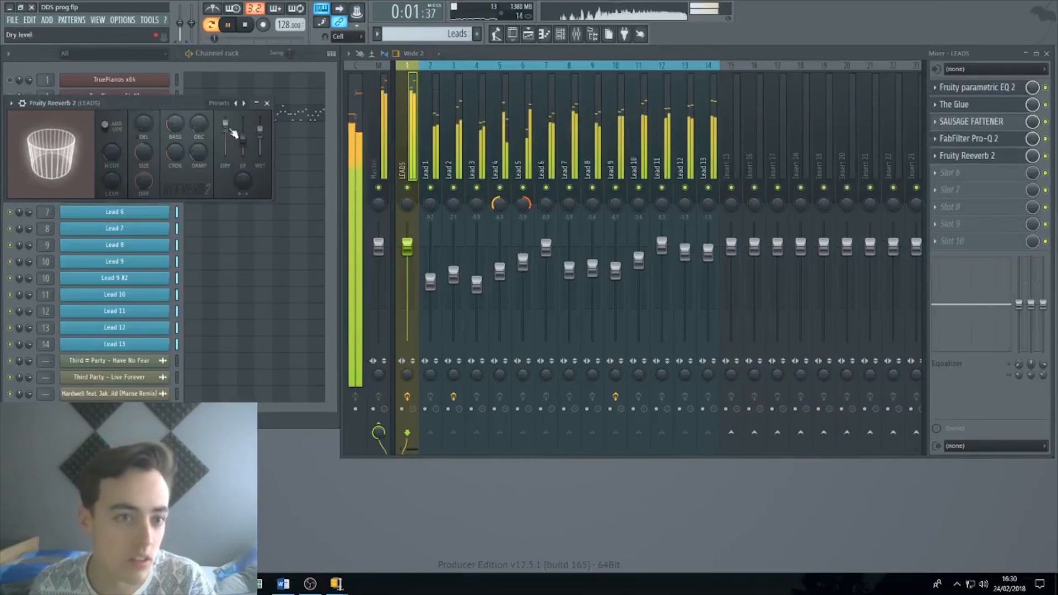
pyautogui.press('space')
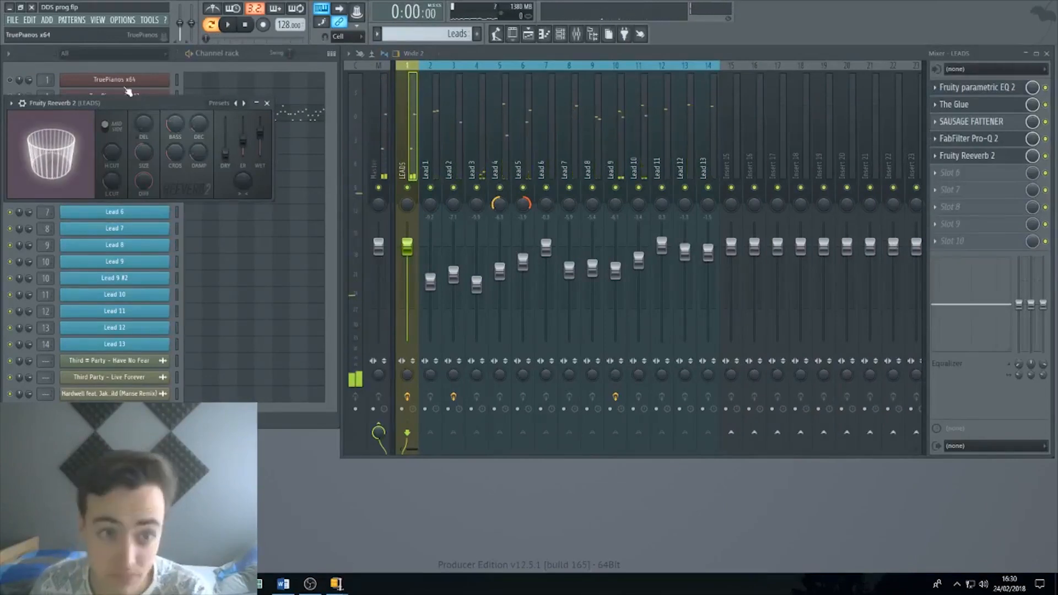
pyautogui.moveTo(127, 103); pyautogui.dragTo(250, 105)
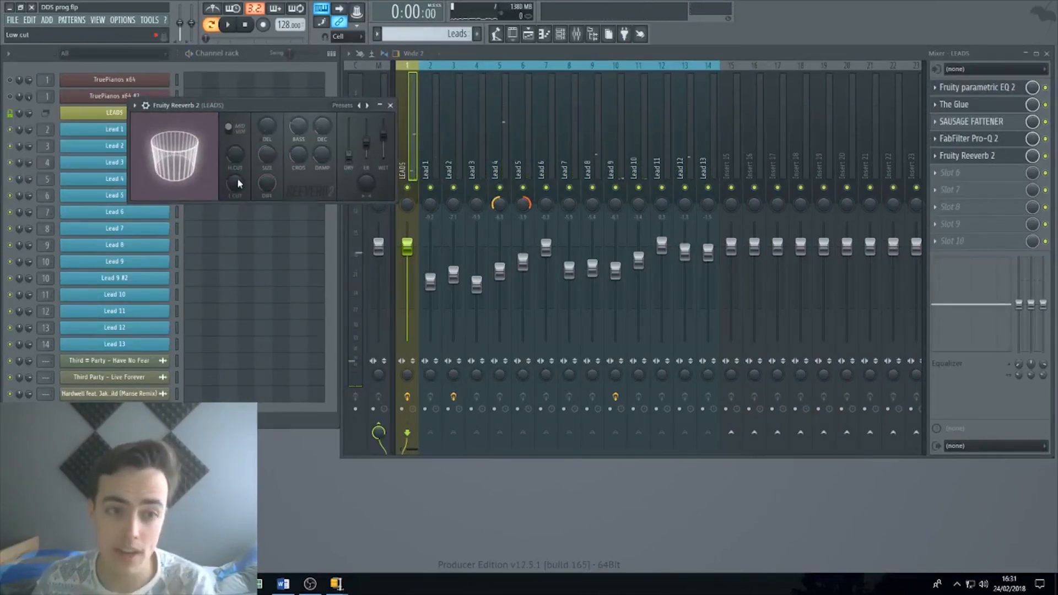
# - Set the Fruity Reeverb 2 decay to 1.7 sec on the LEADS track while auditioning the leads
pyautogui.press('space')
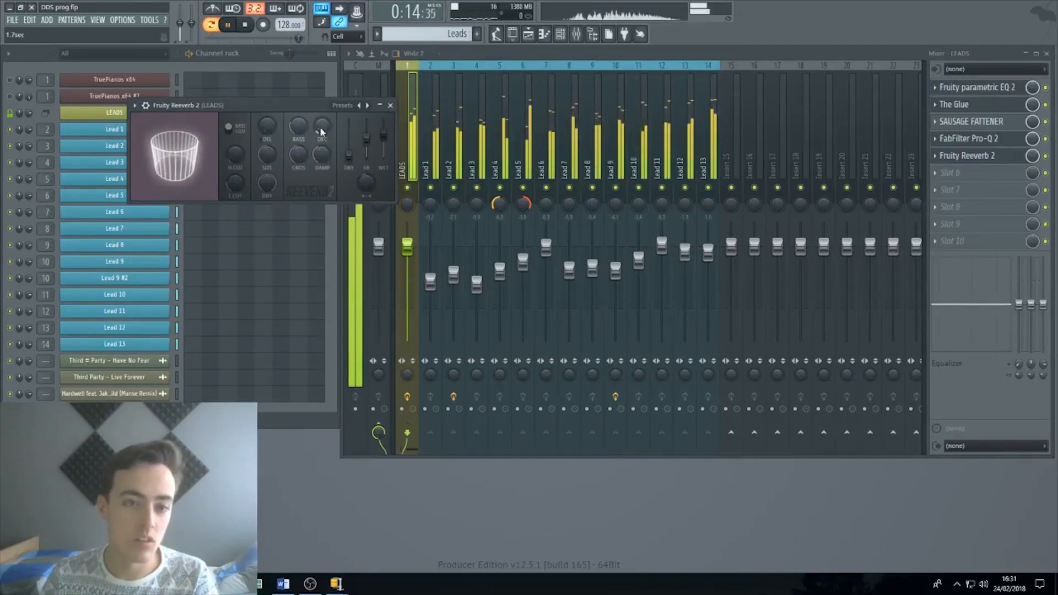
pyautogui.press('space')
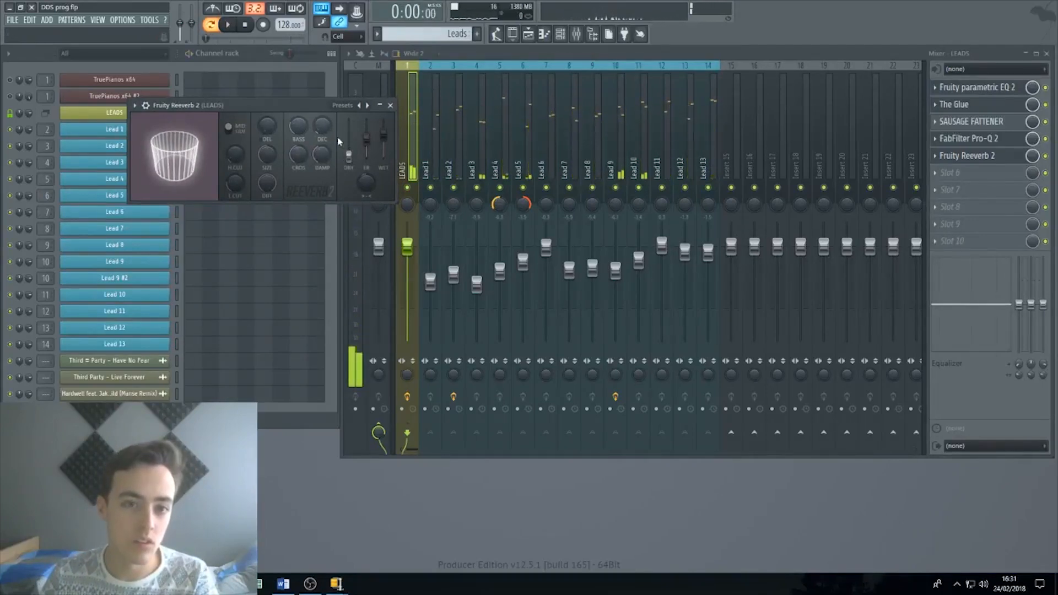
pyautogui.press('space')
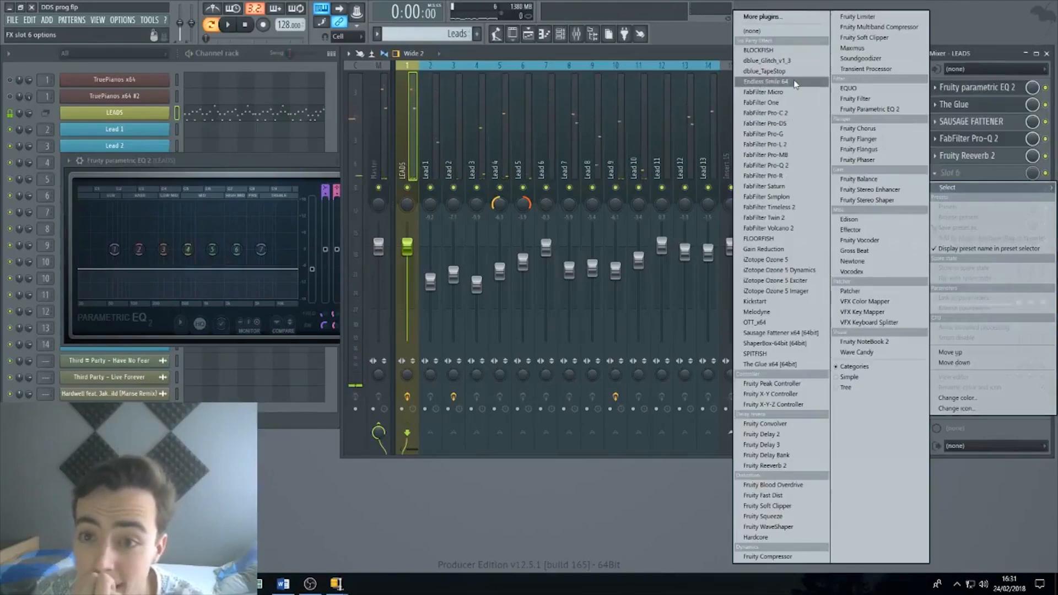
# - Add FabFilter Timeless 2 ahead of Fruity Reeverb 2 on the LEADS track and lower its mix level during playback
pyautogui.click(767, 207)
pyautogui.press('space')
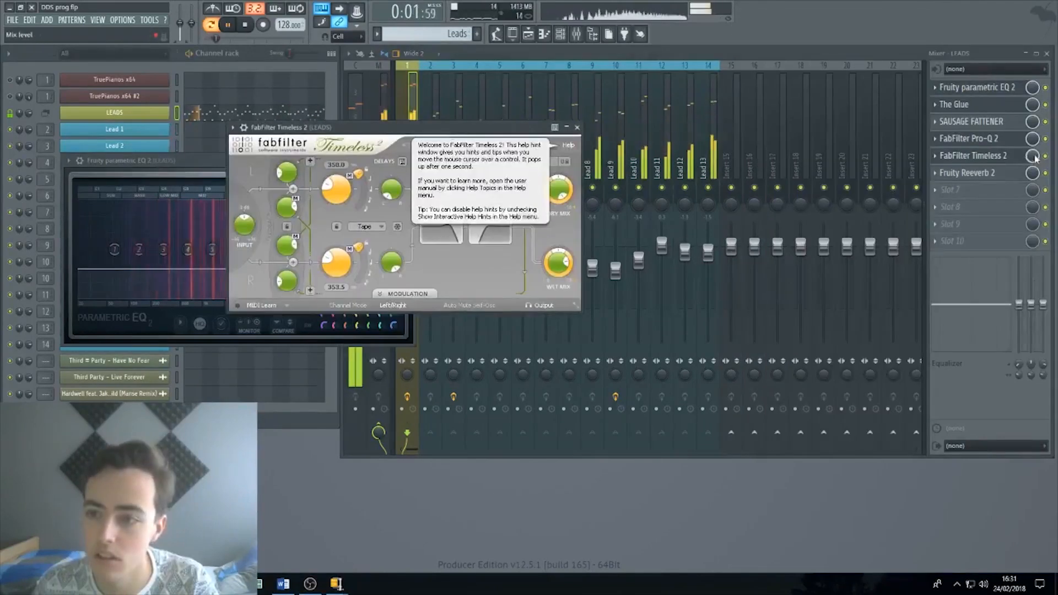
pyautogui.click(1036, 160)
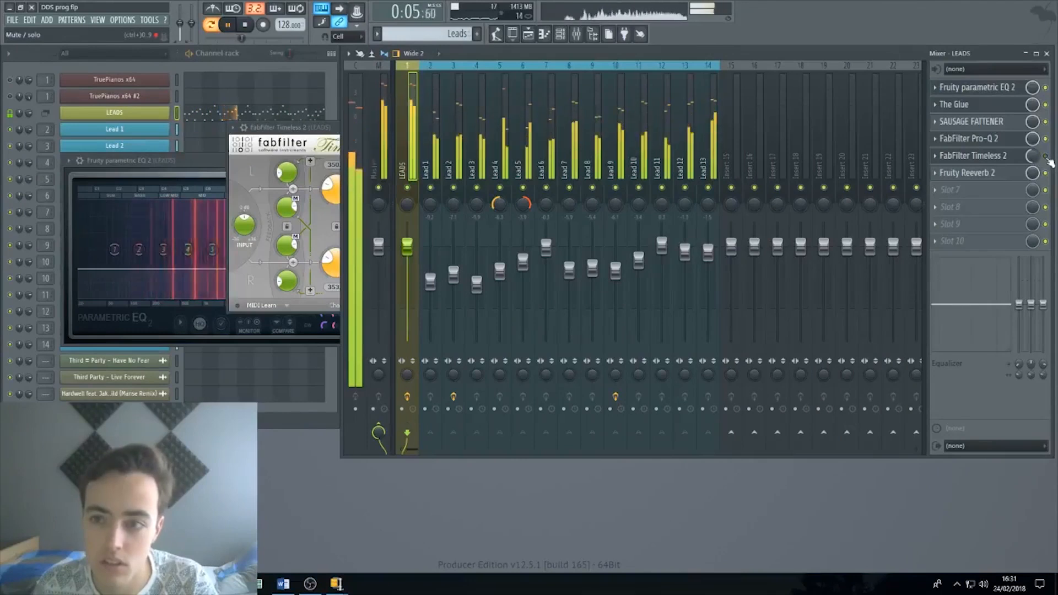
# - Insert Fruity Parametric EQ 2 in slot 7 of the LEADS track and boost band 7 around 6367 Hz while listening
pyautogui.click(970, 190)
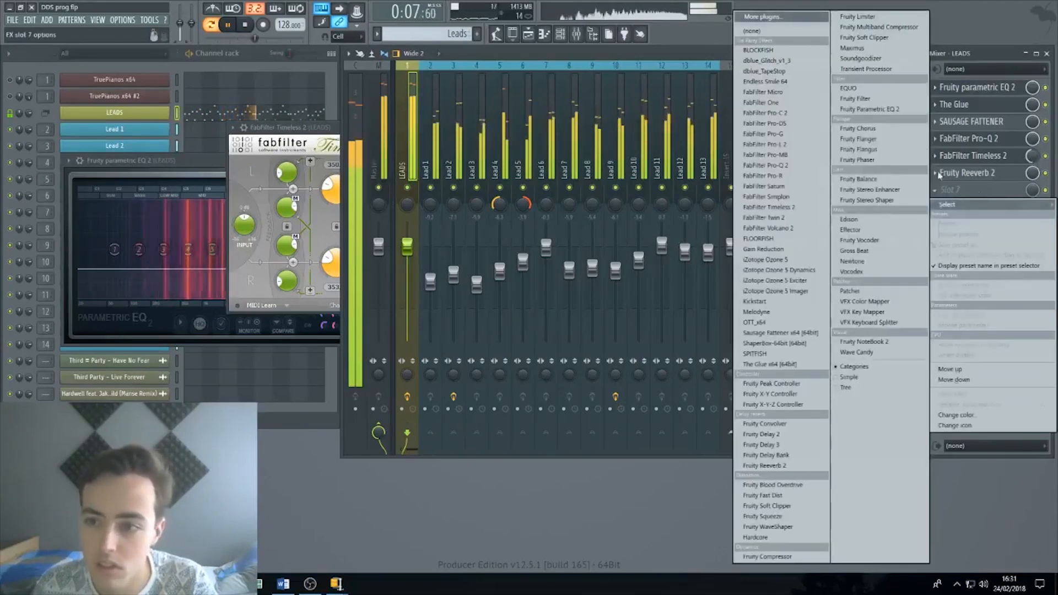
pyautogui.click(912, 110)
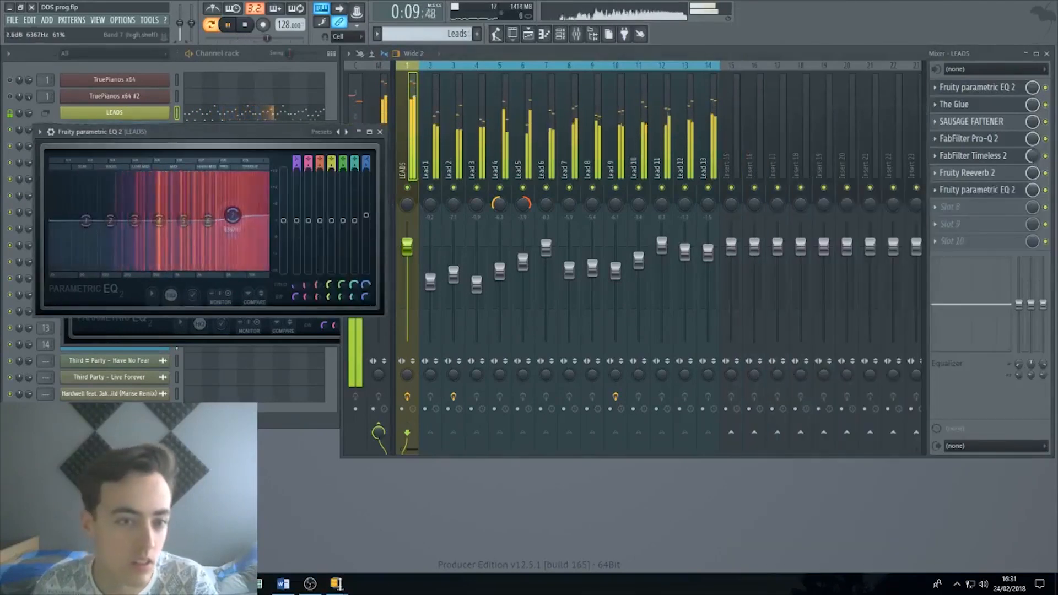
pyautogui.moveTo(135, 221); pyautogui.dragTo(183, 225)
pyautogui.press('space')
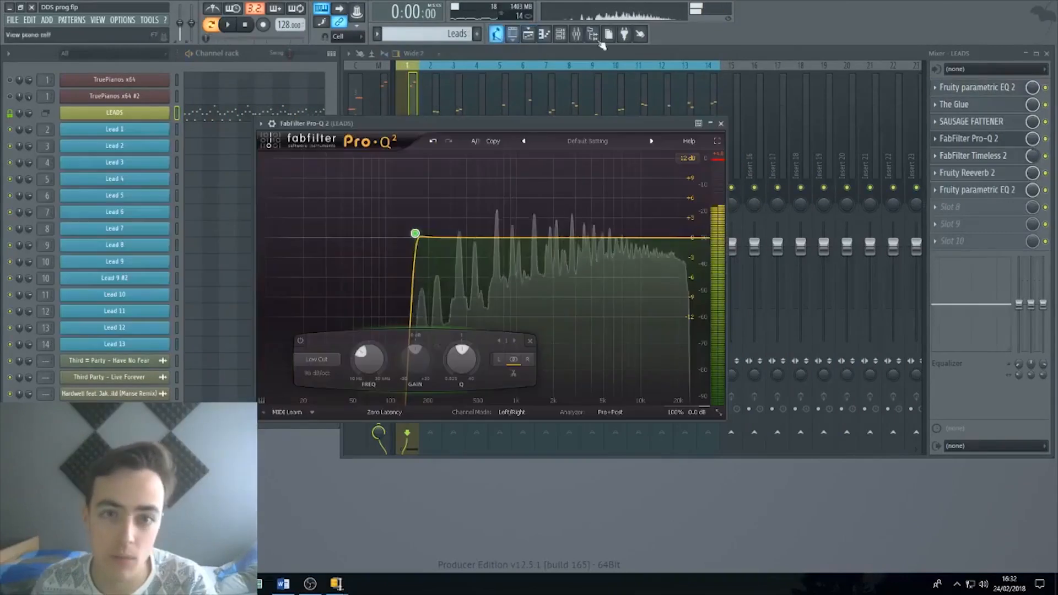
# - Insert FabFilter Pro-Q 2 in slot 8 and Kickstart in slot 9 of the LEADS track and adjust the sidechain effect
pyautogui.click(970, 121)
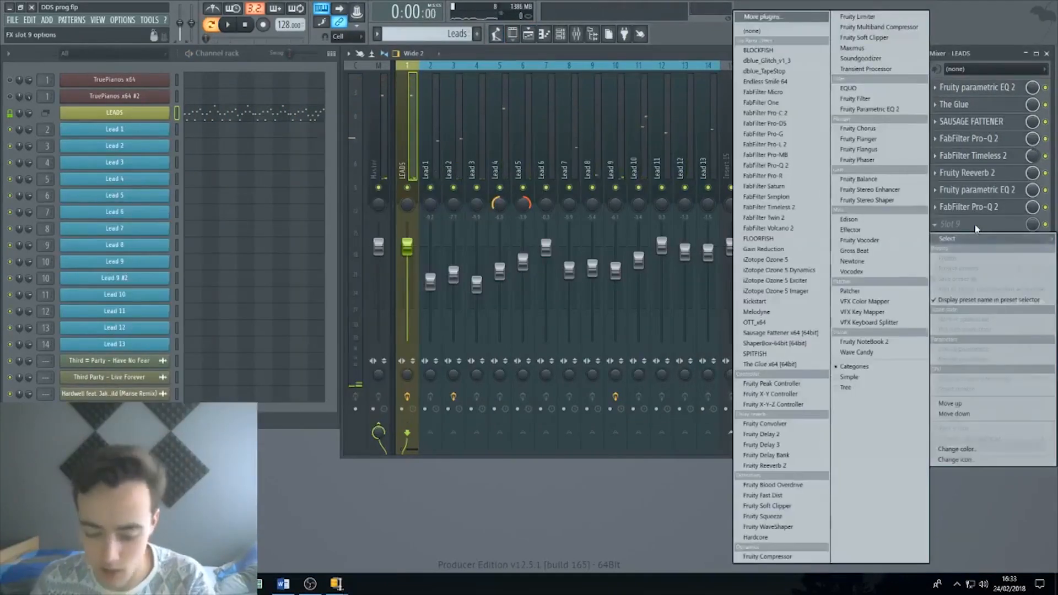
pyautogui.click(779, 259)
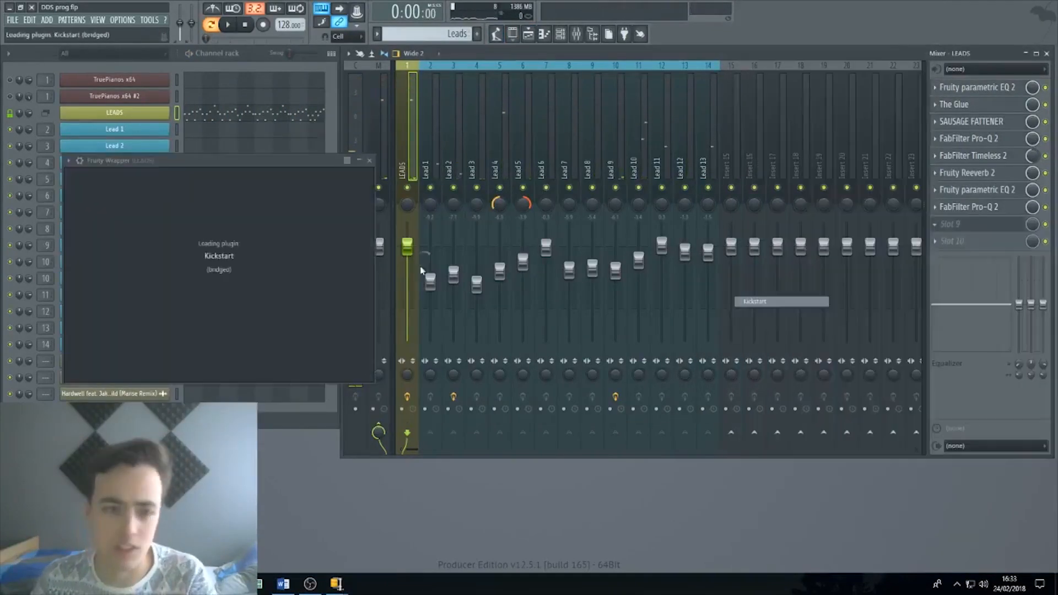
pyautogui.moveTo(122, 265); pyautogui.dragTo(122, 262)
pyautogui.press('space')
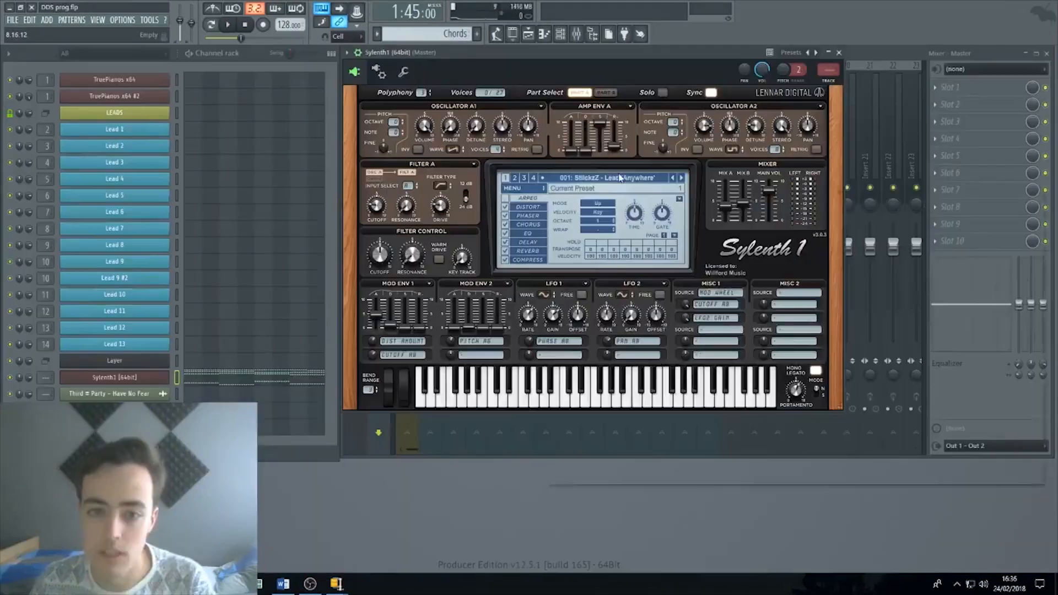
# - Load preset 062 StiickzZ - Pad 'Accept' in the chords Sylenth1 and audition it
pyautogui.click(620, 178)
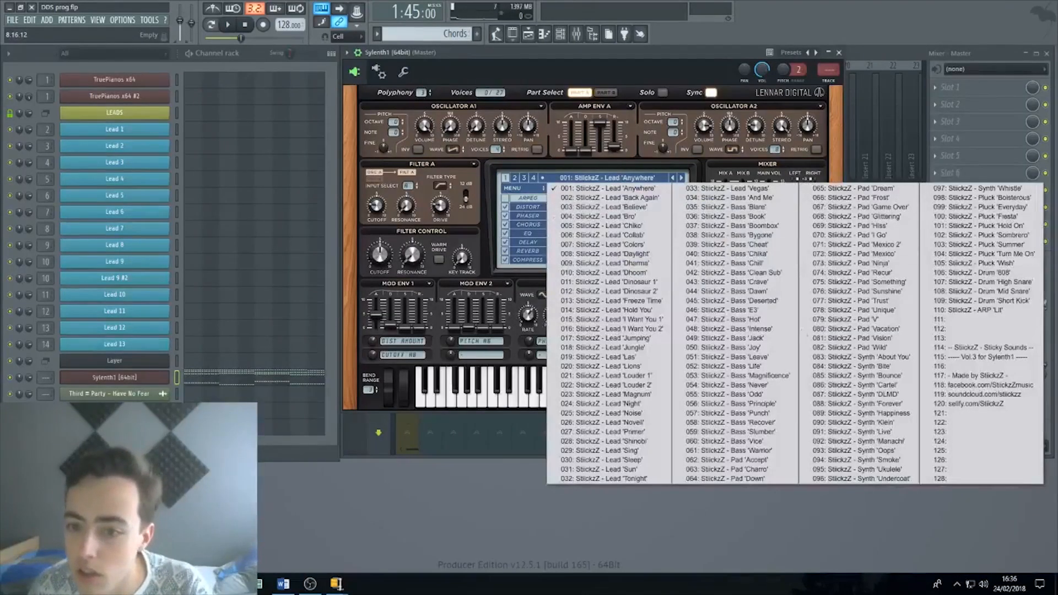
pyautogui.click(733, 459)
pyautogui.press('space')
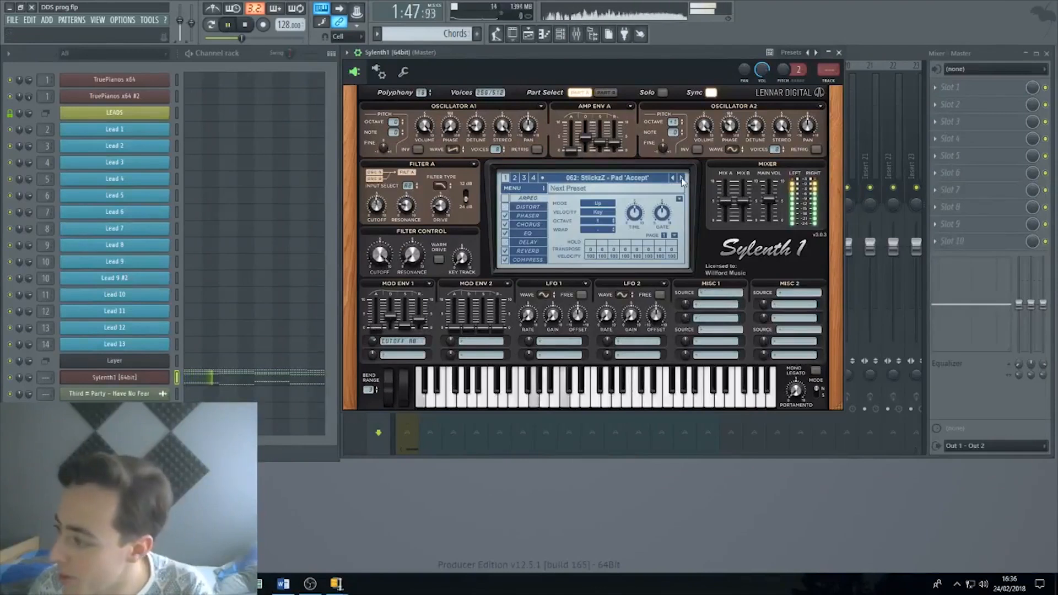
pyautogui.press('space')
# - Vary the chords' top notes in the piano roll, lowering bar 2's last two to D5 and raising bar 4's last two to F5
pyautogui.rightClick(127, 380)
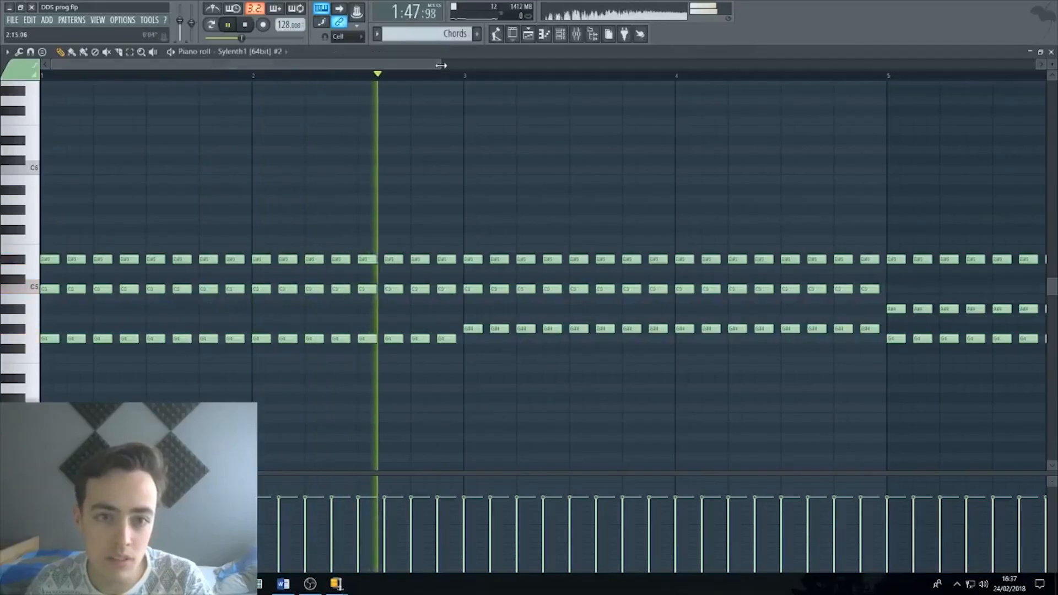
pyautogui.scroll(-1, 515, 111)
pyautogui.press('space')
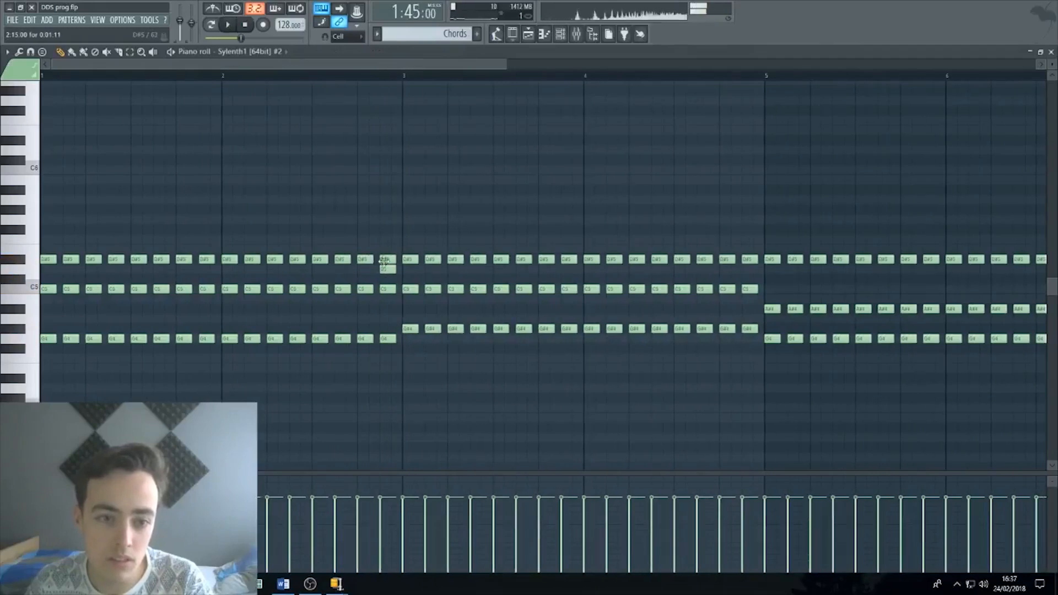
pyautogui.moveTo(384, 267); pyautogui.dragTo(384, 266)
pyautogui.press('space')
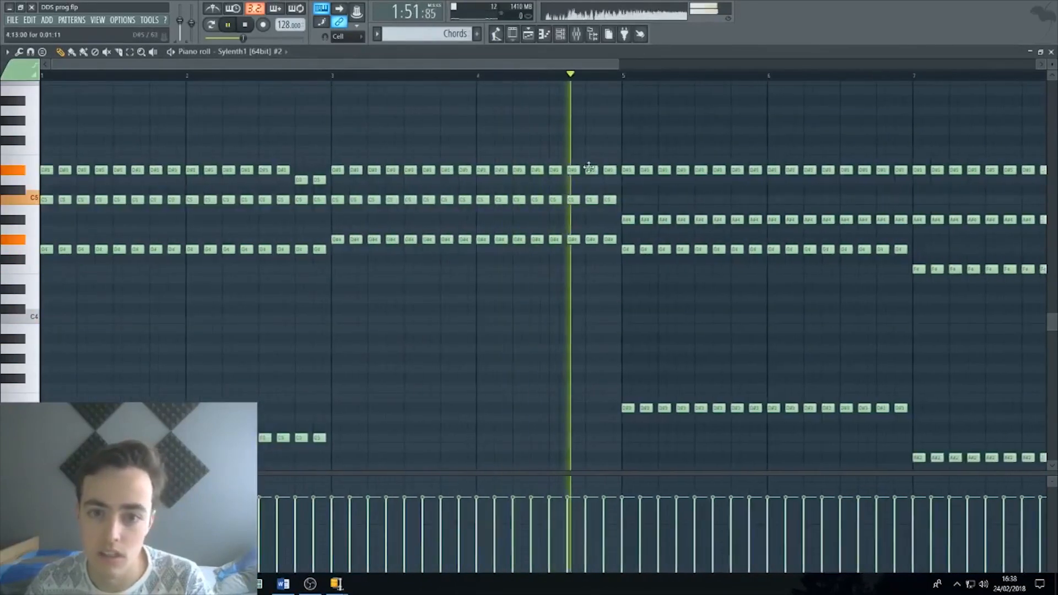
pyautogui.press('space')
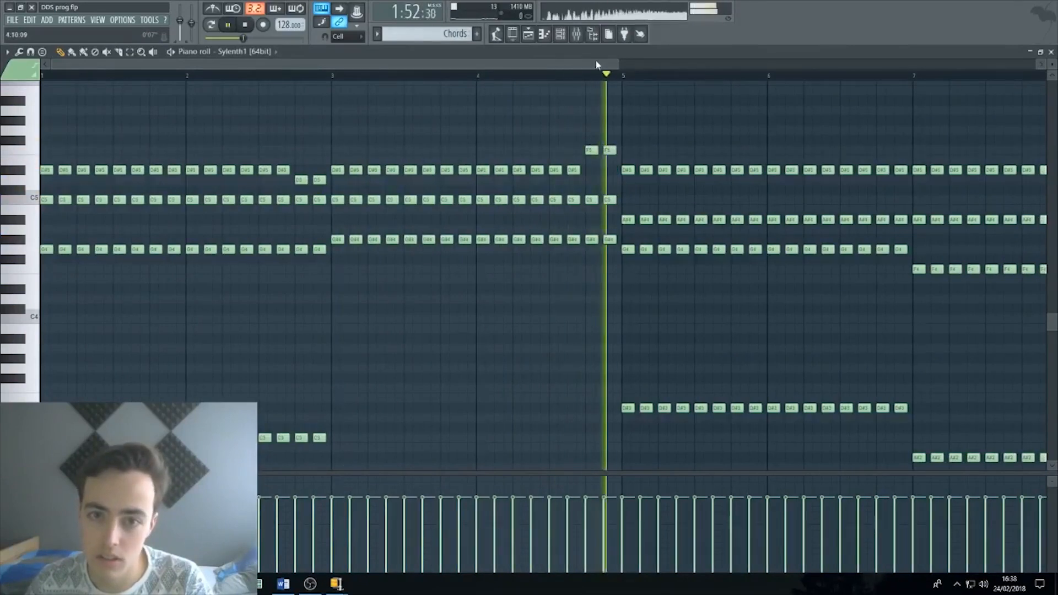
pyautogui.moveTo(619, 66); pyautogui.dragTo(752, 67)
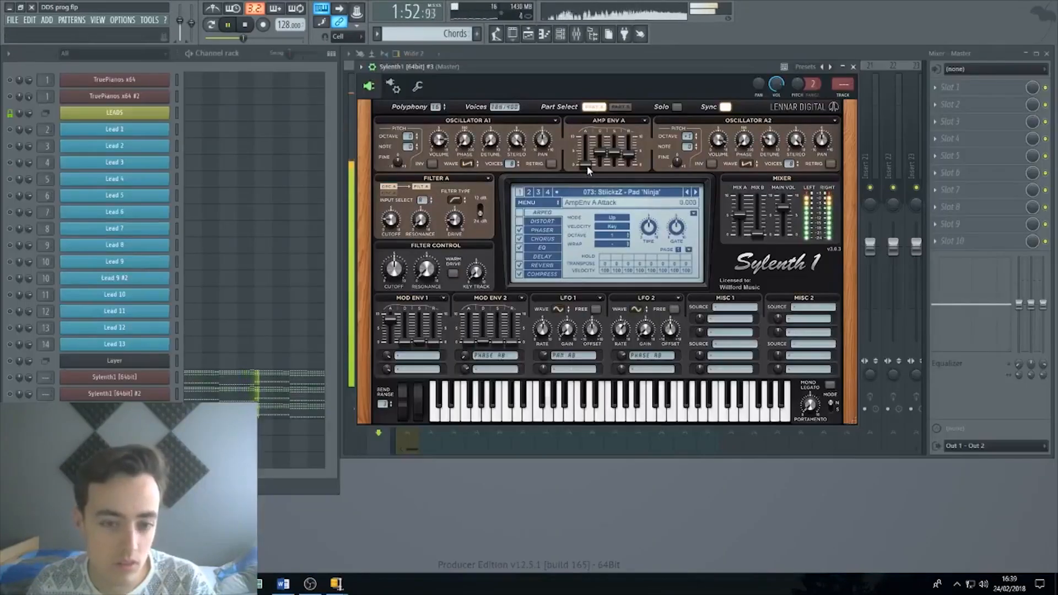
# - Adjust the Amp Env A attack of the Sylenth1 Pad 'Ninja' layer and audition the chord layers
pyautogui.moveTo(587, 165); pyautogui.dragTo(587, 164)
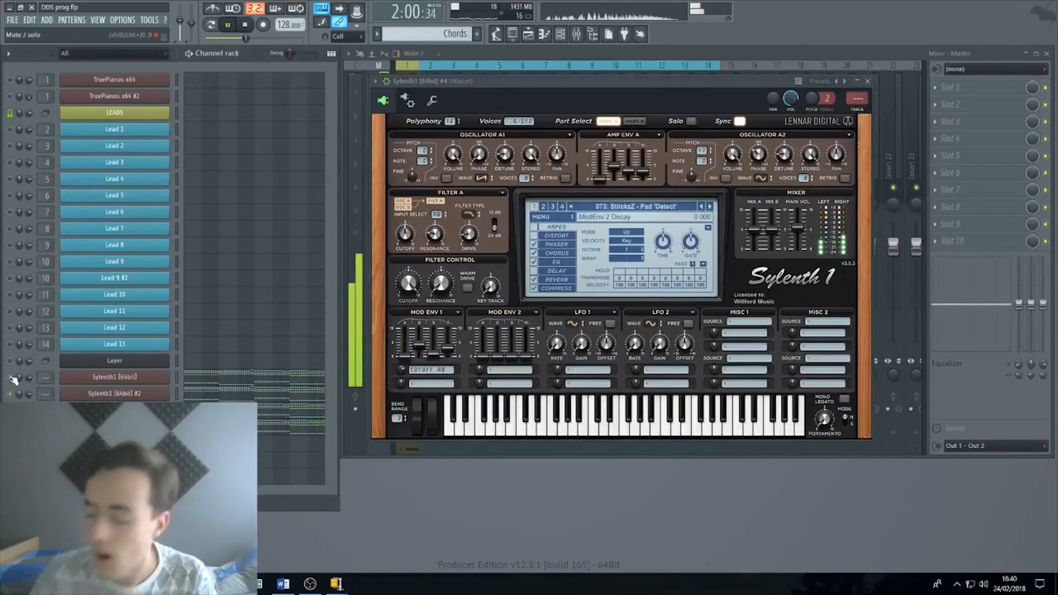
pyautogui.press('space')
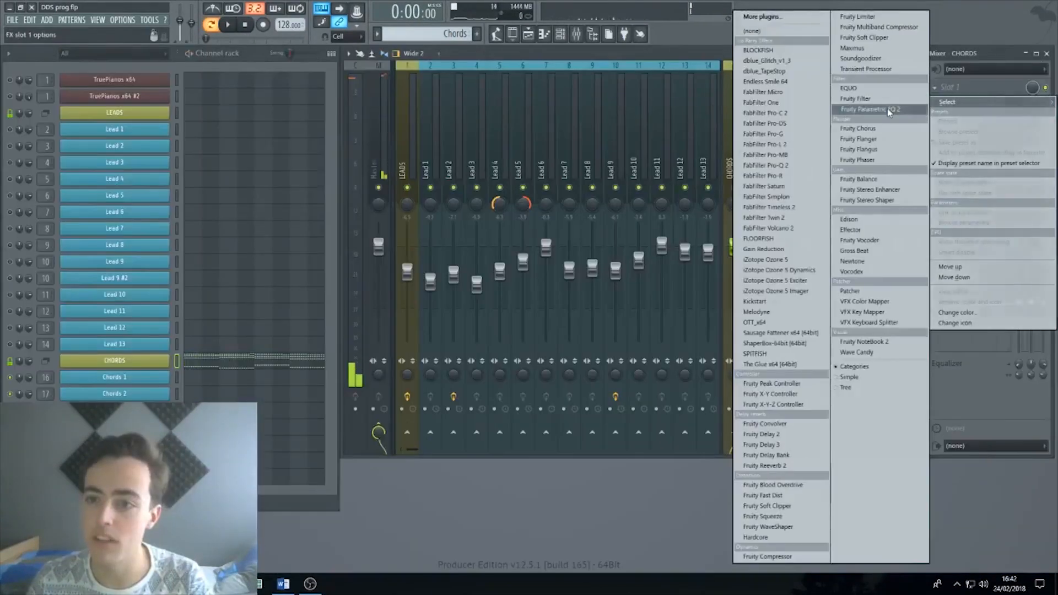
# - Load an equaliser in slot 1 of the CHORDS mixer track, replacing Fruity Parametric EQ 2 with FabFilter Pro-Q 2
pyautogui.click(889, 107)
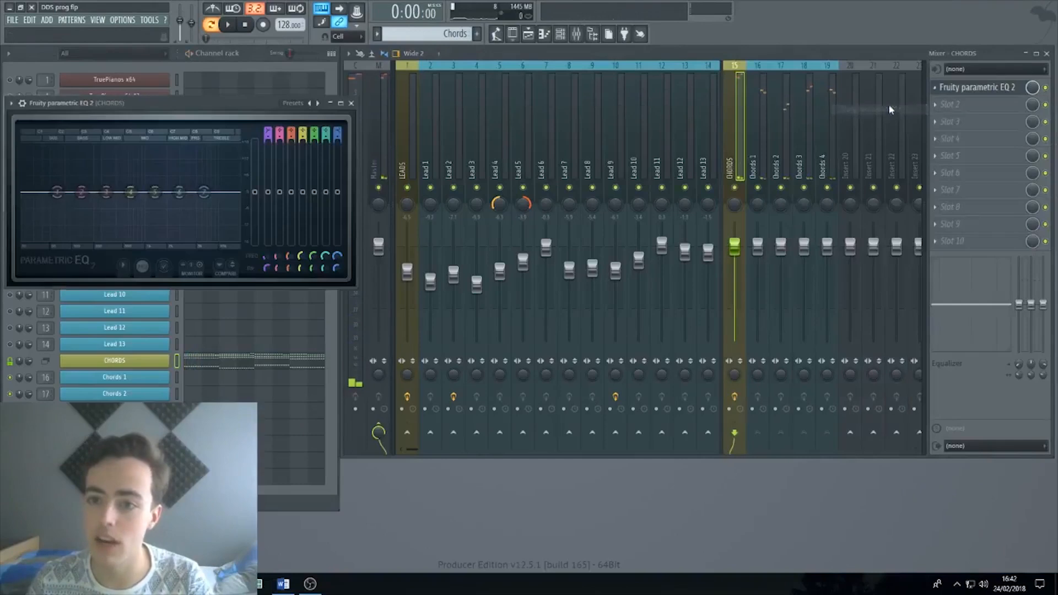
pyautogui.click(936, 87)
pyautogui.moveTo(946, 105)
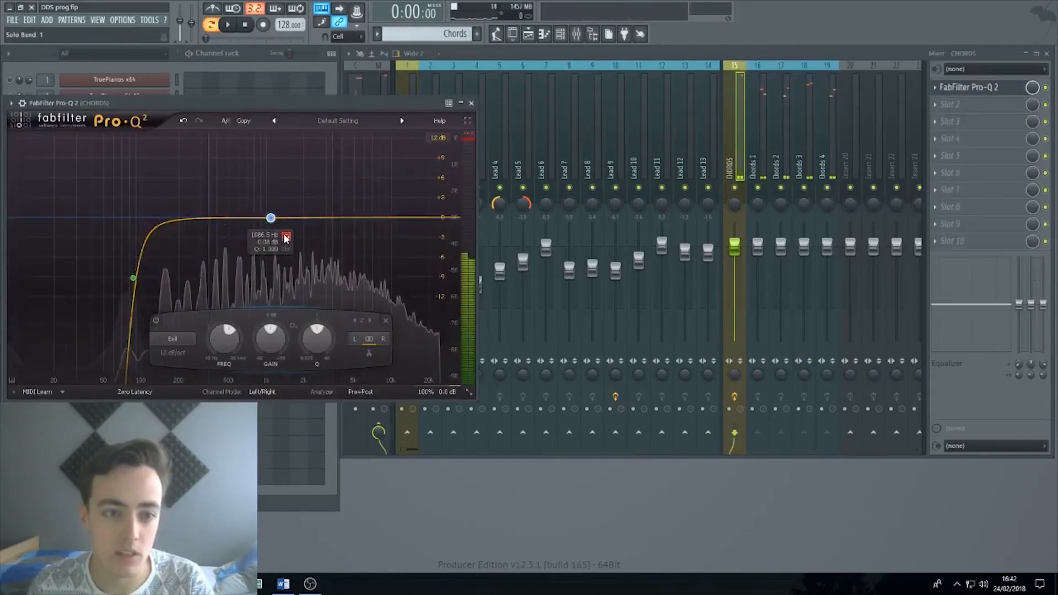
# - Cut a narrow bell near 1252 Hz with Q 7.29 in Pro-Q 2 and set the preceding Fruity Parametric EQ 2 level to -4.7 dB
pyautogui.scroll(10, 295, 236)
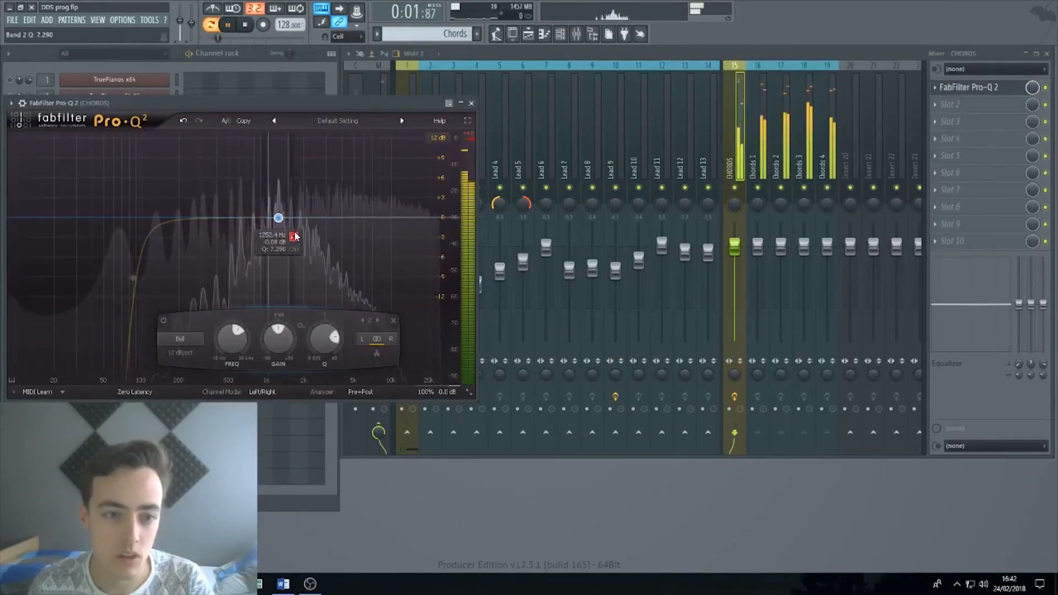
pyautogui.press('space')
pyautogui.press('space')
pyautogui.moveTo(280, 337)
pyautogui.mouseDown()
pyautogui.moveTo(280, 358)
pyautogui.moveTo(280, 338)
pyautogui.mouseUp()
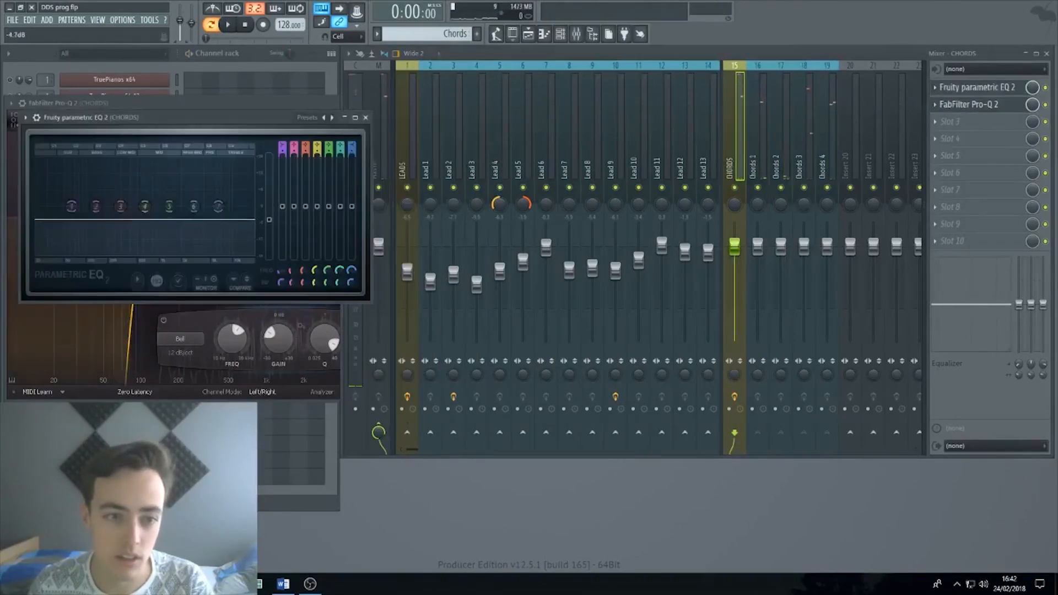
pyautogui.click(367, 117)
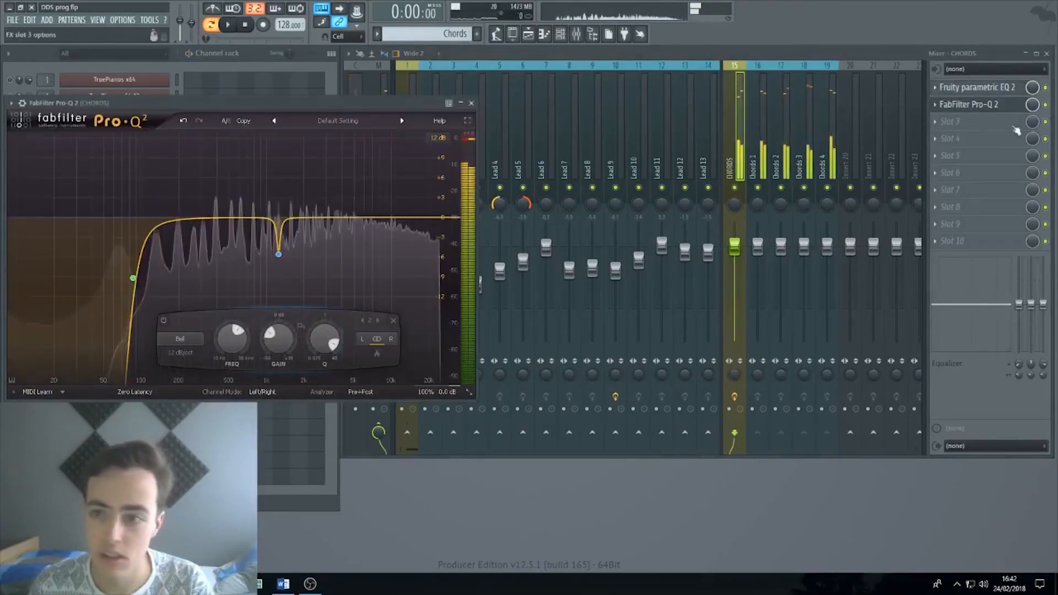
# - Insert Sausage Fattener in slot 3 of the CHORDS mixer track and raise its Fatness
pyautogui.click(991, 121)
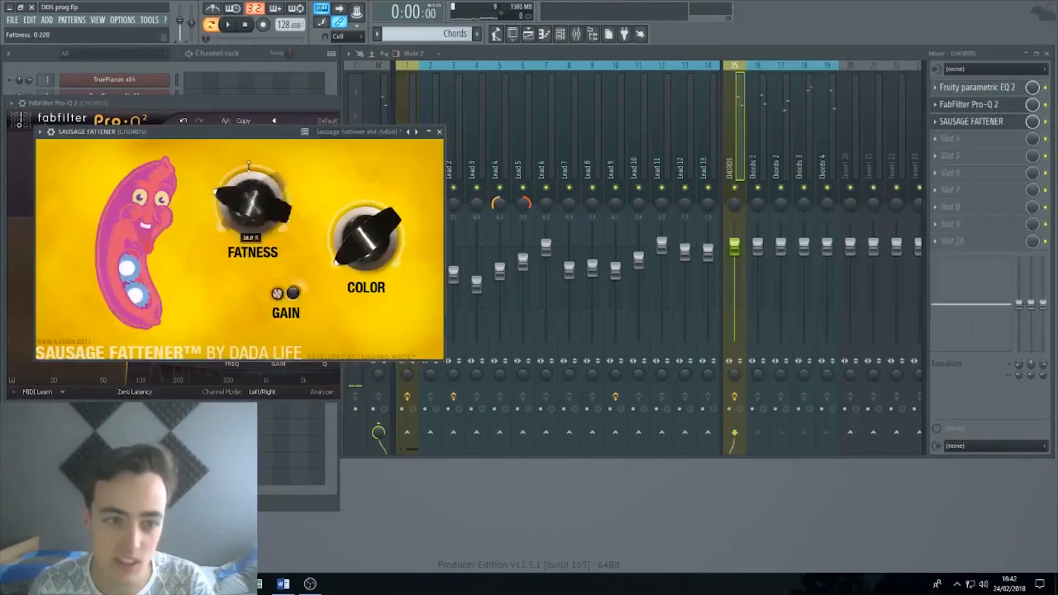
pyautogui.moveTo(249, 187); pyautogui.dragTo(249, 168)
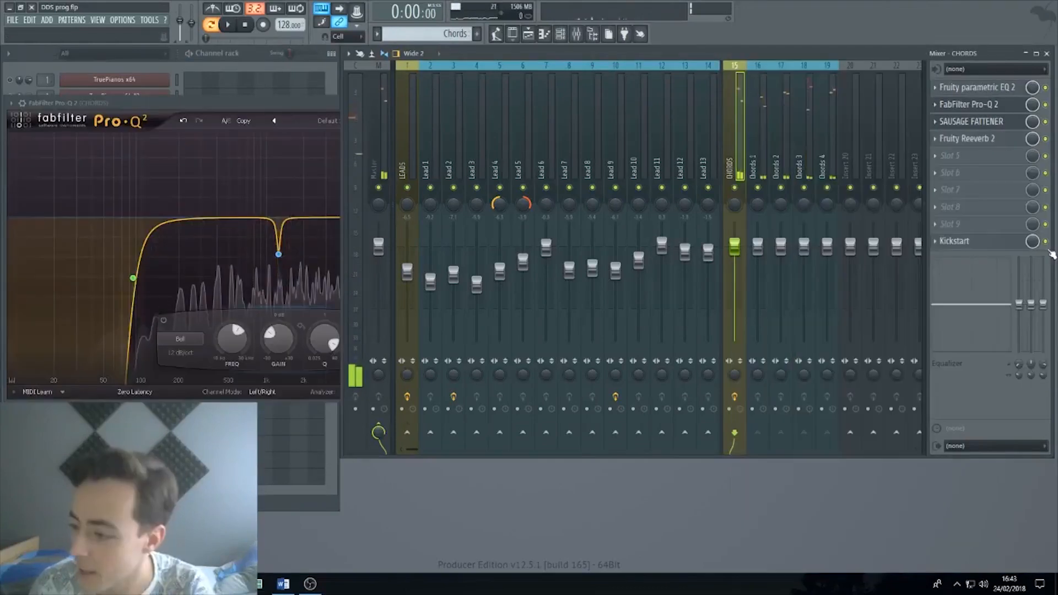
# - Play the chords through the CHORDS effects chain and check the Pro-Q 2 and Sausage Fattener settings
pyautogui.click(290, 103)
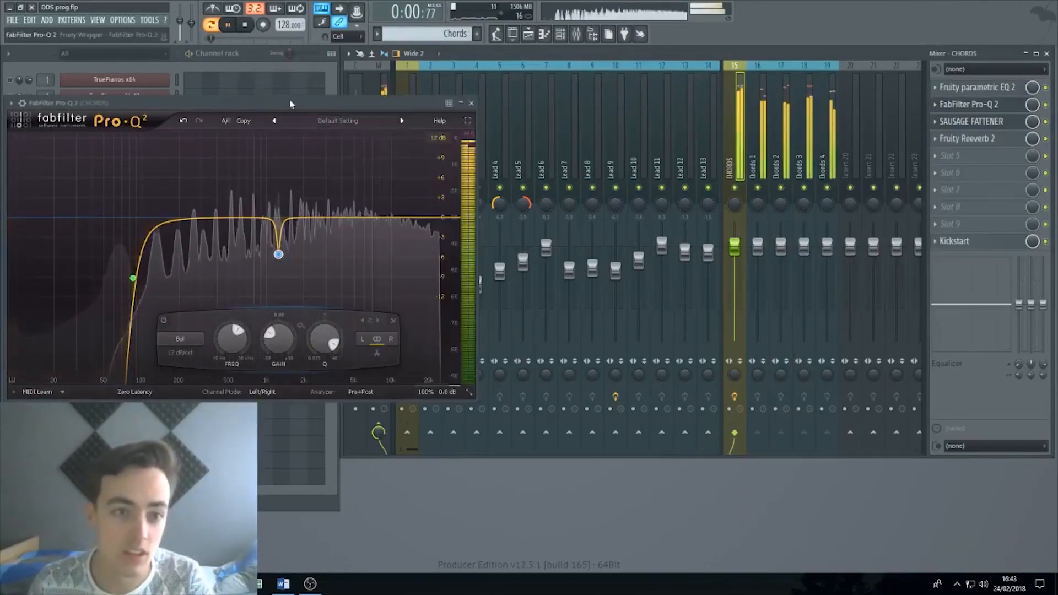
pyautogui.click(971, 122)
pyautogui.press('space')
pyautogui.click(440, 132)
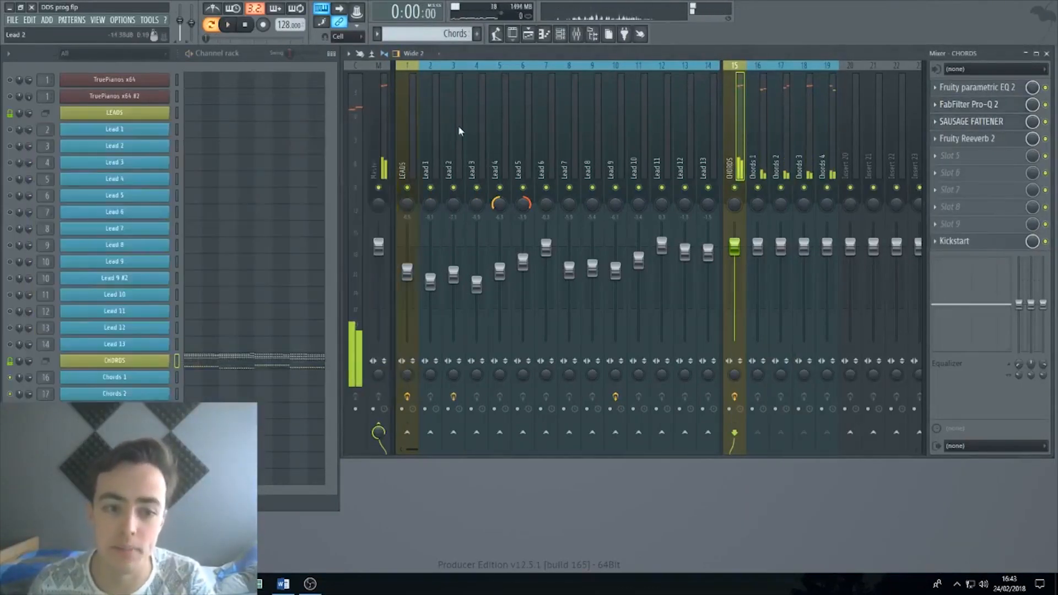
# - Add a new instrument channel for the sub and paste the chord notes into its piano roll in the Sub pattern
pyautogui.click(309, 150)
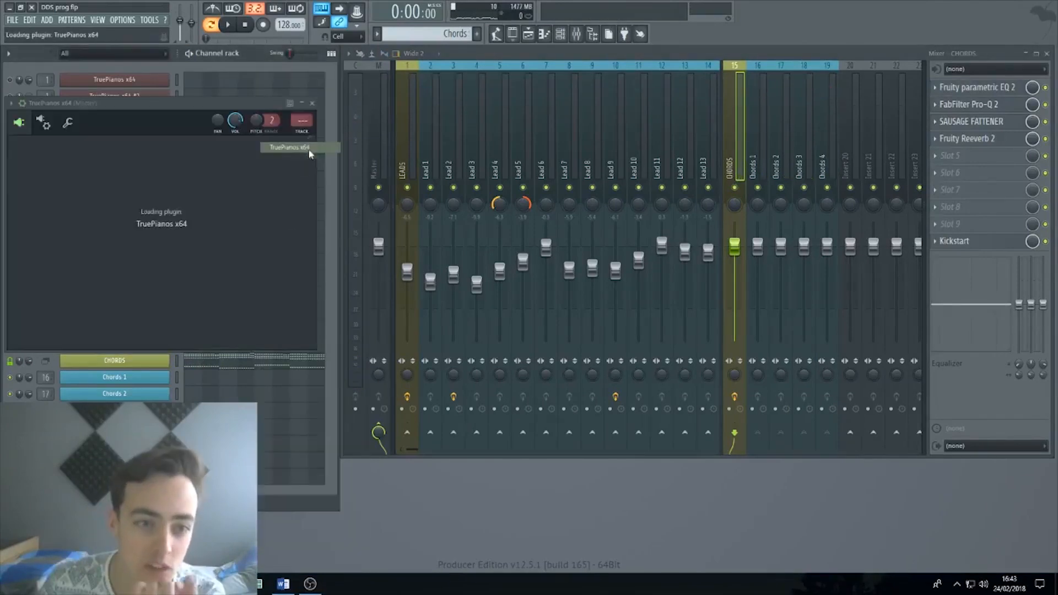
pyautogui.click(441, 103)
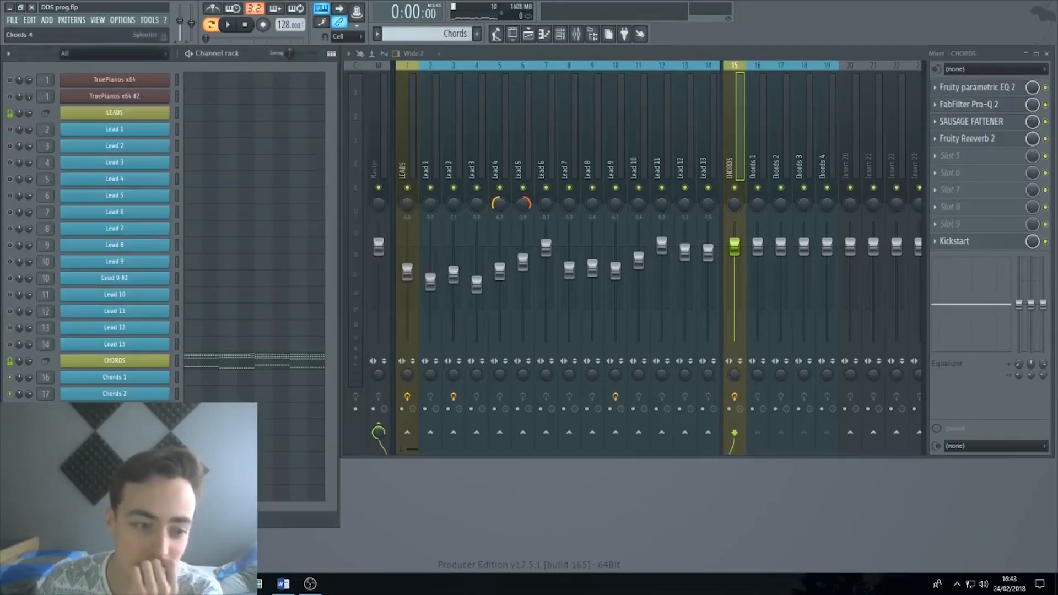
pyautogui.click(232, 492)
pyautogui.hotkey('ctrl', 'v')
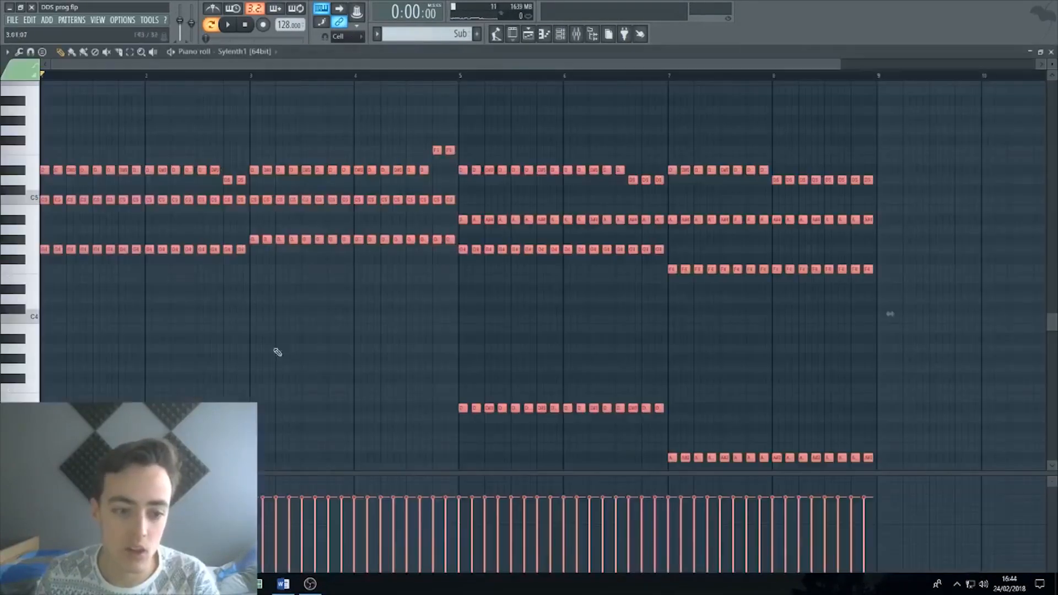
# - Delete the upper chord notes from the Sub pattern, keeping only the lowest bass line
pyautogui.moveTo(938, 303); pyautogui.dragTo(43, 116)
pyautogui.press('Delete')
pyautogui.scroll(-3, 316, 189)
pyautogui.press('F7')
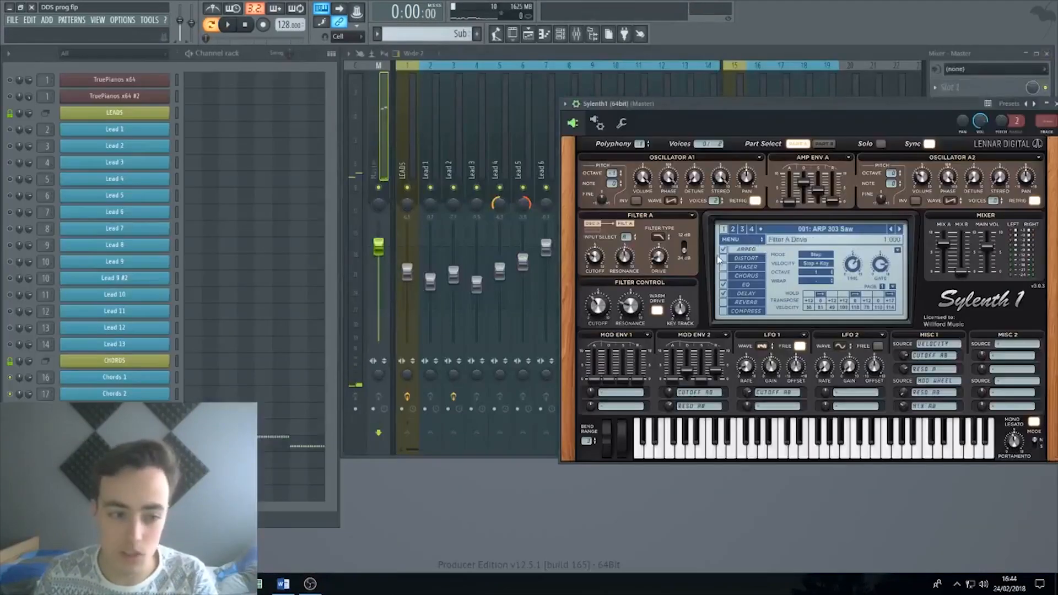
# - Name the bass-line Sylenth1 channel Sub and route it to mixer track 20
pyautogui.rightClick(115, 443)
pyautogui.click(193, 469)
pyautogui.click(215, 468)
pyautogui.rightClick(115, 443)
pyautogui.click(165, 458)
# - Load the saved mixer track state with The Glue, Sausage Fattener, two parametric EQs and Kickstart onto the Sub track
pyautogui.rightClick(851, 65)
pyautogui.moveTo(895, 113)
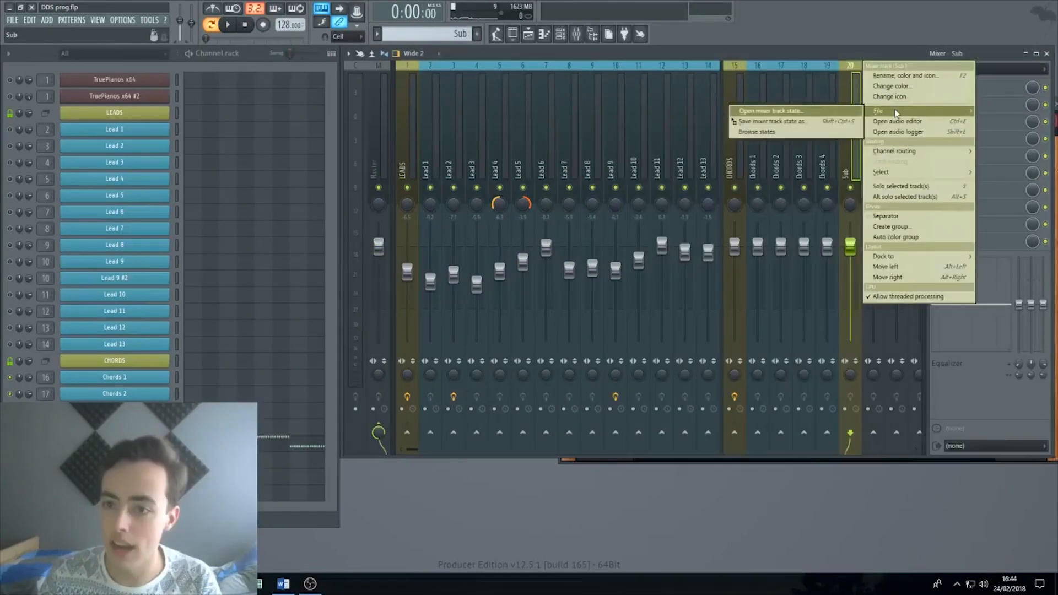
pyautogui.click(819, 114)
pyautogui.doubleClick(630, 102)
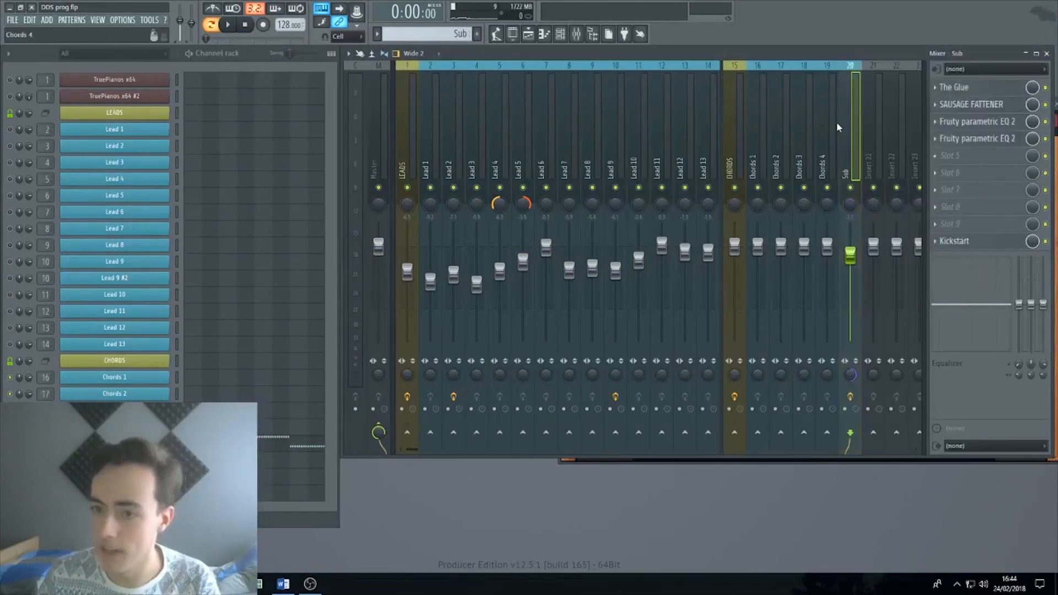
# - Review the Sub track's effects: The Glue, Sausage Fattener, both parametric EQs and the Kickstart curve
pyautogui.click(990, 88)
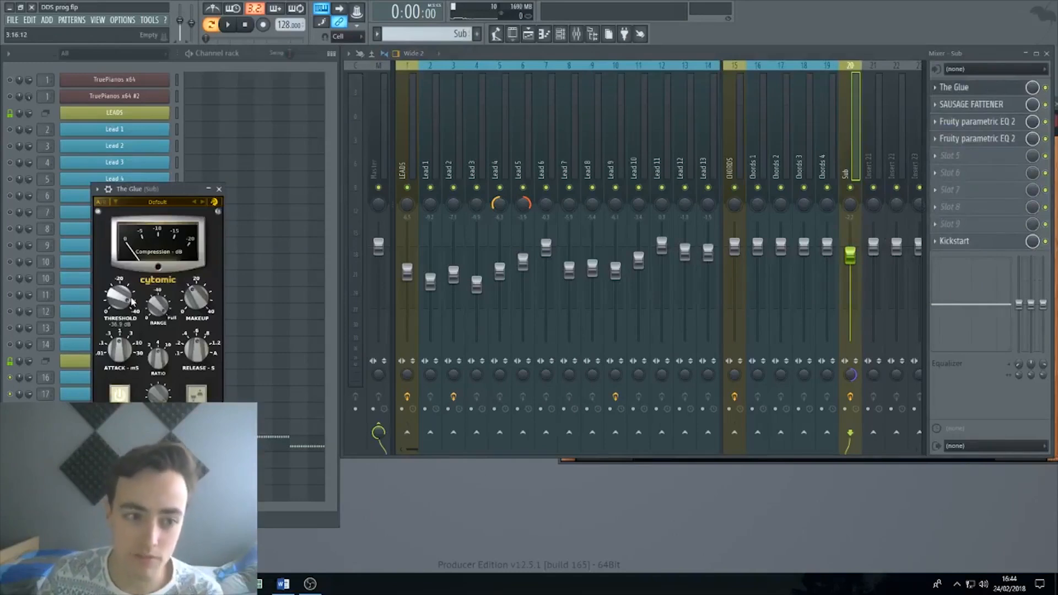
pyautogui.click(995, 107)
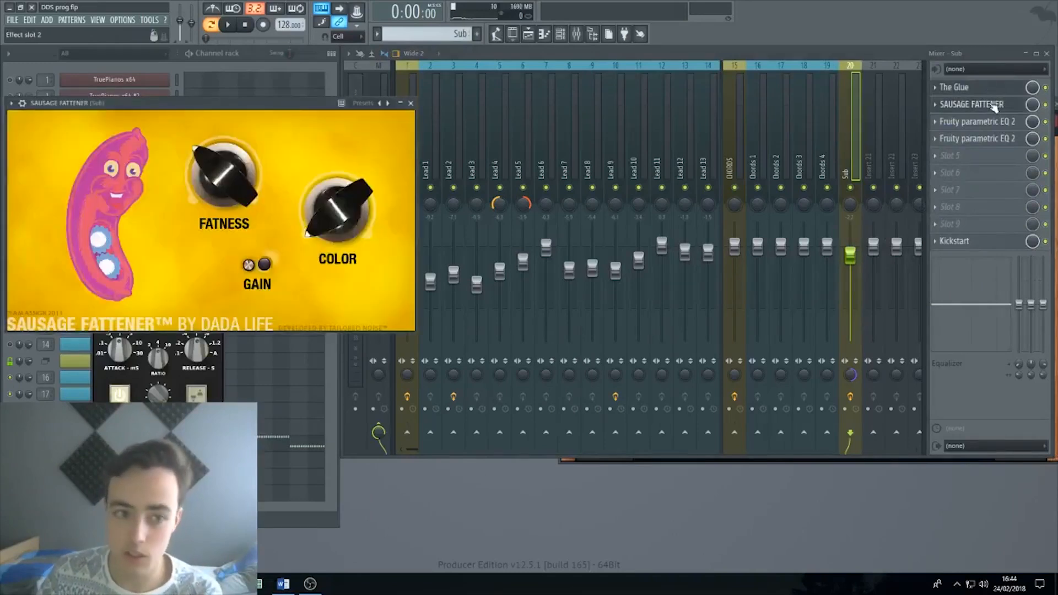
pyautogui.click(990, 128)
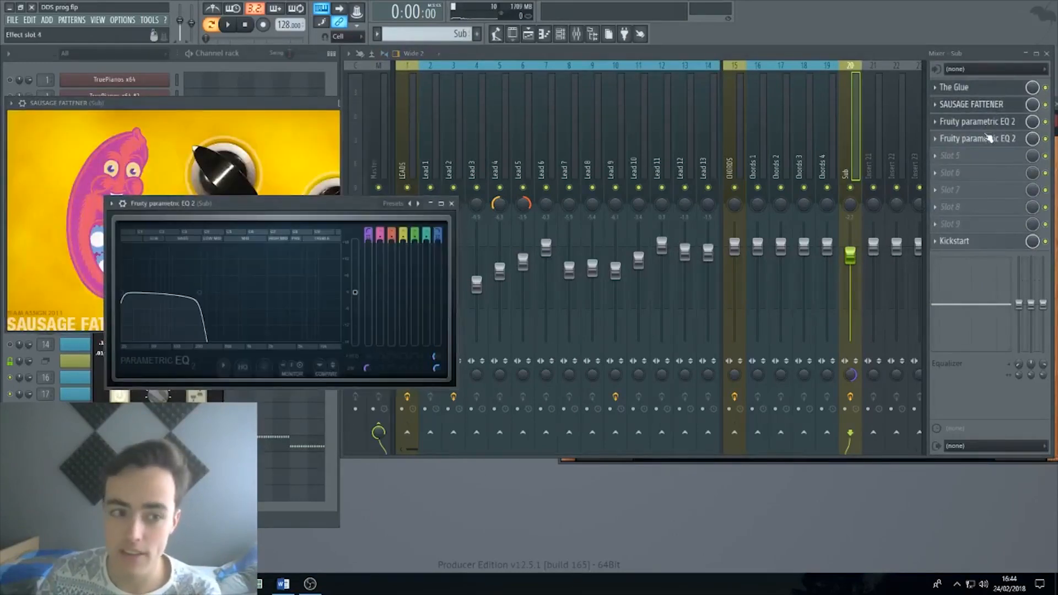
pyautogui.click(990, 138)
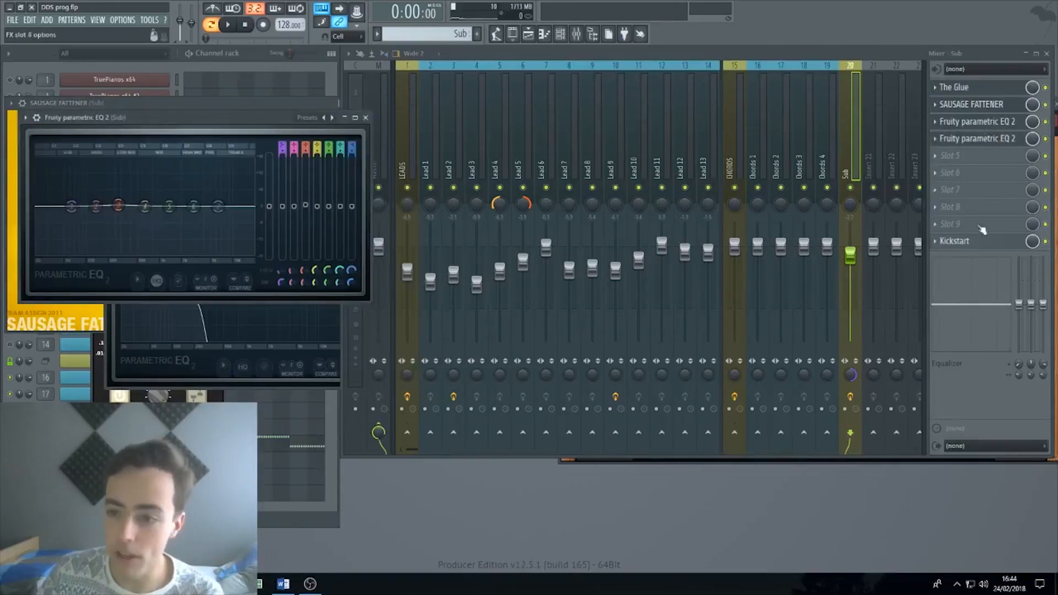
pyautogui.click(961, 242)
pyautogui.click(242, 349)
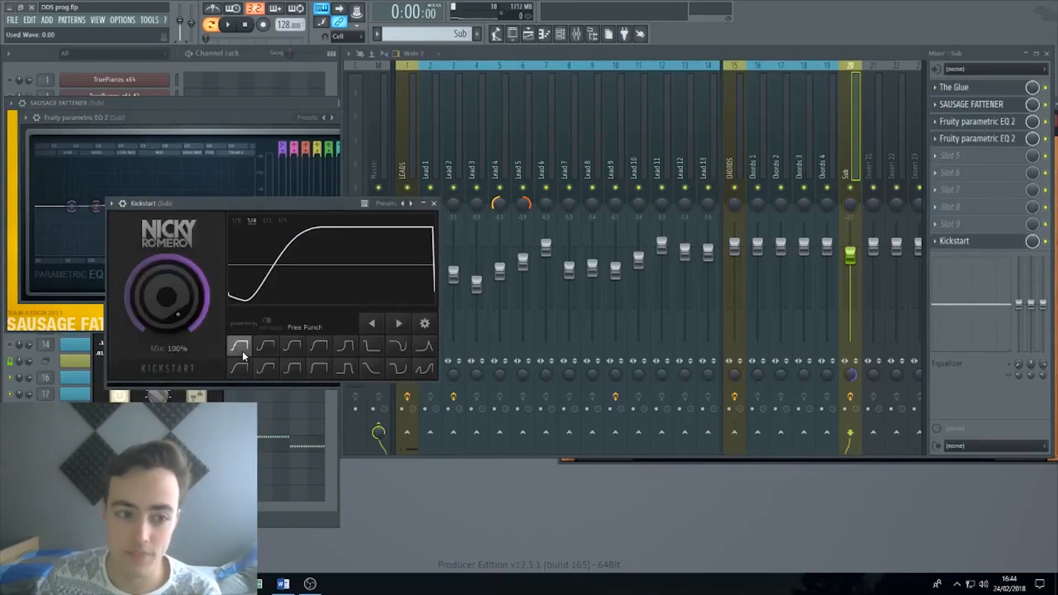
pyautogui.click(259, 351)
pyautogui.click(433, 204)
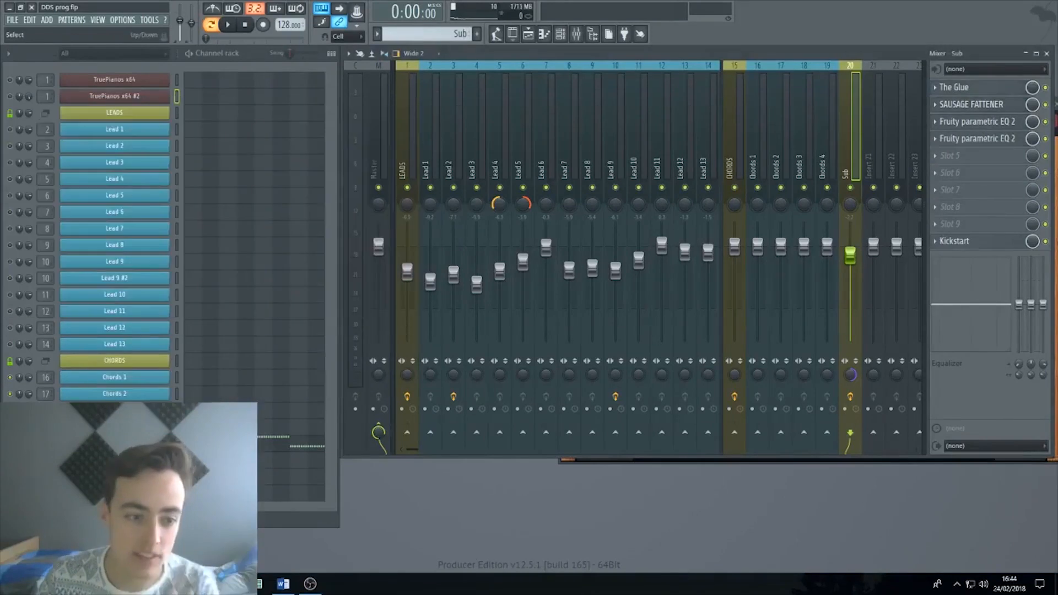
# - Load the Init preset in the Sub channel's Sylenth1 and play the Sub pattern, moving the synth window clear of the mixer
pyautogui.click(115, 443)
pyautogui.click(114, 443)
pyautogui.click(747, 240)
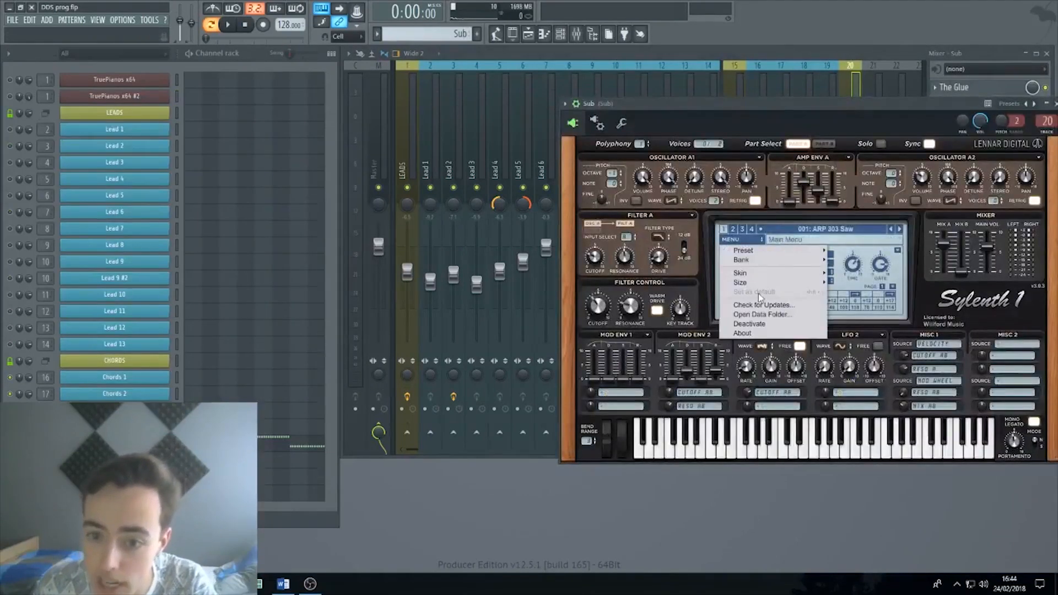
pyautogui.moveTo(750, 251)
pyautogui.click(848, 307)
pyautogui.press('space')
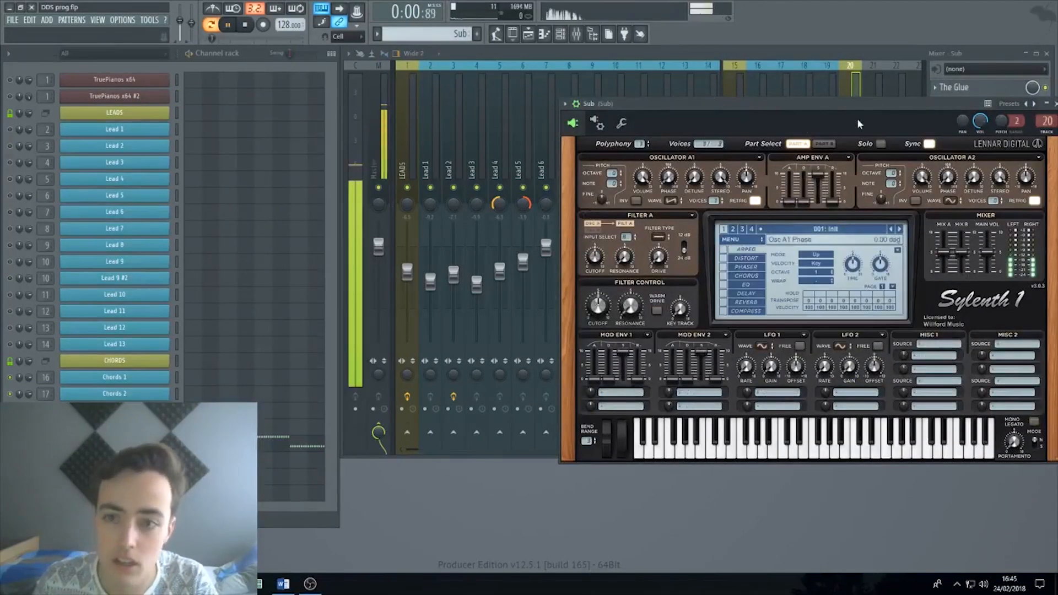
pyautogui.moveTo(858, 120); pyautogui.dragTo(663, 214)
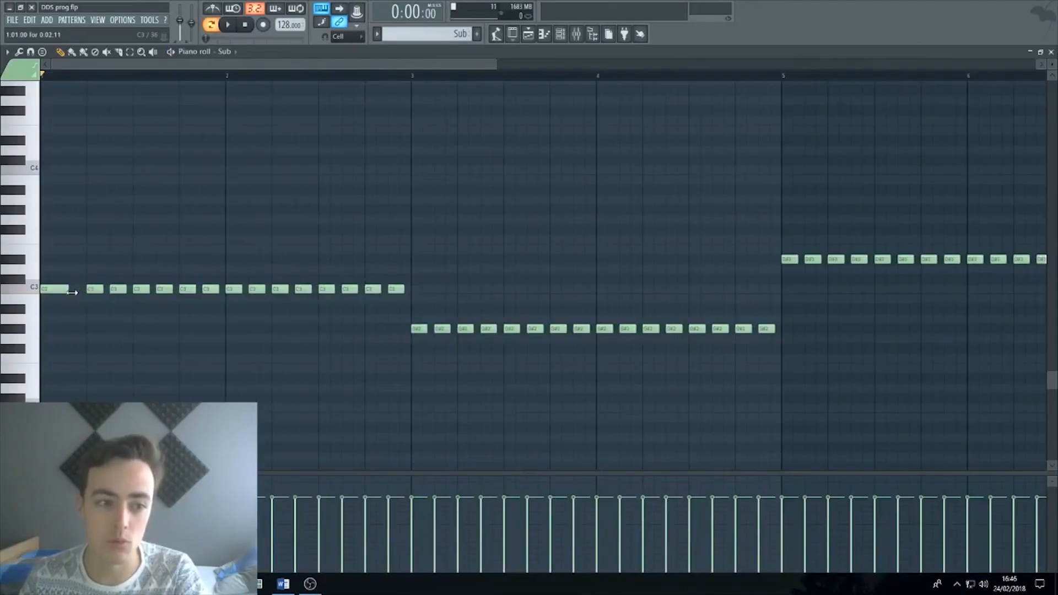
# - Rework the opening C3 notes of the Sub pattern into a syncopated long-short rhythm and delete the repeated G#2 notes from bar 3 on
pyautogui.press('space')
pyautogui.press('space')
pyautogui.moveTo(93, 290)
pyautogui.mouseDown()
pyautogui.moveTo(84, 289)
pyautogui.moveTo(104, 292)
pyautogui.mouseUp()
pyautogui.press('space')
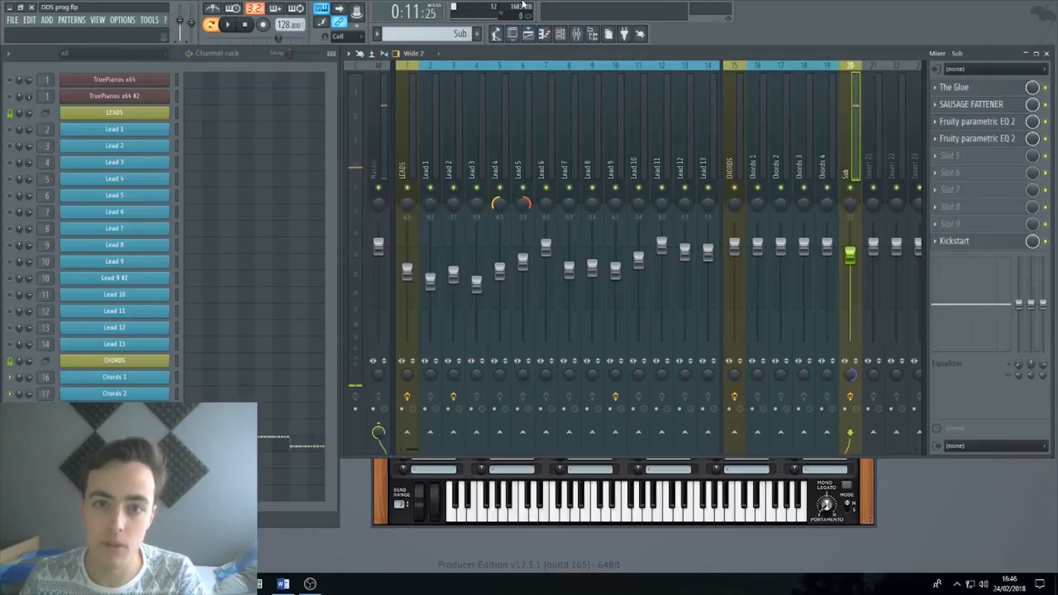
pyautogui.click(242, 445)
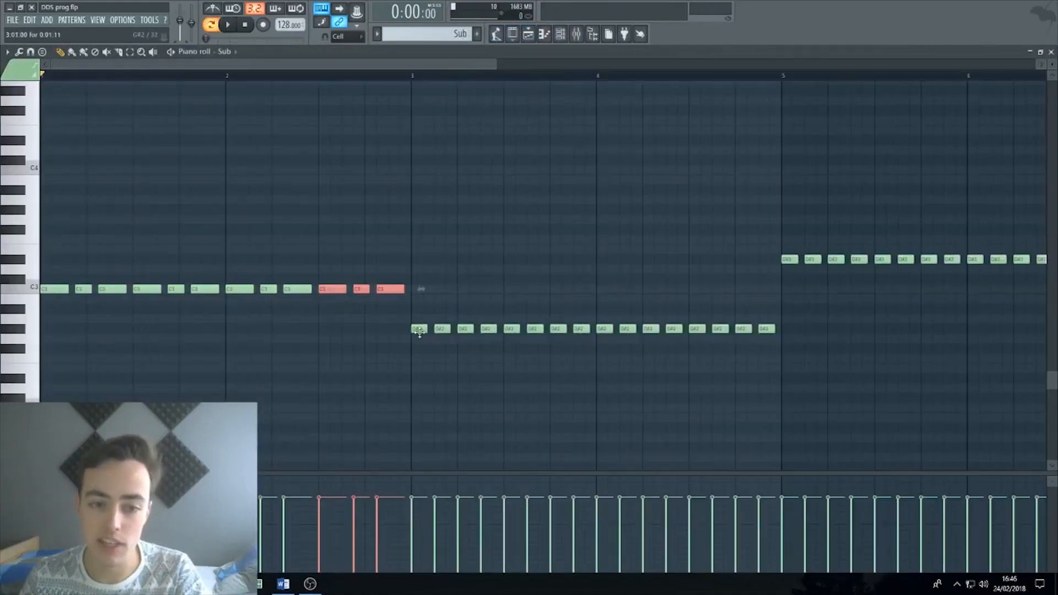
pyautogui.rightClick(419, 331)
pyautogui.rightClick(766, 329)
pyautogui.rightClick(567, 329)
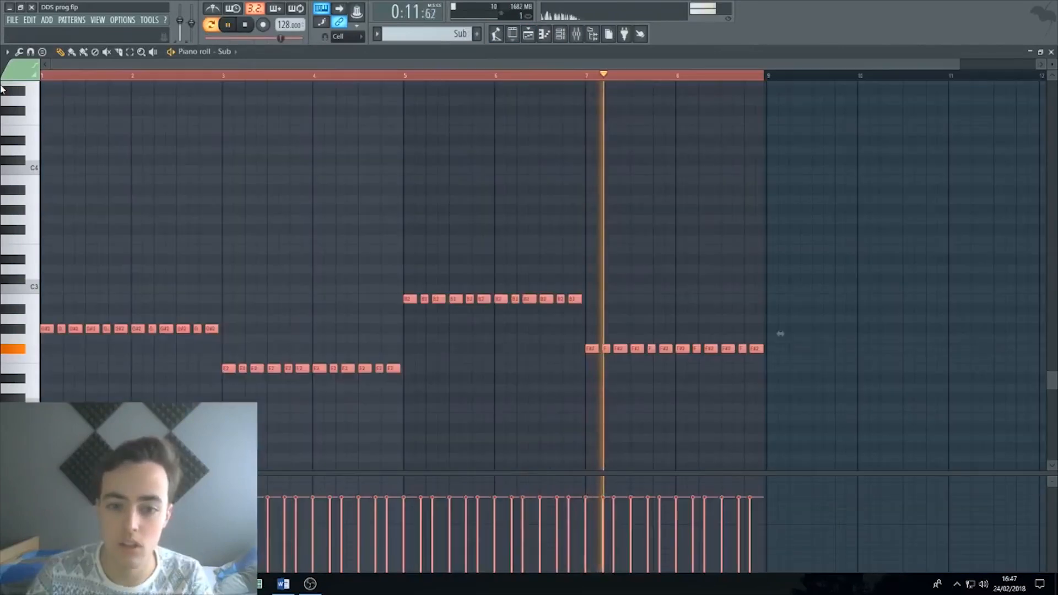
# - Try all the Sub notes one semitone higher during playback and shift them back down
pyautogui.hotkey('shift', 'Up')
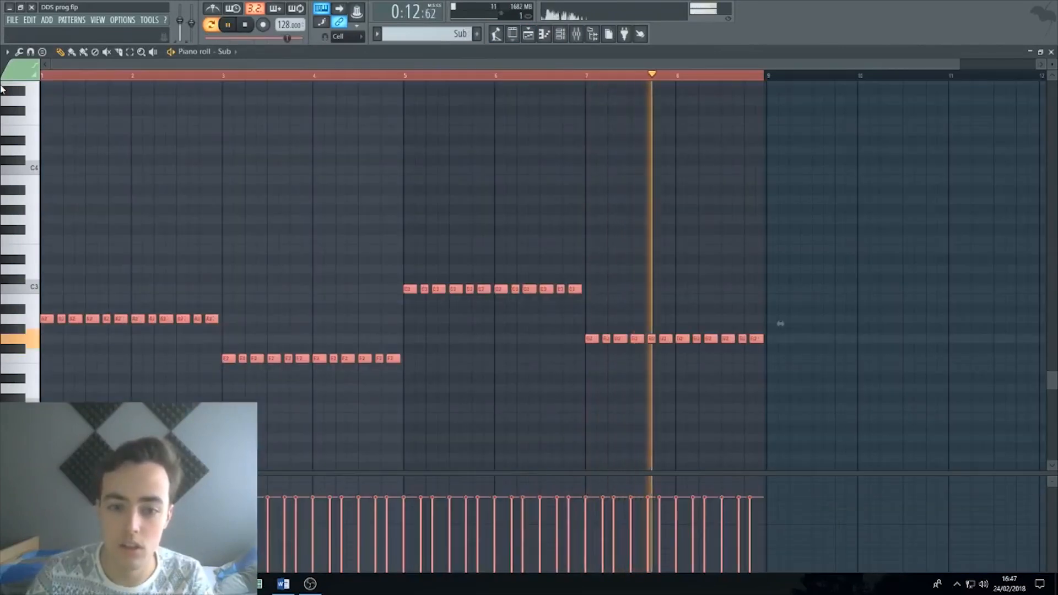
pyautogui.press('space')
pyautogui.hotkey('shift', 'Down')
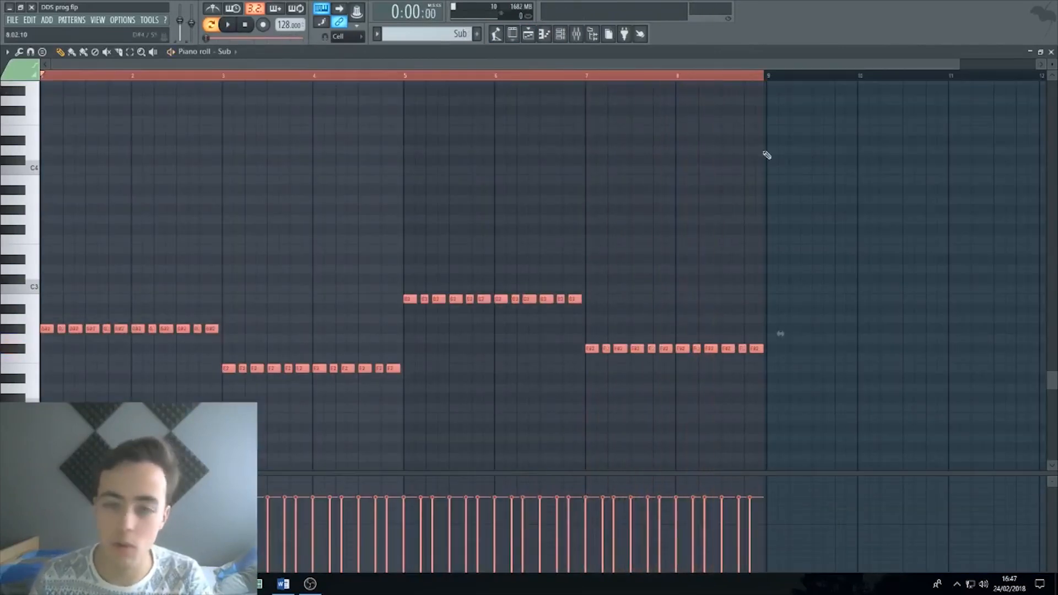
# - Close the piano rolls and play the arrangement in the playlist from bar 57
pyautogui.click(1051, 53)
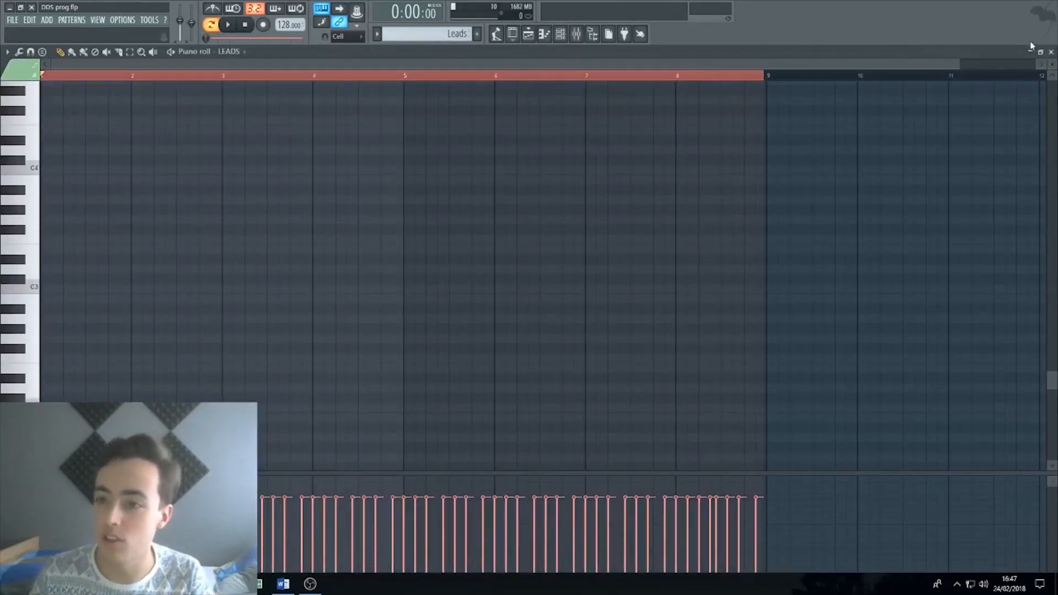
pyautogui.click(1050, 52)
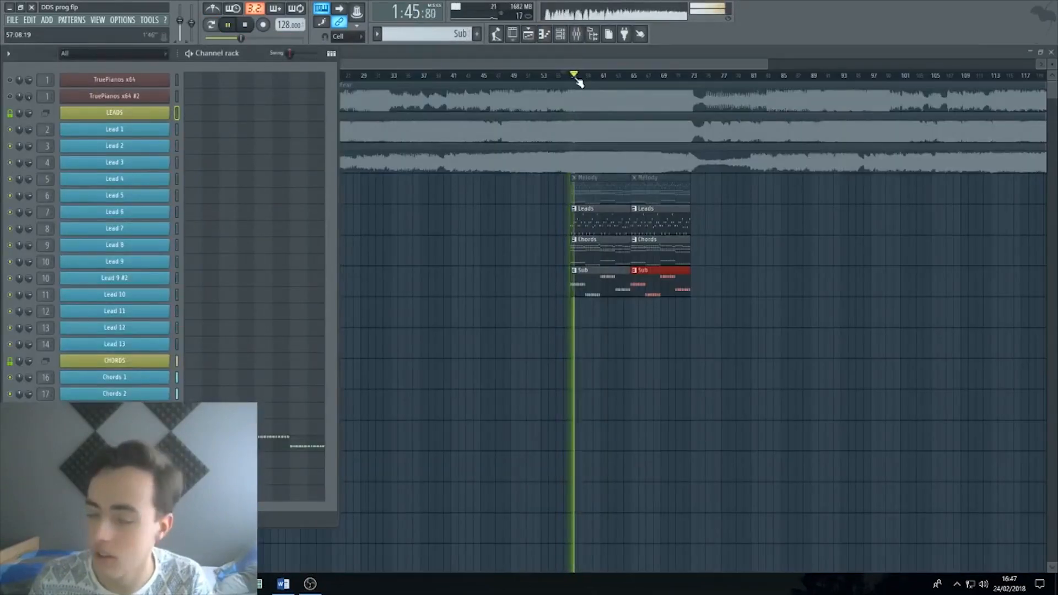
pyautogui.click(576, 34)
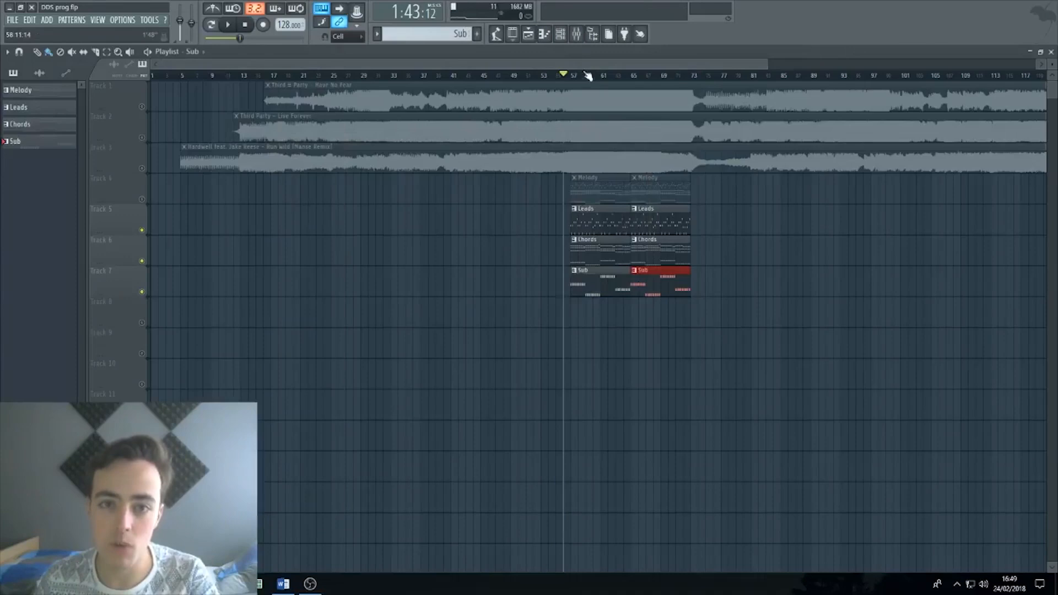
pyautogui.click(572, 75)
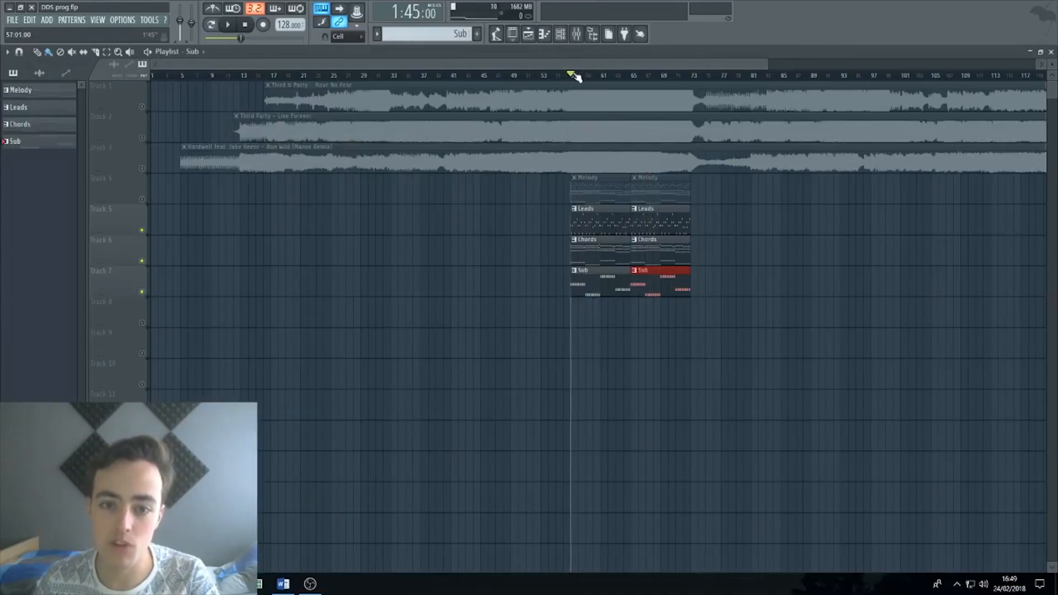
pyautogui.scroll(4, 580, 80)
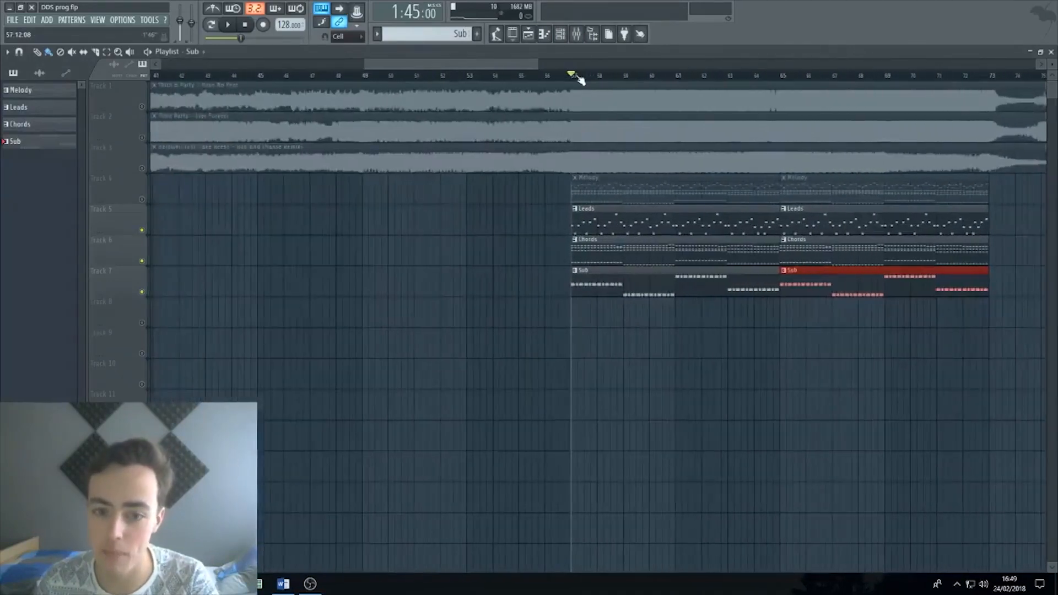
pyautogui.press('space')
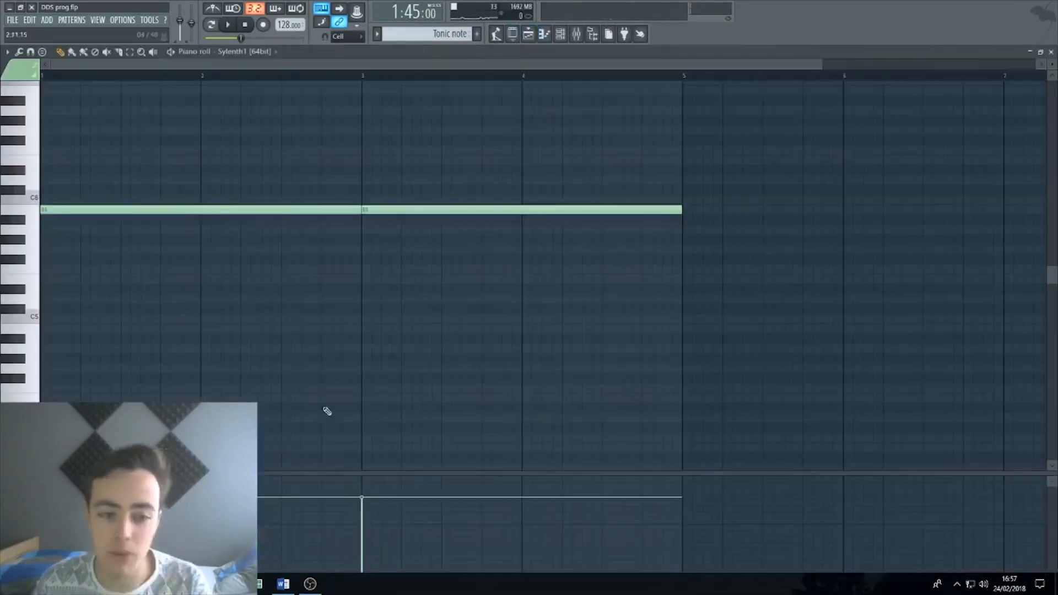
# - Undo the last two edits in the Tonic note piano roll, close it after auditioning the arpeggio, and play the arrangement
pyautogui.hotkey('ctrl', 'z')
pyautogui.hotkey('ctrl', 'z')
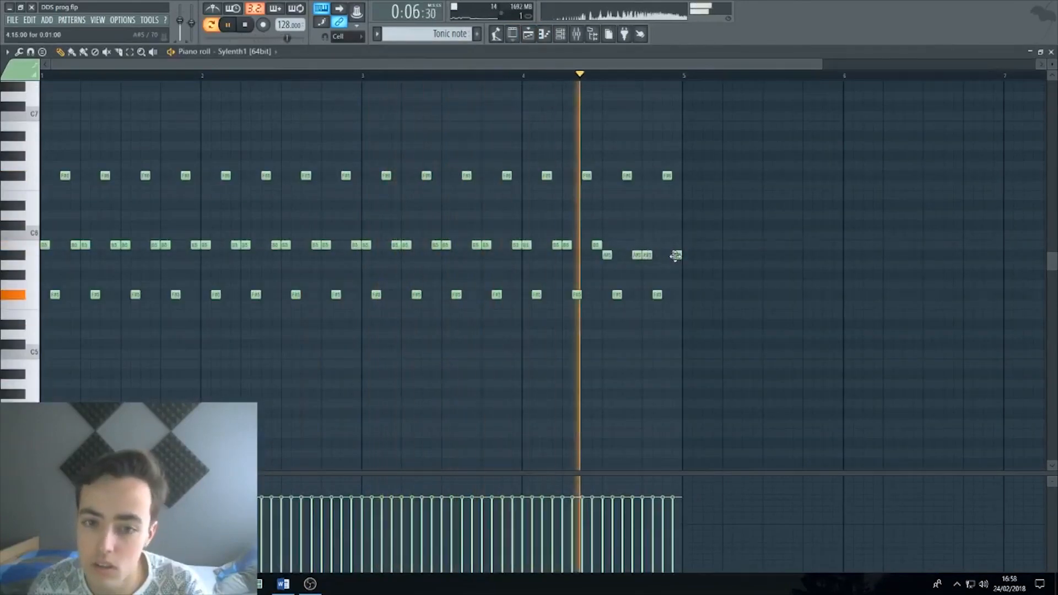
pyautogui.press('space')
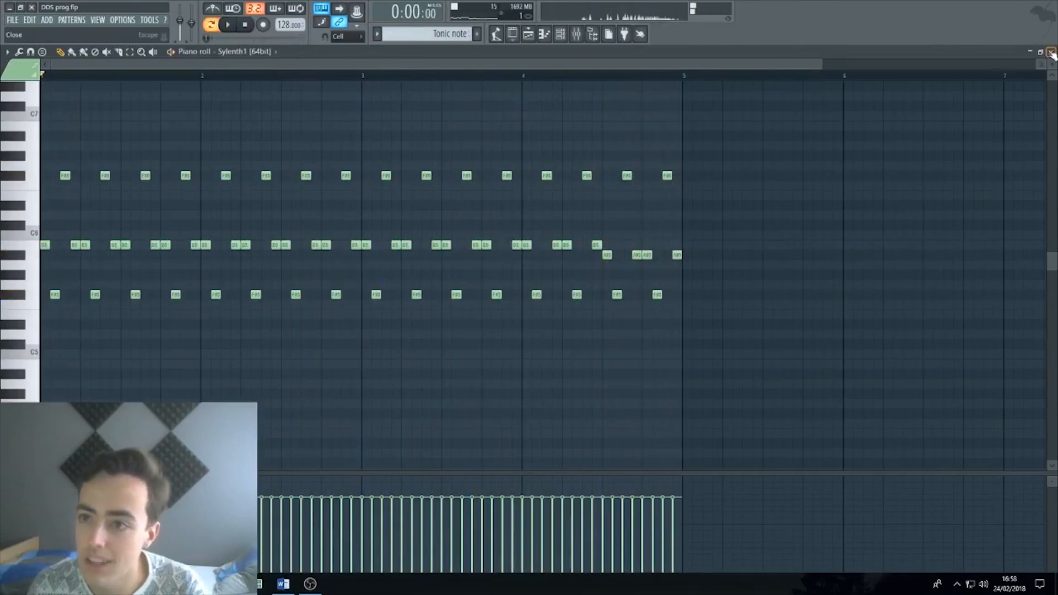
pyautogui.press('Escape')
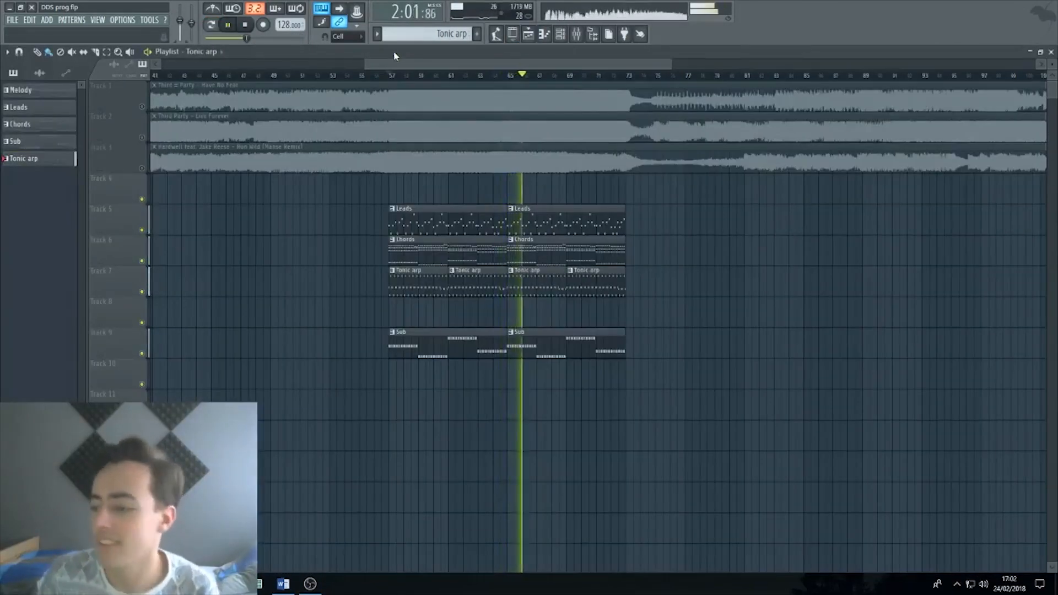
pyautogui.press('space')
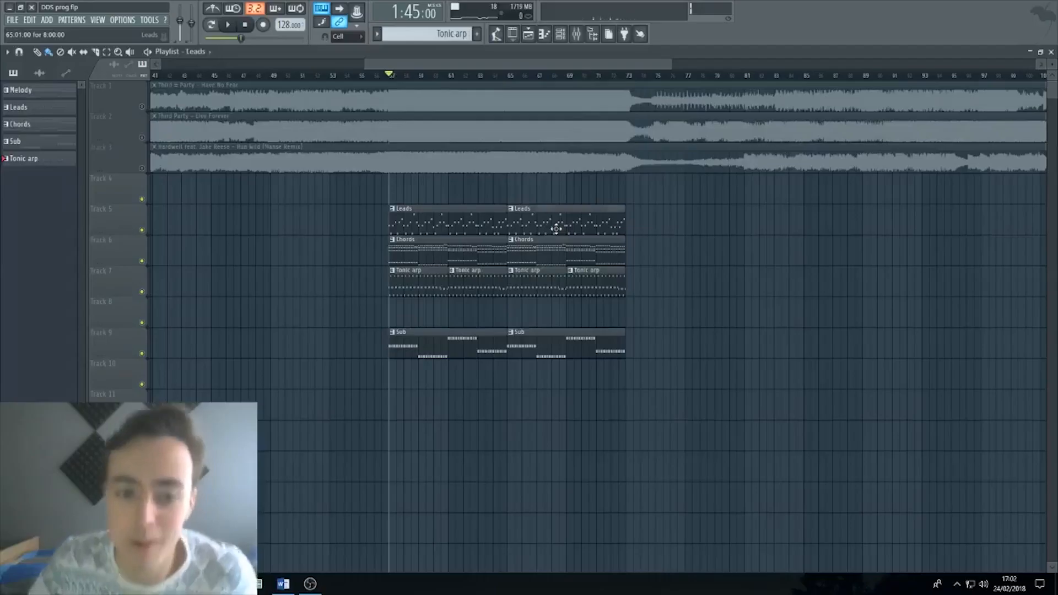
# - Make the second Leads clip a unique pattern and draw a descending B6, A#6, F#6, C#6 run in bar 2 of its piano roll
pyautogui.click(556, 228)
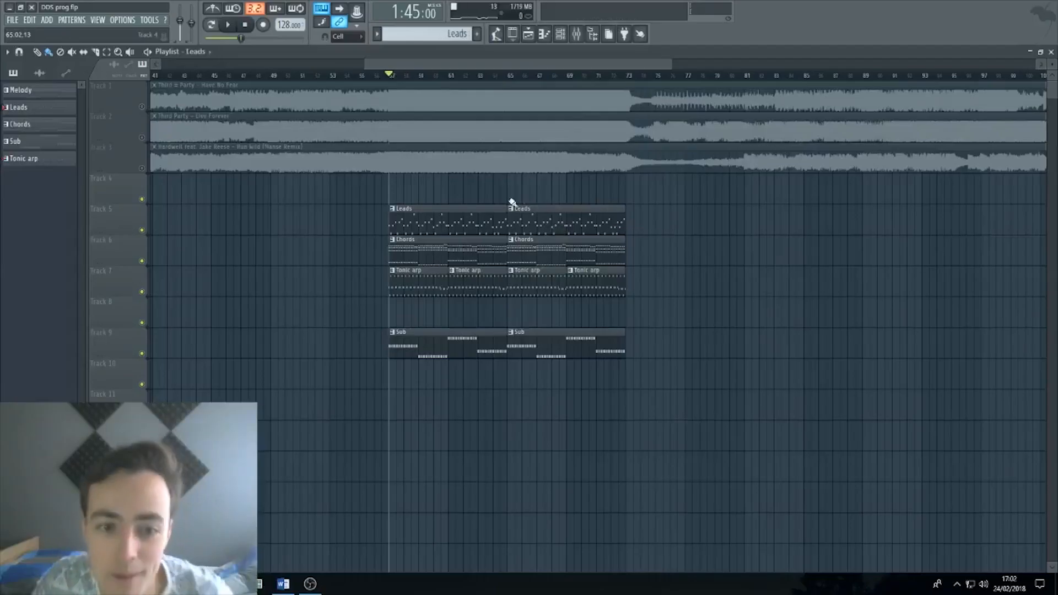
pyautogui.click(510, 201)
pyautogui.click(185, 156)
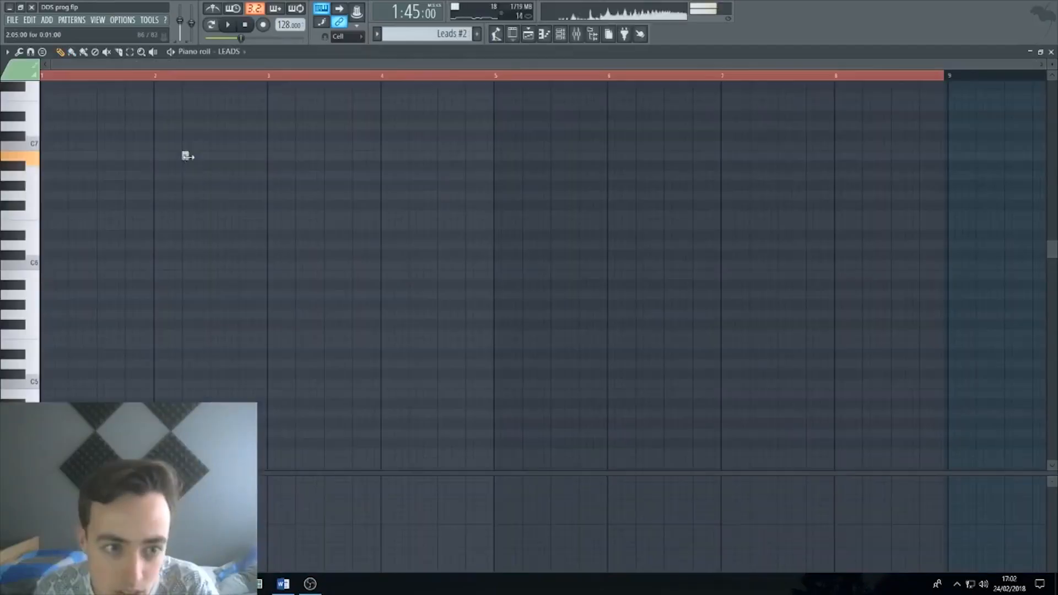
pyautogui.click(214, 195)
pyautogui.click(230, 236)
pyautogui.click(230, 255)
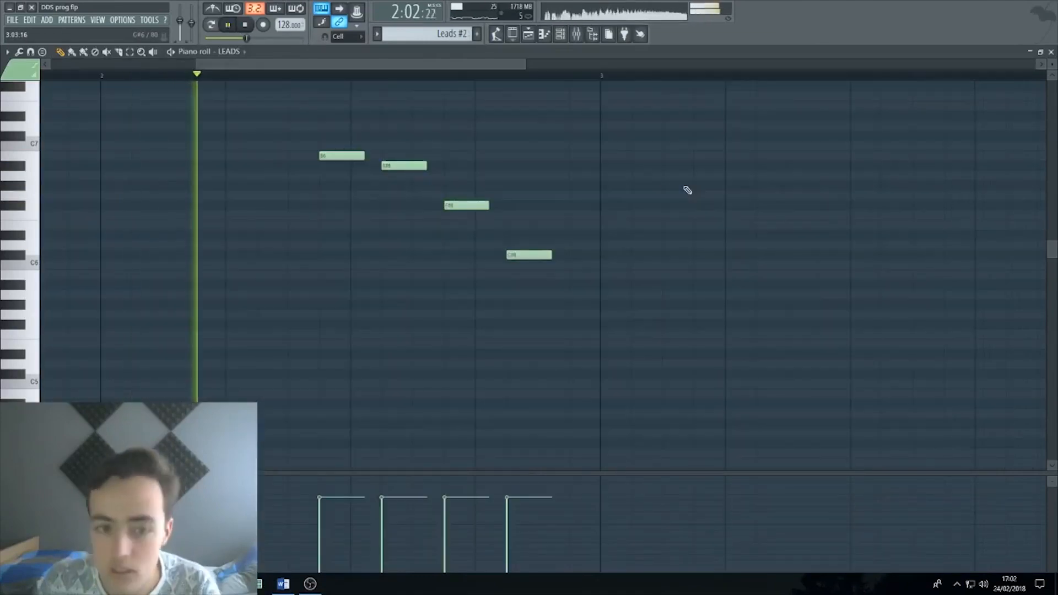
# - Move the closing C#6 note of the descending run slightly later in bar 2
pyautogui.press('space')
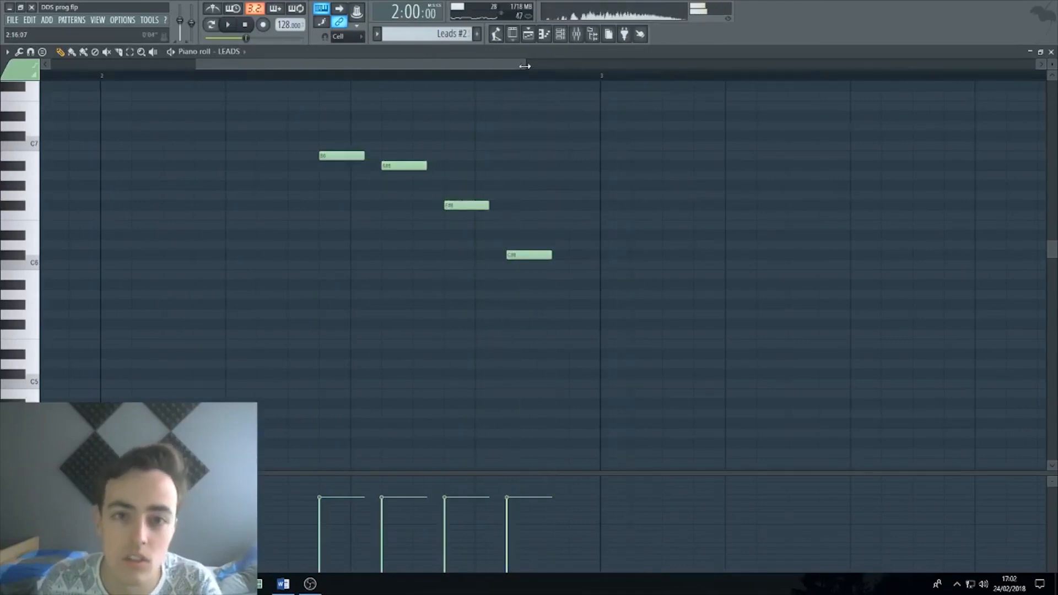
pyautogui.moveTo(524, 64); pyautogui.dragTo(564, 64)
pyautogui.moveTo(472, 255); pyautogui.dragTo(501, 256)
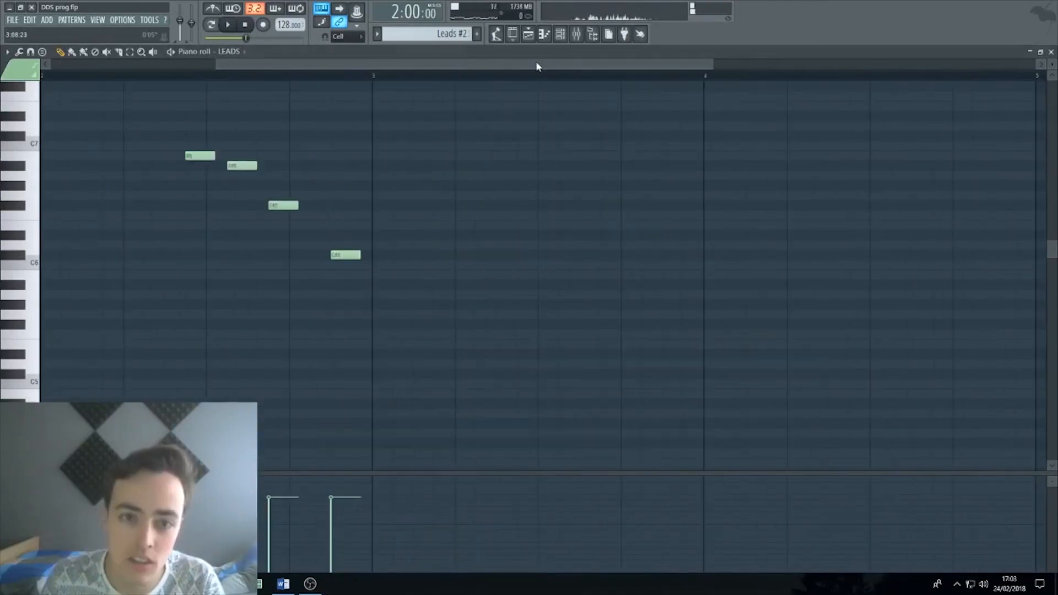
# - Add B6, F#6 and B6 notes at the start of bar 2, before the descending run, and audition the phrase
pyautogui.moveTo(536, 65); pyautogui.dragTo(381, 60)
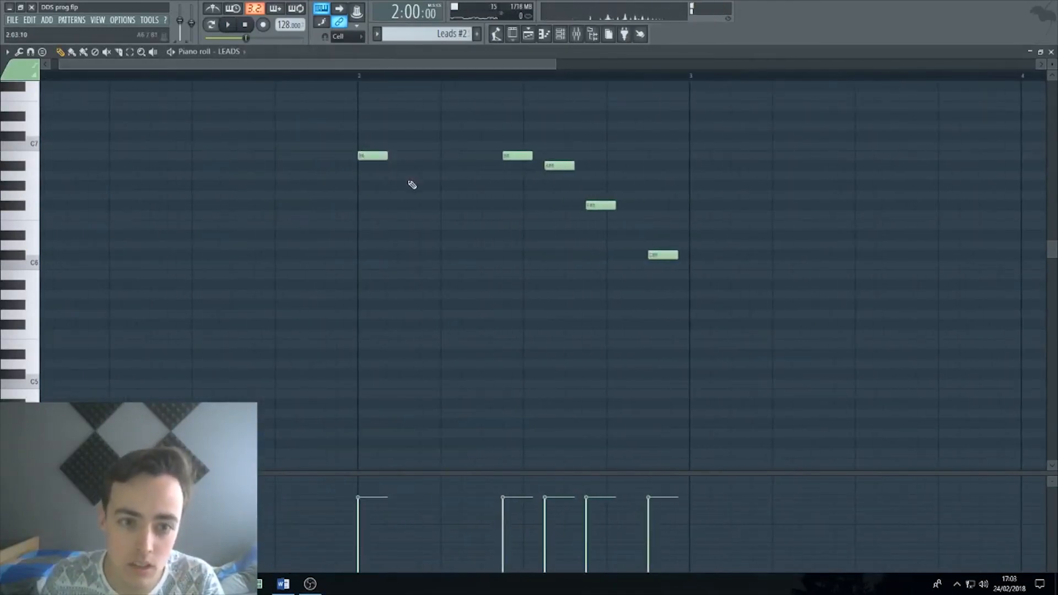
pyautogui.moveTo(404, 186); pyautogui.dragTo(406, 202)
pyautogui.press('space')
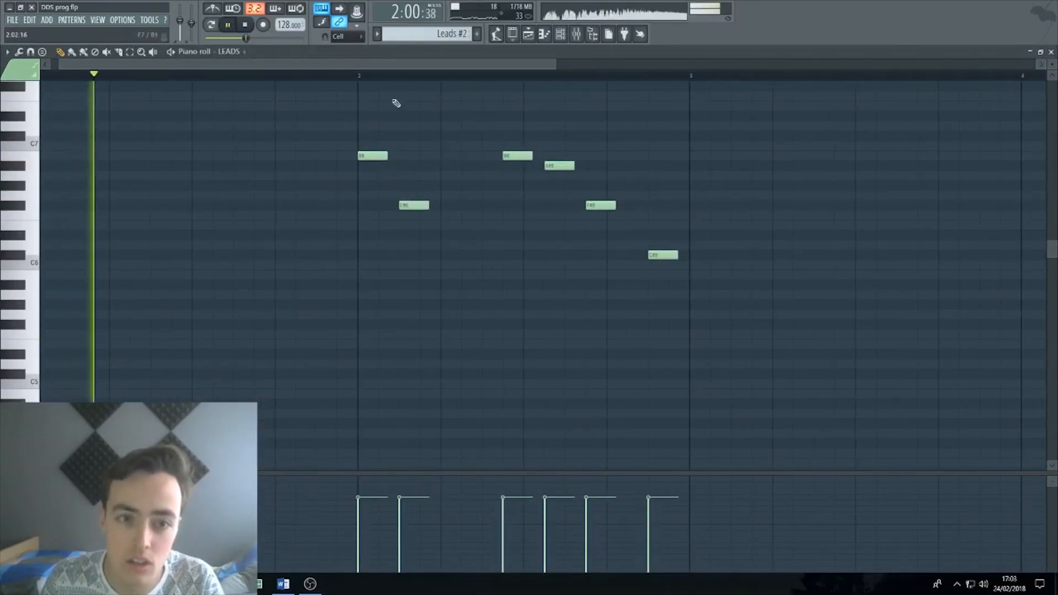
pyautogui.click(449, 156)
pyautogui.press('space')
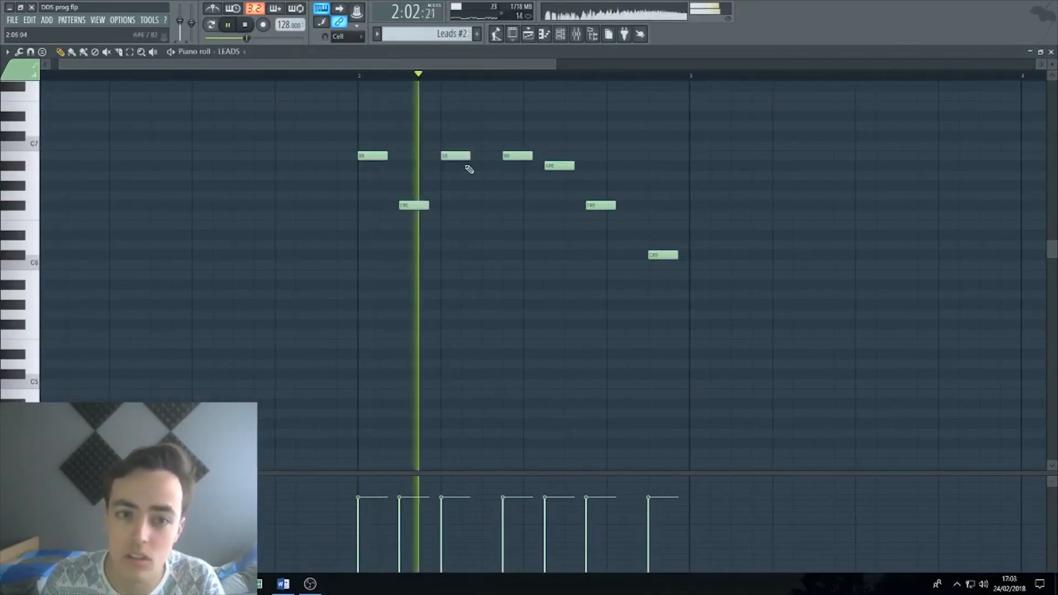
pyautogui.press('space')
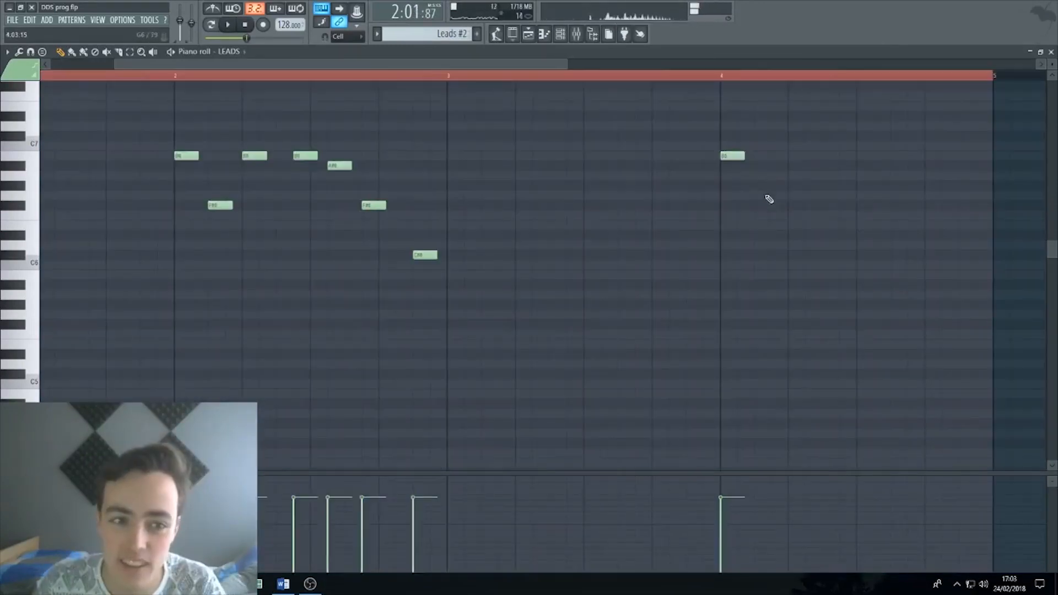
# - Continue the bar 4 phrase in the Leads #2 piano roll with F#6, B6, C#7, F#6 and F#7 plus a closing note, and audition it
pyautogui.click(770, 205)
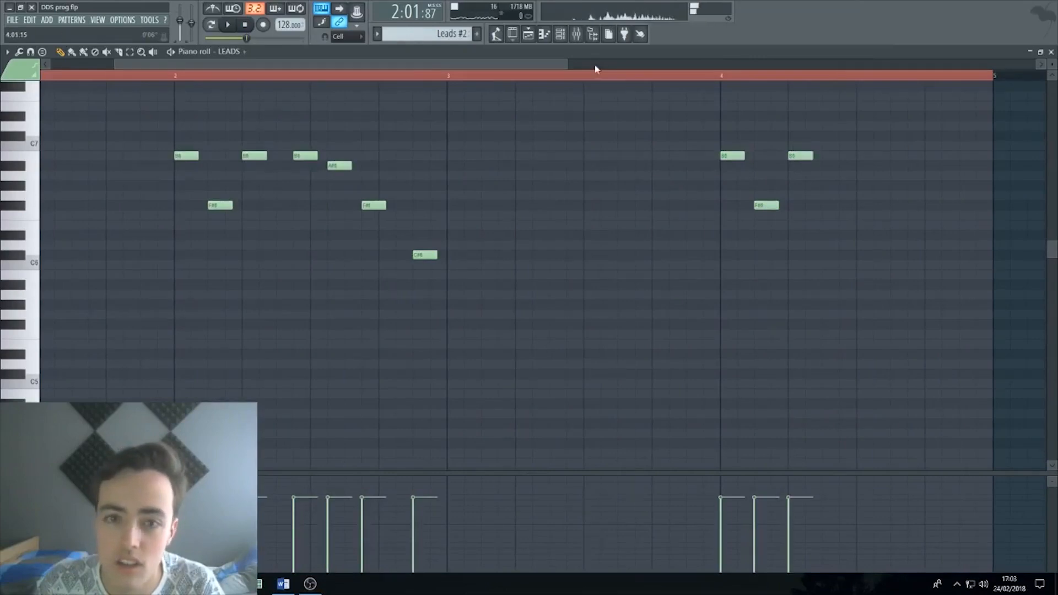
pyautogui.moveTo(568, 64); pyautogui.dragTo(779, 65)
pyautogui.scroll(1, 573, 185)
pyautogui.click(579, 158)
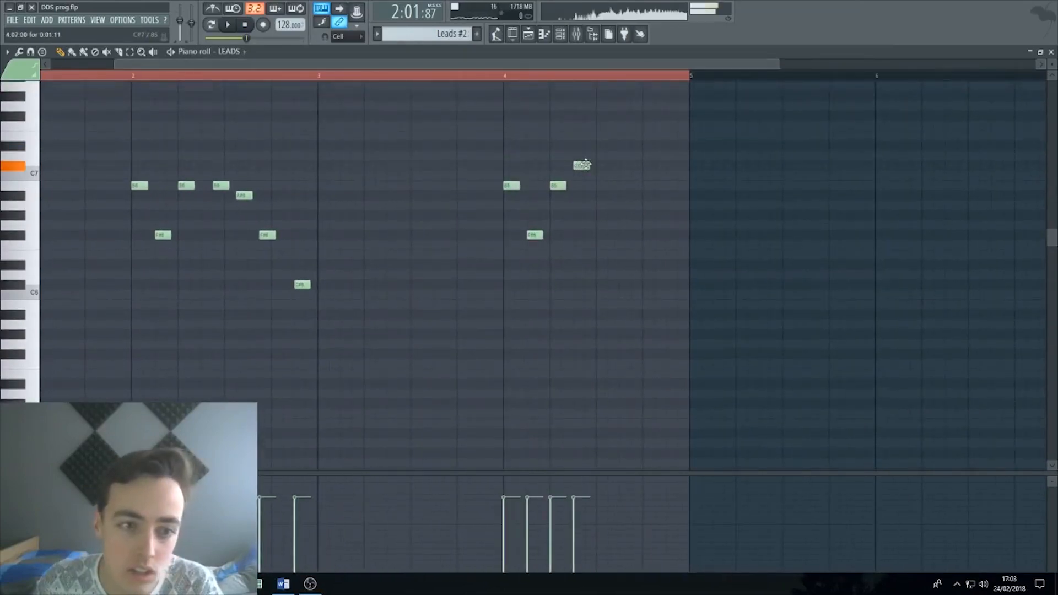
pyautogui.click(615, 215)
pyautogui.click(615, 225)
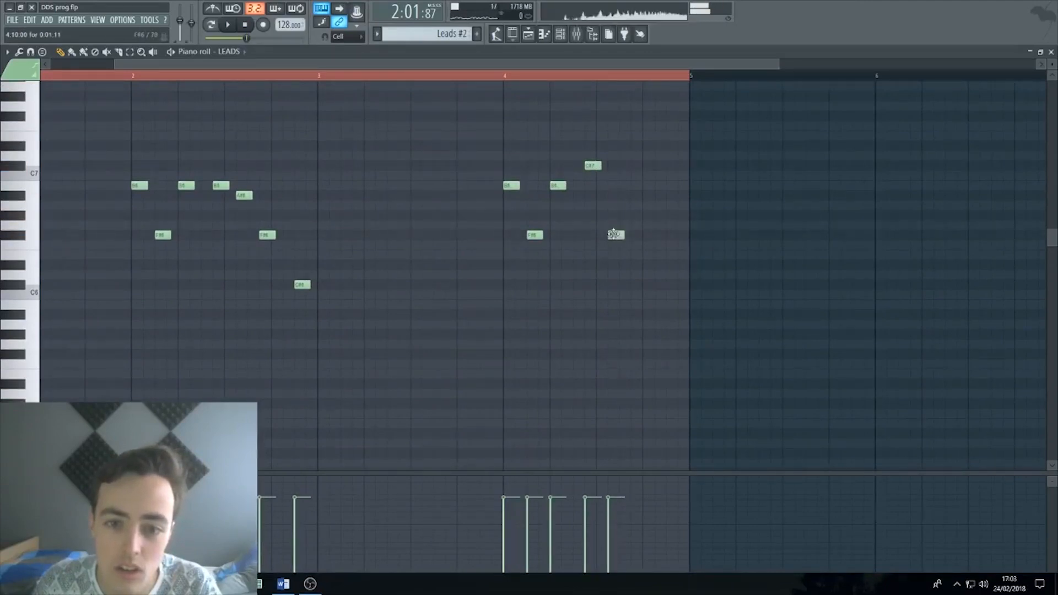
pyautogui.click(640, 134)
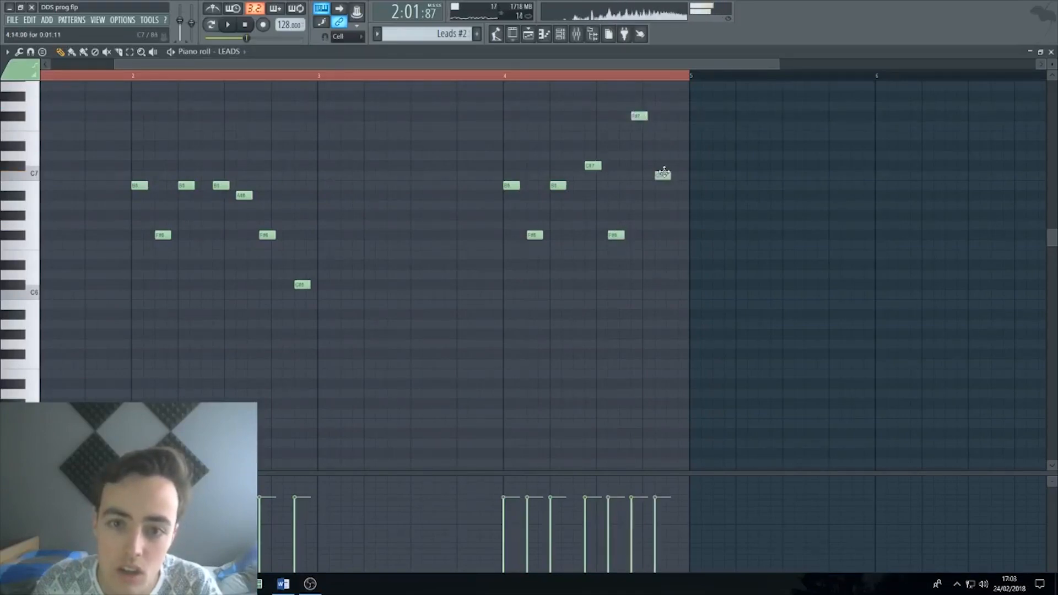
pyautogui.moveTo(662, 164); pyautogui.dragTo(673, 163)
pyautogui.press('space')
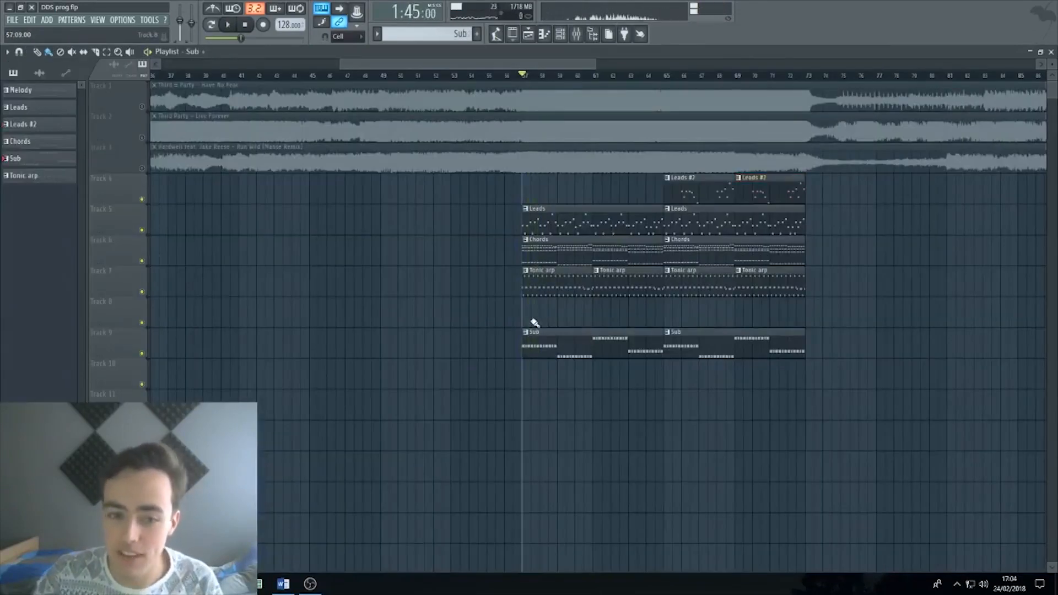
# - Duplicate both Sub clips onto Track 8 and make the first copy a unique pattern
pyautogui.click(674, 321)
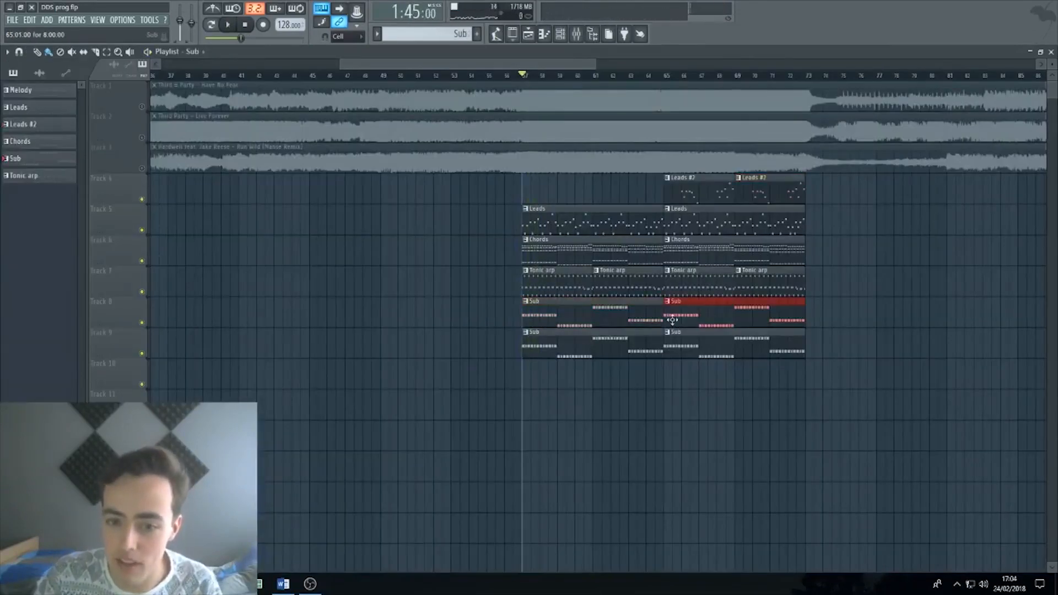
pyautogui.click(526, 302)
pyautogui.click(556, 373)
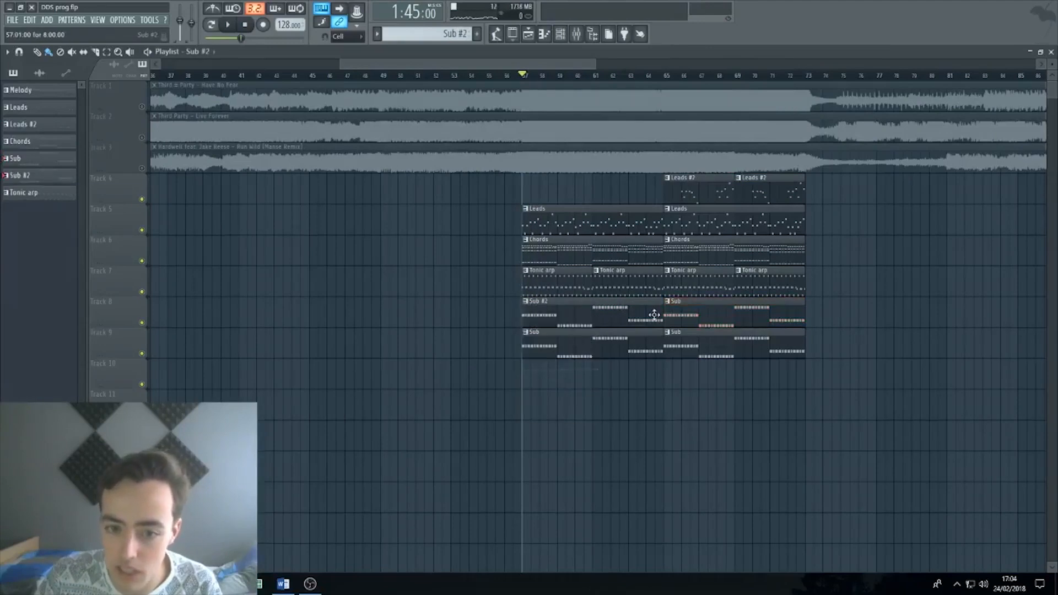
# - Switch the second Track 8 clip to the unique pattern as well and rename that pattern Mid bass
pyautogui.rightClick(448, 35)
pyautogui.click(431, 35)
pyautogui.middleClick(445, 34)
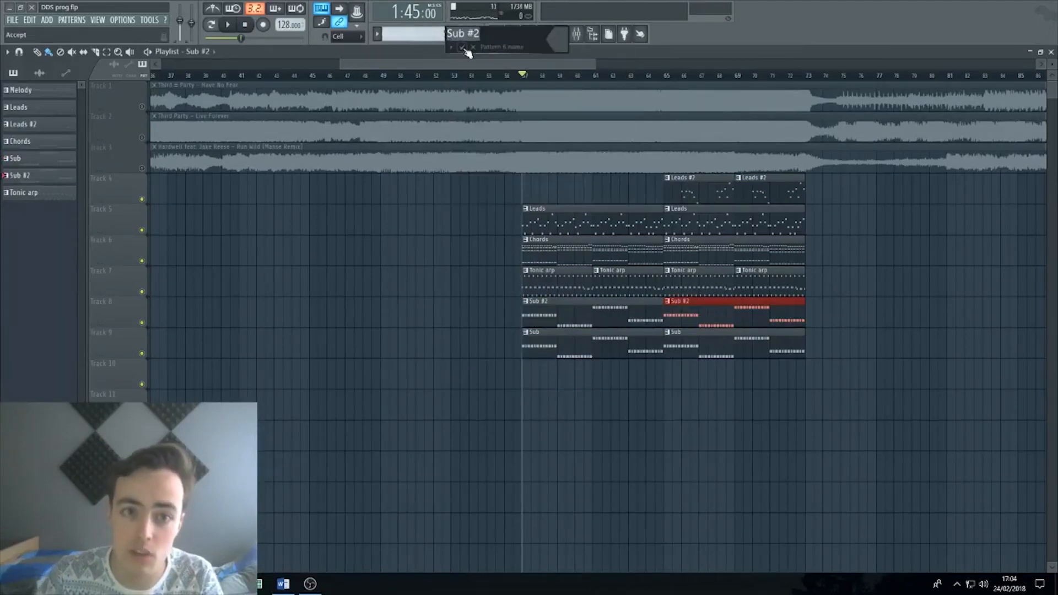
pyautogui.click(461, 48)
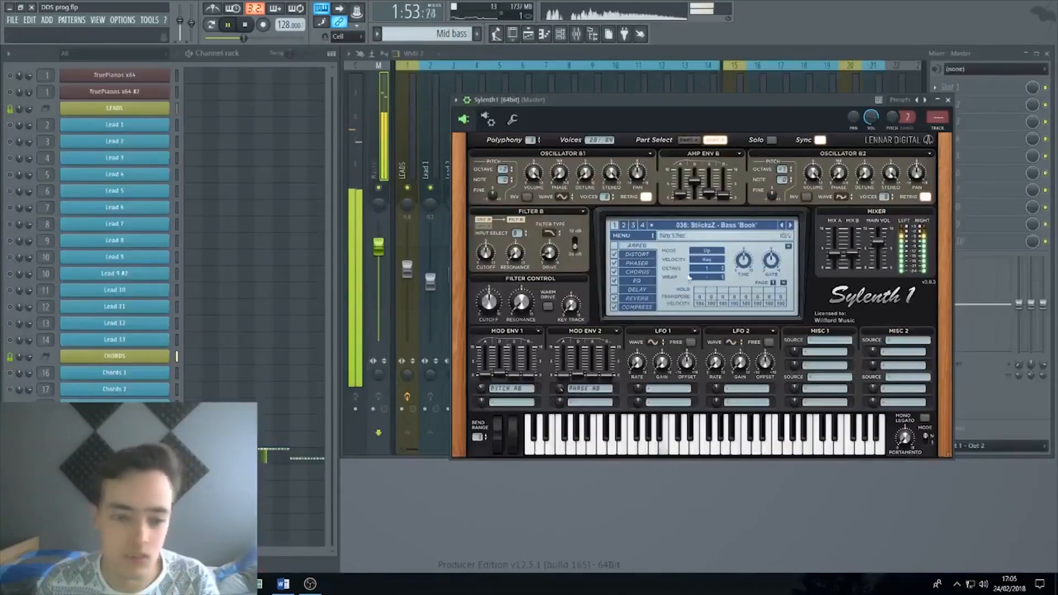
# - Set up the Sylenth1 mid bass layers, browsing StickzZ bass presets such as 'Crave', and lower the Filter A cutoff
pyautogui.rightClick(145, 455)
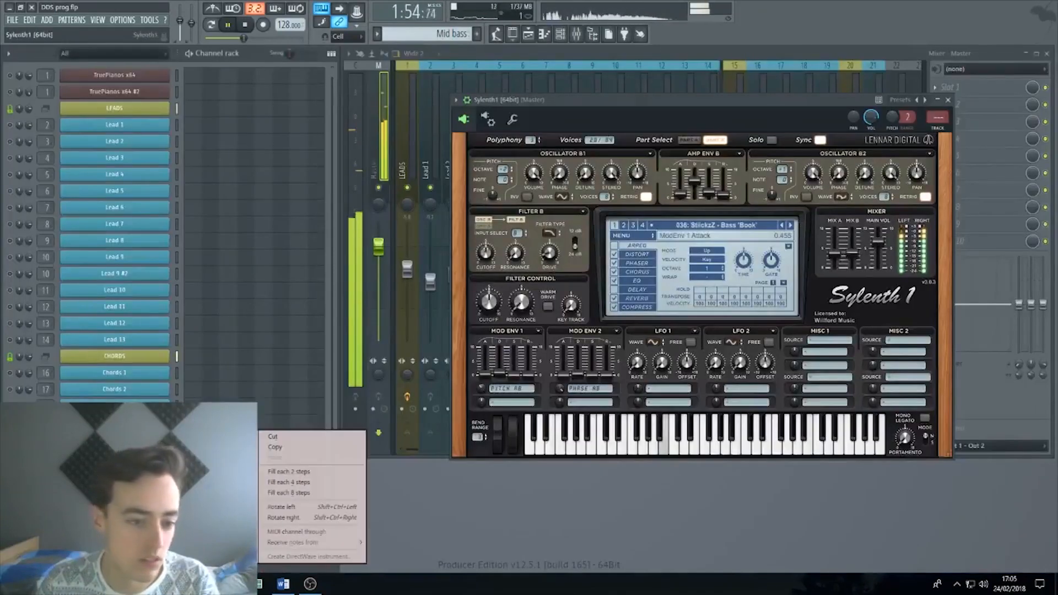
pyautogui.click(176, 516)
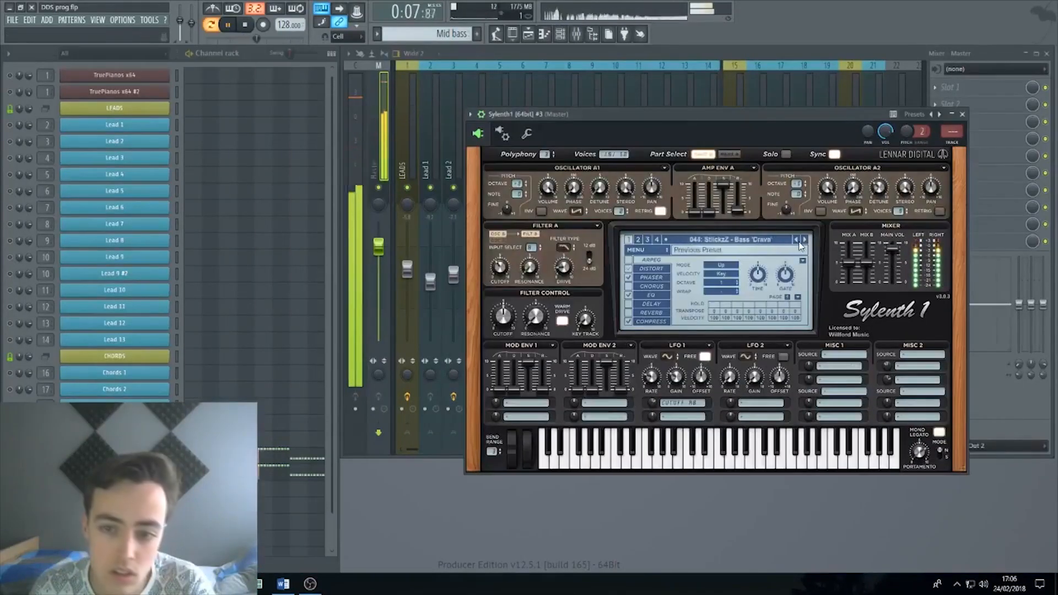
pyautogui.moveTo(508, 272); pyautogui.dragTo(508, 293)
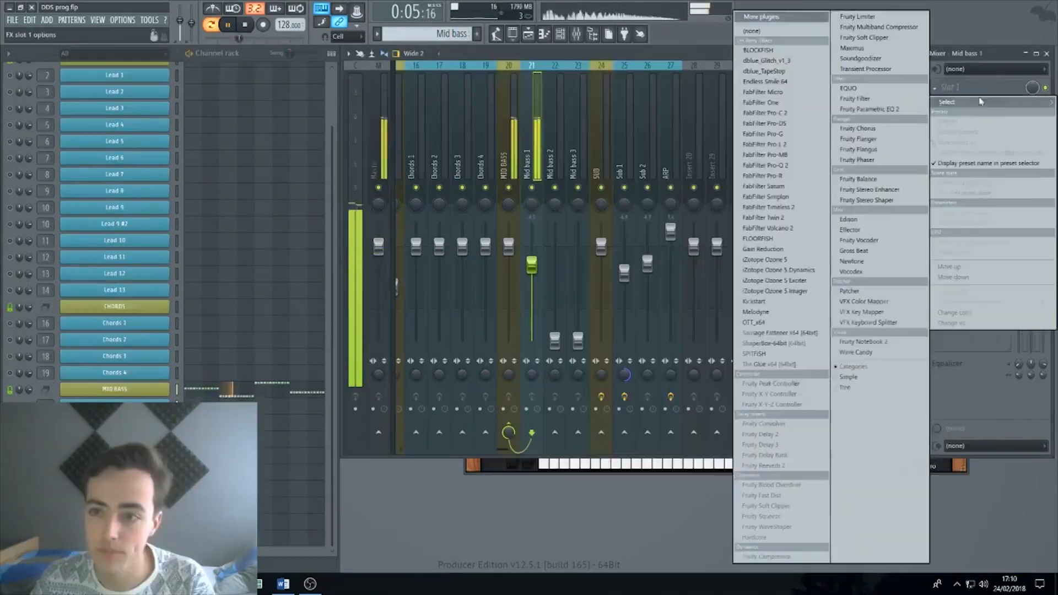
# - Insert Fruity Parametric EQ 2 on Mid bass 1 and lower the band 7 high shelf to about -15.1 dB near 3971 Hz
pyautogui.click(882, 107)
pyautogui.moveTo(289, 303); pyautogui.dragTo(275, 319)
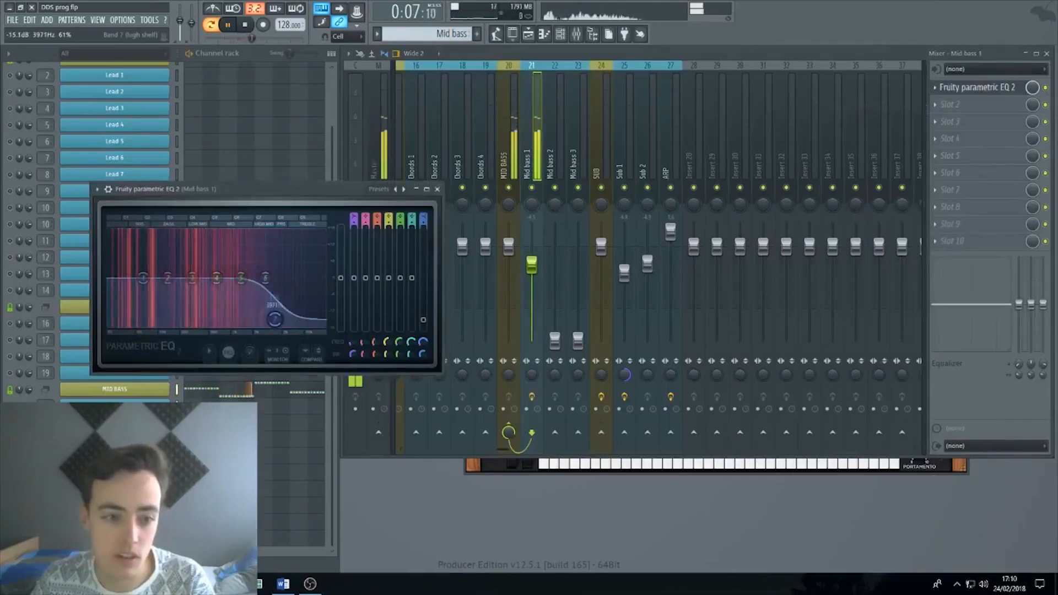
pyautogui.click(438, 189)
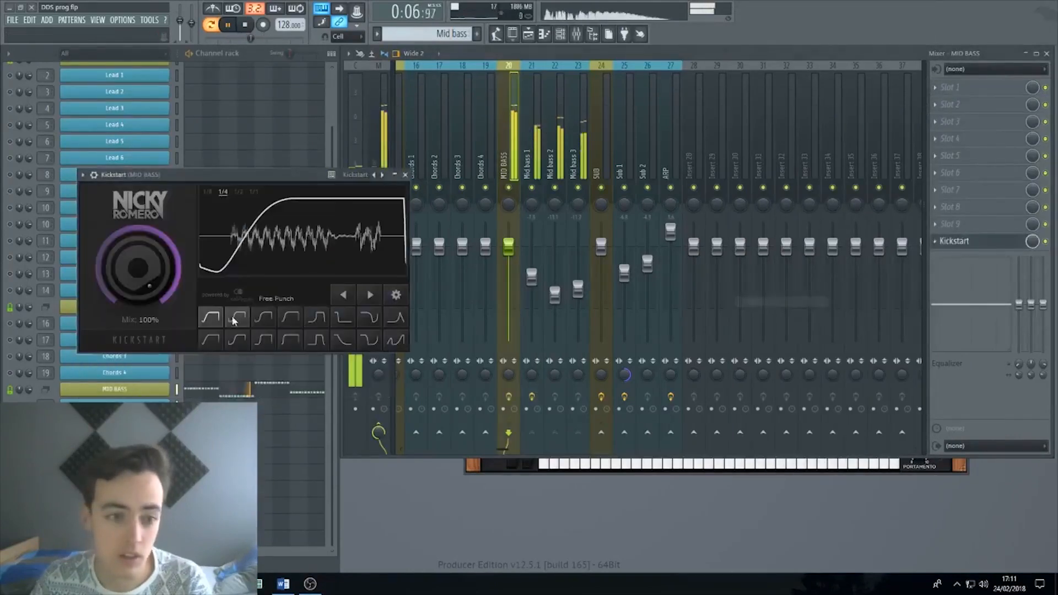
# - Add Sausage Fattener and Fruity Parametric EQ 2 to the MID BASS bus and move the EQ's lowest band slightly higher in frequency
pyautogui.click(406, 175)
pyautogui.click(935, 87)
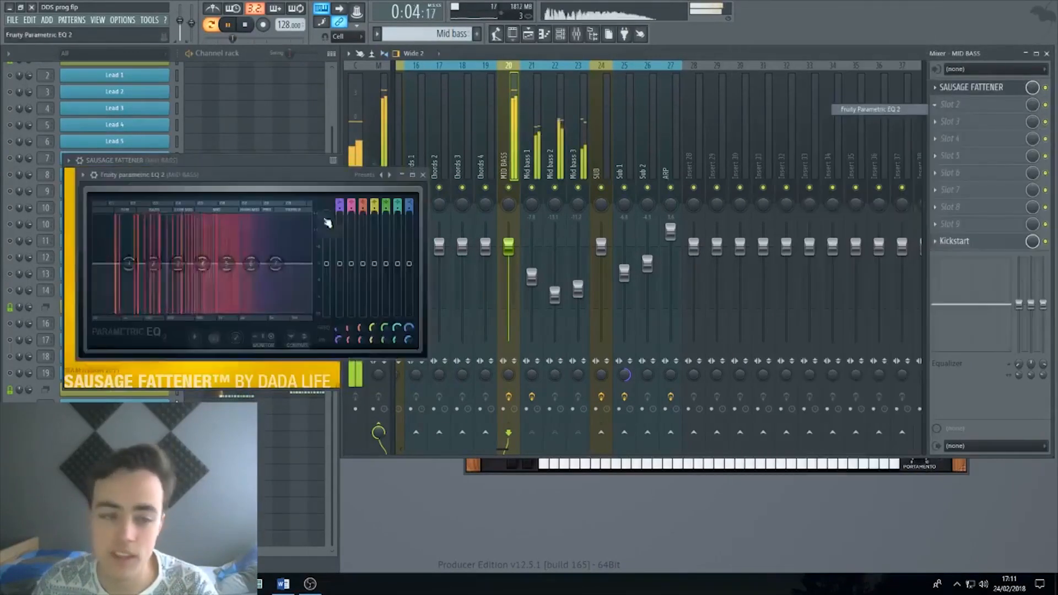
pyautogui.moveTo(129, 264); pyautogui.dragTo(152, 270)
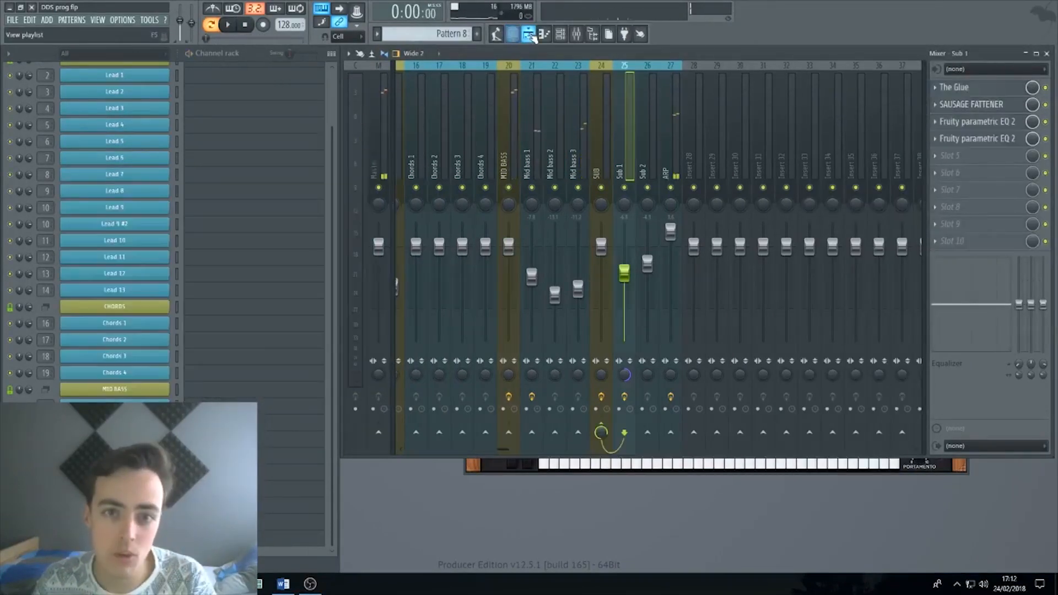
# - Play the arrangement from bar 57 with the mixer showing and raise the ARP track's fader
pyautogui.click(527, 34)
pyautogui.click(527, 75)
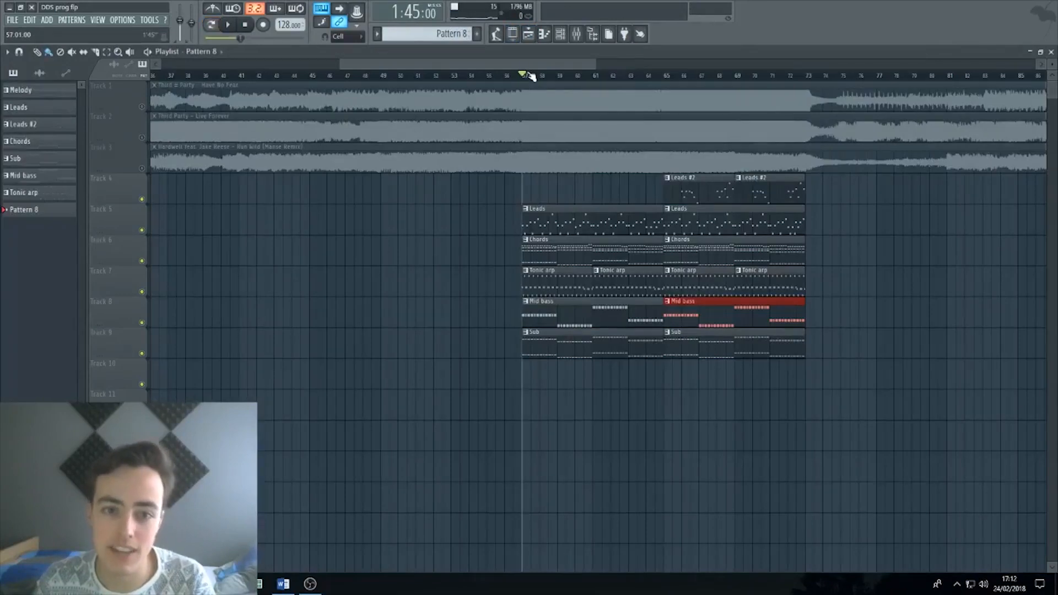
pyautogui.press('F9')
pyautogui.press('space')
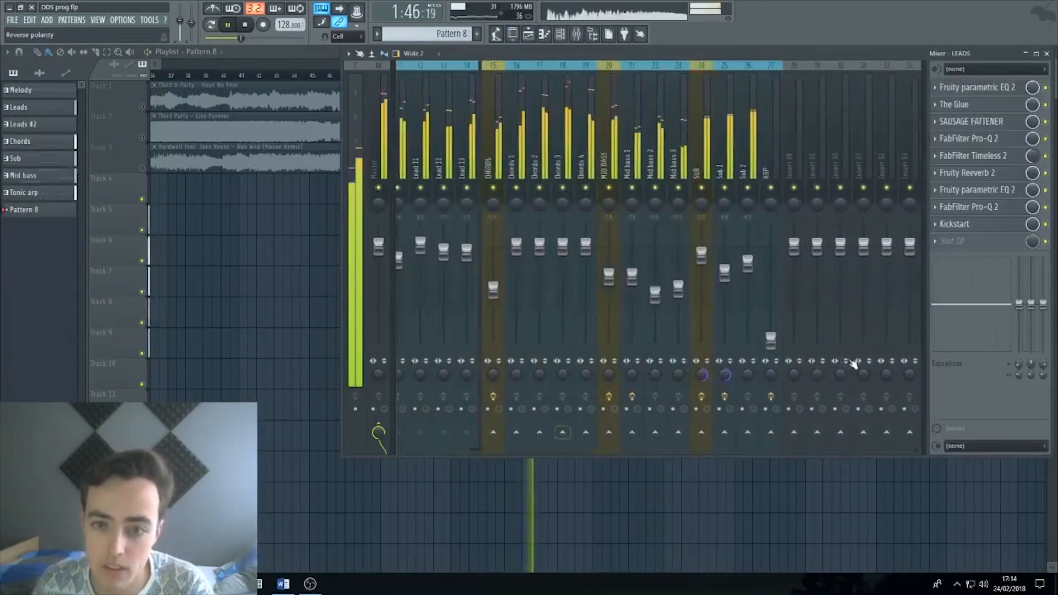
pyautogui.moveTo(783, 340); pyautogui.dragTo(783, 239)
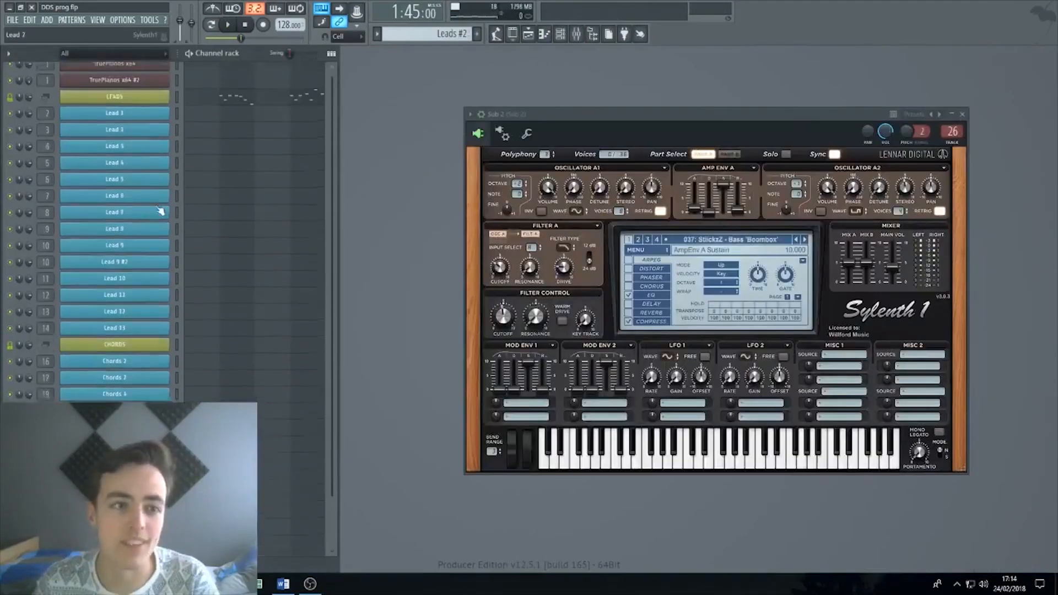
# - Open the notes of the LEADS channel in the Leads #2 pattern for inspection
pyautogui.scroll(1, 159, 211)
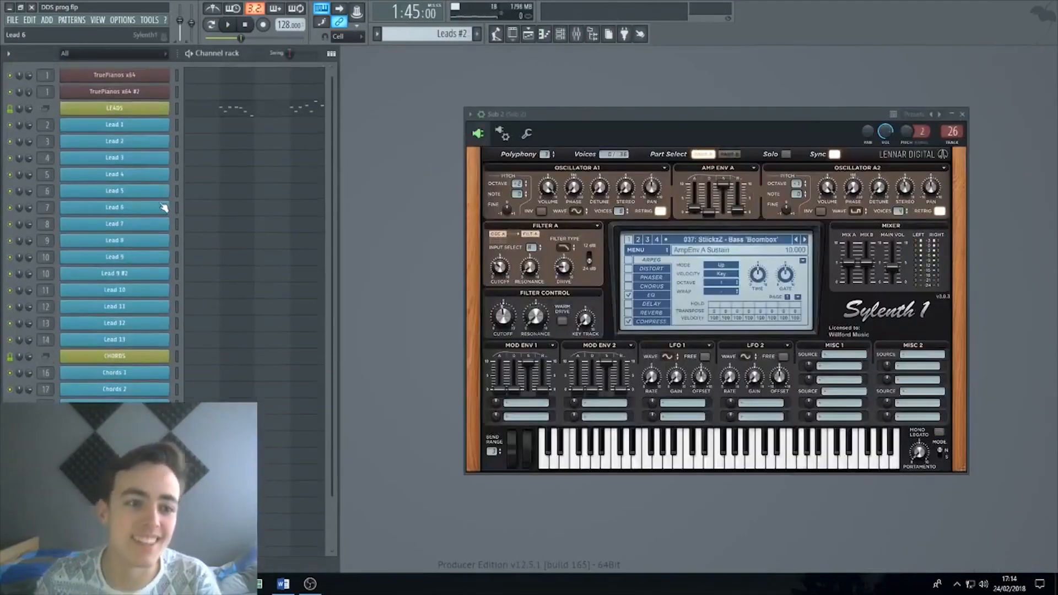
pyautogui.click(235, 113)
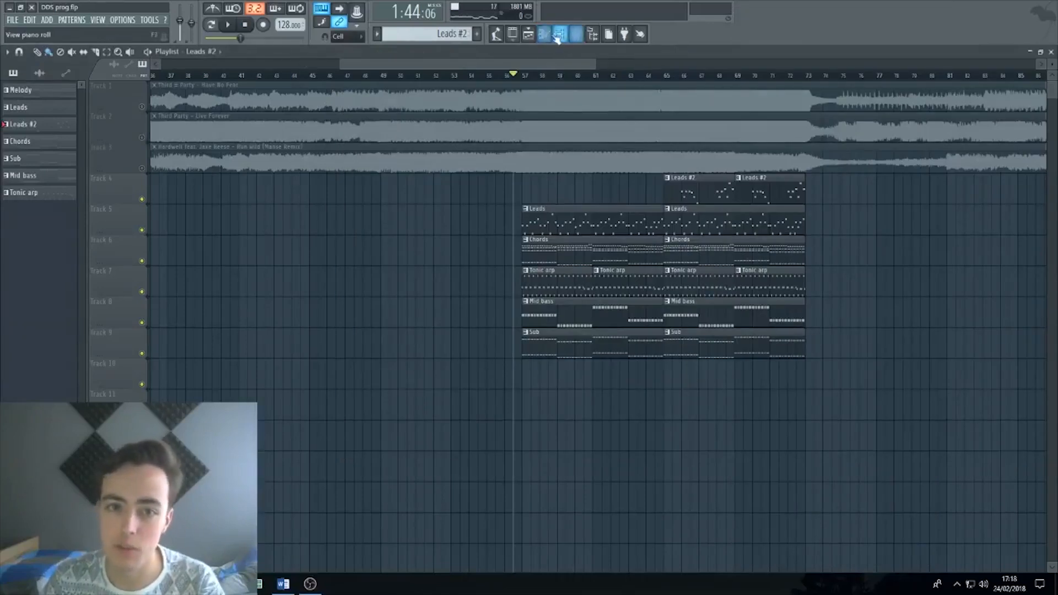
# - Audition samples from the KSHMR vol. 2 Punchy Kicks folder and place KSHMR Punchy Kick 19 (F#) on Track 10 at bar 57
pyautogui.click(529, 35)
pyautogui.click(61, 325)
pyautogui.click(74, 351)
pyautogui.click(73, 364)
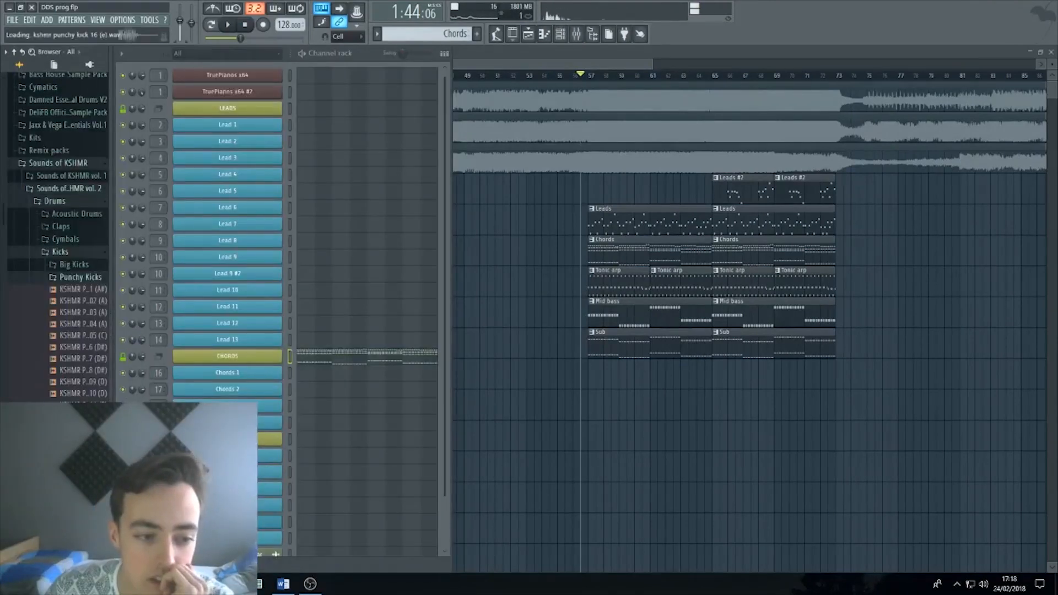
pyautogui.click(83, 485)
pyautogui.click(82, 497)
pyautogui.click(83, 497)
pyautogui.moveTo(83, 497); pyautogui.dragTo(583, 418)
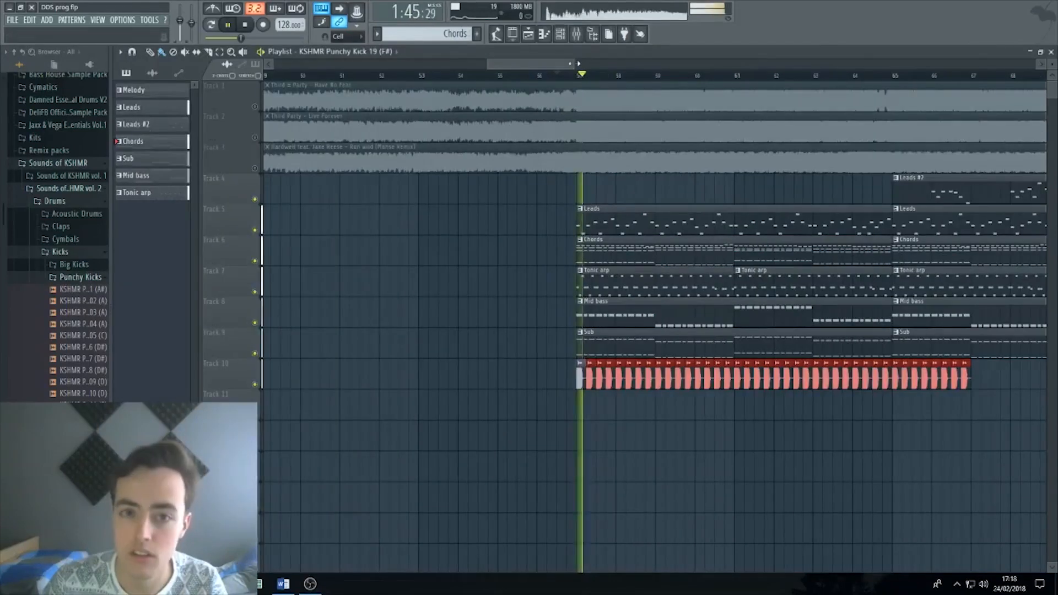
# - Listen to the kick in the drop and shift an upper band of its Fruity Parametric EQ 2 to a higher frequency
pyautogui.moveTo(576, 64); pyautogui.dragTo(727, 64)
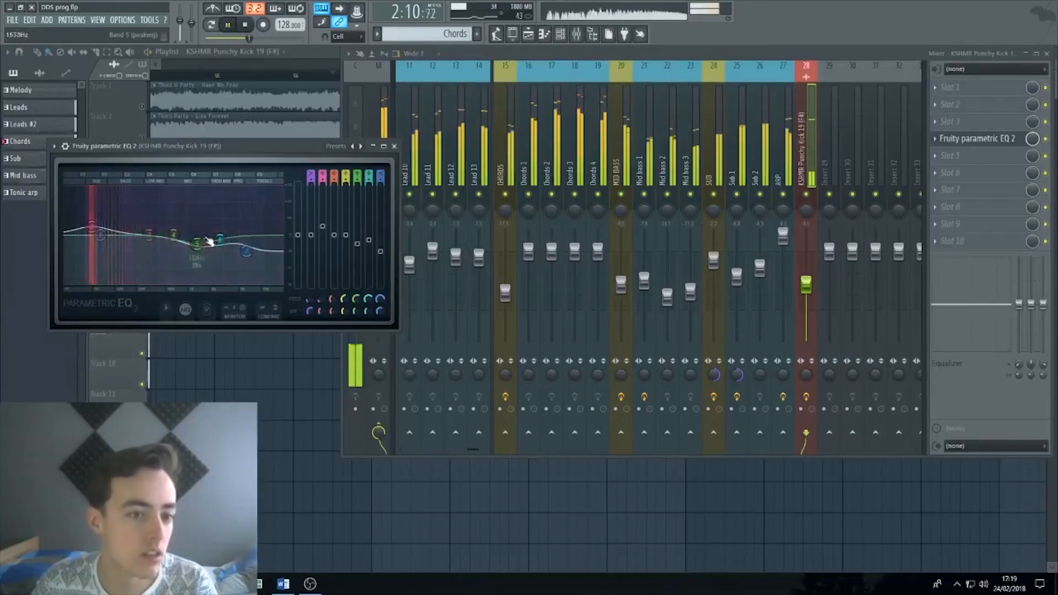
pyautogui.moveTo(220, 239); pyautogui.dragTo(248, 243)
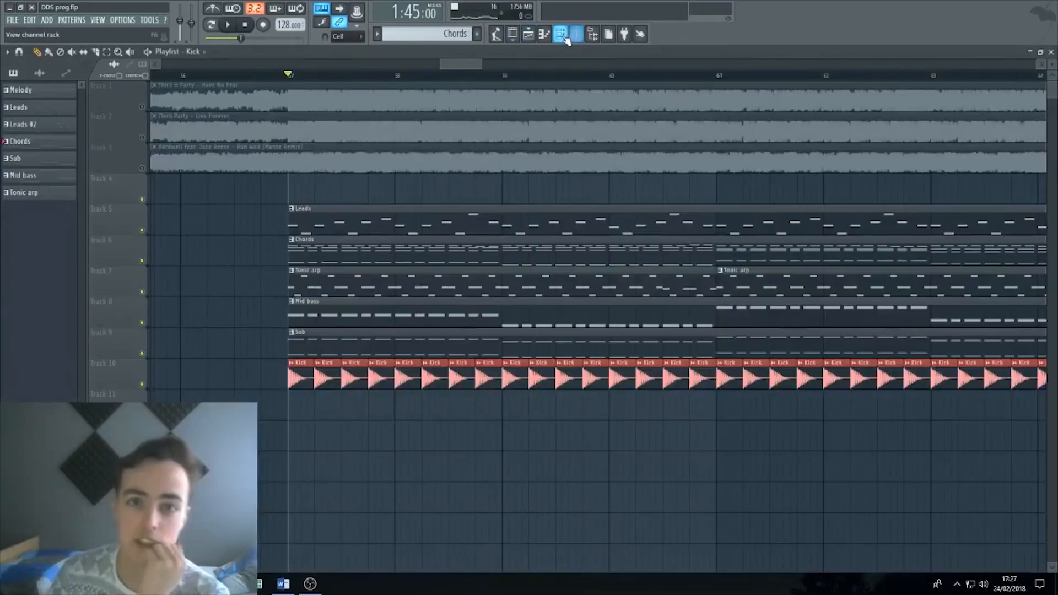
# - Open the KSHMR_Fills folder of Sounds of KSHMR vol. 1 in the sample browser
pyautogui.click(594, 34)
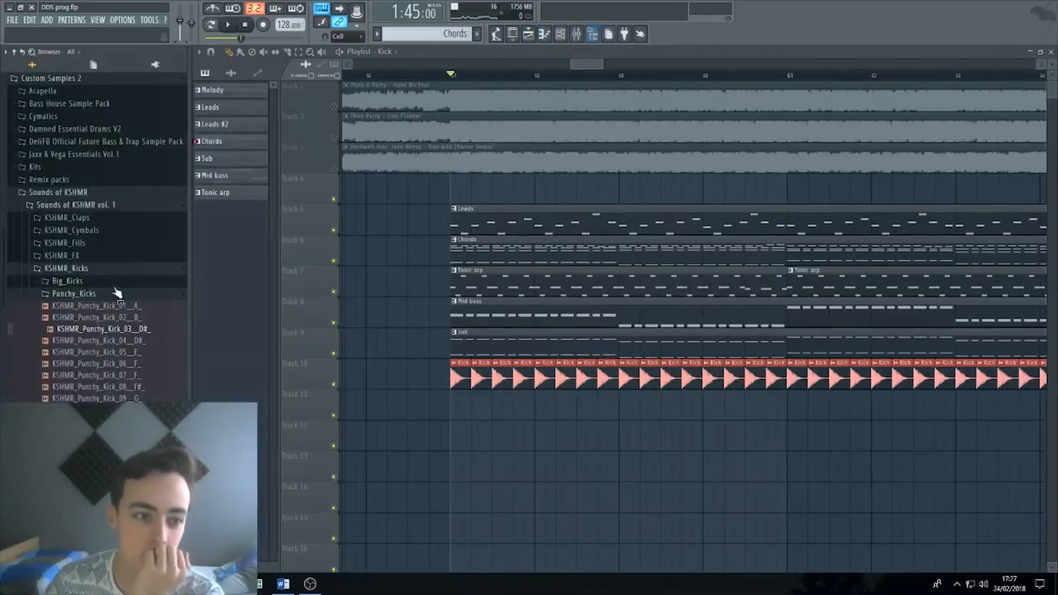
pyautogui.scroll(-2, 91, 298)
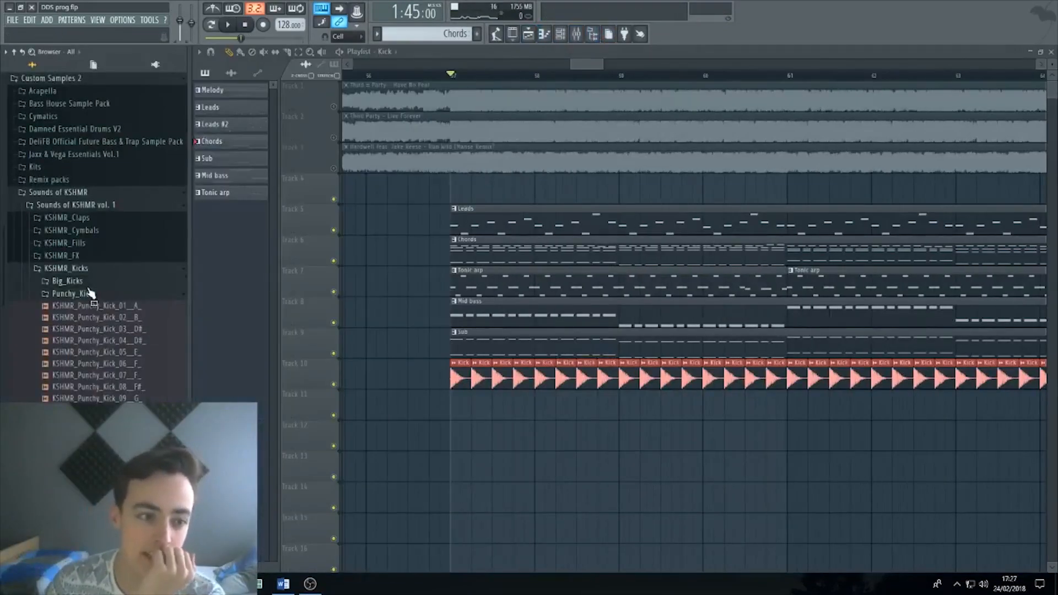
pyautogui.click(88, 245)
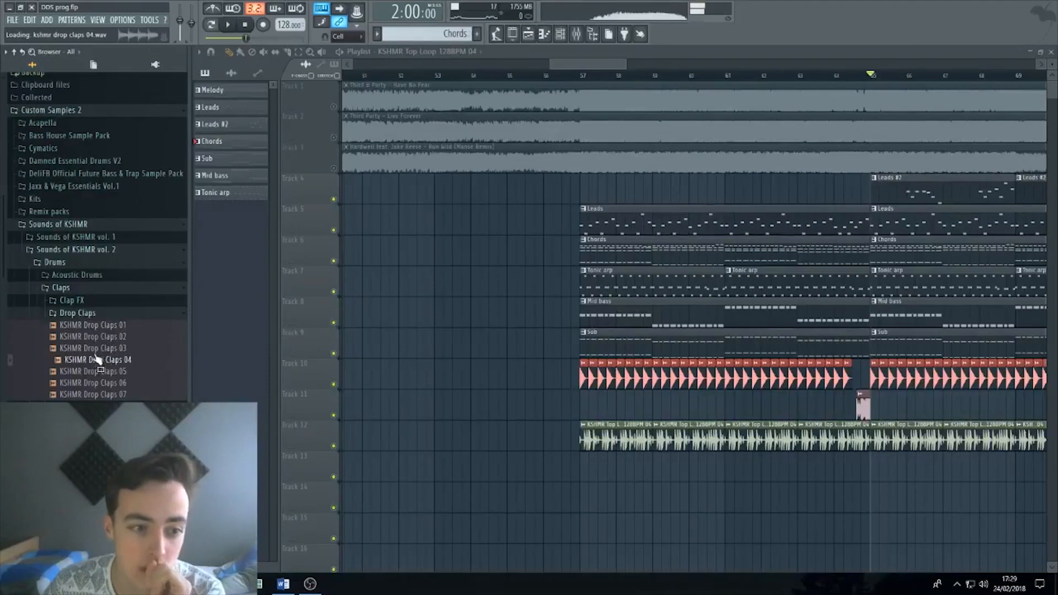
# - Audition KSHMR Drop Claps 03, 02, 01 and 06 from the Drop Claps folder
pyautogui.click(97, 349)
pyautogui.click(101, 337)
pyautogui.click(102, 326)
pyautogui.click(101, 382)
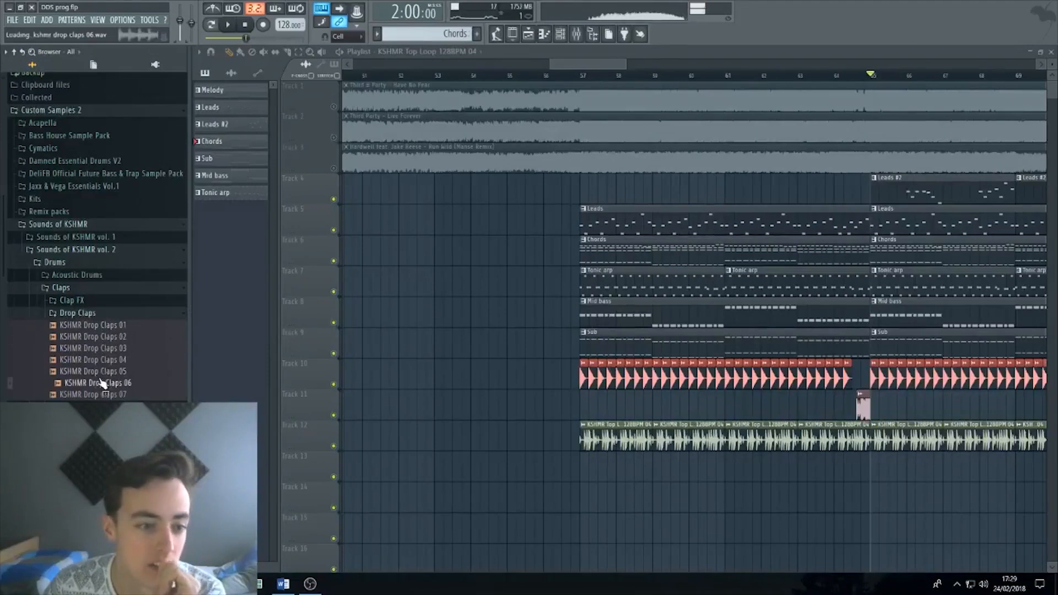
# - Lay one-bar KSHMR Drop Claps 07 clips along Track 13 from bar 58 through bar 64
pyautogui.click(623, 472)
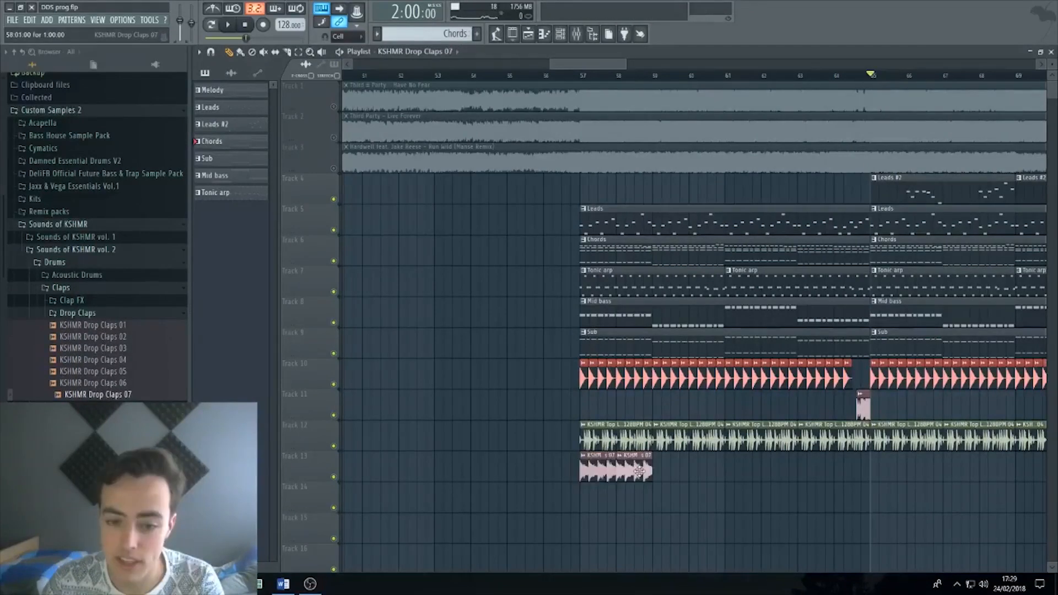
pyautogui.click(657, 472)
pyautogui.click(696, 470)
pyautogui.click(733, 470)
pyautogui.click(771, 471)
pyautogui.click(811, 475)
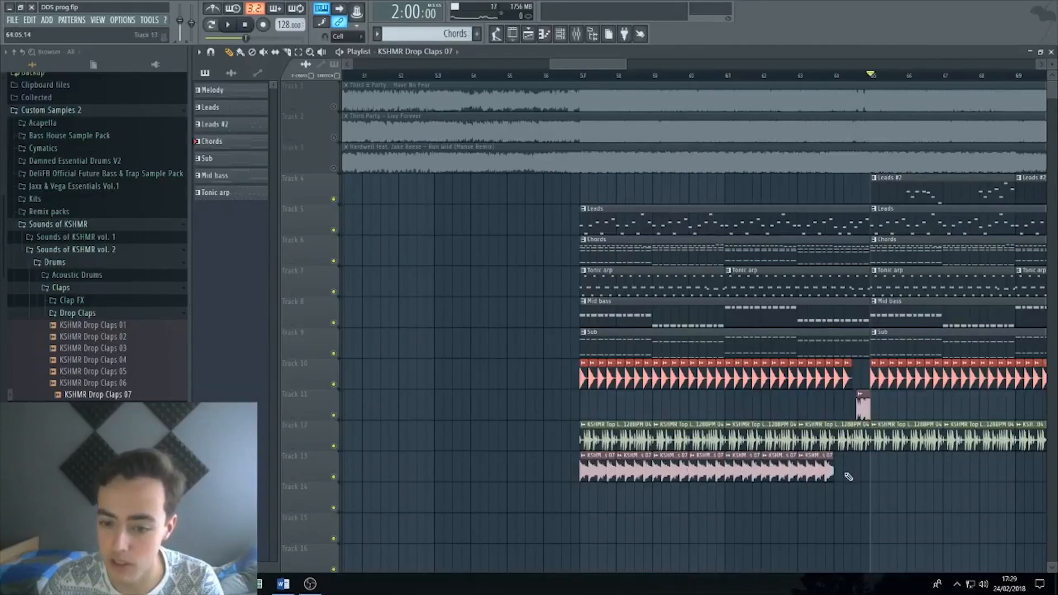
pyautogui.click(849, 475)
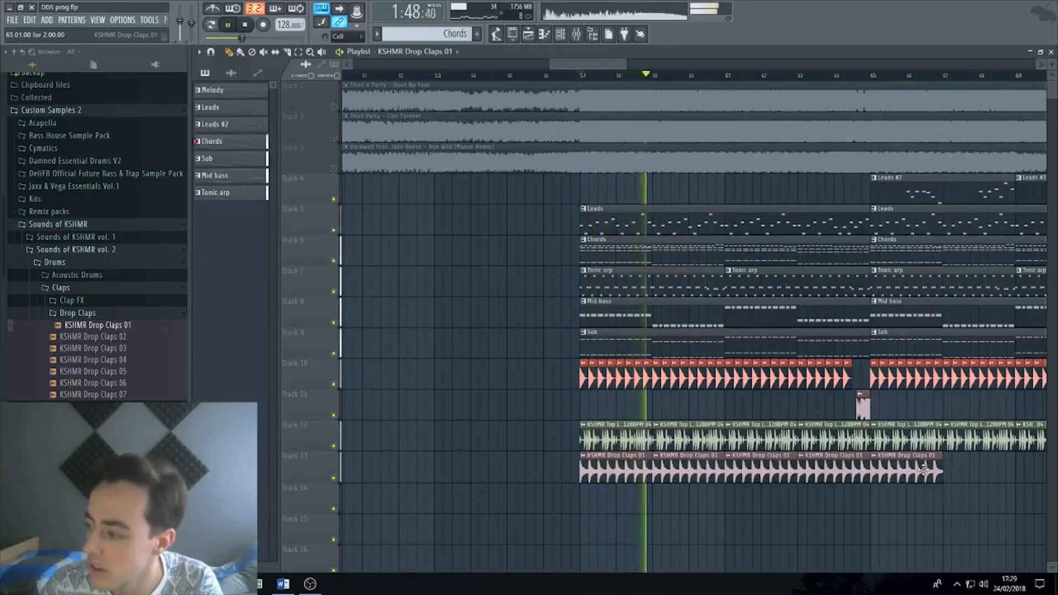
# - Add KSHMR Hard Snare 12 (F#) from the Hard Snares samples as repeating hits on Track 15 in the drop's second half
pyautogui.click(68, 263)
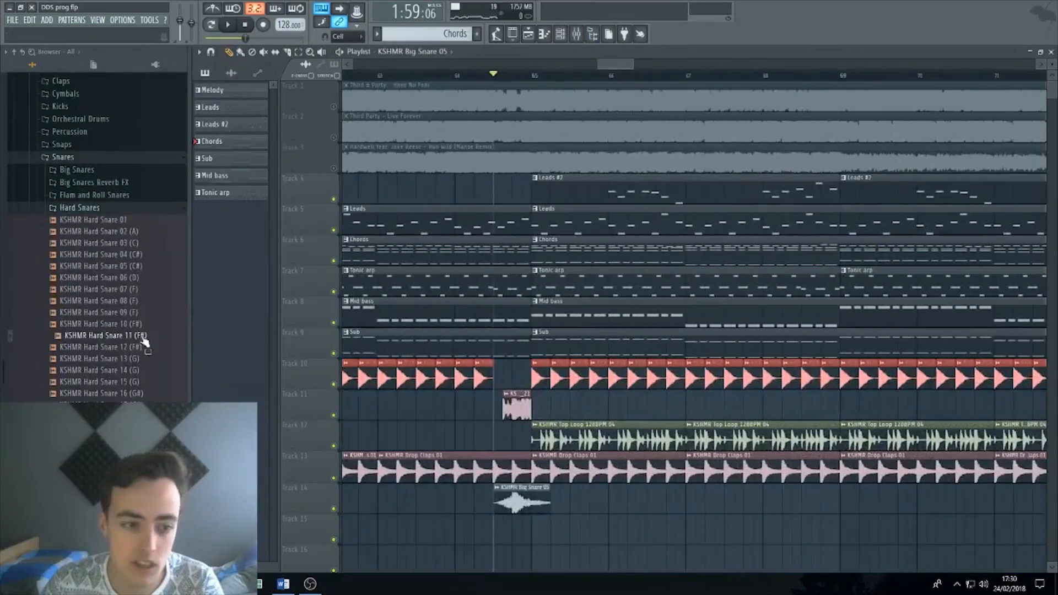
pyautogui.moveTo(135, 347); pyautogui.dragTo(487, 507)
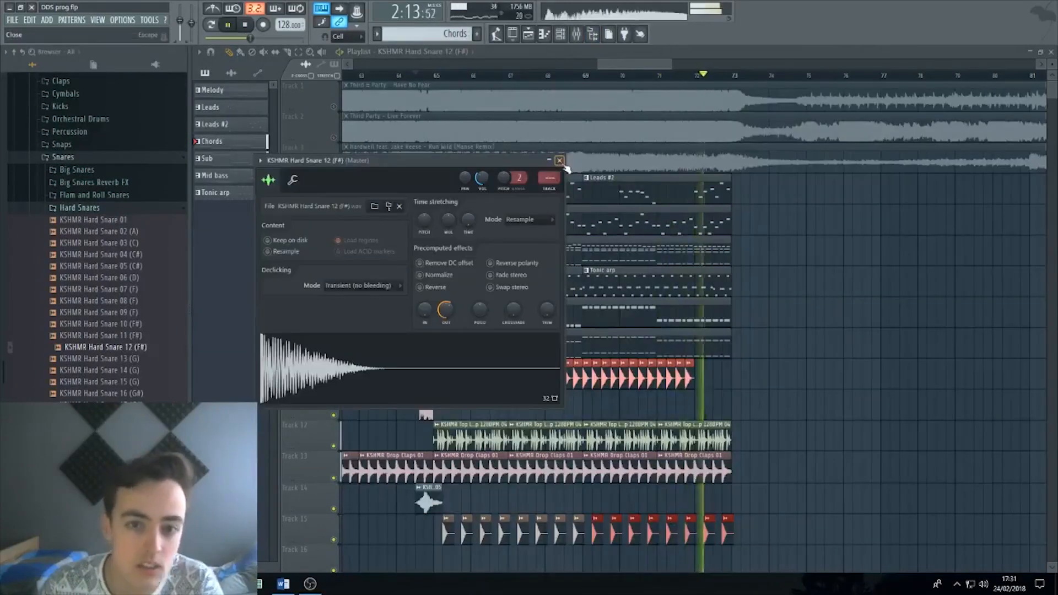
pyautogui.click(760, 326)
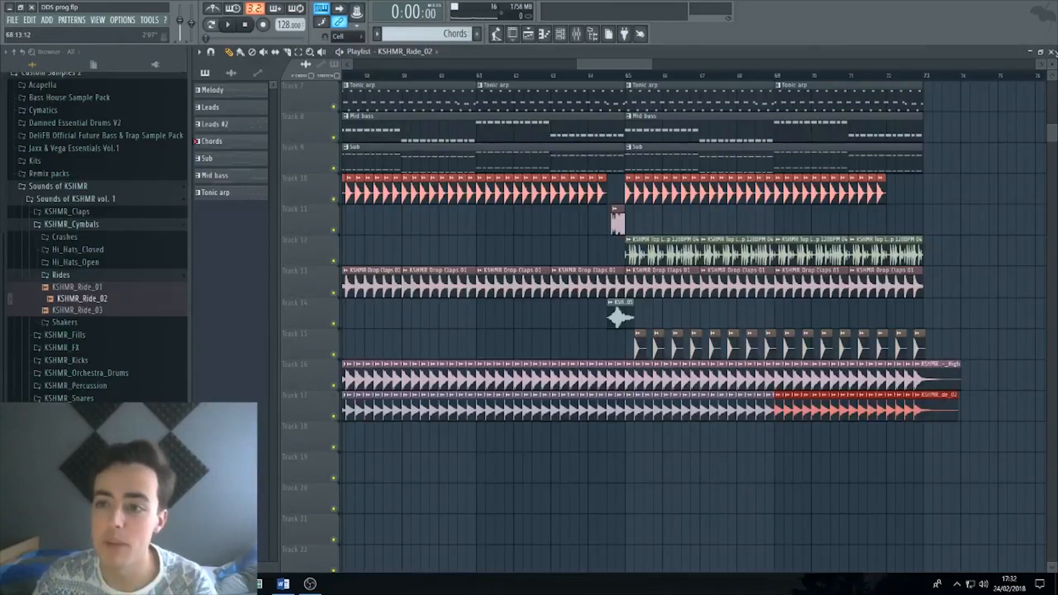
# - Collapse the Sounds of KSHMR vol. 1 folder in the sample browser and open Sounds of KSHMR vol. 2
pyautogui.click(1052, 51)
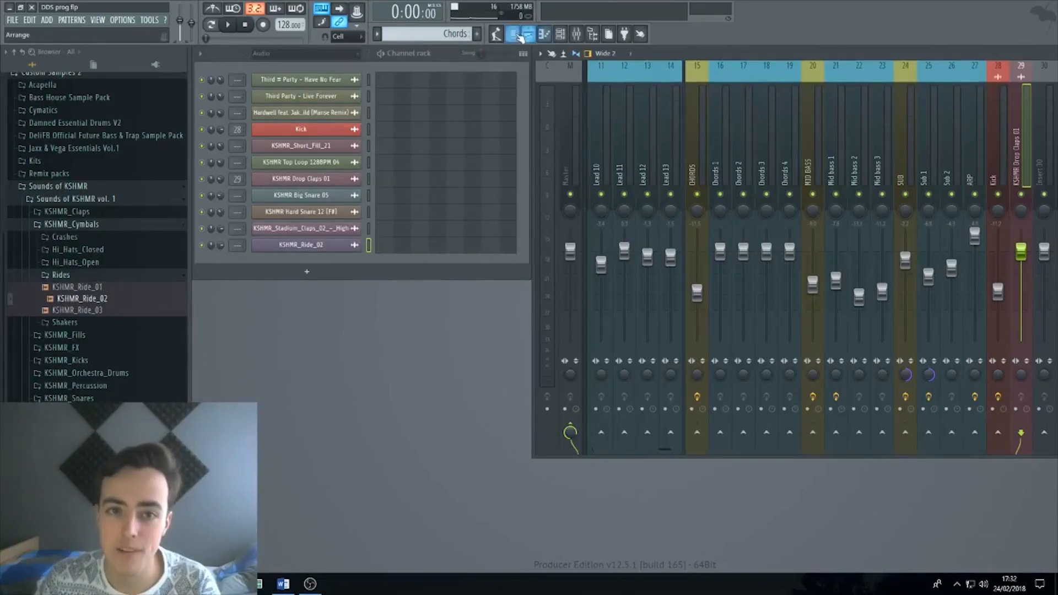
pyautogui.hotkey('alt', 'F8')
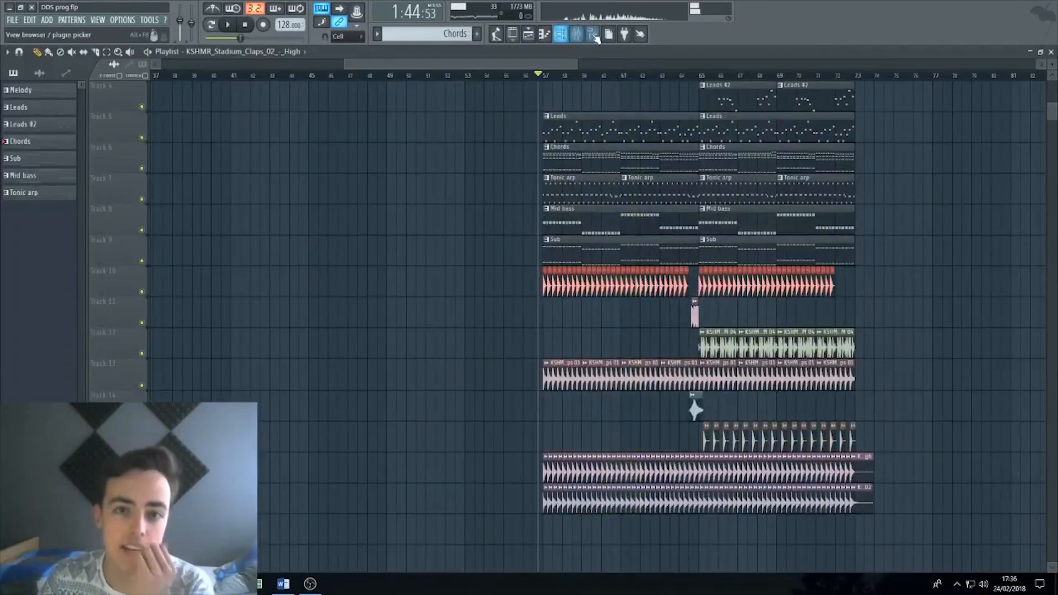
pyautogui.hotkey('alt', 'F8')
pyautogui.scroll(-1, 98, 281)
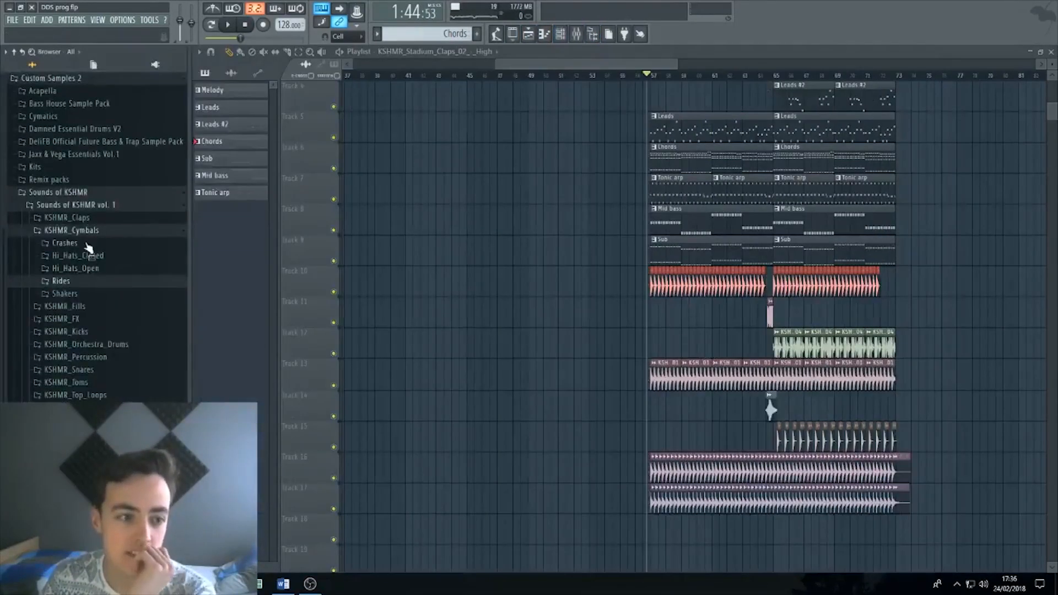
pyautogui.click(84, 205)
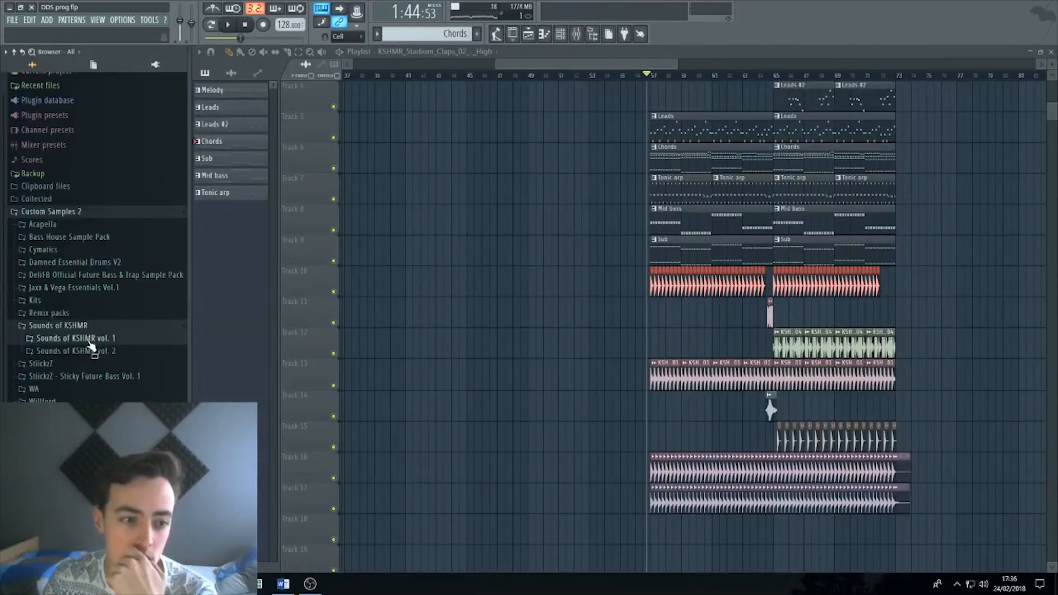
pyautogui.click(87, 350)
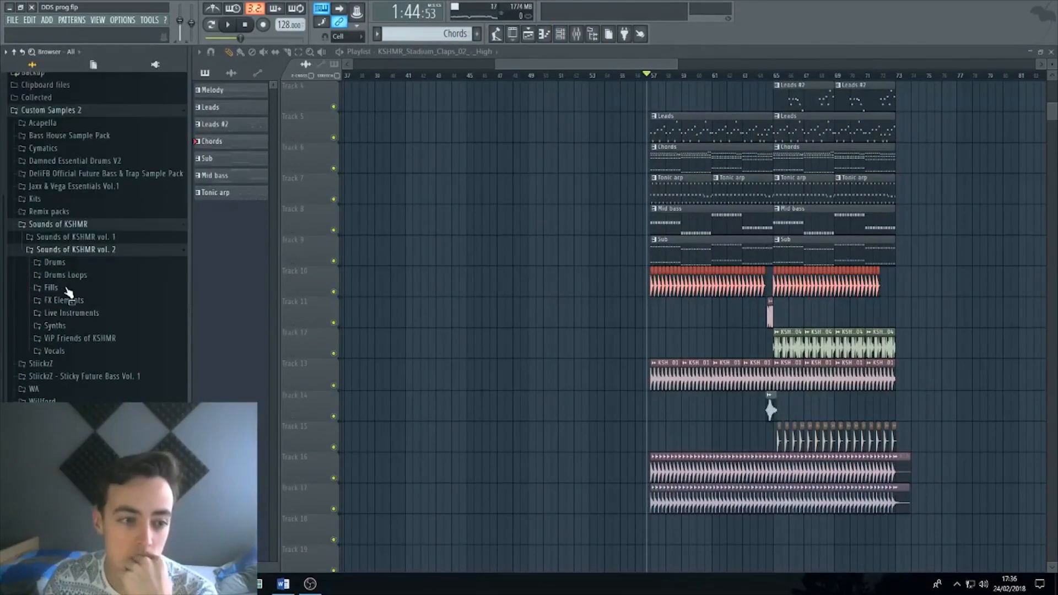
# - Add KSHMR Short Fill 128BPM 19 from the vol. 2 Fills samples to Track 18 just before bar 65
pyautogui.click(66, 289)
pyautogui.click(66, 289)
pyautogui.click(62, 289)
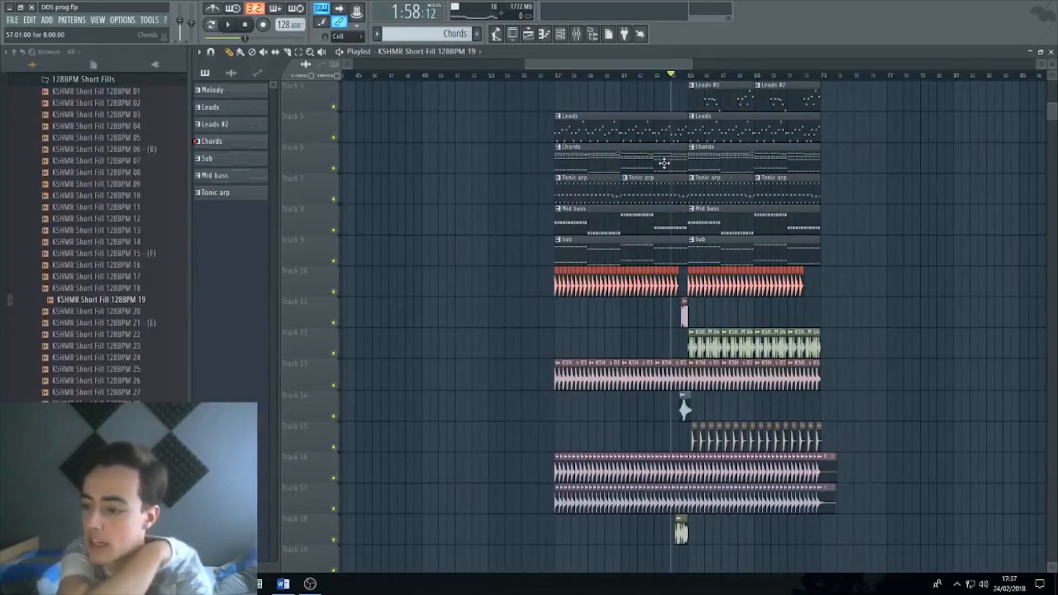
# - Browse the Glitches folder in the FX Elements of Sounds of KSHMR vol. 2
pyautogui.click(33, 317)
pyautogui.click(62, 310)
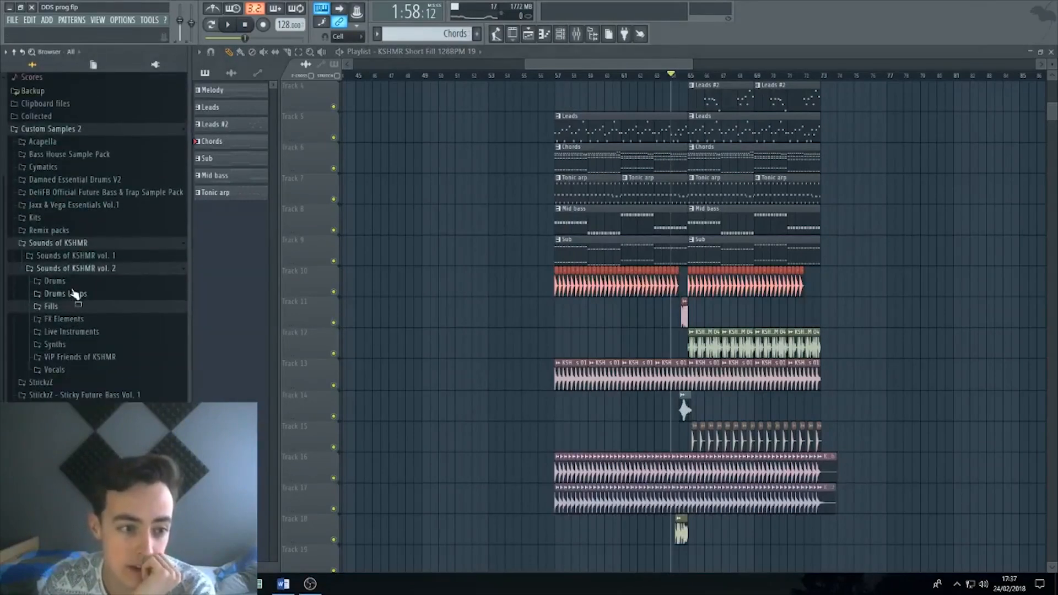
pyautogui.click(72, 319)
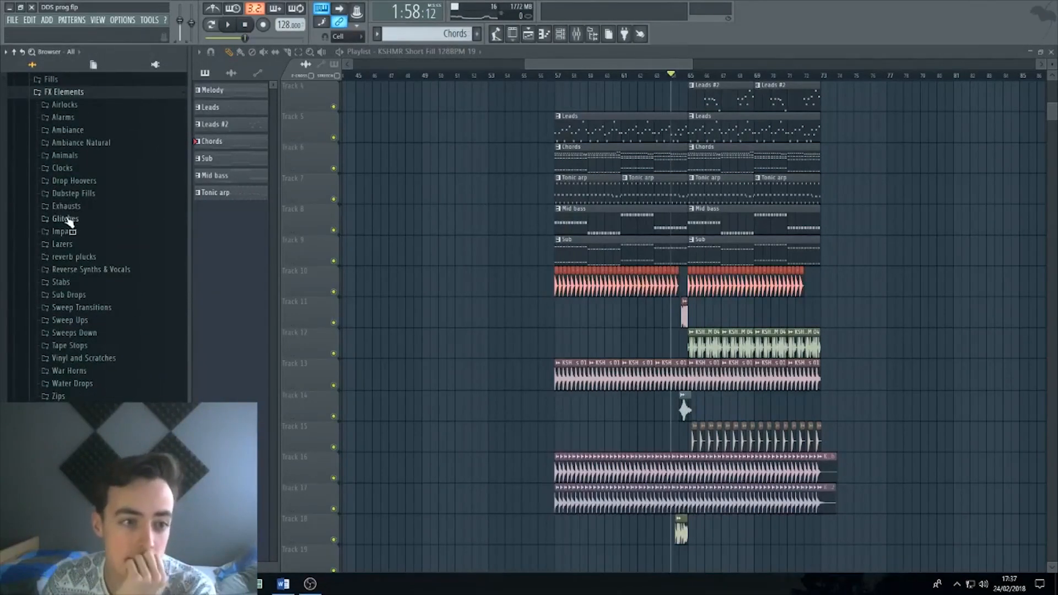
pyautogui.click(68, 220)
pyautogui.click(83, 260)
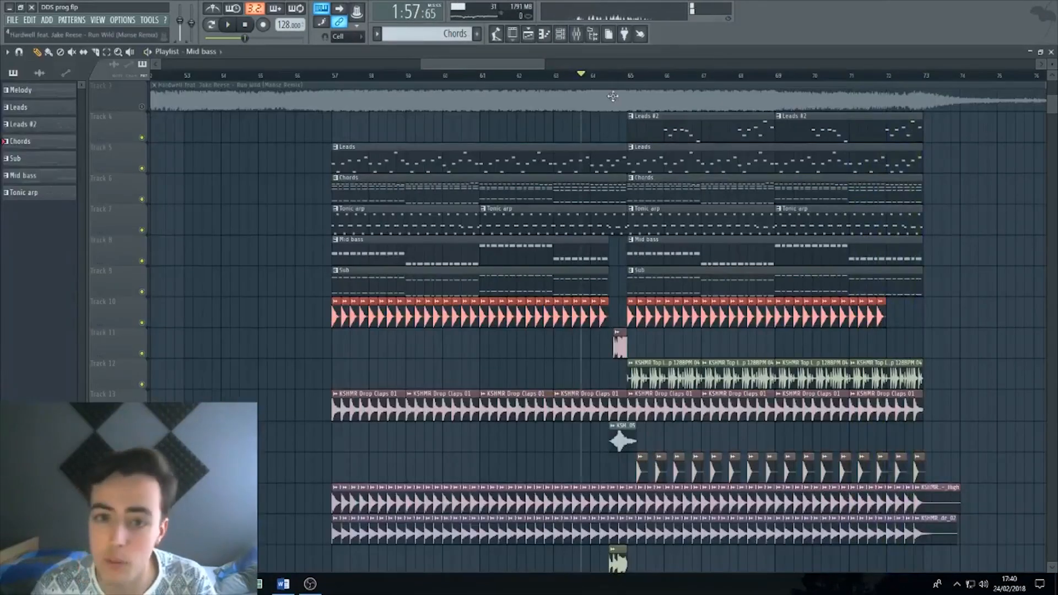
# - Play back the transition leading into the drop's second half at bar 65
pyautogui.click(610, 75)
pyautogui.press('space')
pyautogui.click(576, 75)
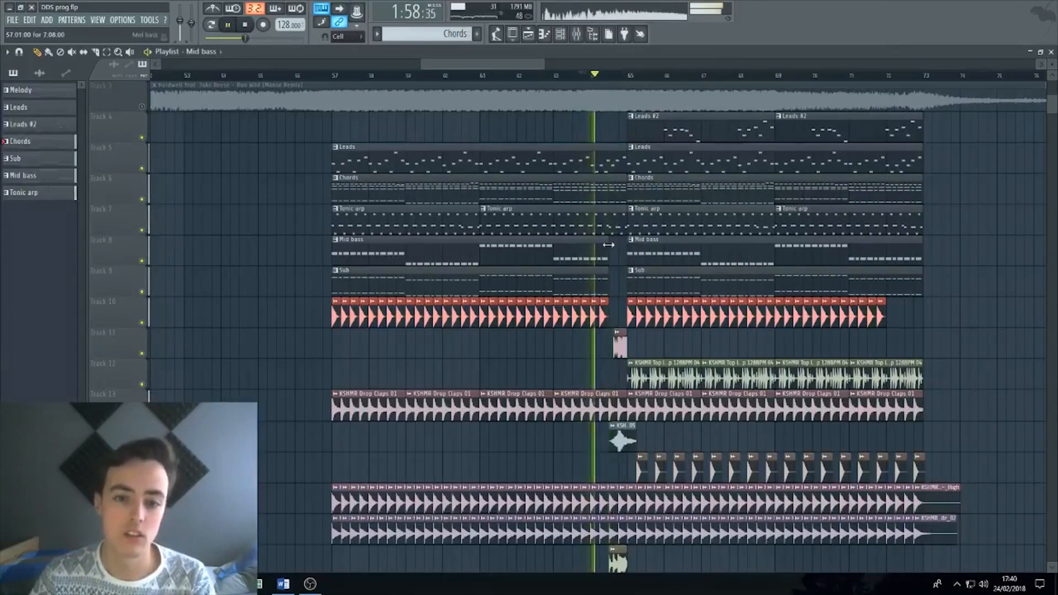
pyautogui.press('space')
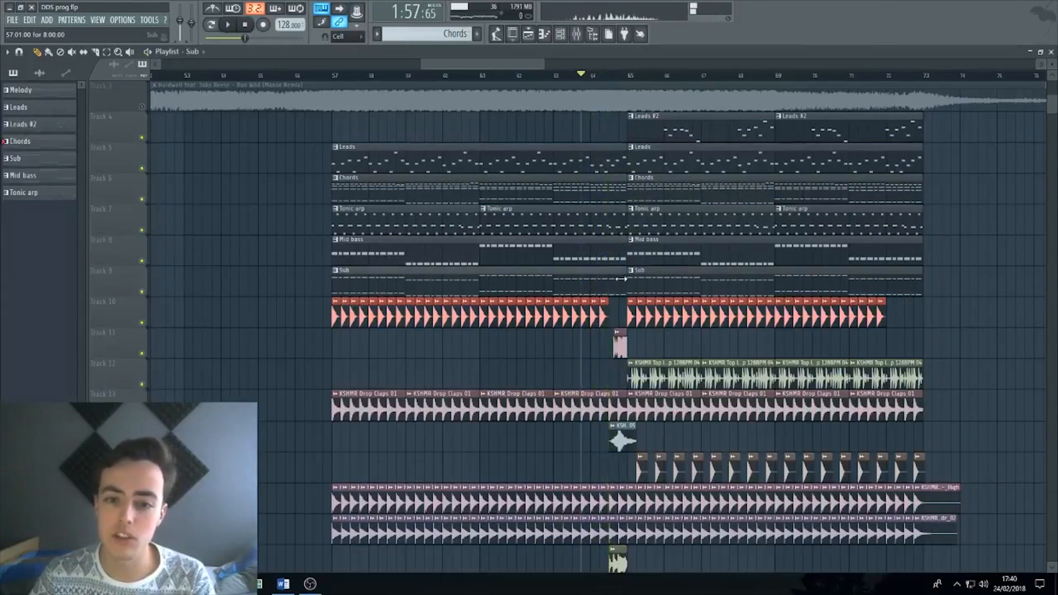
# - Automate the Master's Fruity parametric EQ 2 Band 1 frequency with a short Track 21 clip around bar 64 and play the transition
pyautogui.click(600, 75)
pyautogui.click(575, 34)
pyautogui.click(378, 157)
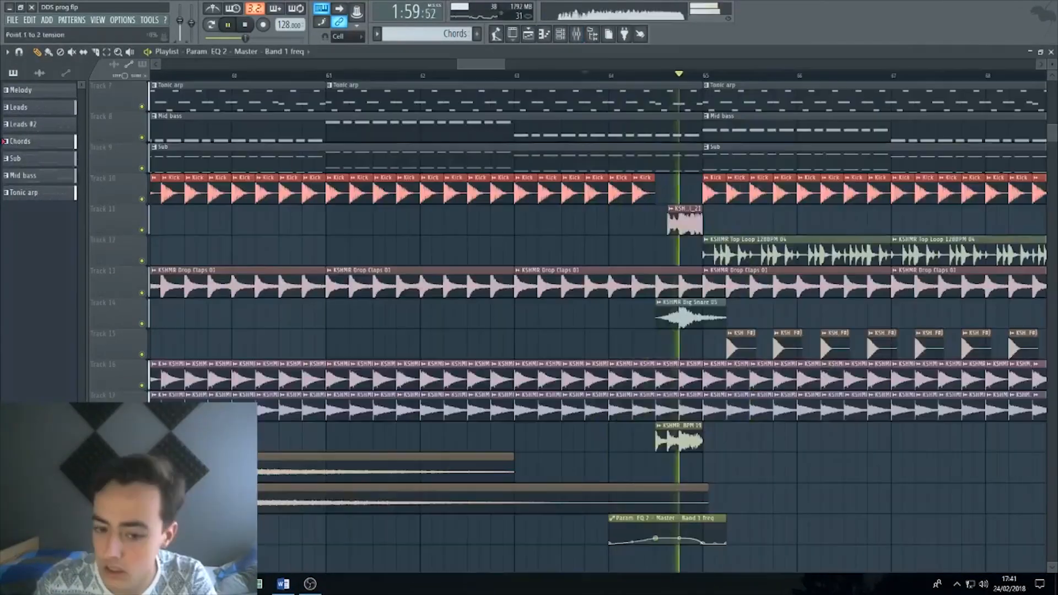
pyautogui.press('space')
pyautogui.press('space')
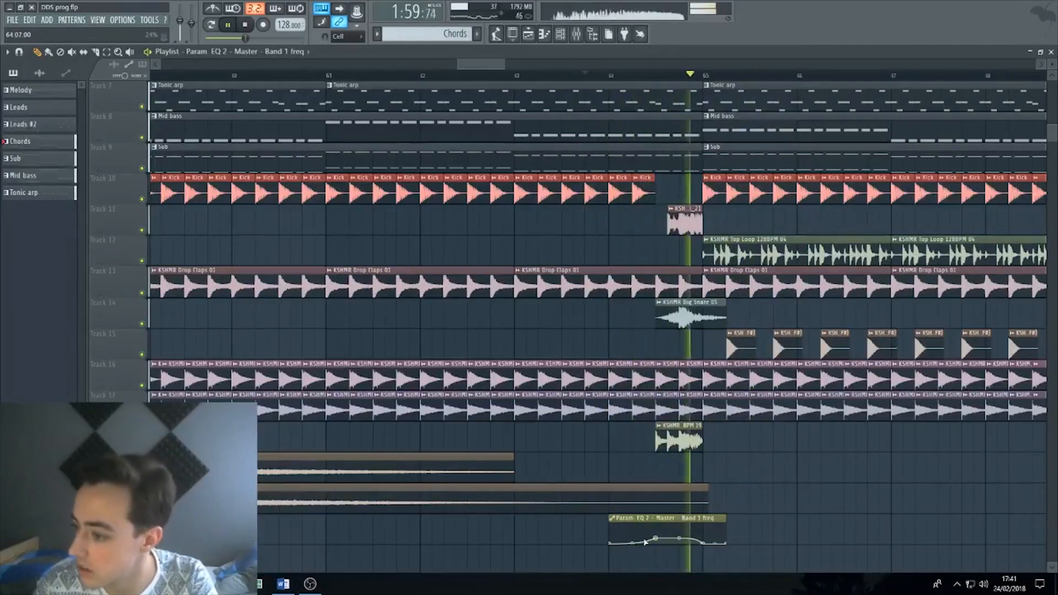
pyautogui.press('space')
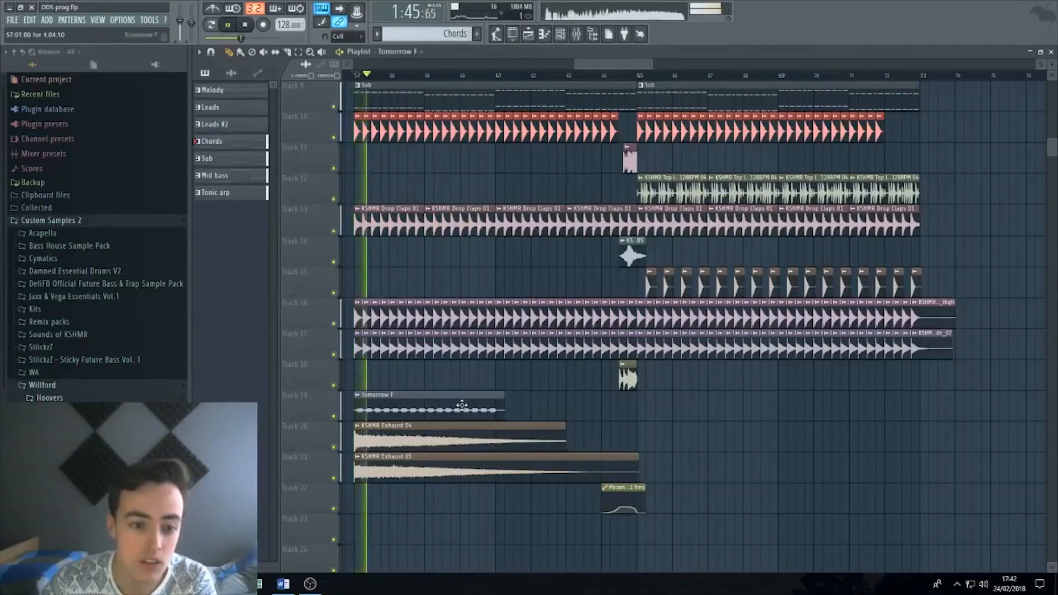
# - Trim the Tomorrow F loop on Track 19 to four bars and repeat it up to bar 73
pyautogui.moveTo(504, 397); pyautogui.dragTo(495, 398)
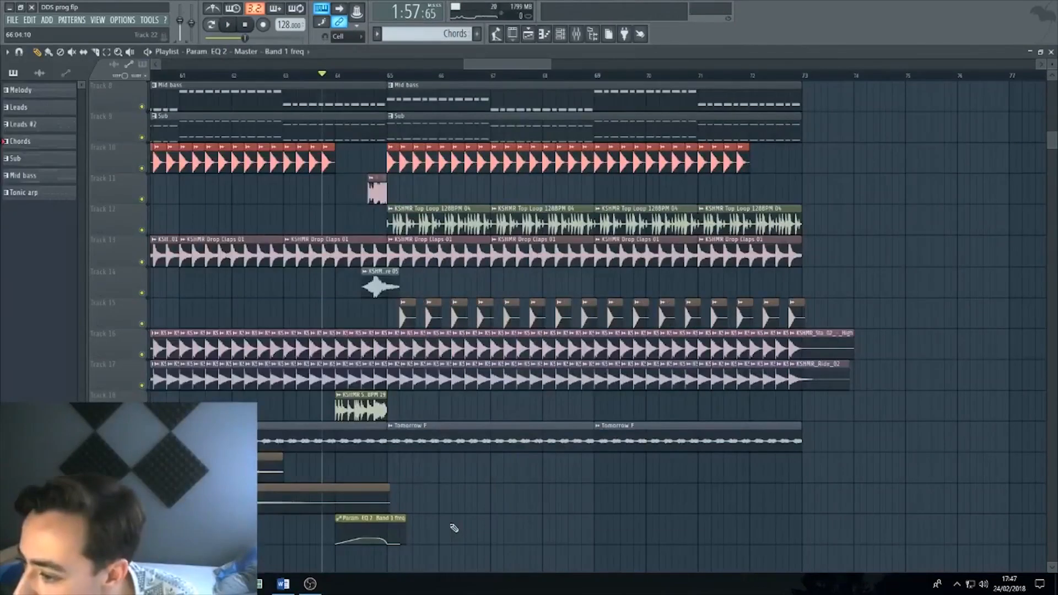
# - Insert the dblue_TapeStop effect on the LEADS mixer track
pyautogui.scroll(7, 402, 224)
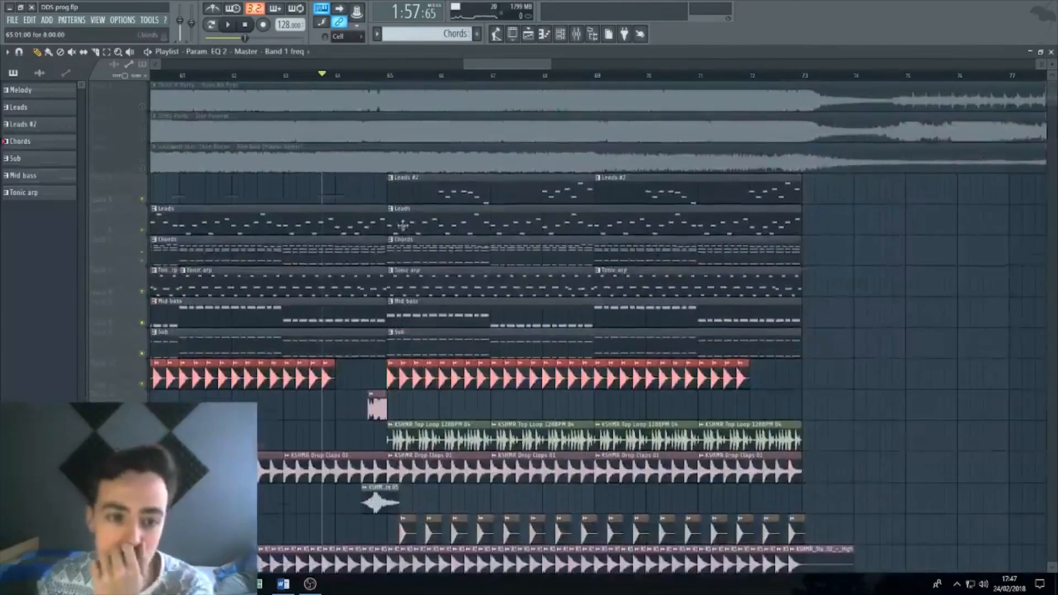
pyautogui.scroll(-3, 402, 225)
pyautogui.scroll(2, 502, 68)
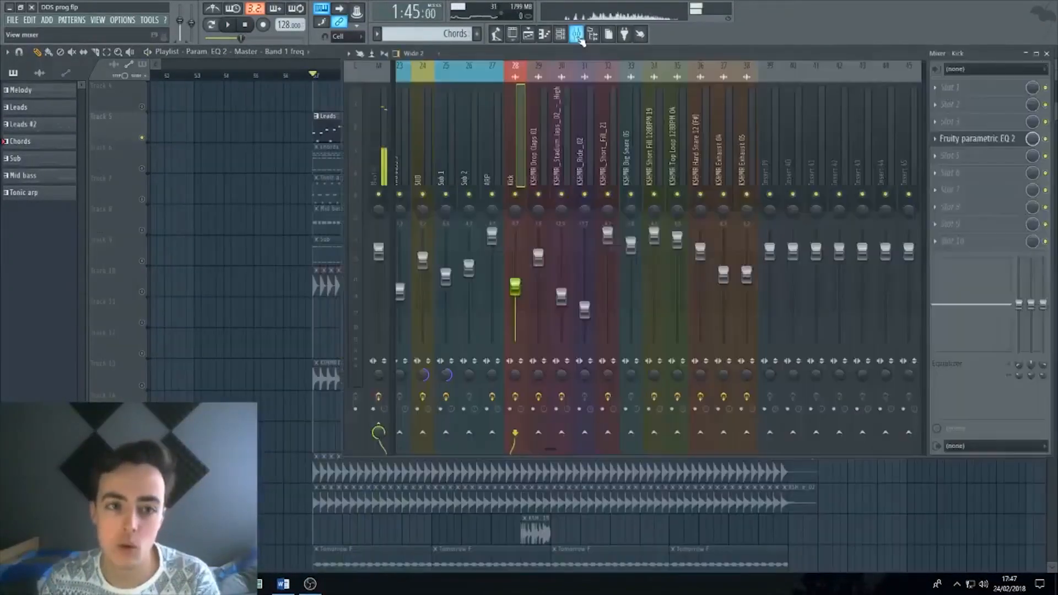
pyautogui.moveTo(517, 447); pyautogui.dragTo(337, 444)
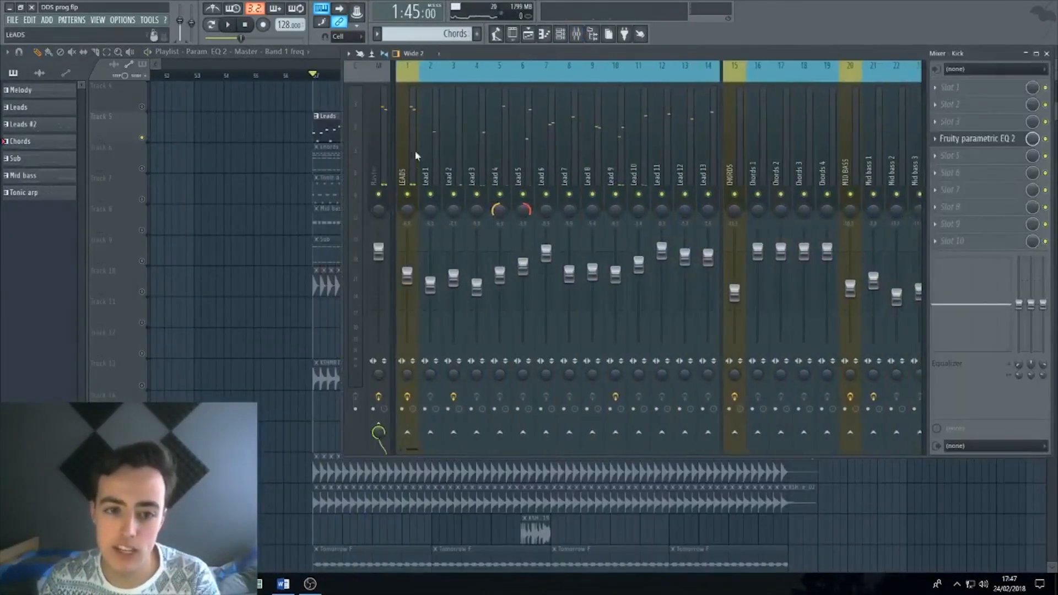
pyautogui.click(412, 160)
pyautogui.click(982, 242)
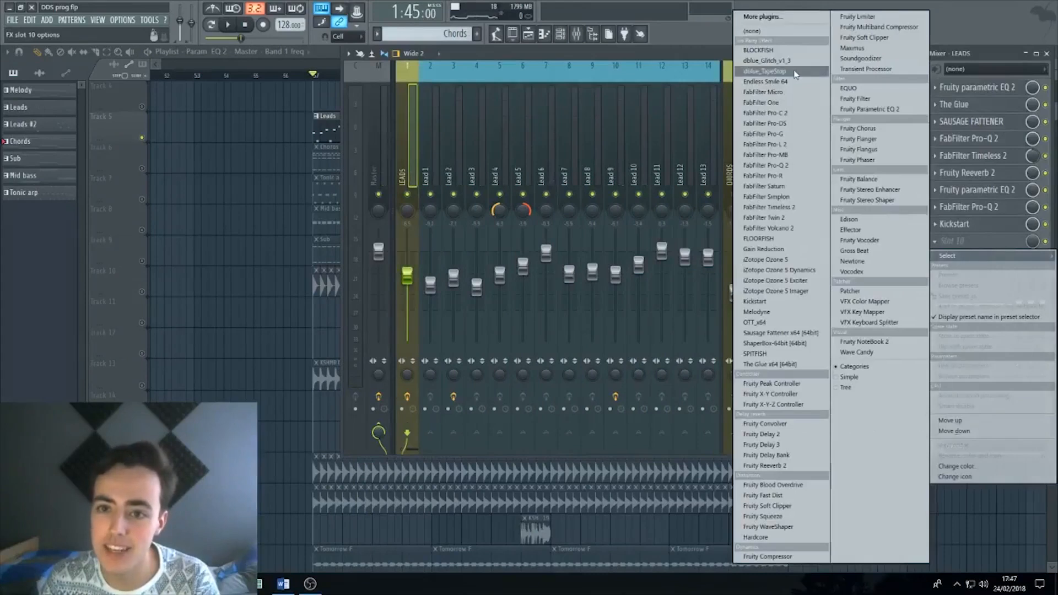
pyautogui.click(764, 72)
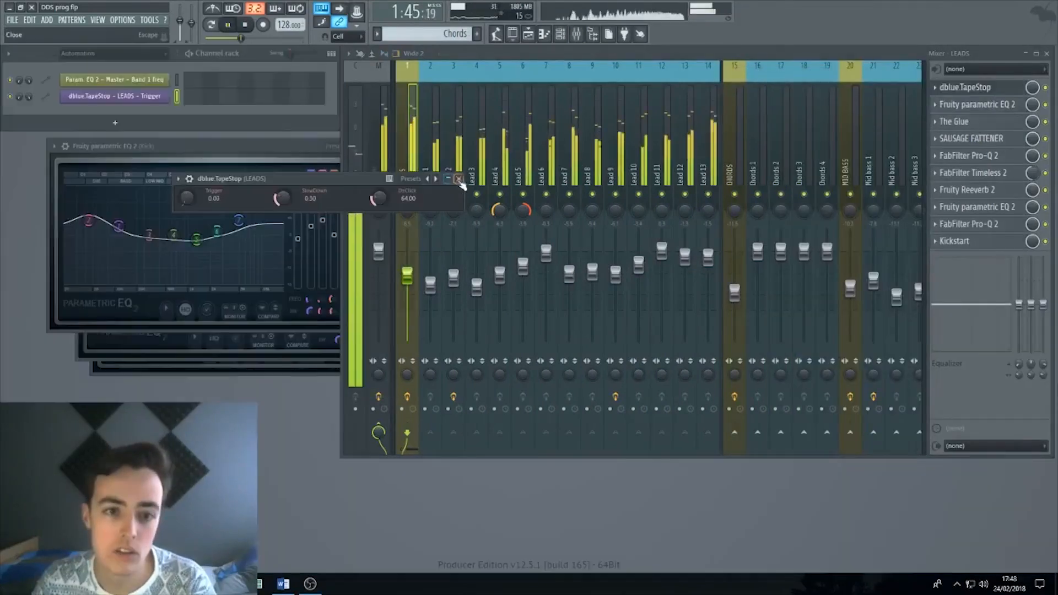
# - Shape the LEADS TapeStop Trigger automation clip on Track 4 at bar 57 as a rising ramp with a sharp drop
pyautogui.click(458, 179)
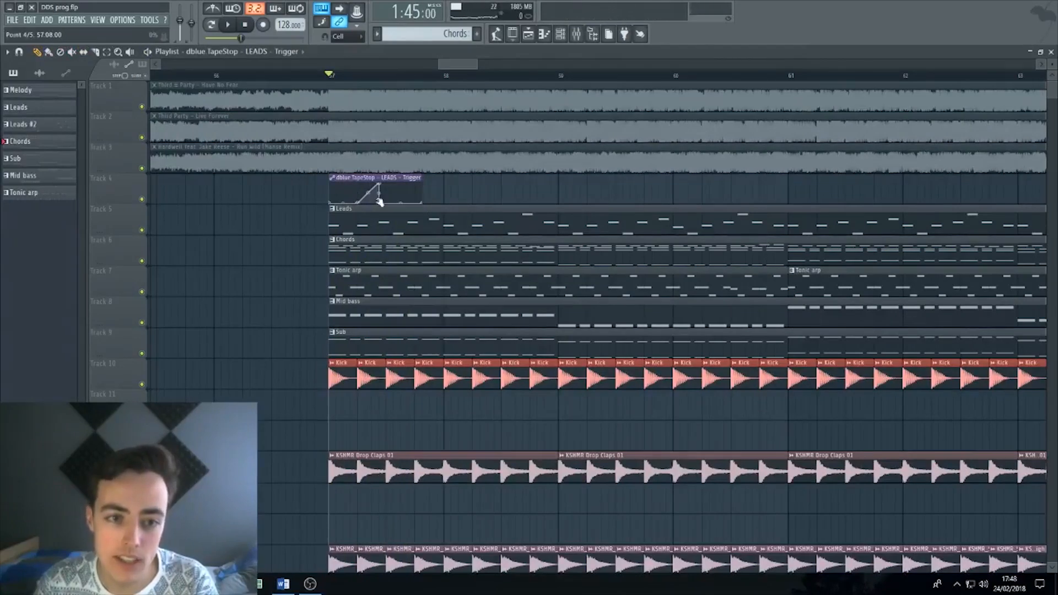
pyautogui.click(379, 207)
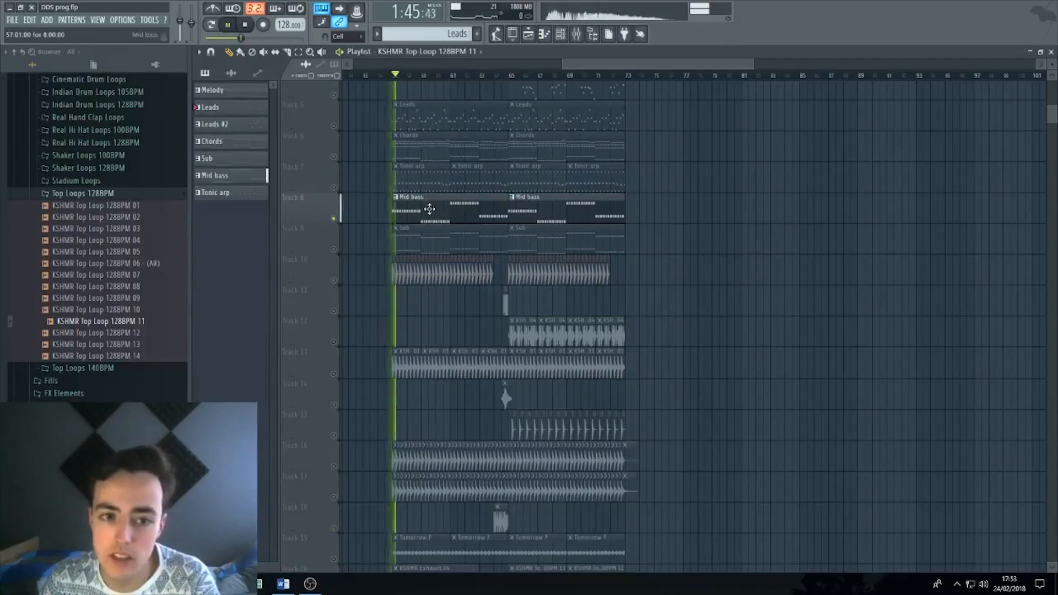
# - Inspect the Mid bass notes in the piano roll and set Mid bass 1's Sylenth1 portamento time to 425.594 ms
pyautogui.doubleClick(427, 208)
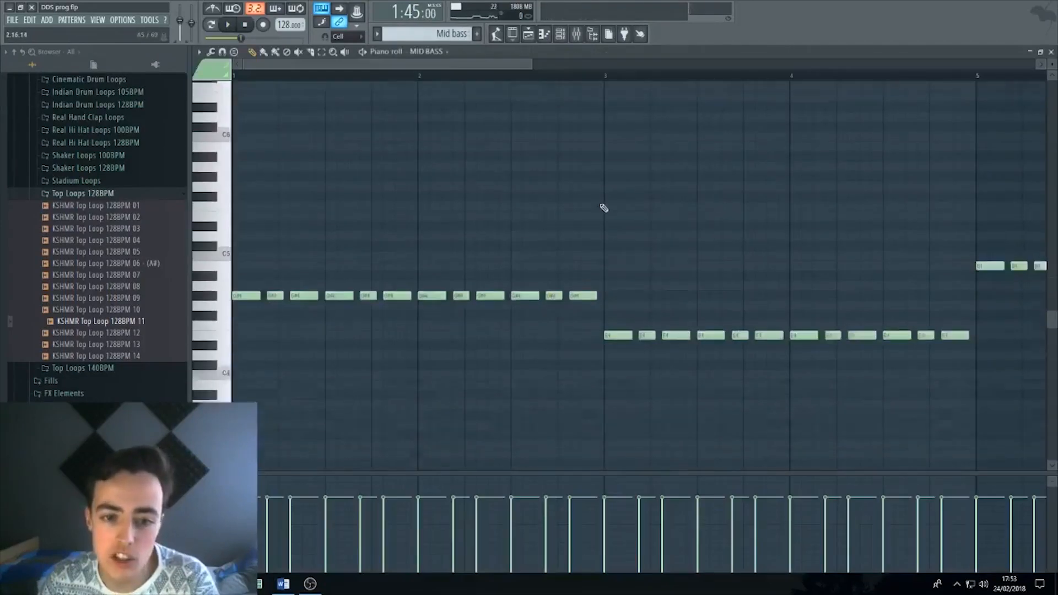
pyautogui.scroll(-2, 603, 207)
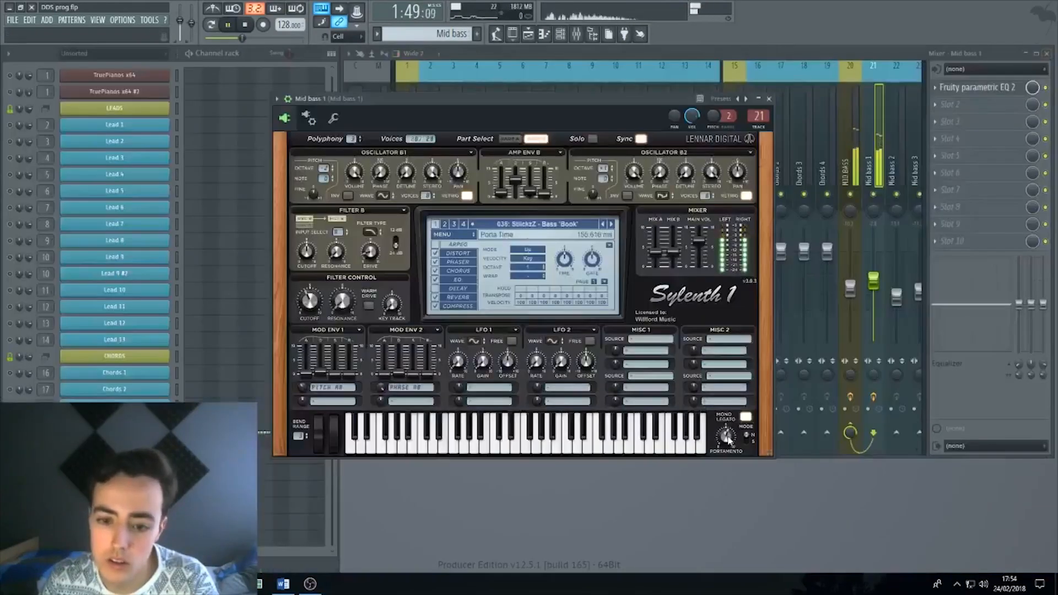
pyautogui.moveTo(727, 437); pyautogui.dragTo(729, 439)
pyautogui.press('space')
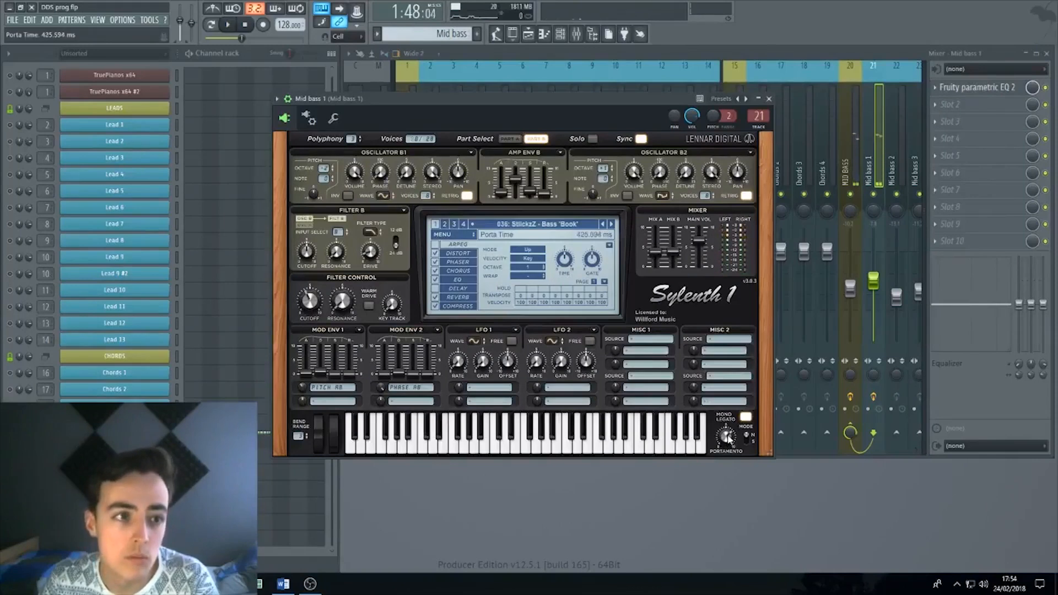
pyautogui.press('space')
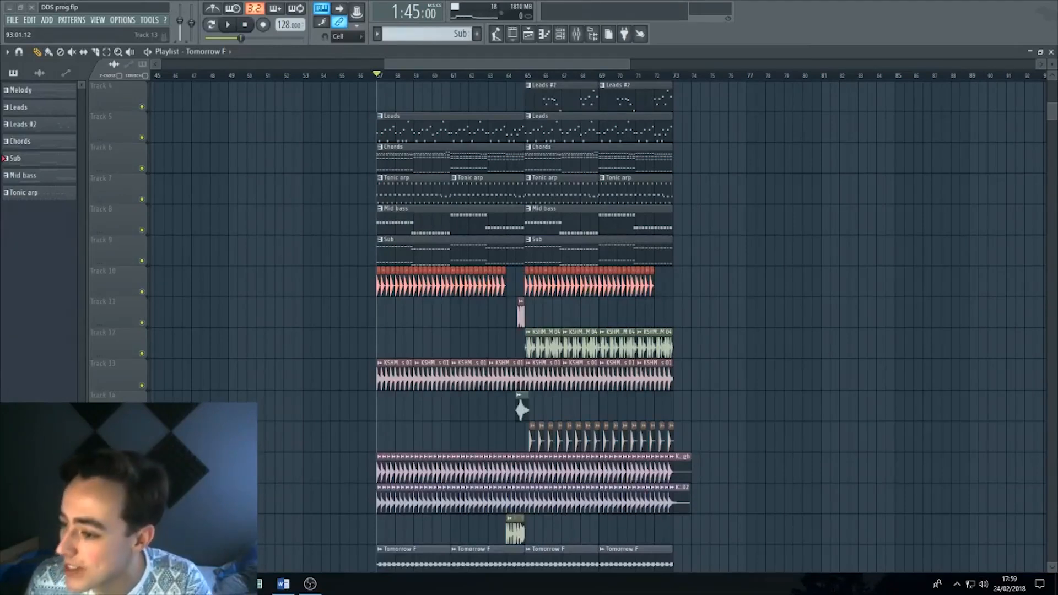
# - Set the project title to Escapade in the project info and close the settings
pyautogui.moveTo(398, 171); pyautogui.dragTo(380, 171)
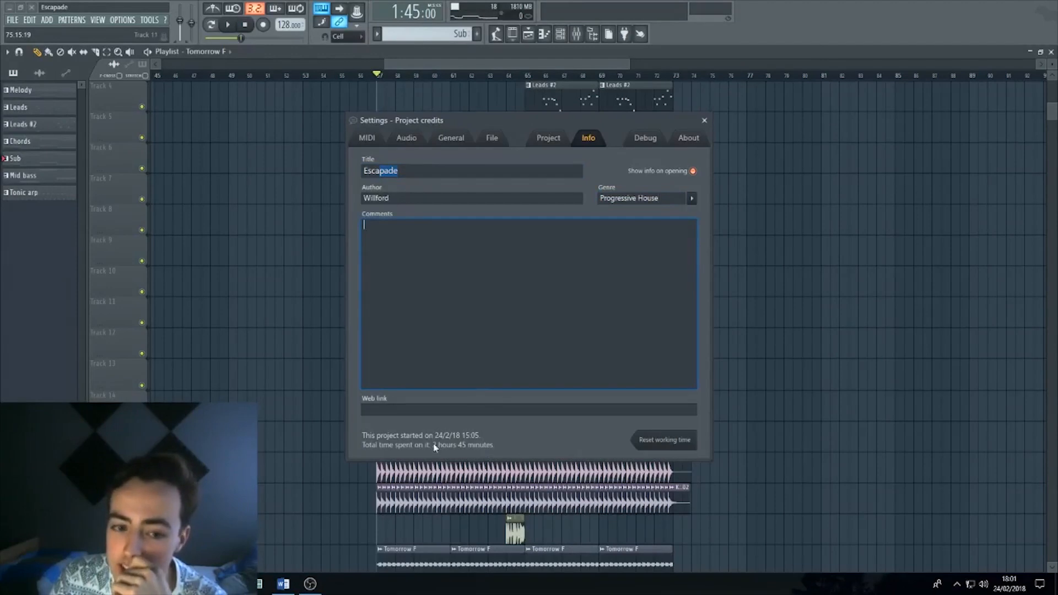
pyautogui.click(705, 120)
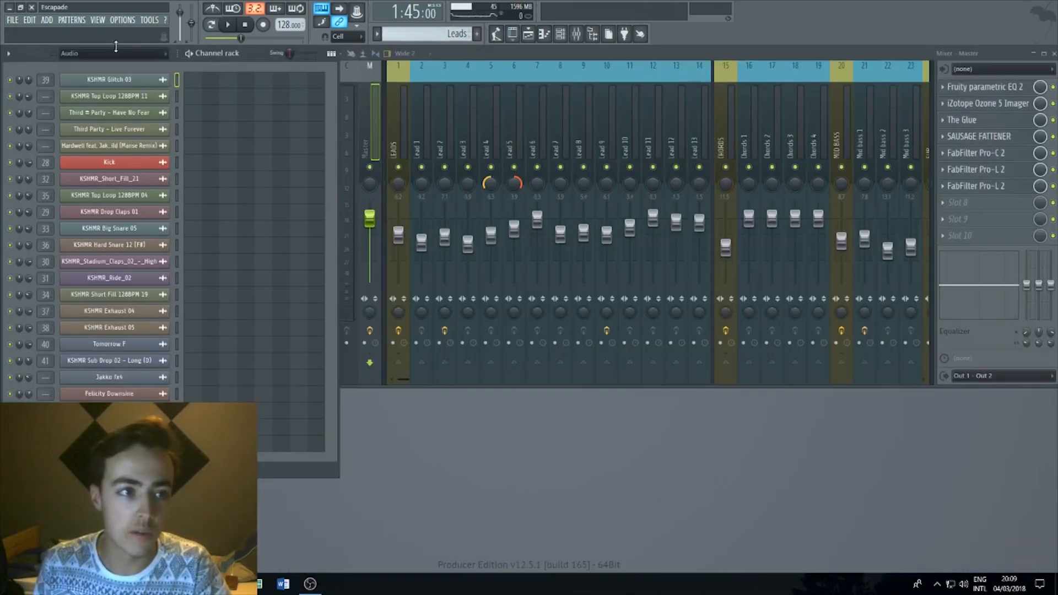
# - Show all channels in the channel rack and raise Lead 1's Sylenth1 Amp Env A release during playback
pyautogui.click(115, 53)
pyautogui.click(118, 66)
pyautogui.click(224, 28)
pyautogui.click(114, 129)
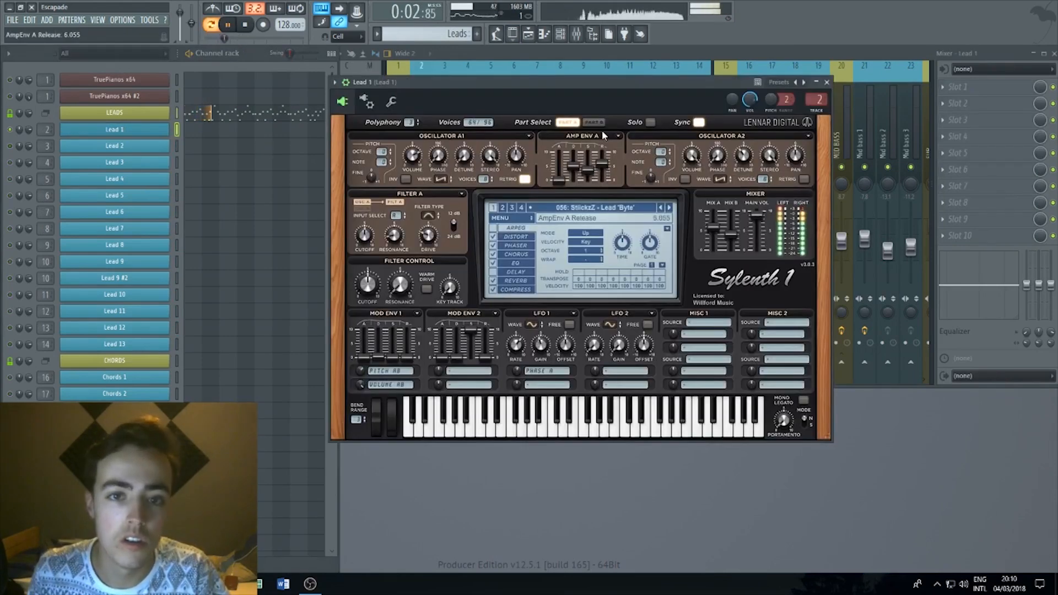
pyautogui.moveTo(590, 170); pyautogui.dragTo(592, 155)
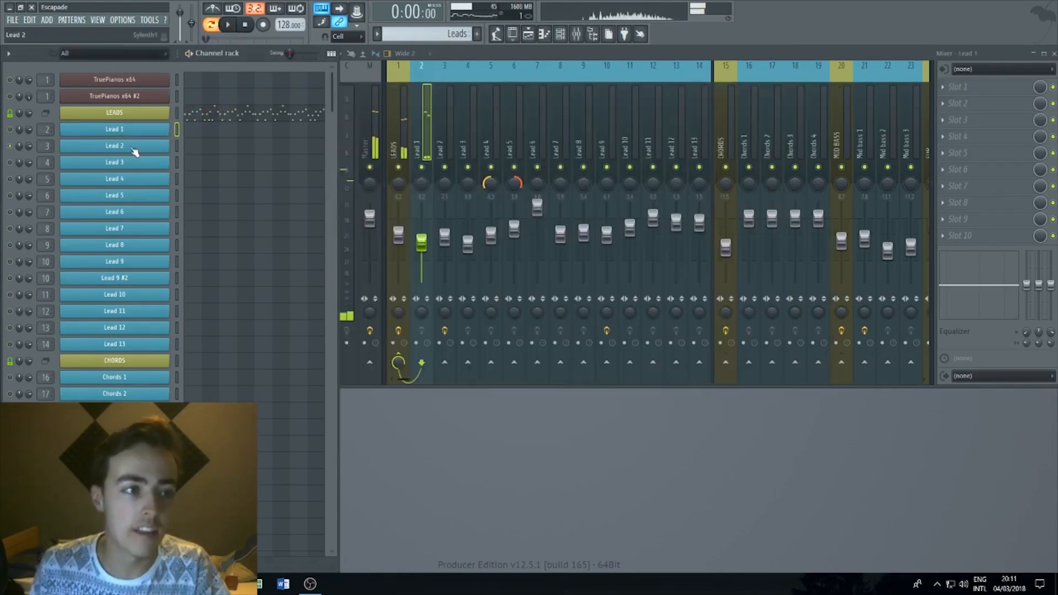
# - Review Lead 2's Sylenth1 patch and the Fruity parametric EQ 2 on the CHORDS mixer track
pyautogui.click(134, 148)
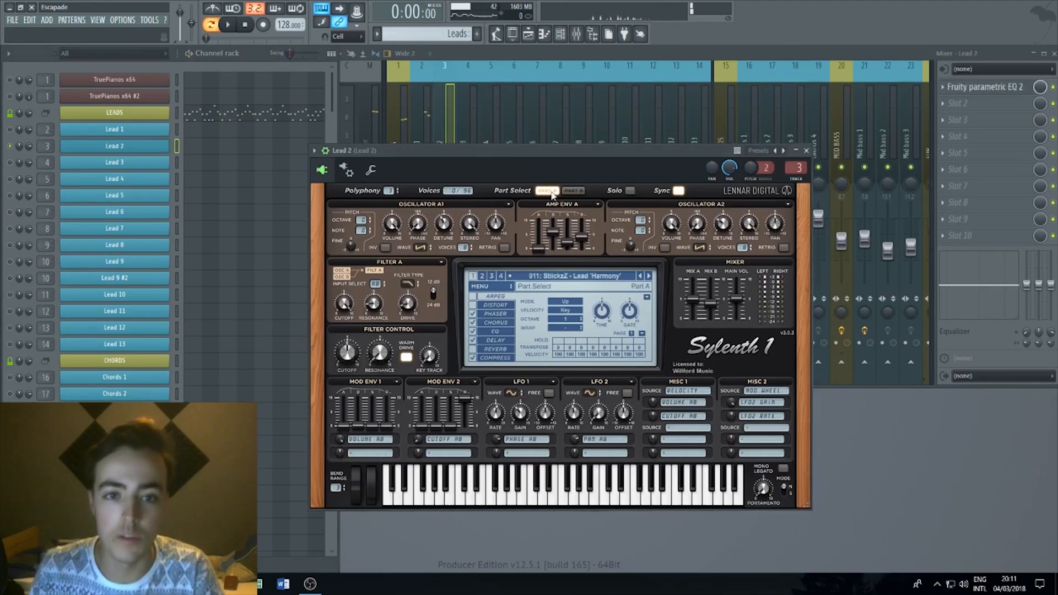
pyautogui.press('space')
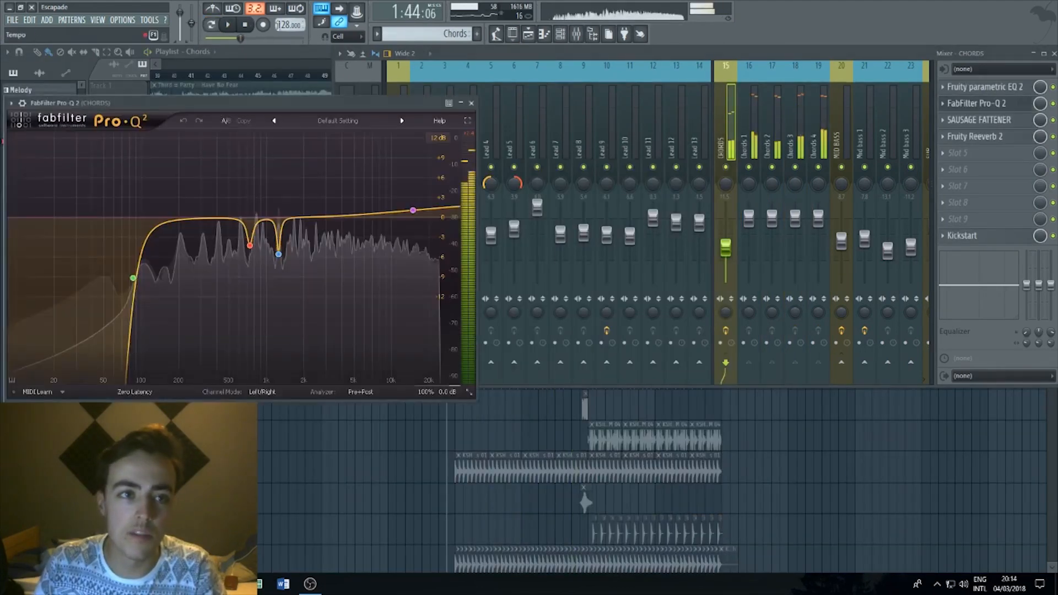
pyautogui.click(980, 87)
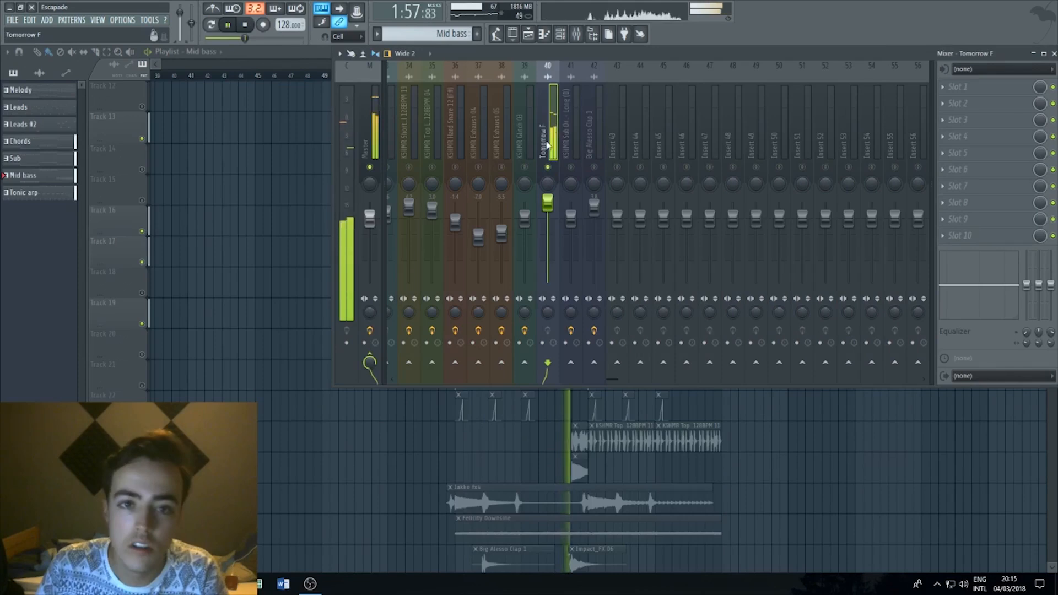
# - Examine the effect chain on the Tomorrow F mixer track, including its Fruity parametric EQ 2, during playback
pyautogui.press('space')
pyautogui.click(981, 87)
pyautogui.moveTo(964, 101)
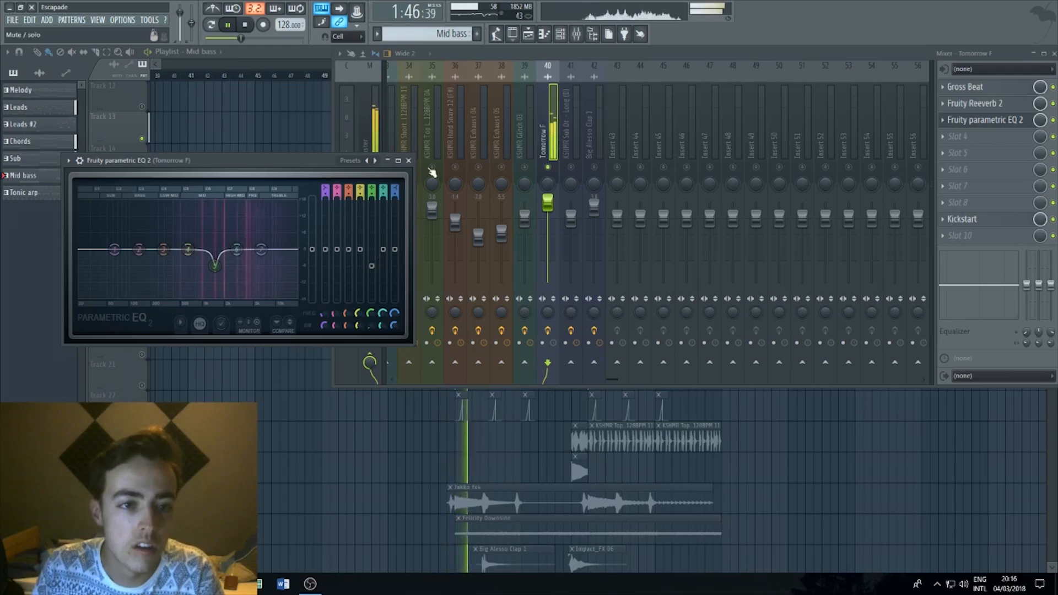
pyautogui.click(409, 181)
pyautogui.press('space')
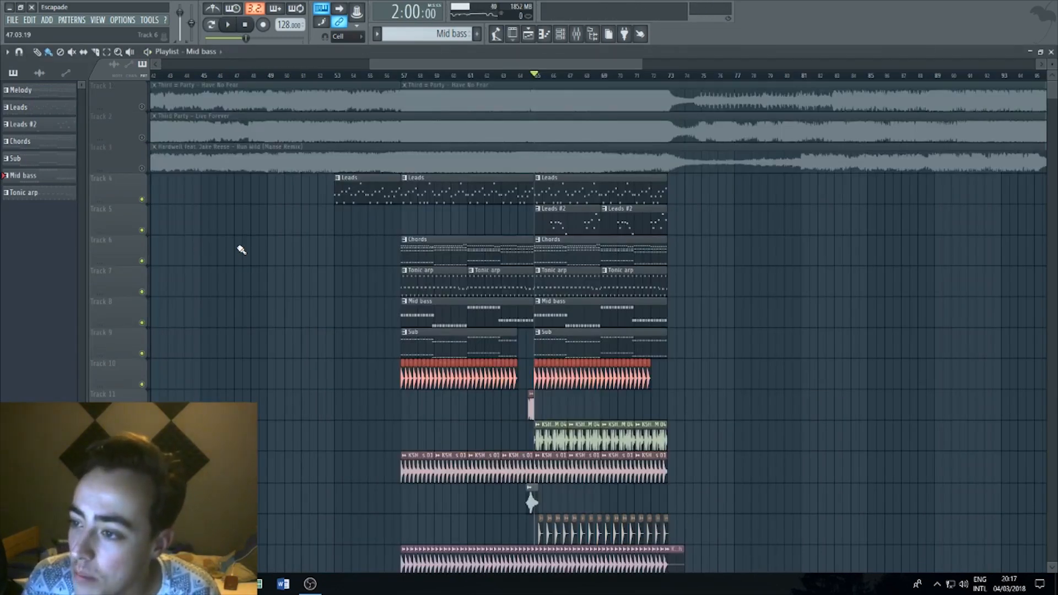
# - Fill Track 20 with repeated Tomorrow F #2 clips from bar 61 up to bar 73
pyautogui.scroll(-8, 259, 259)
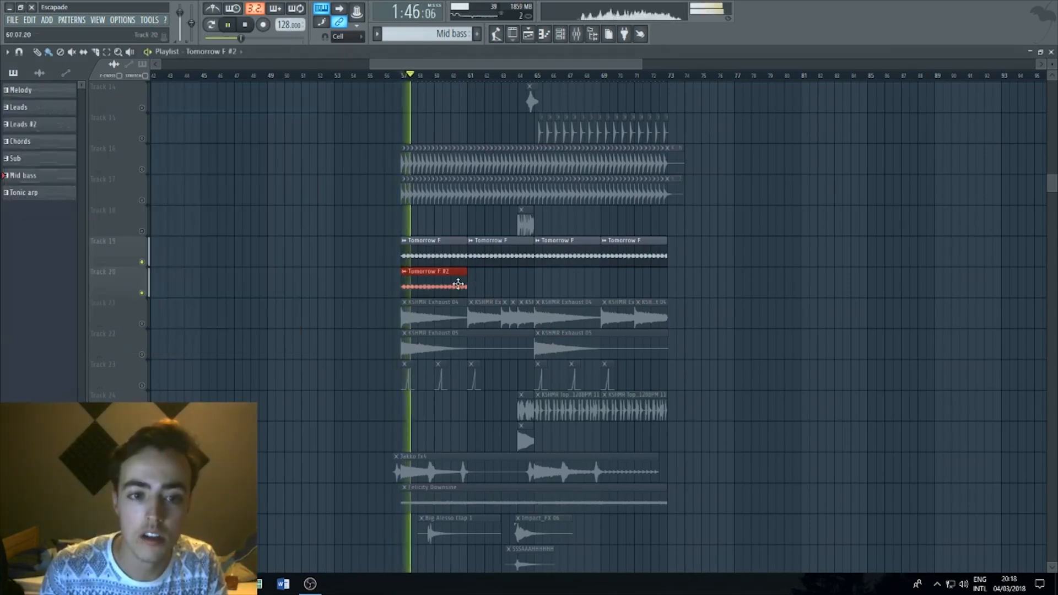
pyautogui.click(478, 284)
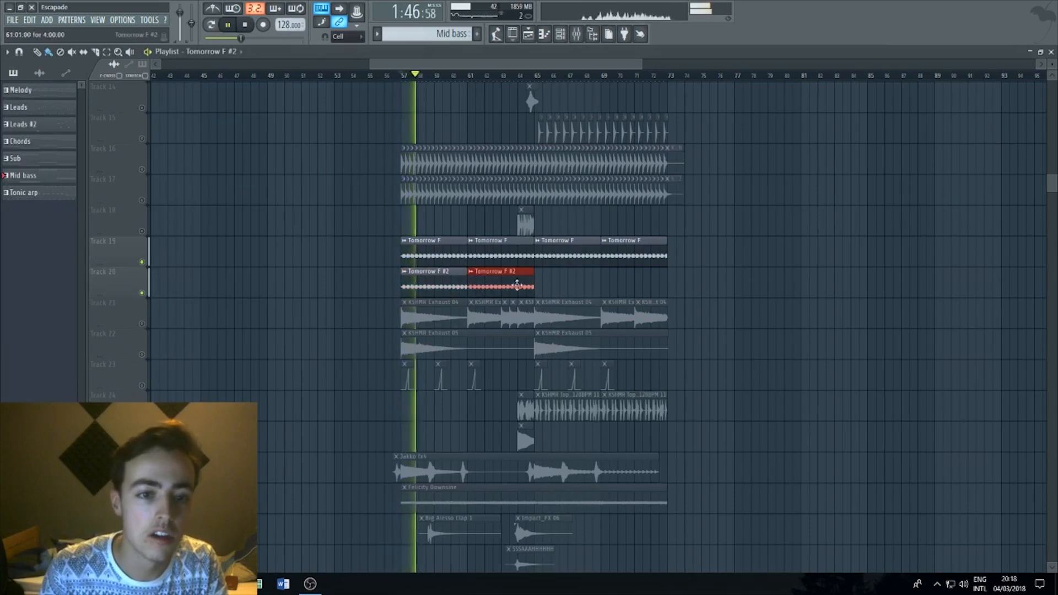
pyautogui.click(544, 283)
pyautogui.click(610, 284)
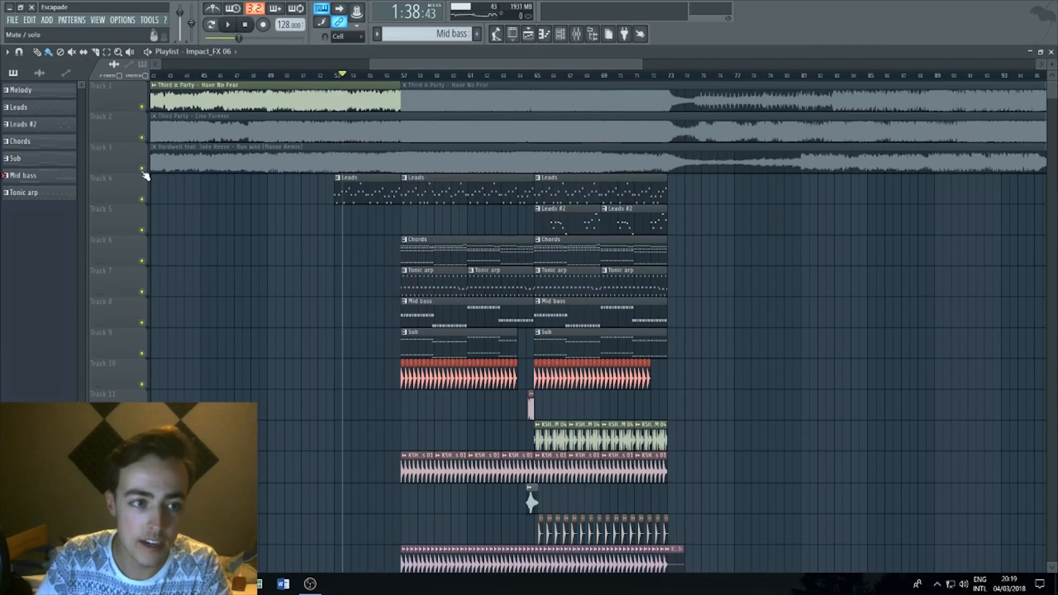
# - Solo the Hardwell reference on Track 3, play it from around bar 65, and restore its mute and the other tracks
pyautogui.click(309, 165)
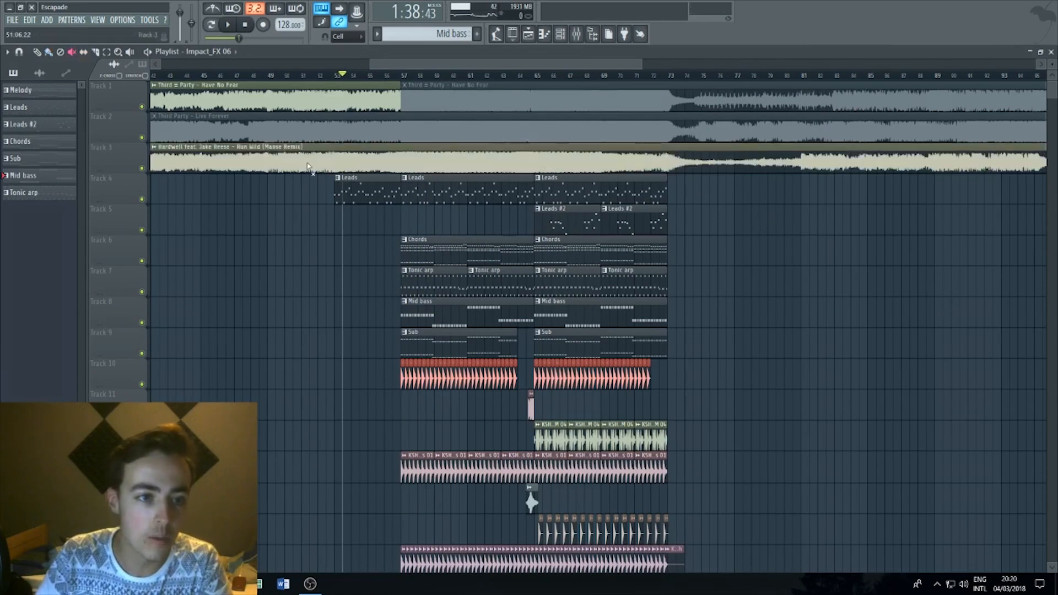
pyautogui.rightClick(144, 168)
pyautogui.moveTo(638, 79); pyautogui.dragTo(527, 76)
pyautogui.press('space')
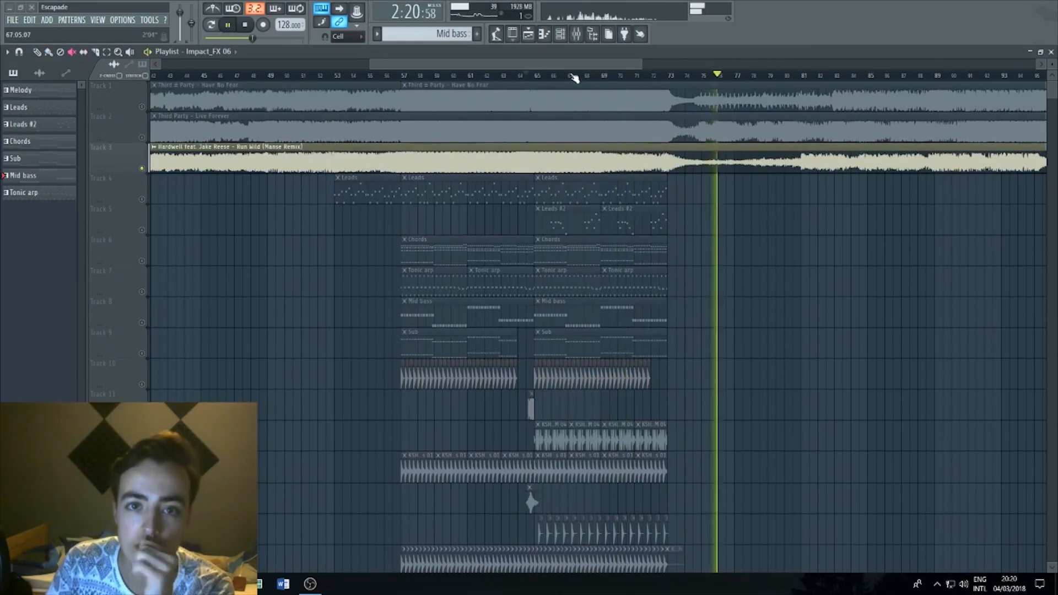
pyautogui.moveTo(574, 76); pyautogui.dragTo(599, 79)
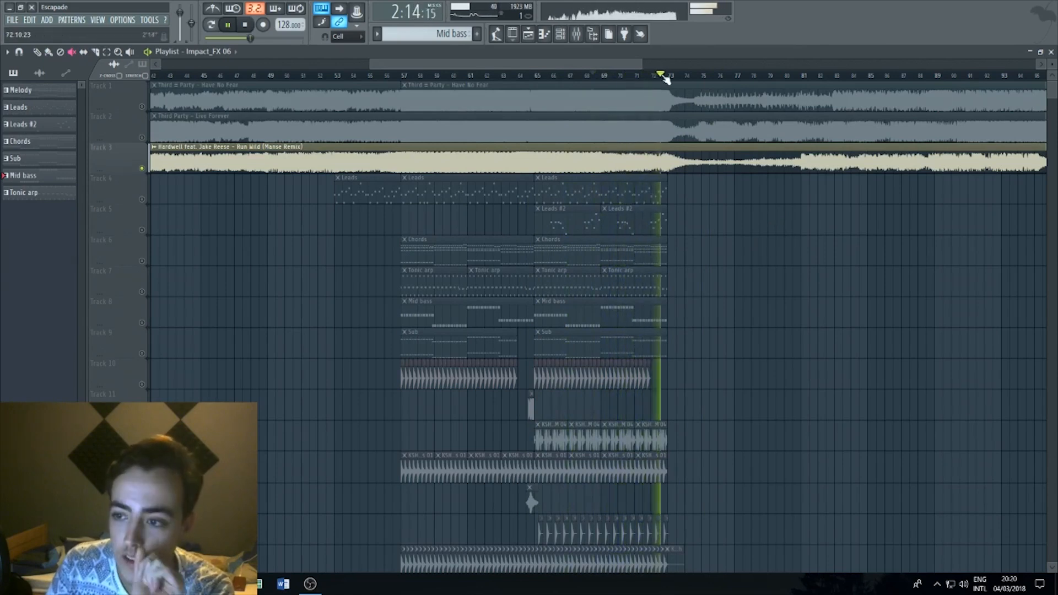
pyautogui.press('space')
pyautogui.click(615, 163)
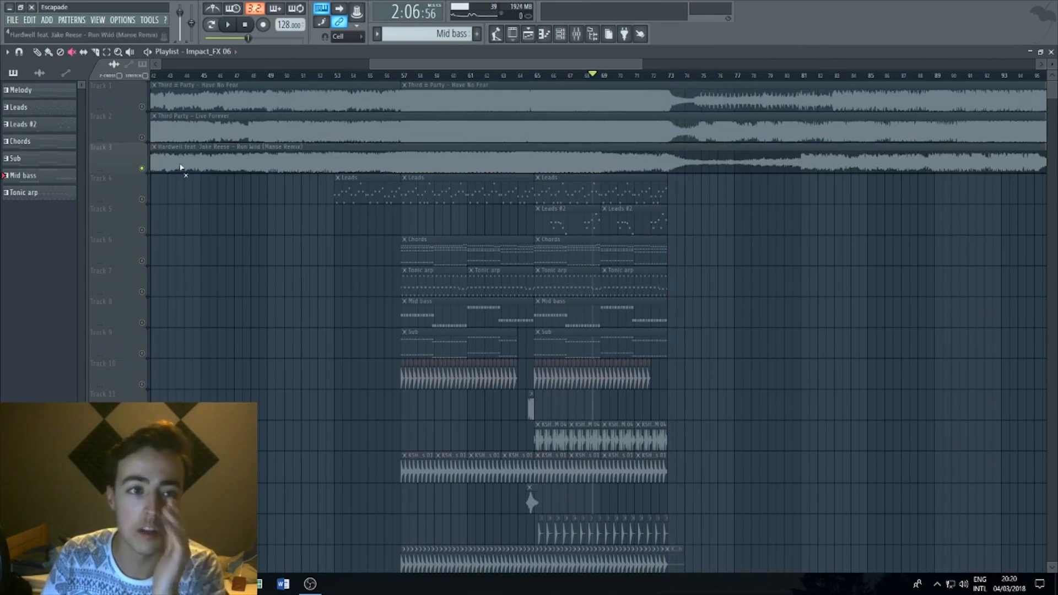
pyautogui.rightClick(141, 169)
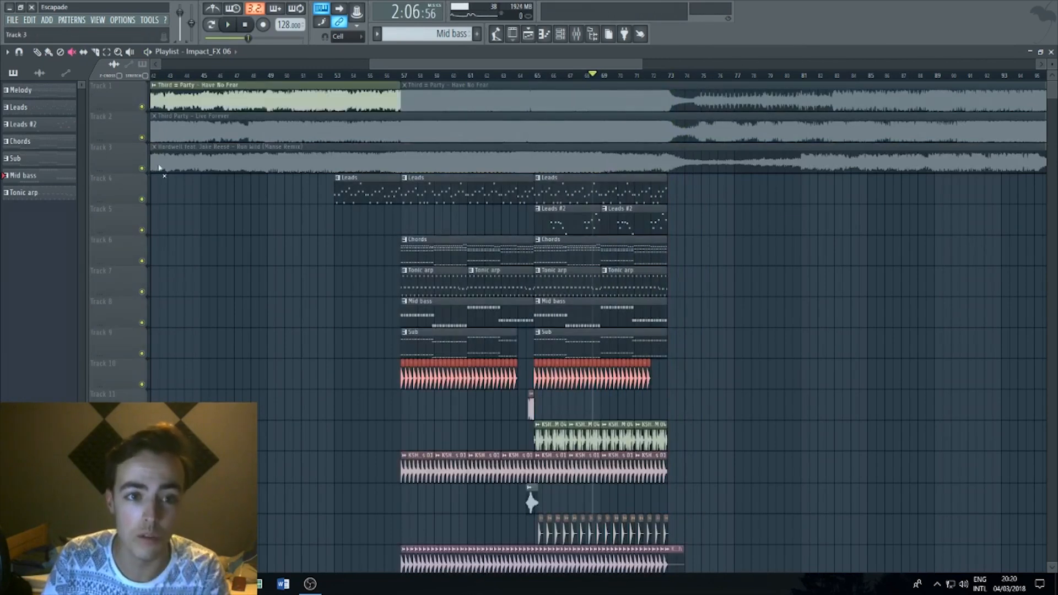
# - Remove the second Leads #2 clip at bar 69 and open the mixer with playback positioned at bar 57
pyautogui.hscroll(3, 527, 232)
pyautogui.click(537, 271)
pyautogui.moveTo(471, 65); pyautogui.dragTo(441, 64)
pyautogui.click(379, 75)
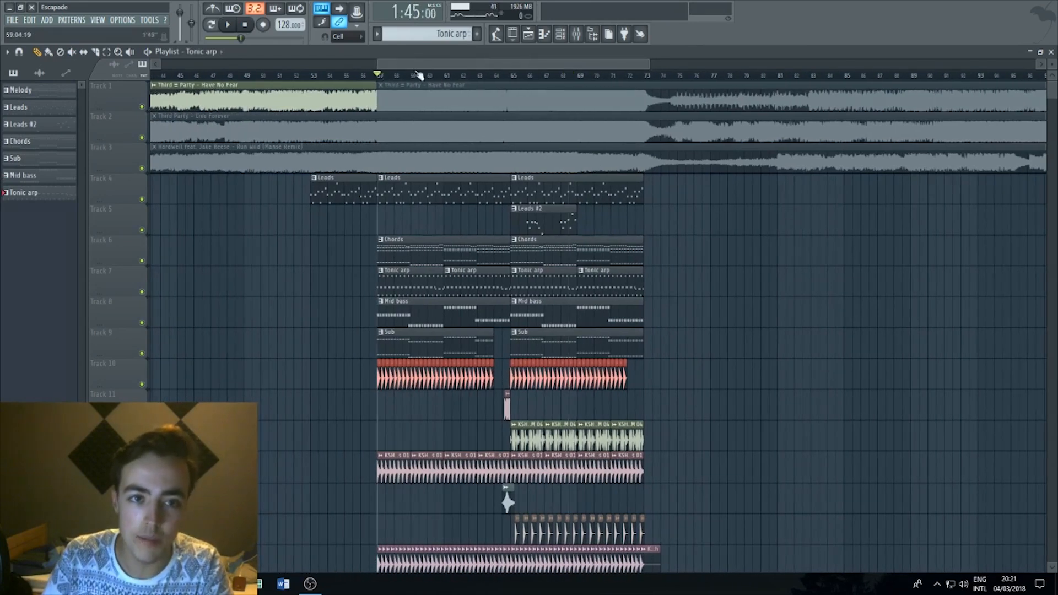
pyautogui.click(575, 34)
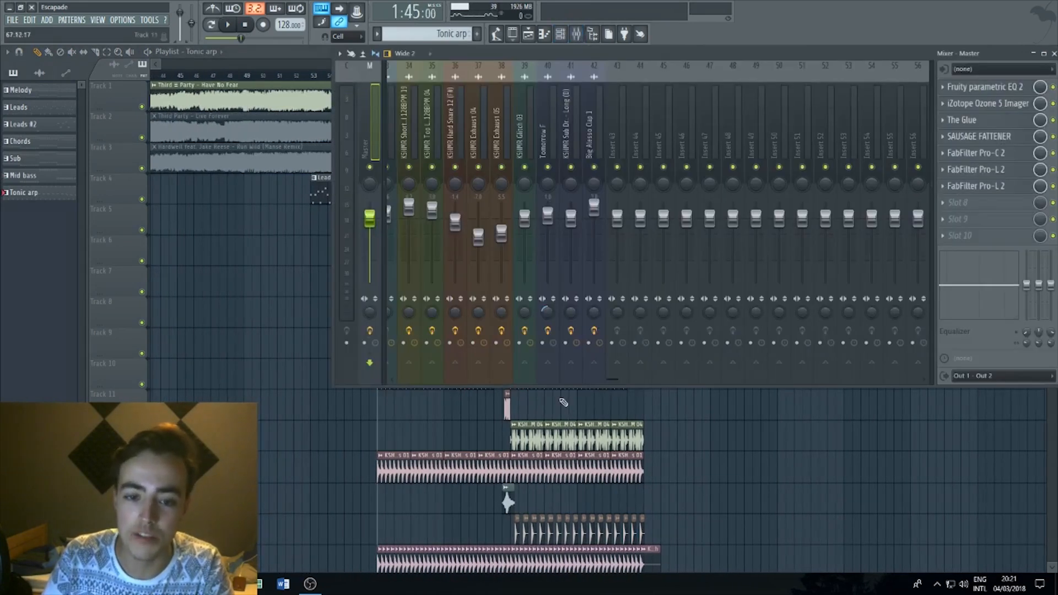
pyautogui.scroll(3, 567, 378)
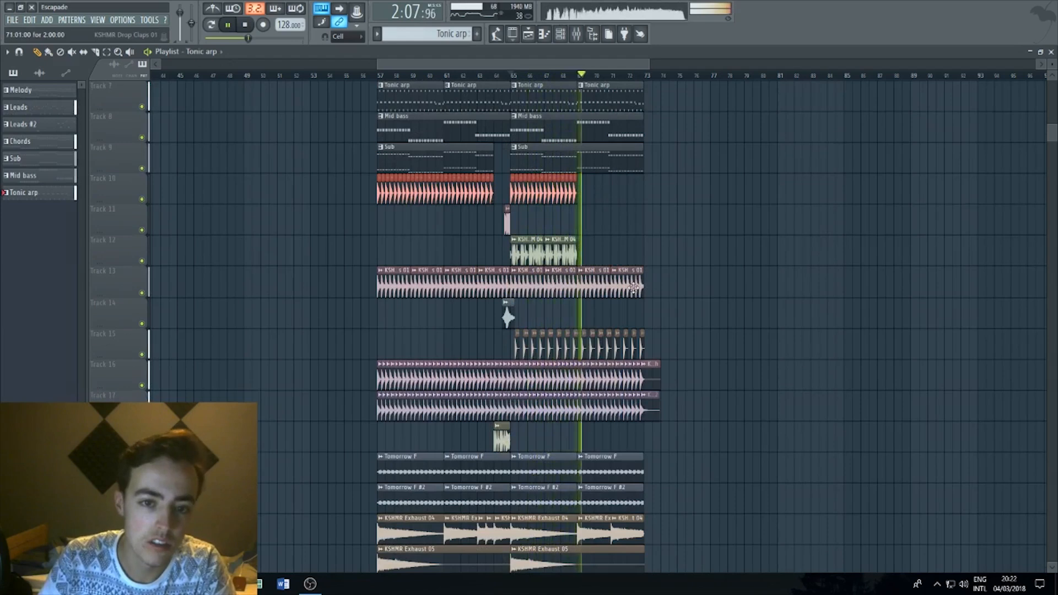
# - Shorten the last Sub clip to end at bar 69 and play the arrangement from just before that bar
pyautogui.click(603, 287)
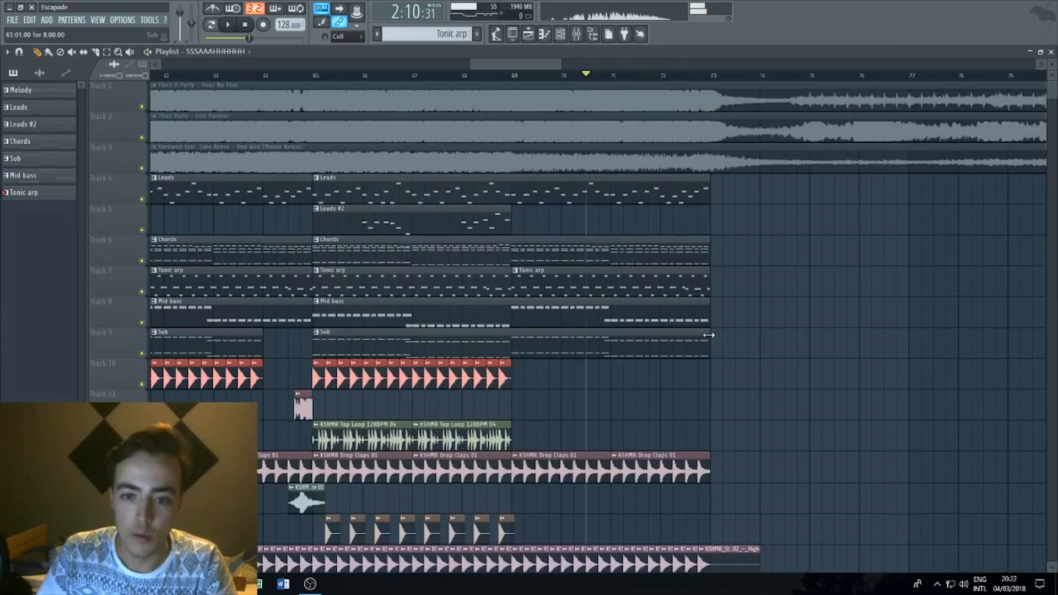
pyautogui.moveTo(709, 335); pyautogui.dragTo(513, 335)
pyautogui.moveTo(472, 75); pyautogui.dragTo(669, 76)
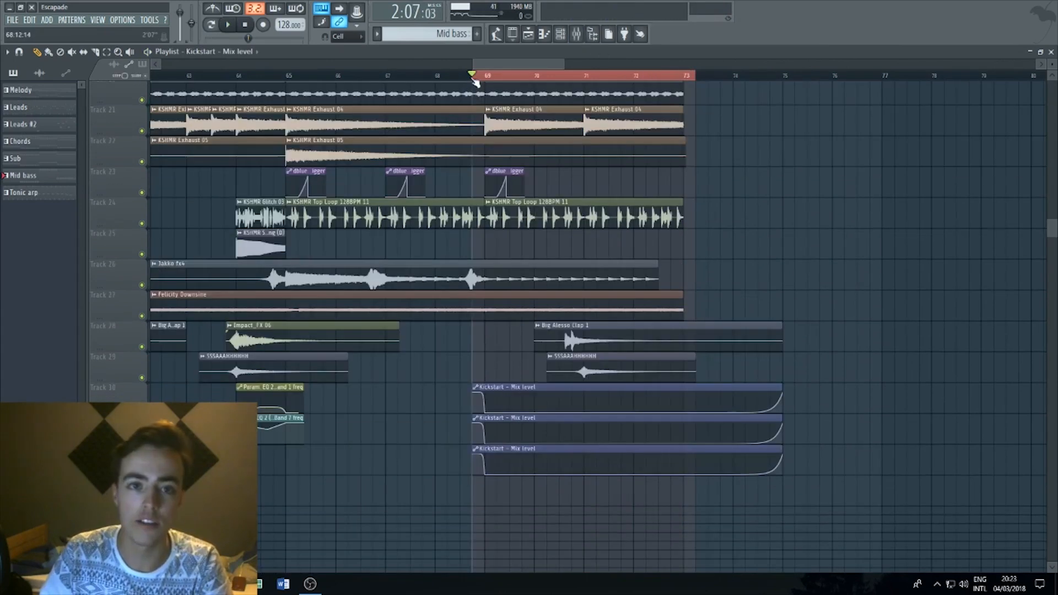
pyautogui.rightClick(478, 77)
pyautogui.press('space')
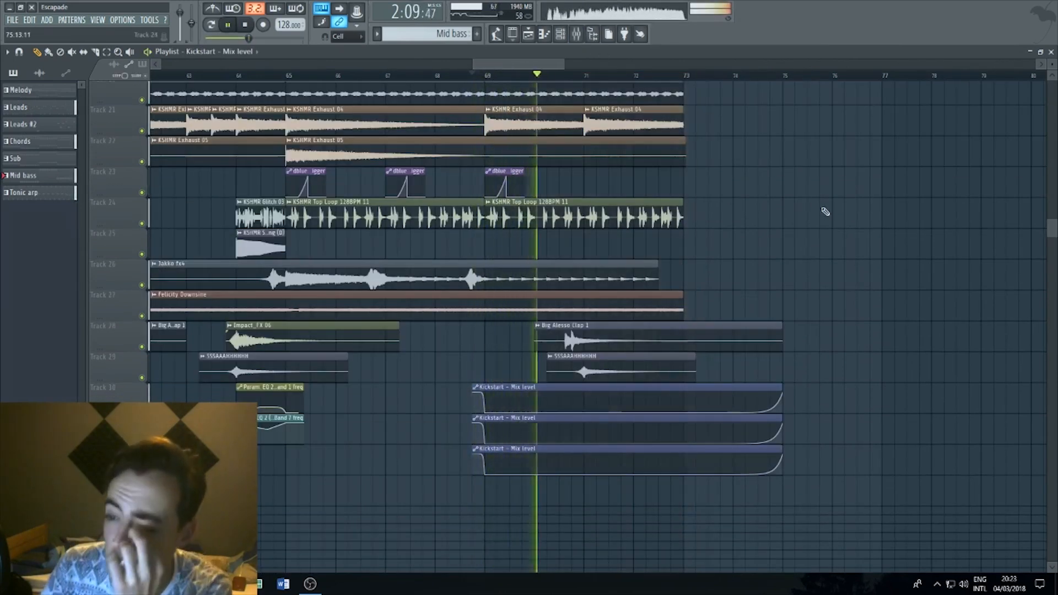
# - Delete the KSHMR Top Loop 11, Drop Claps, hat and ride clips that follow bar 69
pyautogui.scroll(8, 822, 264)
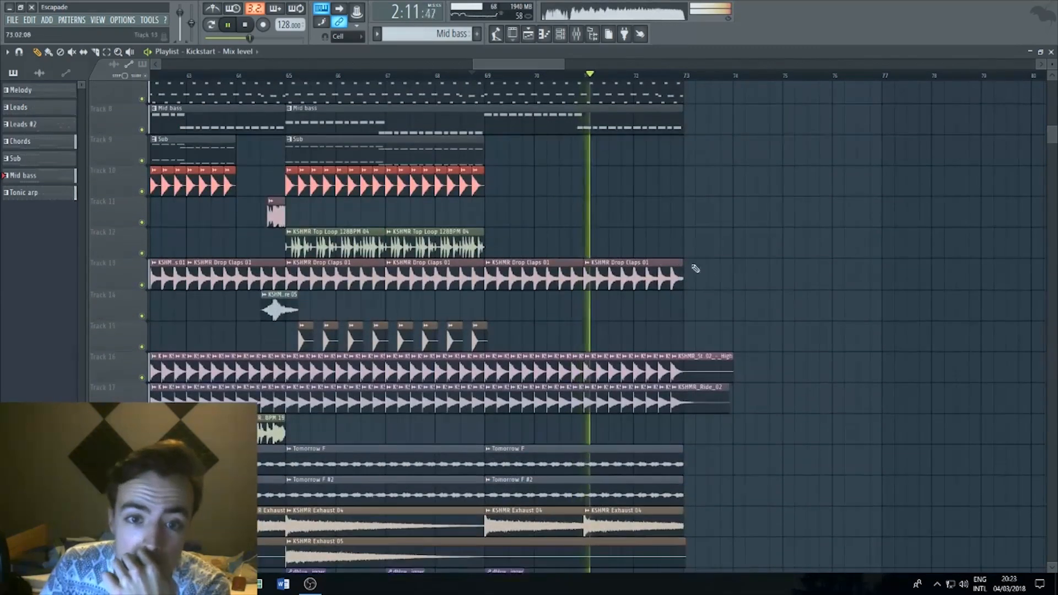
pyautogui.scroll(-7, 747, 274)
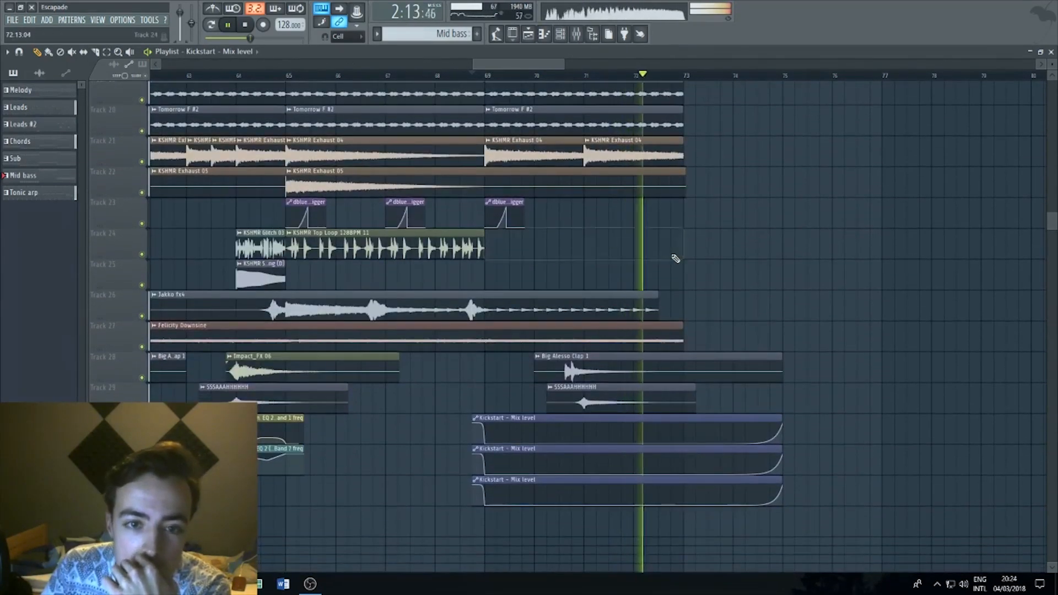
pyautogui.scroll(12, 749, 255)
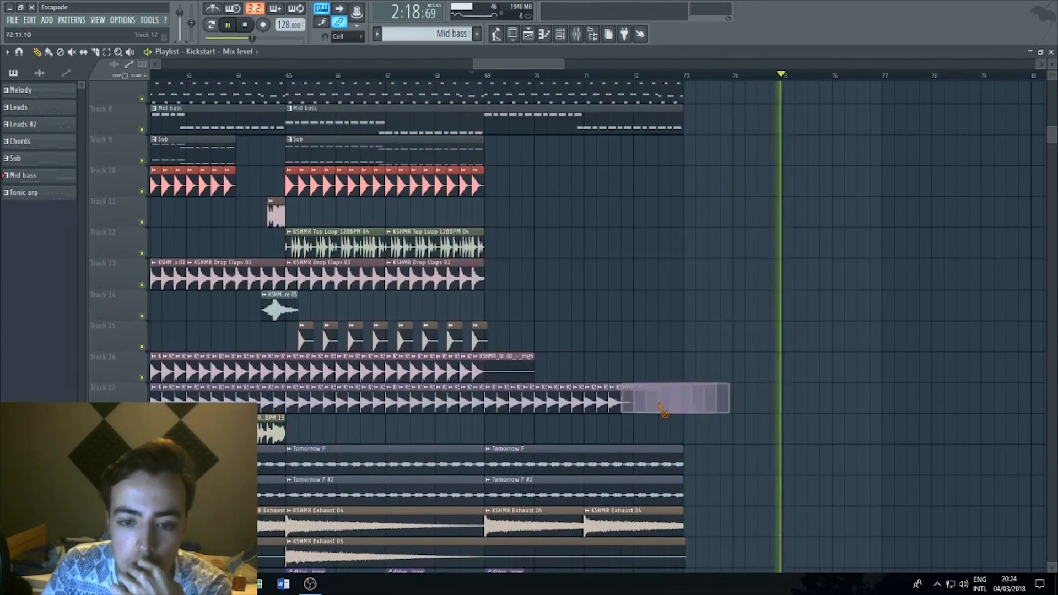
pyautogui.moveTo(660, 406); pyautogui.dragTo(548, 414)
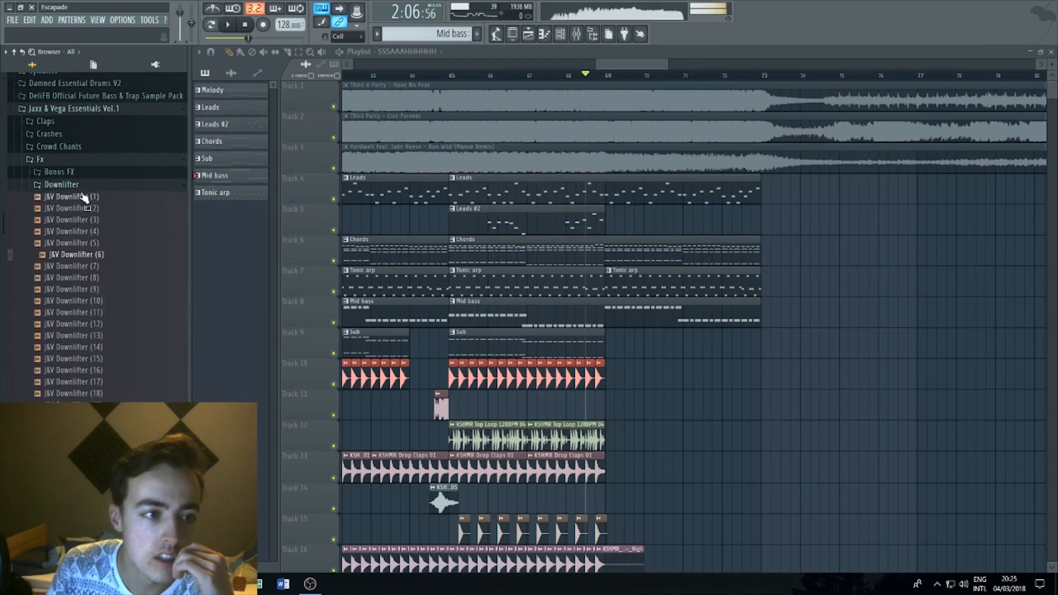
# - Collapse the Downlifter and Fx folders of the Jaxx & Vega sample pack
pyautogui.click(81, 184)
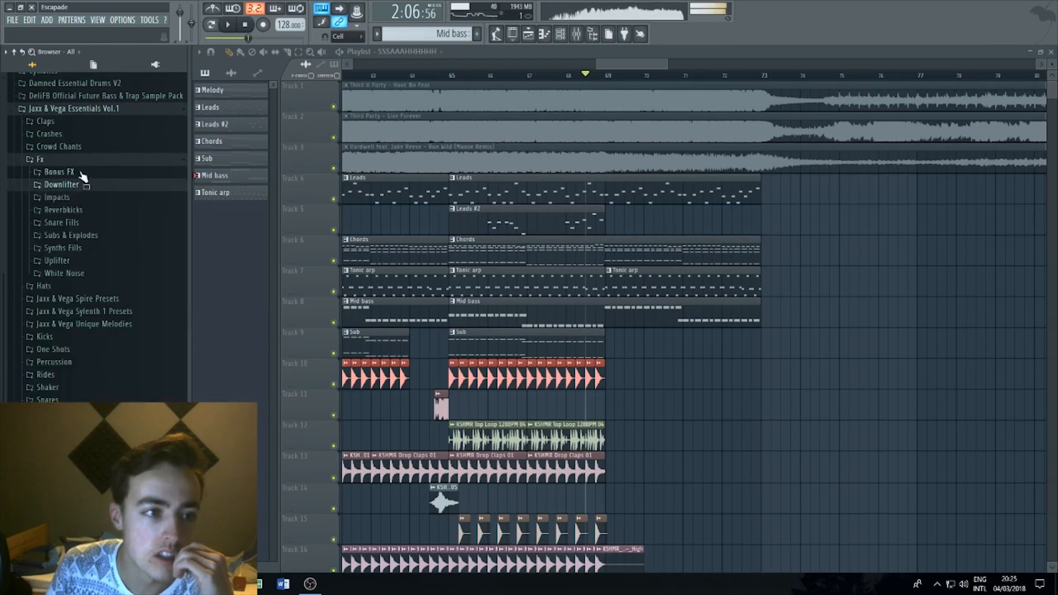
pyautogui.click(79, 160)
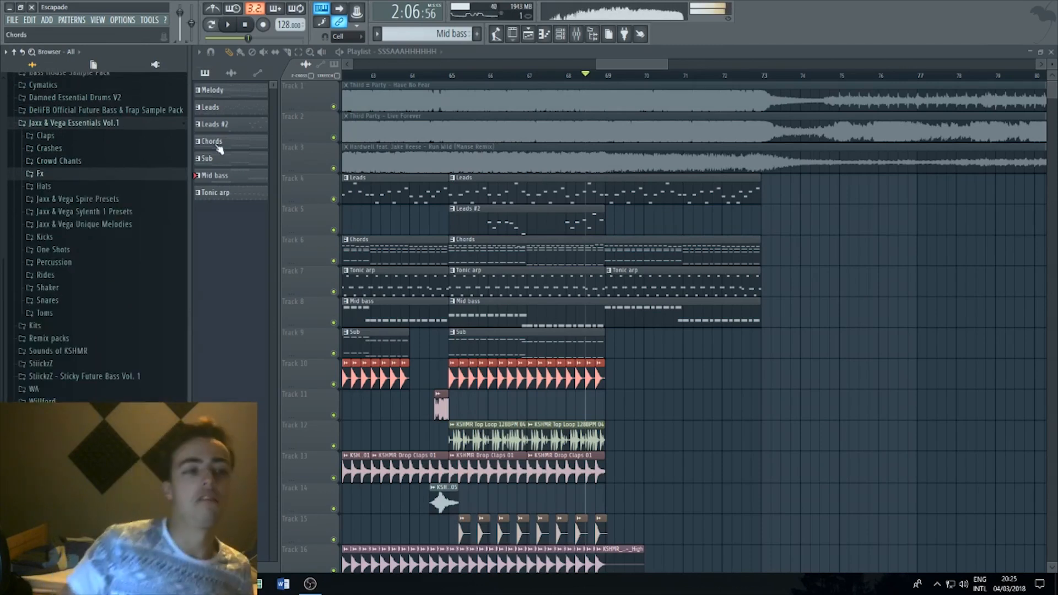
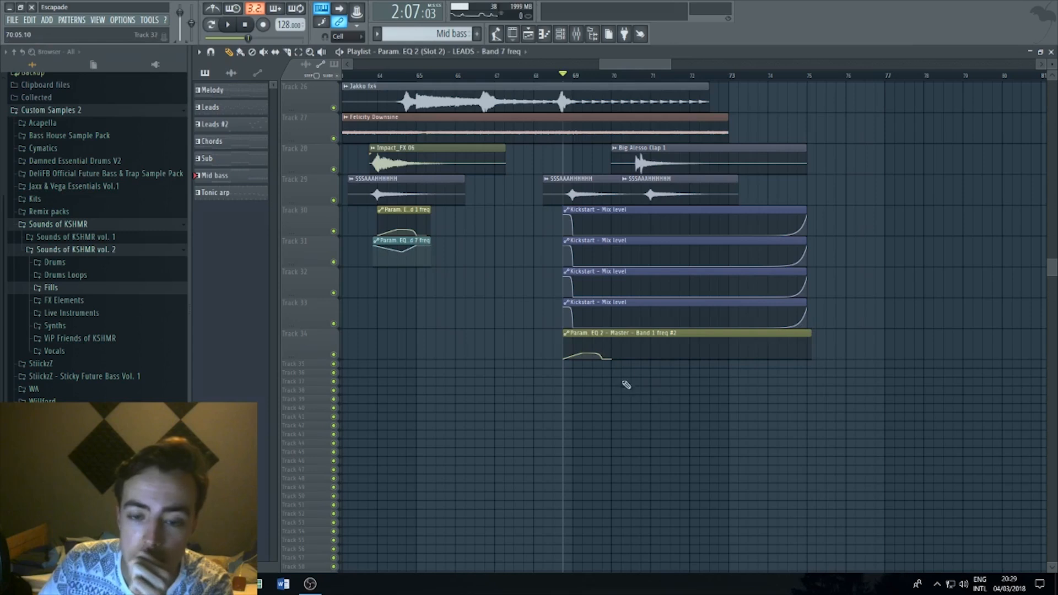
# - Enlarge Track 35 and reshape the LEADS EQ Band 7 frequency automation by adding a point and raising the one at bar 73
pyautogui.moveTo(315, 368); pyautogui.dragTo(316, 390)
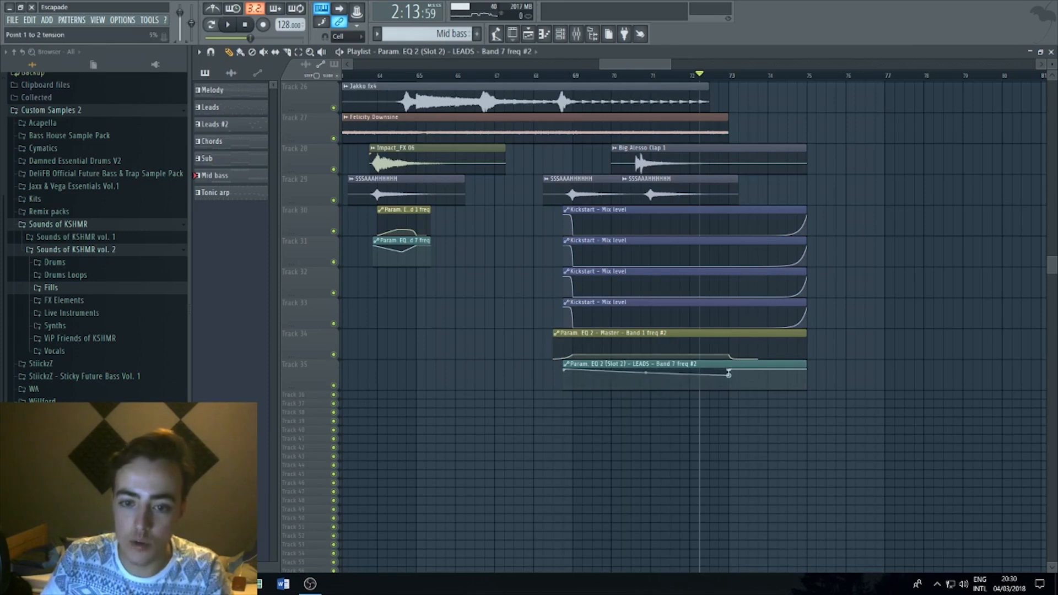
pyautogui.click(573, 77)
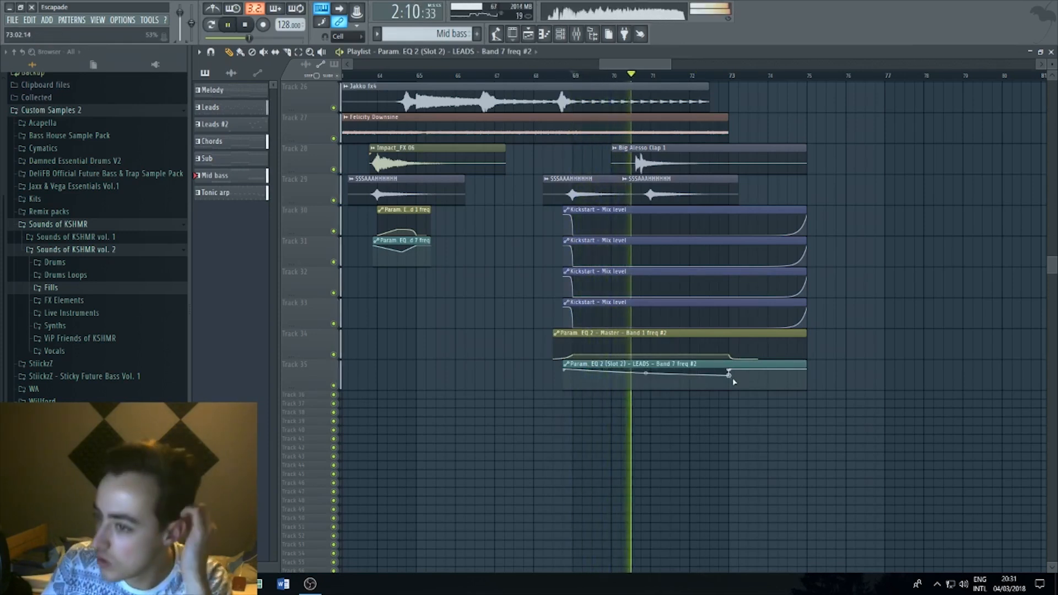
pyautogui.rightClick(666, 376)
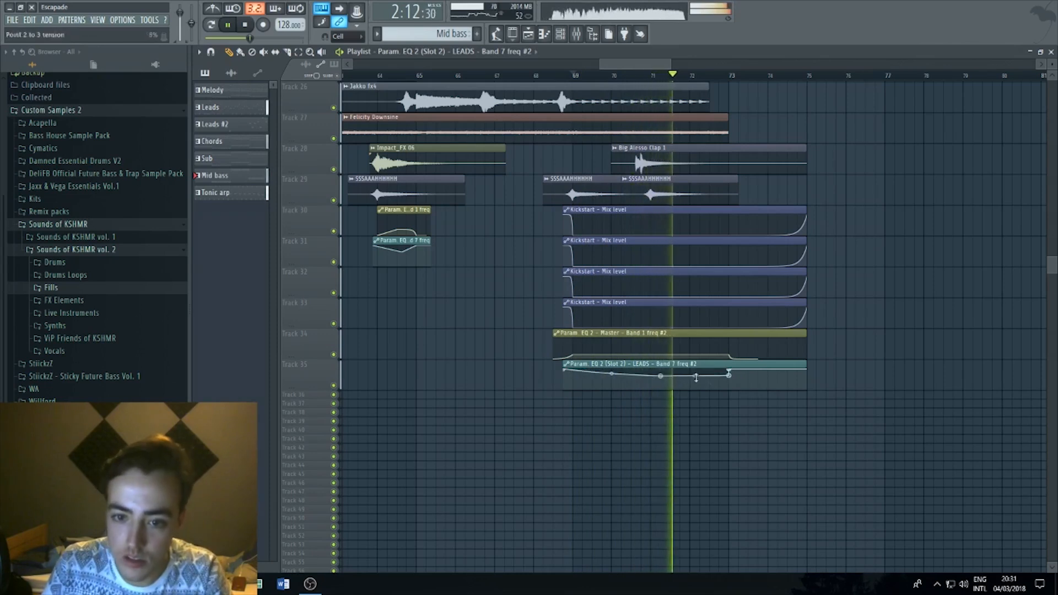
pyautogui.moveTo(729, 375); pyautogui.dragTo(728, 371)
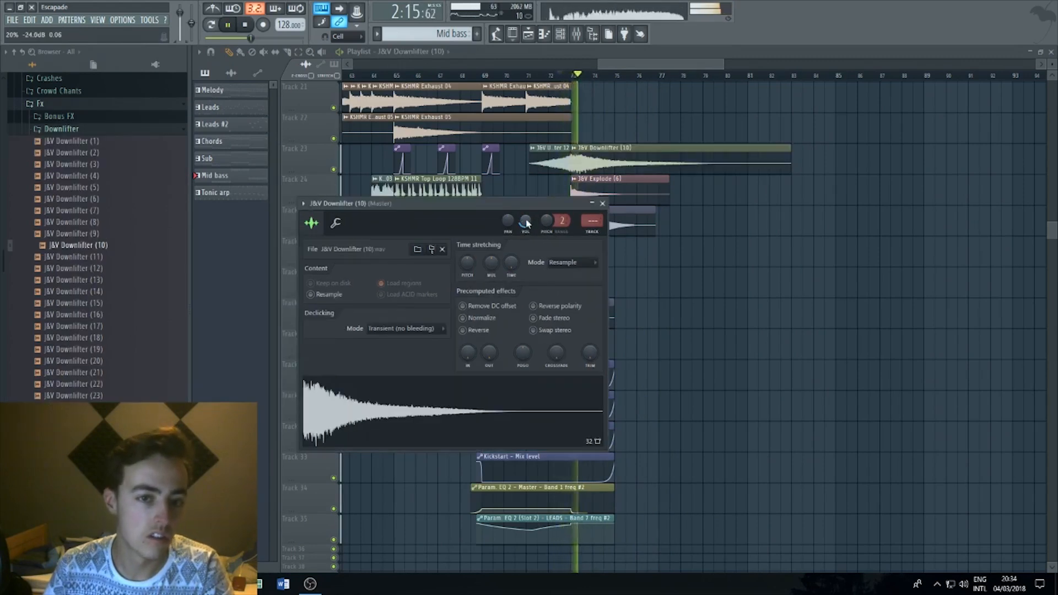
# - Move the KSHMR_Long_Sweep_Up_03 clip to Track 25 leading into bar 73 and adjust its Fruity Reeverb 2
pyautogui.click(603, 204)
pyautogui.press('space')
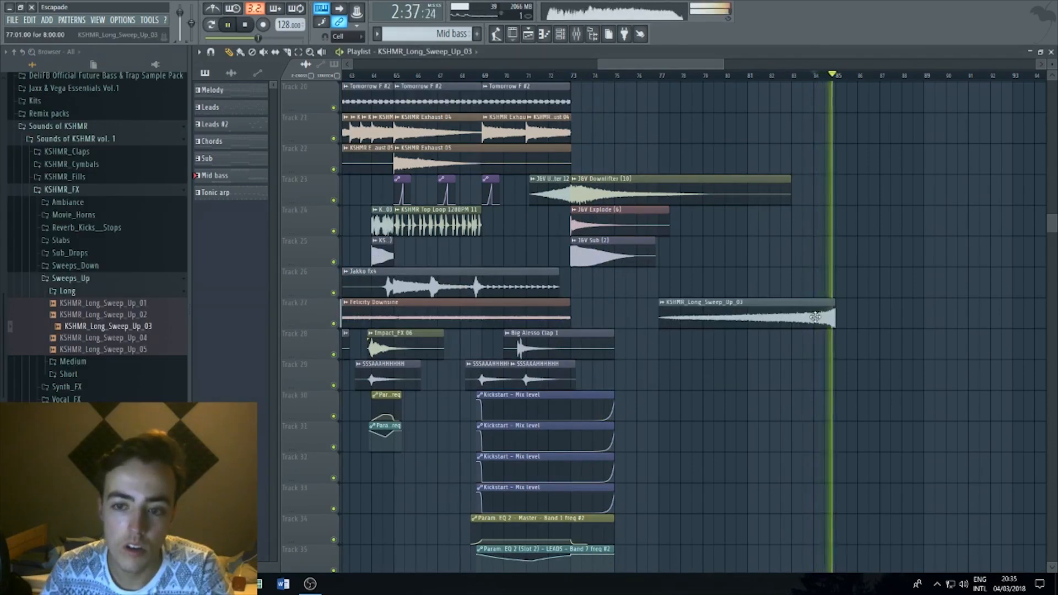
pyautogui.moveTo(815, 318); pyautogui.dragTo(774, 49)
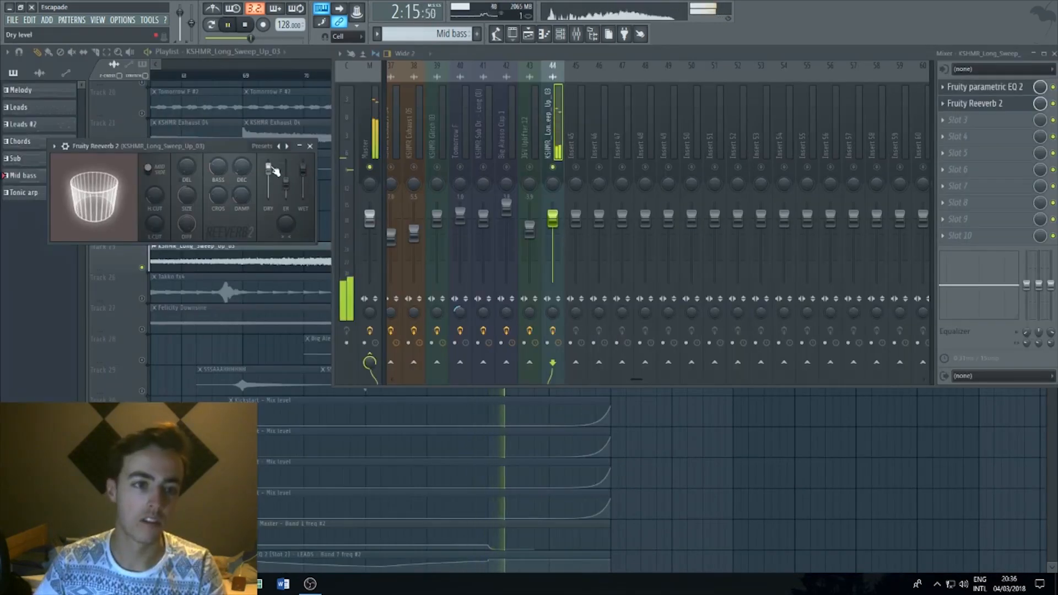
pyautogui.moveTo(157, 232); pyautogui.dragTo(158, 227)
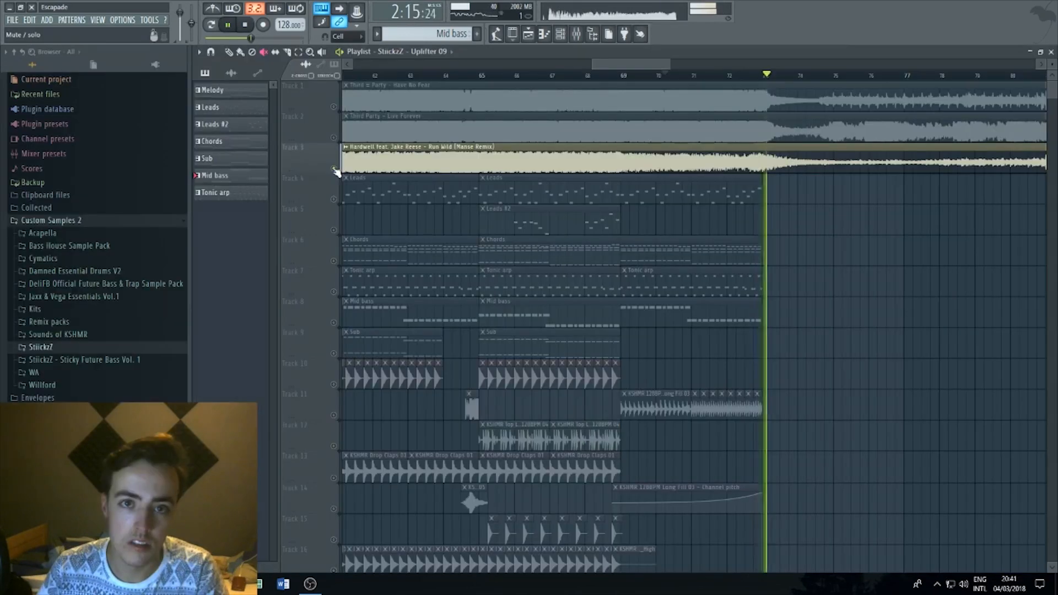
# - Stop the reference playback, unsolo Track 3, and switch the playlist to the Draw tool
pyautogui.press('space')
pyautogui.rightClick(333, 168)
pyautogui.scroll(-10, 839, 227)
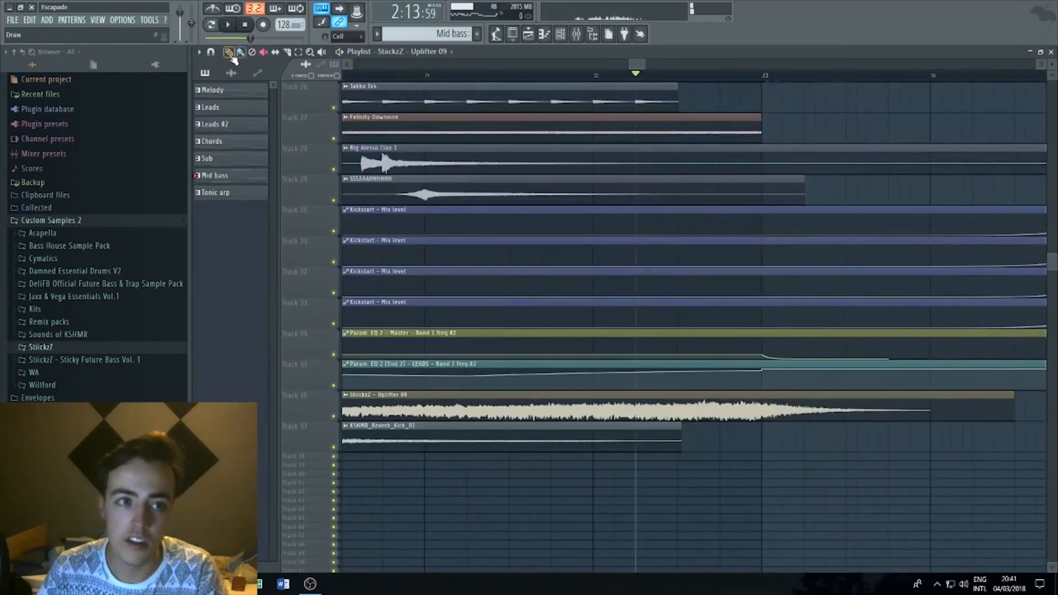
pyautogui.click(230, 54)
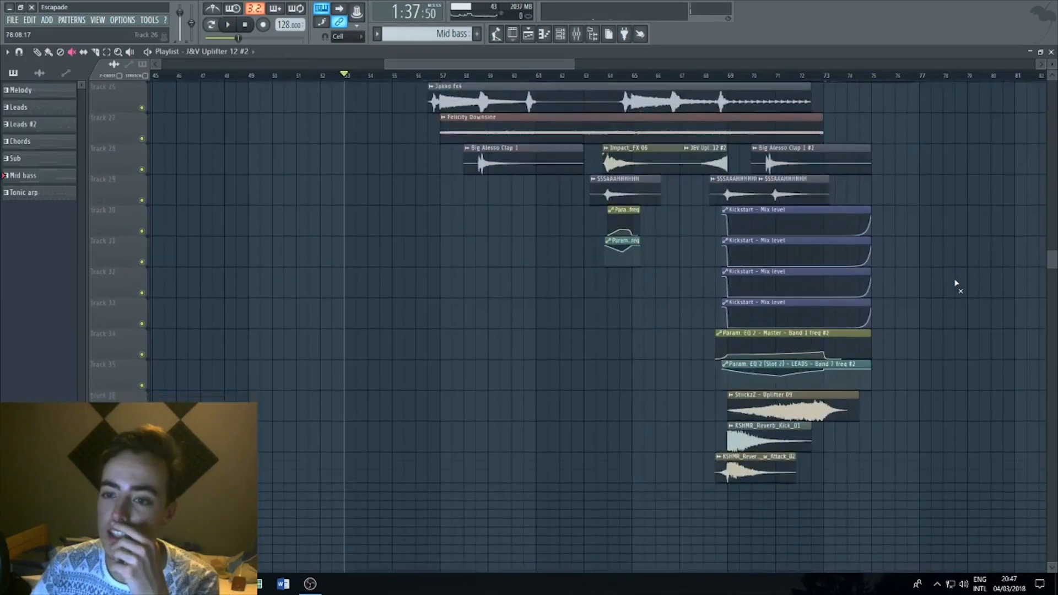
# - Move the Leads clip at bar 49 up to Track 4 and add another Leads clip at bar 53
pyautogui.scroll(5, 956, 283)
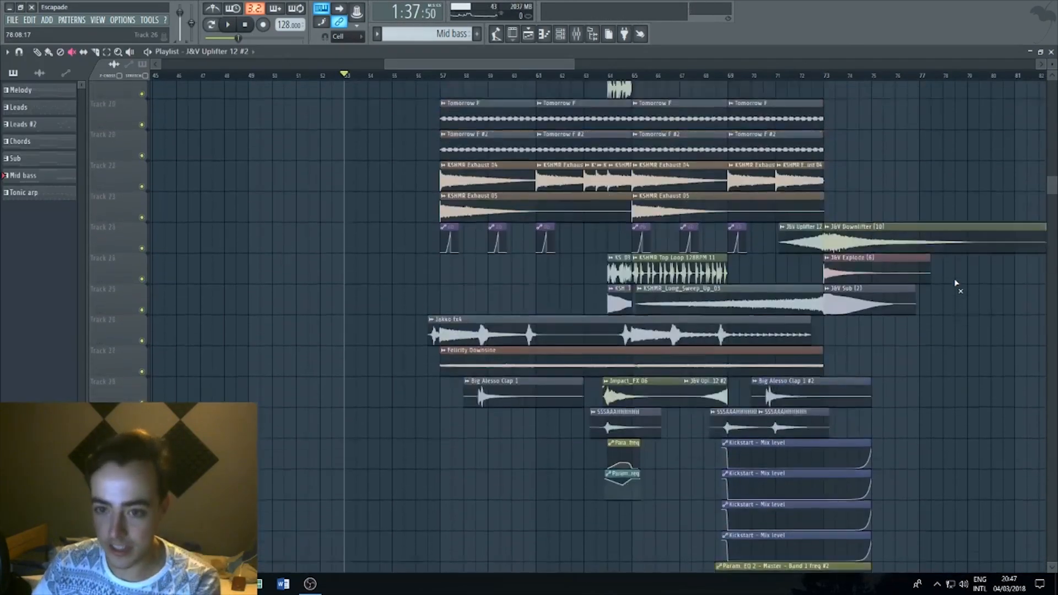
pyautogui.scroll(6, 956, 284)
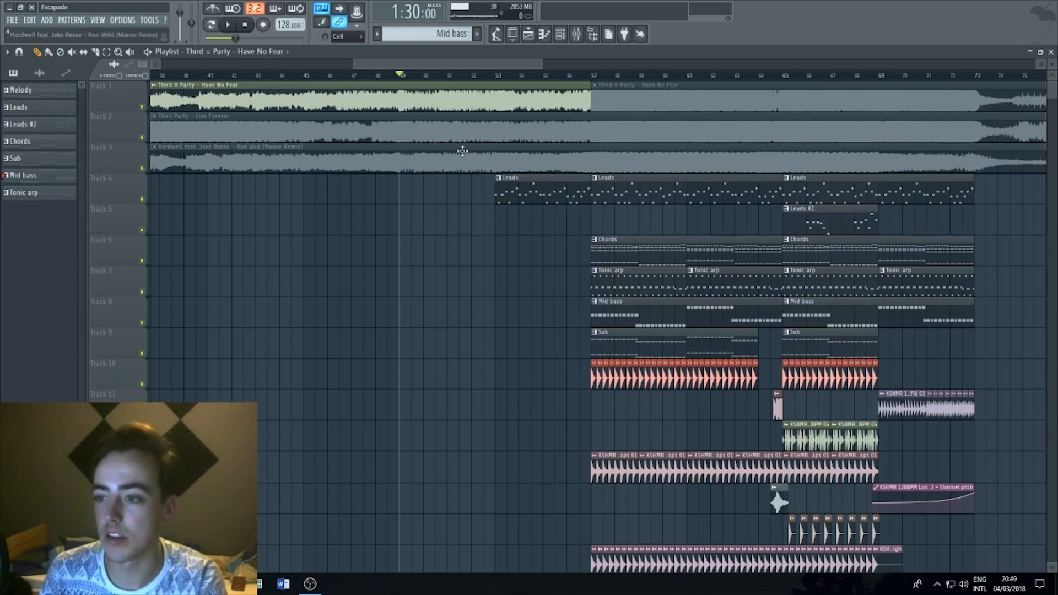
pyautogui.click(593, 75)
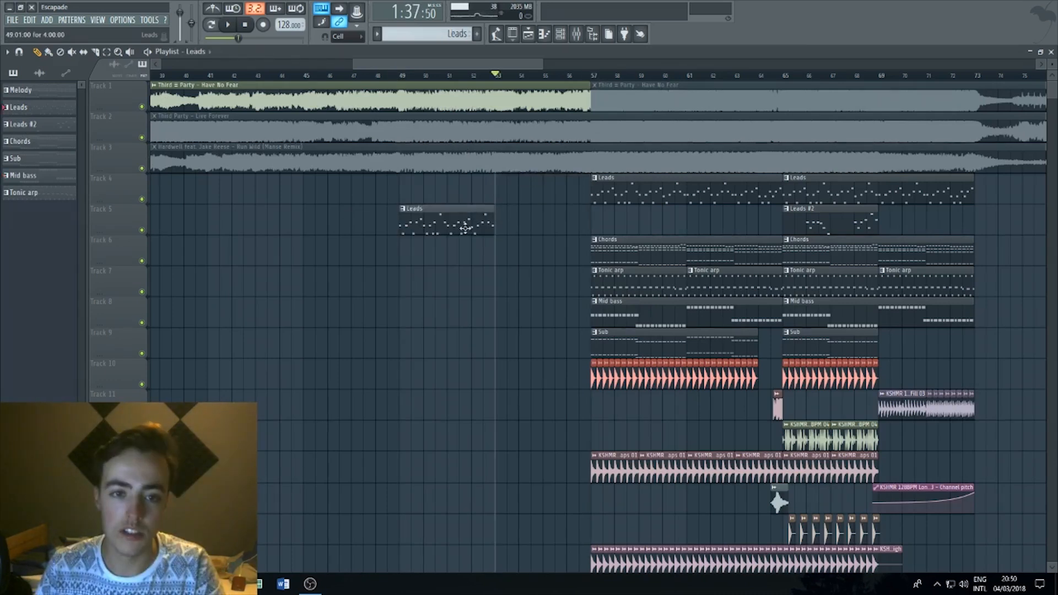
pyautogui.moveTo(466, 227); pyautogui.dragTo(465, 197)
pyautogui.click(503, 193)
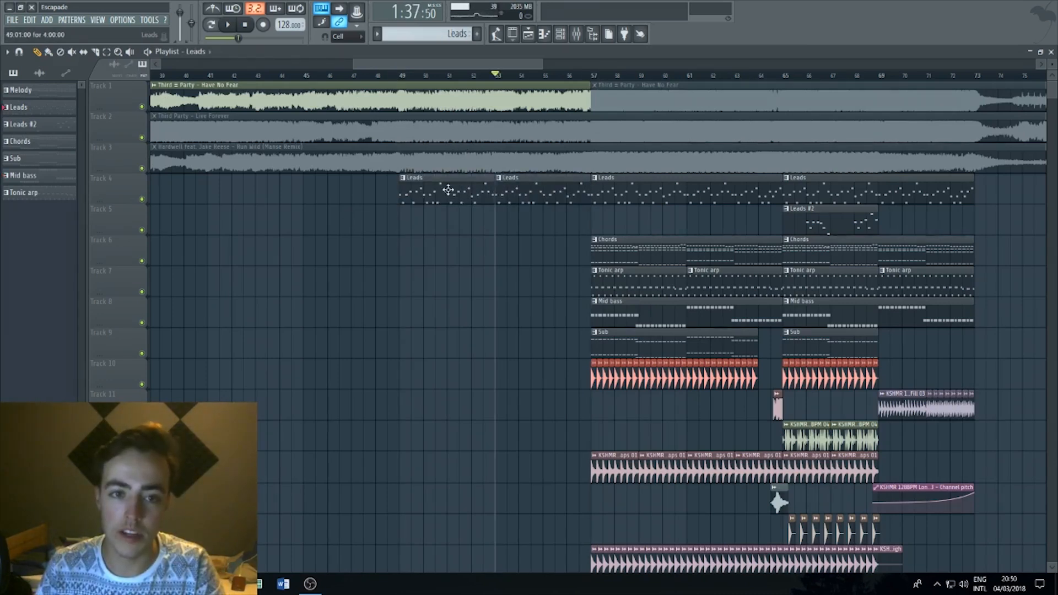
# - Make the Leads clip at bar 49 unique and replace the bar 53 clip with the new pattern
pyautogui.click(400, 184)
pyautogui.click(434, 255)
pyautogui.rightClick(498, 190)
pyautogui.click(498, 192)
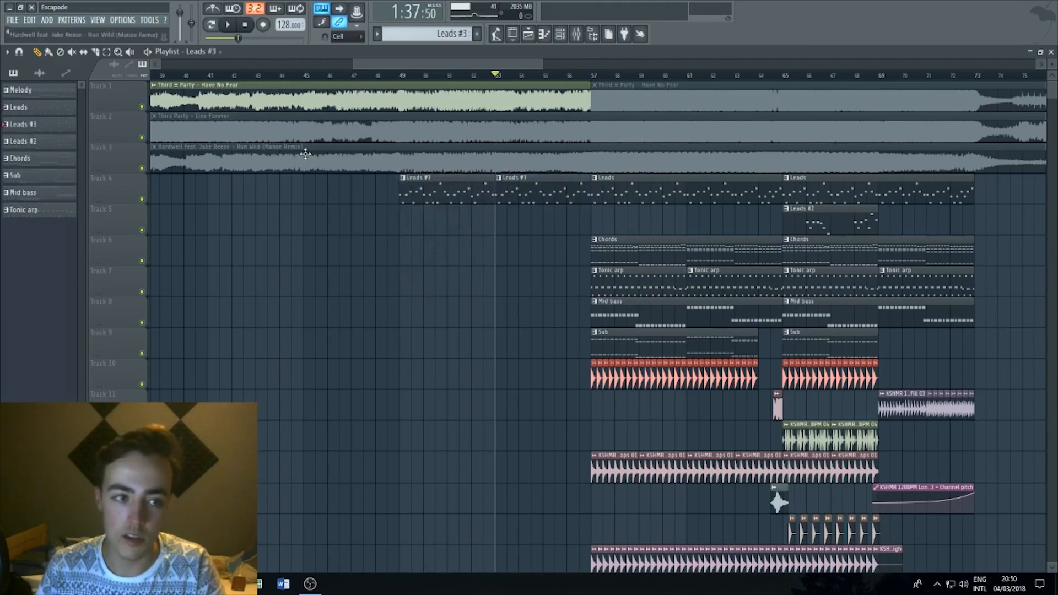
# - Make the LEADS Band 7 freq automation clip on Track 5 unique and reshape it to dip at bar 49 and rise until bar 57
pyautogui.click(1051, 52)
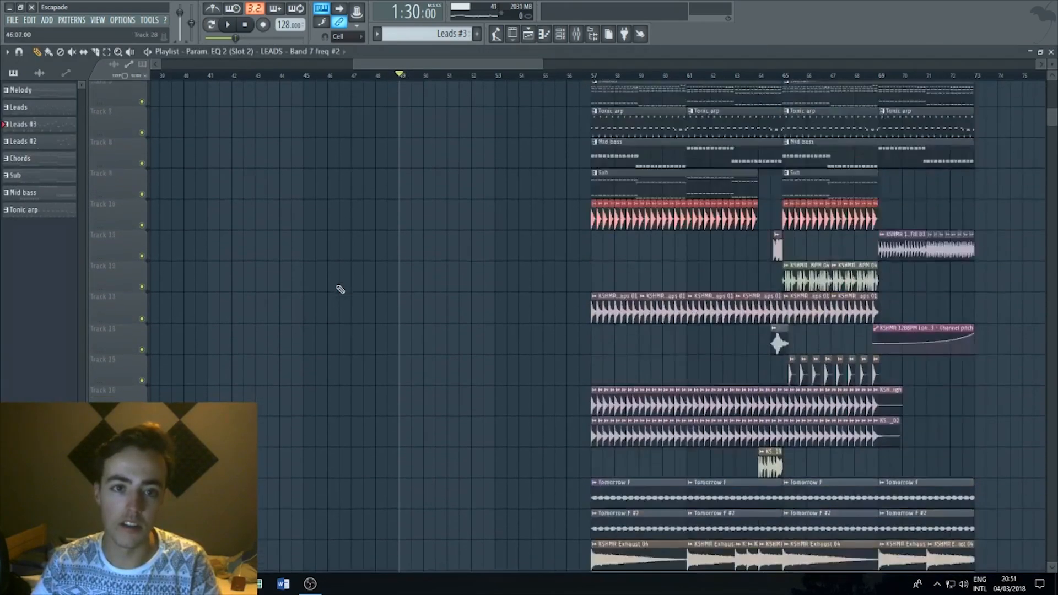
pyautogui.scroll(5, 340, 289)
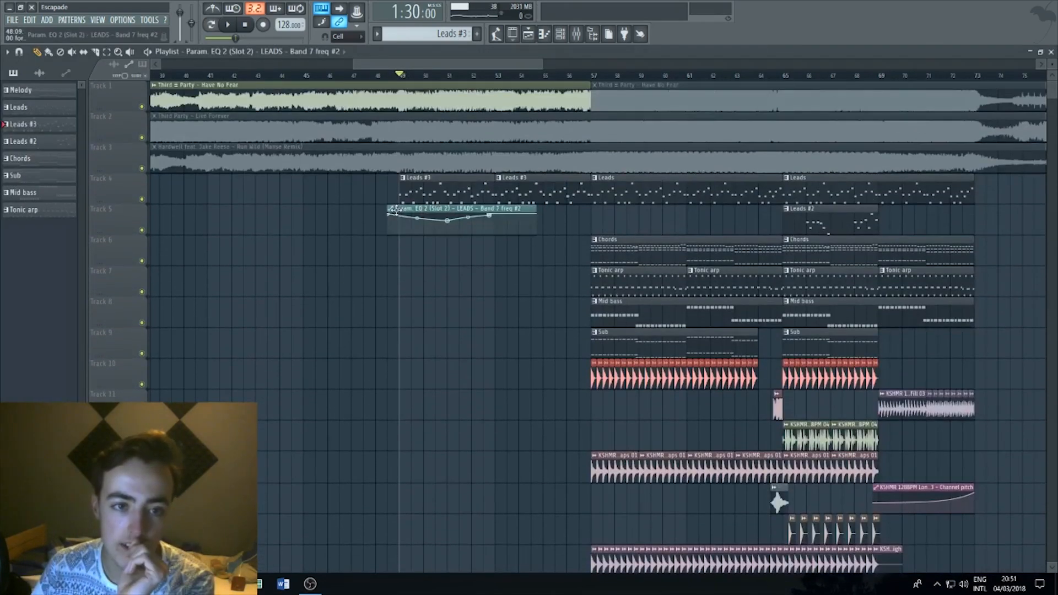
pyautogui.moveTo(391, 214); pyautogui.dragTo(401, 224)
pyautogui.press('space')
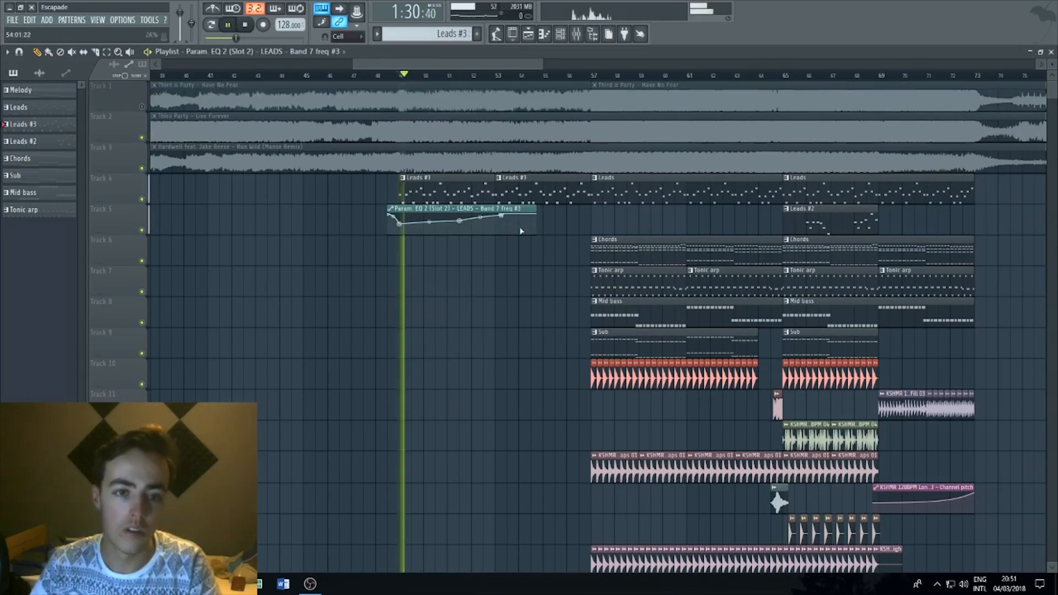
pyautogui.press('space')
pyautogui.moveTo(534, 208); pyautogui.dragTo(609, 209)
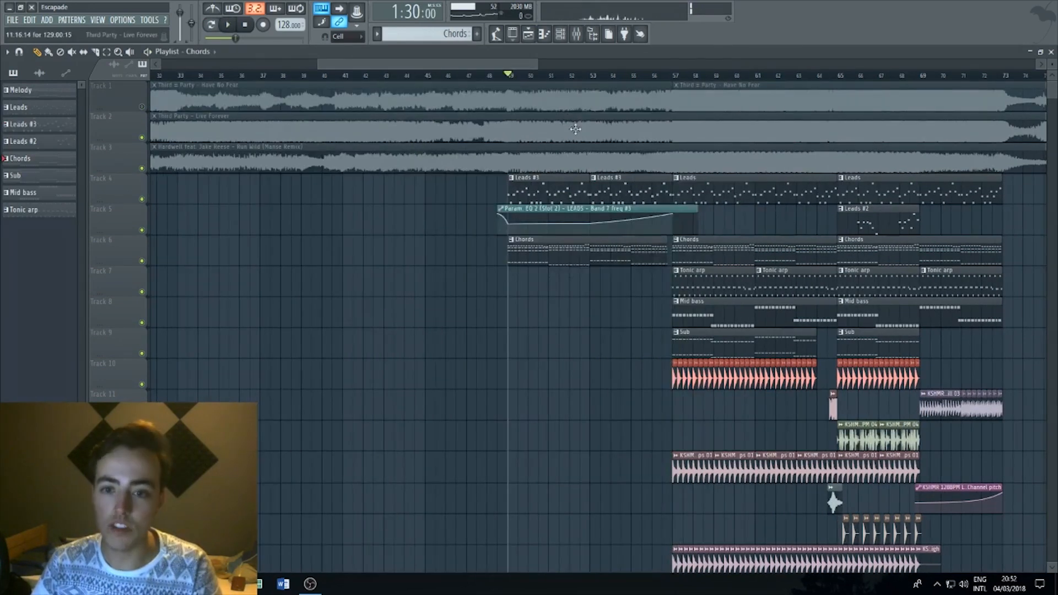
# - Add a Fruity parametric EQ 2 in slot 7 of the CHORDS mixer track and open its plugin options
pyautogui.scroll(-7, 510, 342)
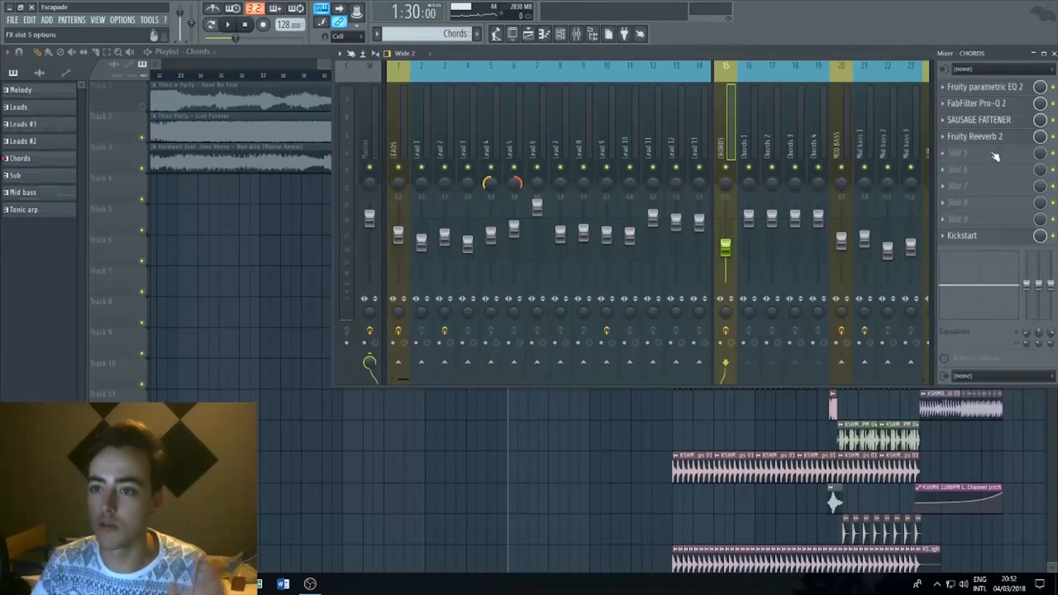
pyautogui.click(978, 190)
pyautogui.moveTo(979, 200)
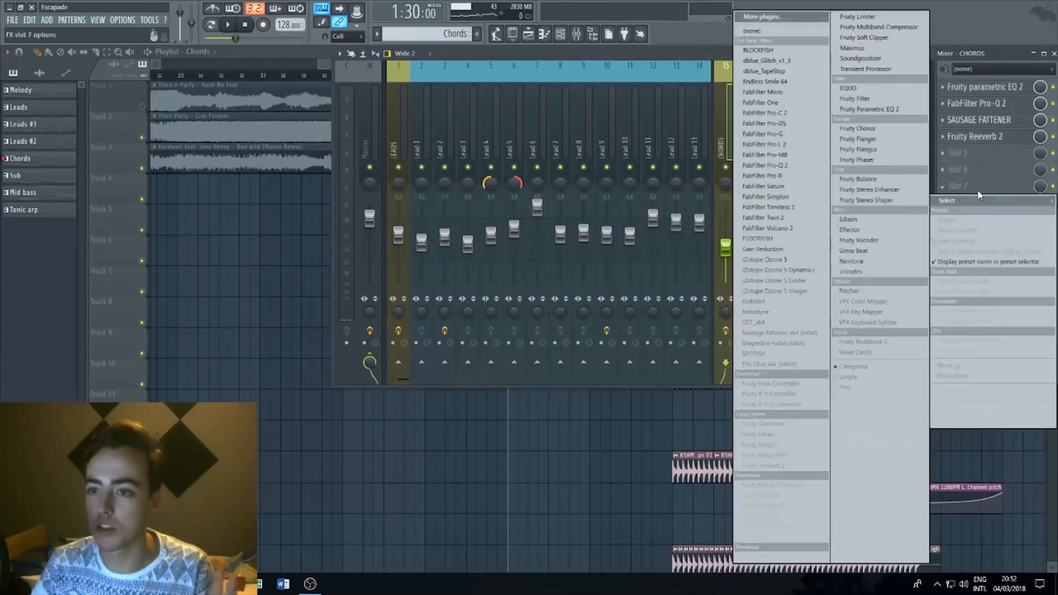
pyautogui.click(779, 334)
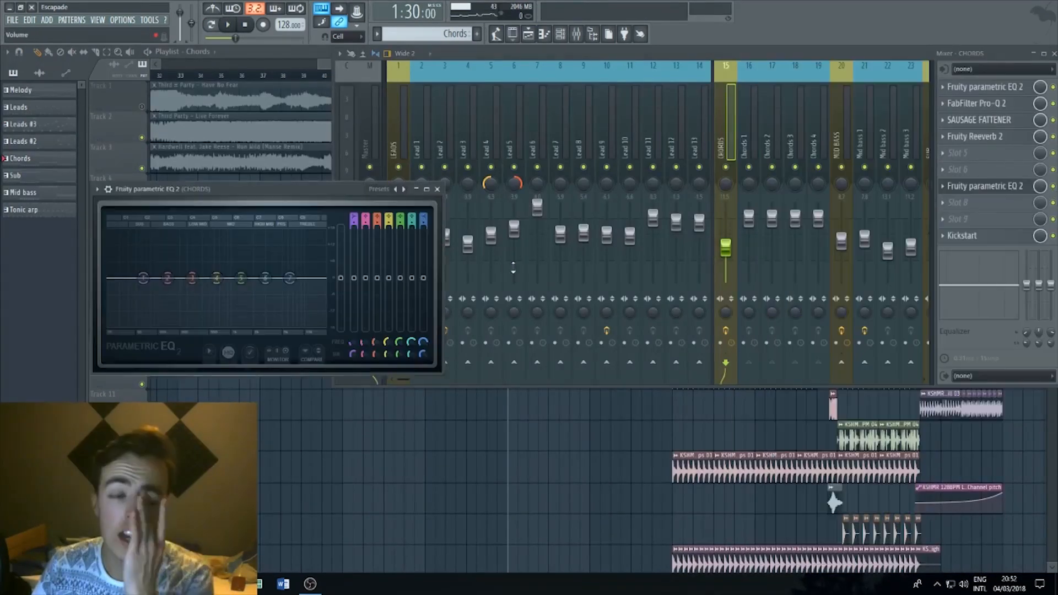
pyautogui.click(98, 189)
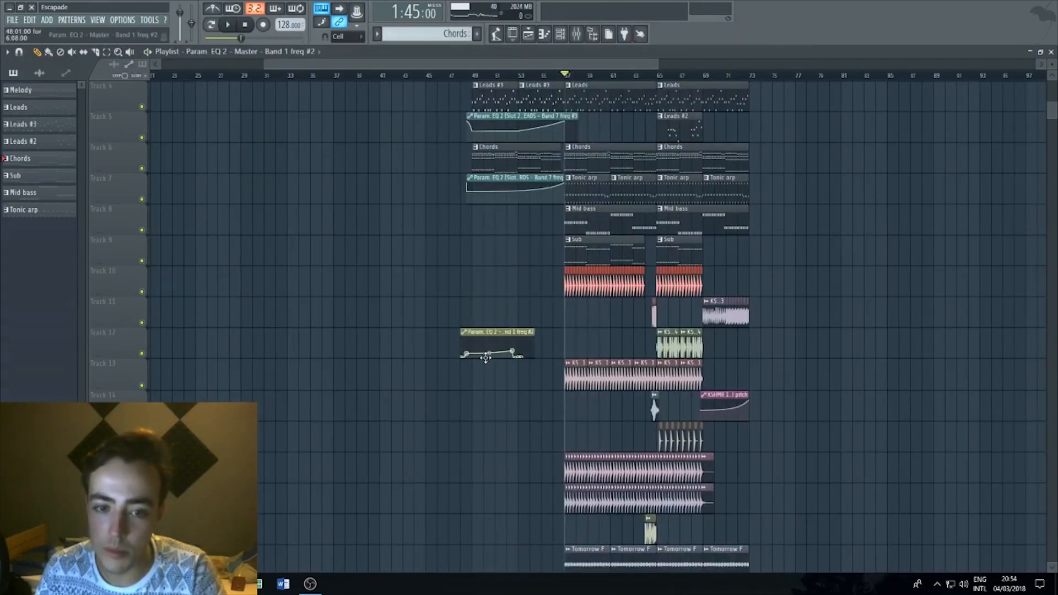
# - Make the Master EQ Band 1 freq automation clip before the drop on Track 12 unique
pyautogui.scroll(-6, 793, 406)
pyautogui.scroll(6, 828, 400)
pyautogui.scroll(3, 515, 157)
pyautogui.scroll(1, 479, 380)
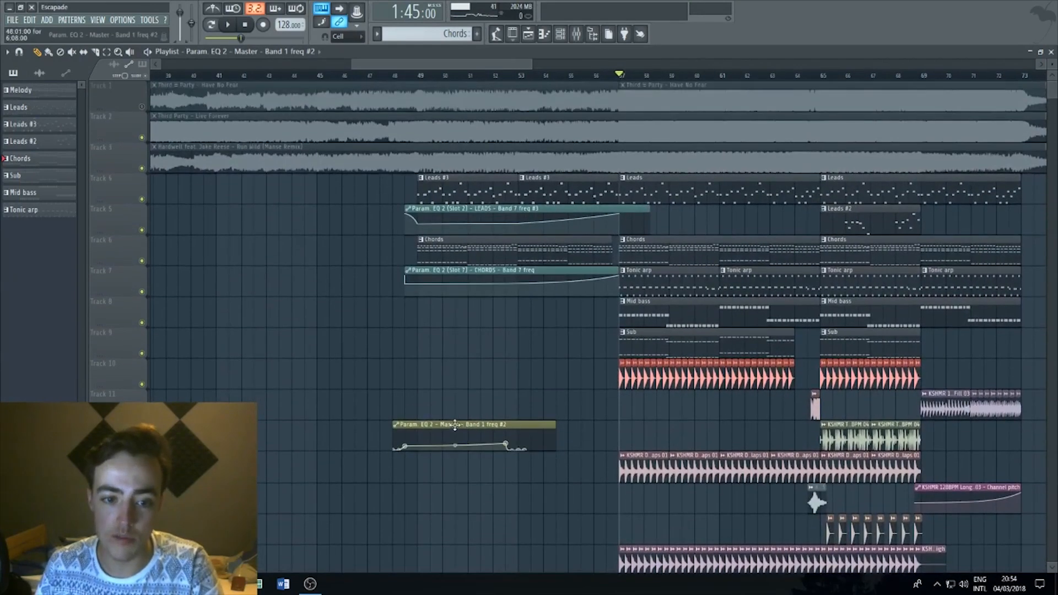
pyautogui.click(405, 427)
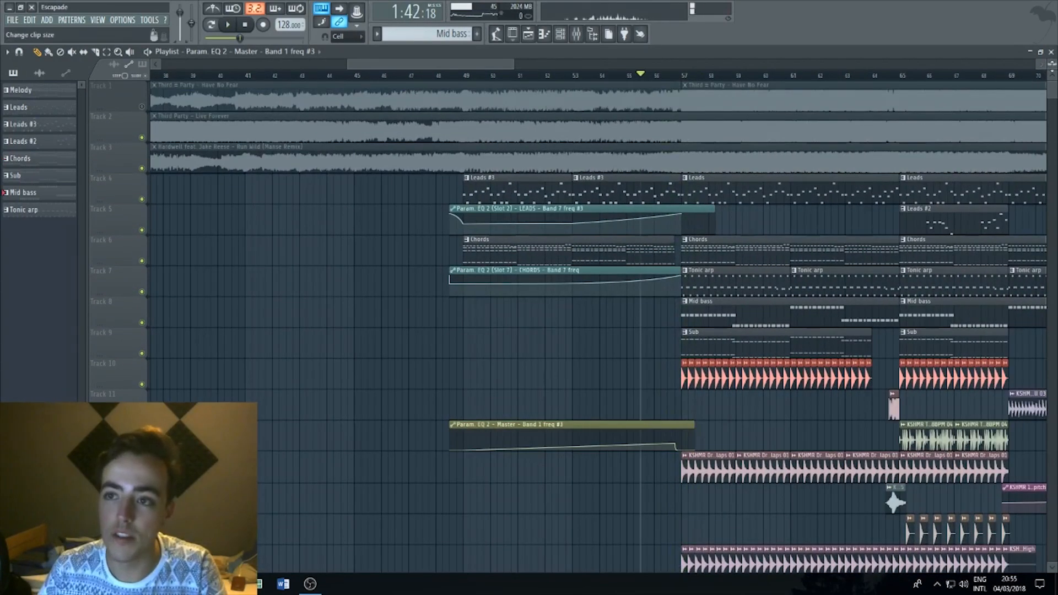
# - Reposition the KSHMR_Long_Sweep_Up_03 clip on Track 25 within the build-up before bar 57
pyautogui.scroll(3, 612, 385)
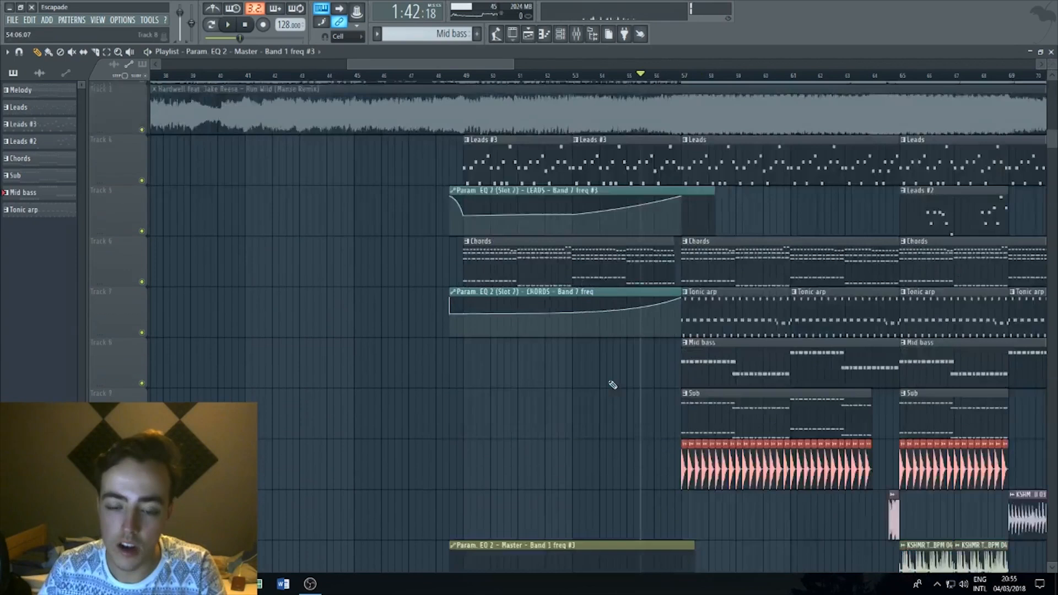
pyautogui.scroll(-4, 611, 385)
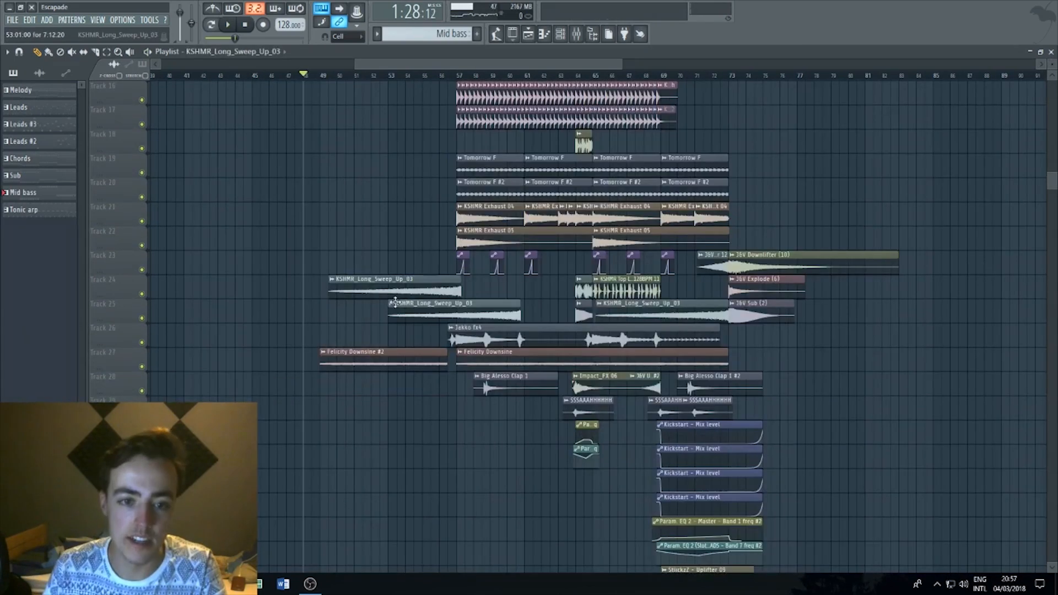
pyautogui.moveTo(413, 303)
pyautogui.mouseDown()
pyautogui.moveTo(392, 287)
pyautogui.moveTo(408, 308)
pyautogui.mouseUp()
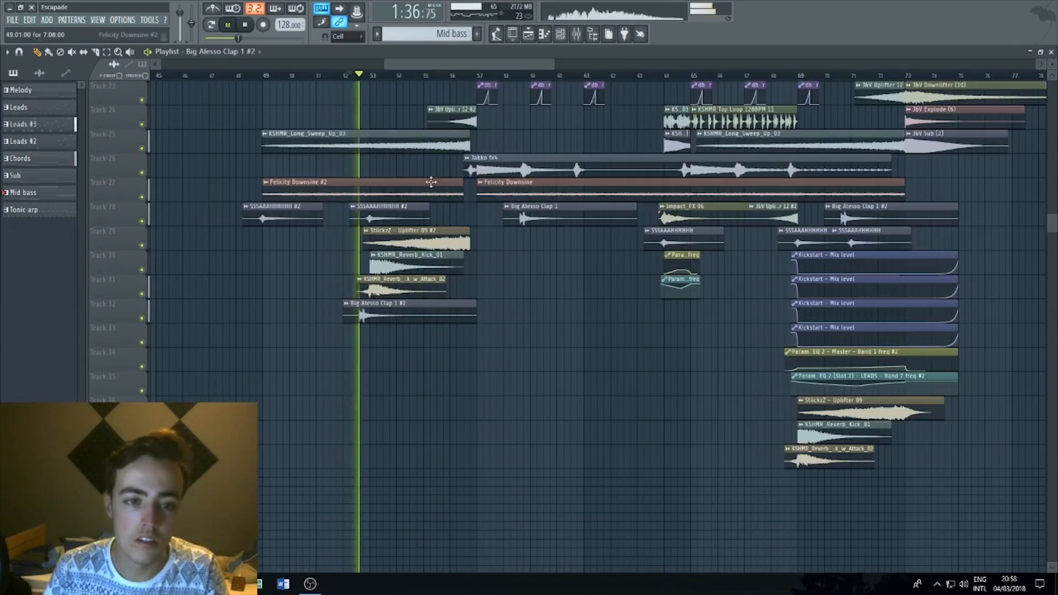
# - Set the volume of the StiickzZ - Uplifter 09 #2 sample to 29% and close its channel settings
pyautogui.click(408, 231)
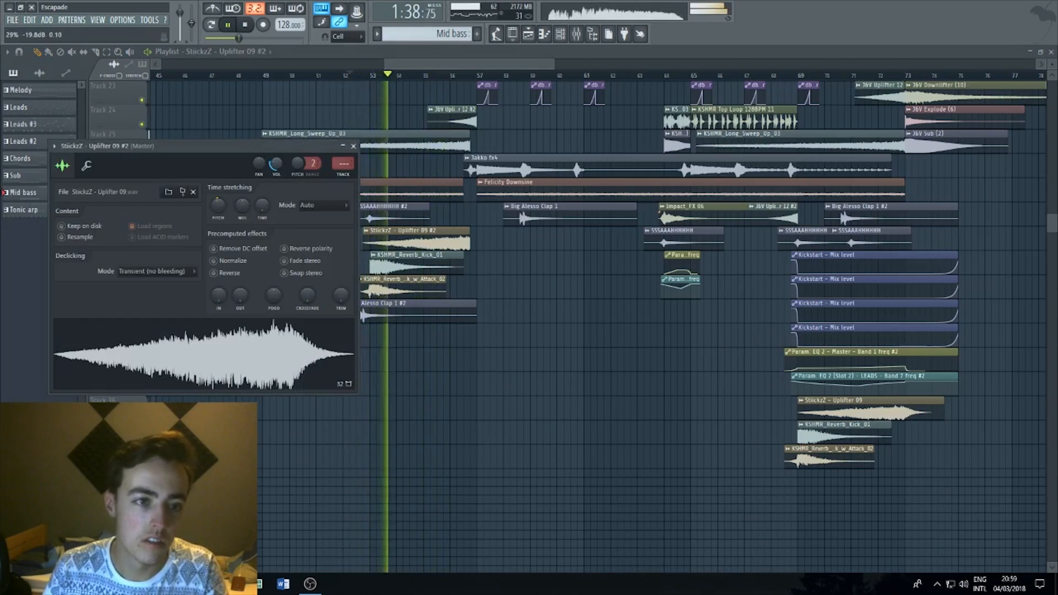
pyautogui.click(354, 146)
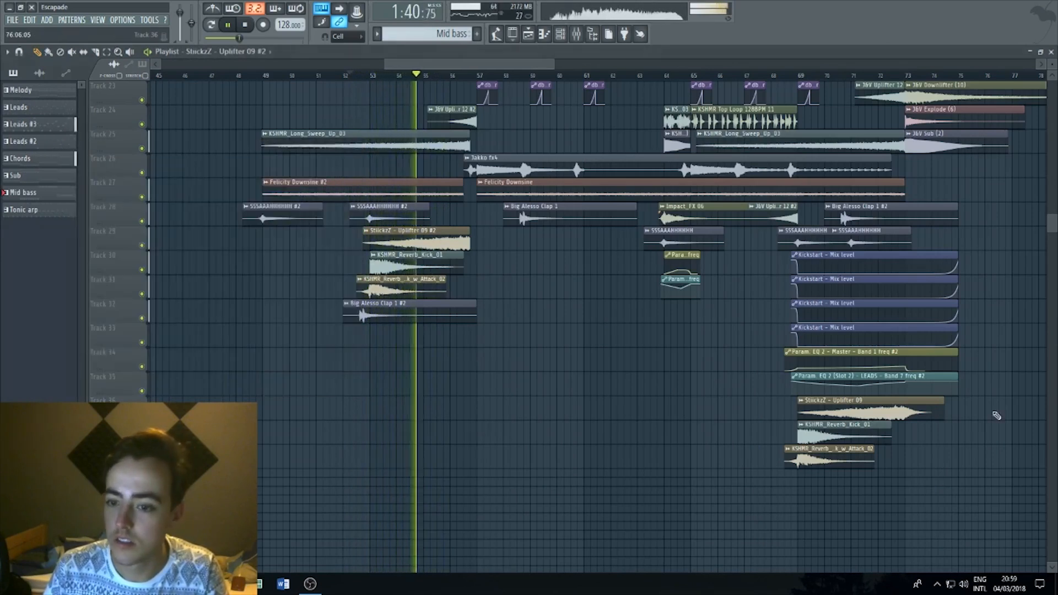
pyautogui.scroll(5, 984, 377)
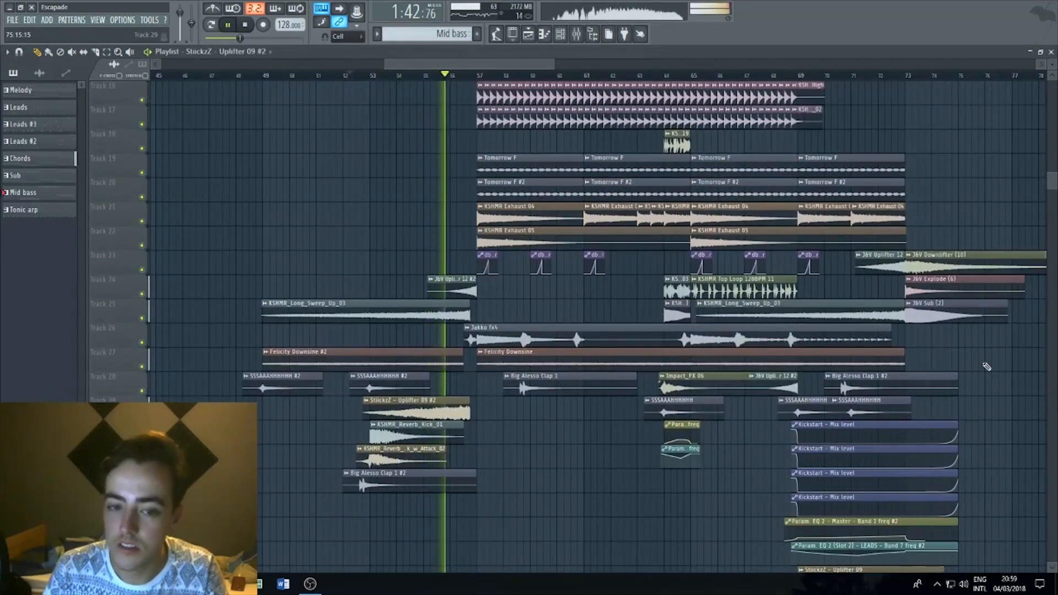
pyautogui.click(386, 400)
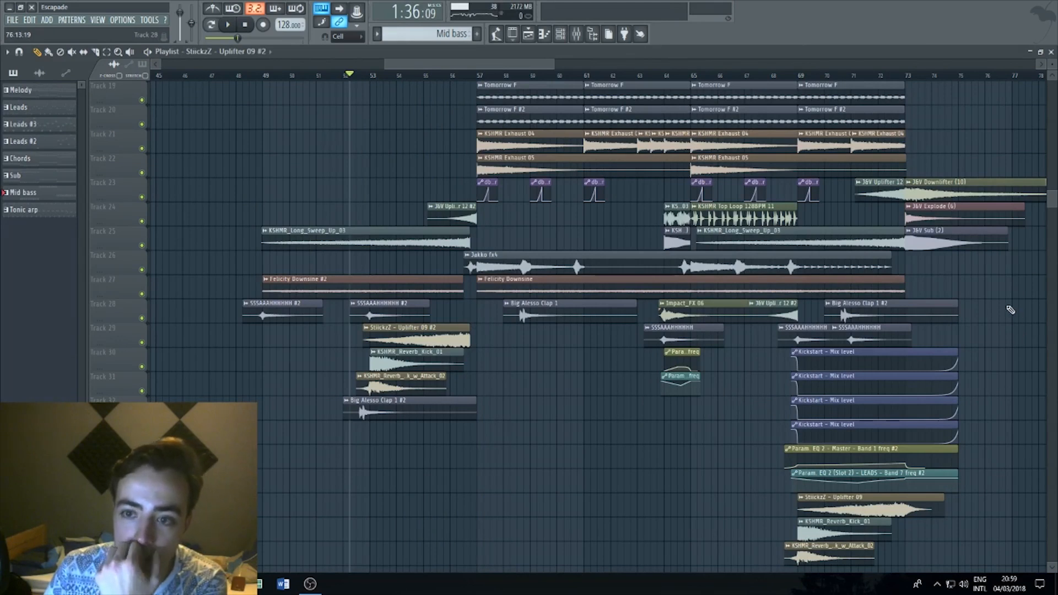
# - Make the Kickstart - Mix level automation clip at bar 49 on Track 14 unique
pyautogui.scroll(6, 1010, 309)
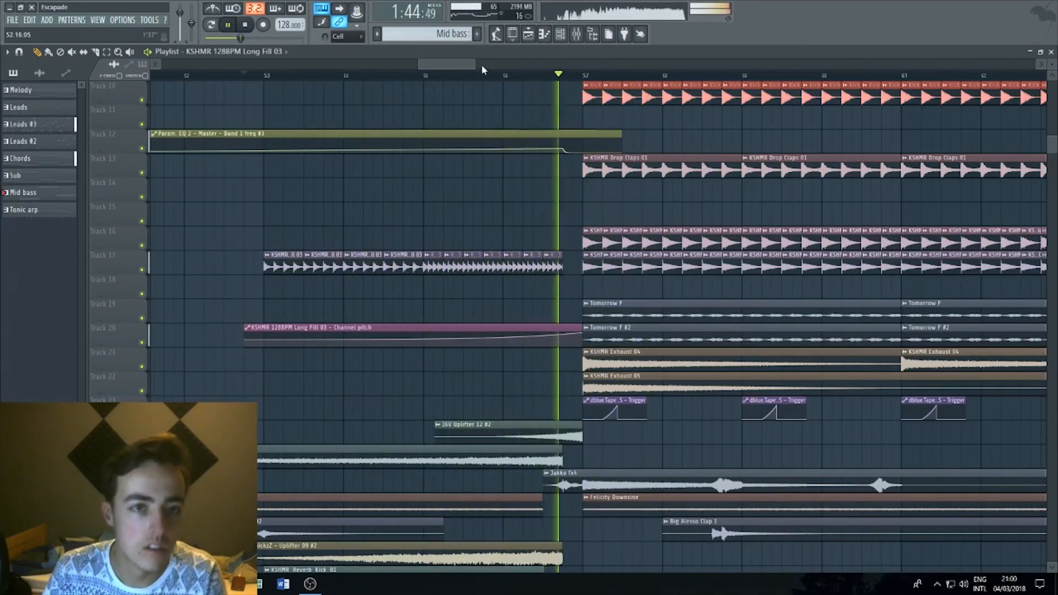
pyautogui.moveTo(475, 64); pyautogui.dragTo(552, 64)
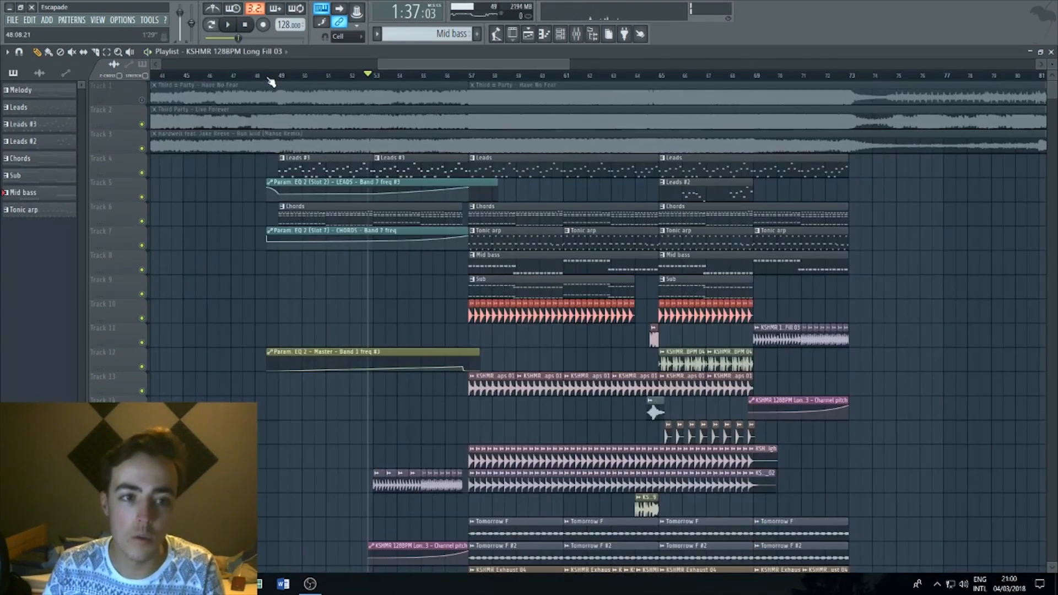
pyautogui.scroll(-5, 432, 287)
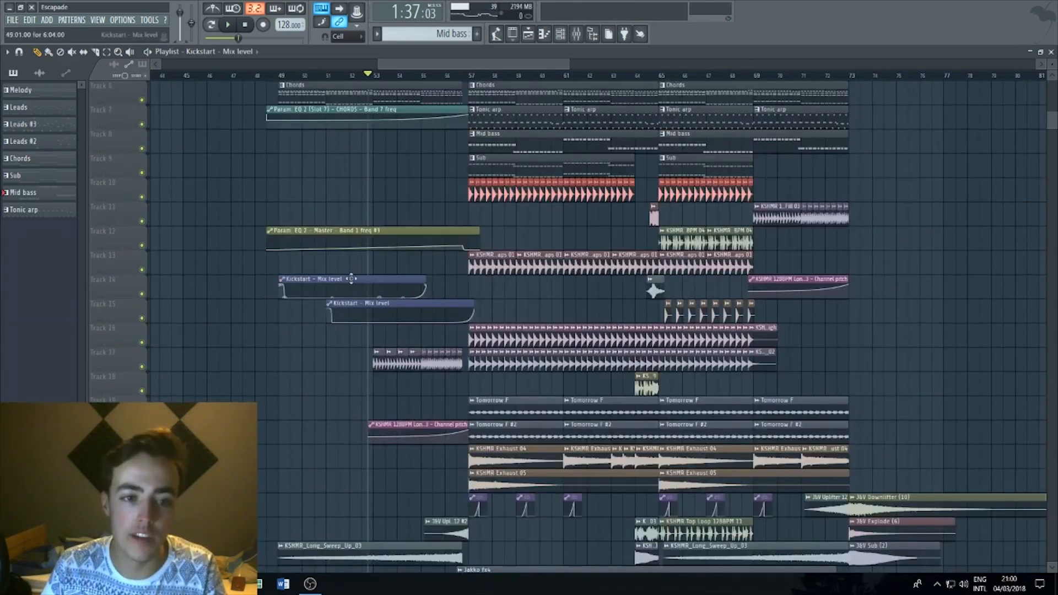
pyautogui.click(281, 280)
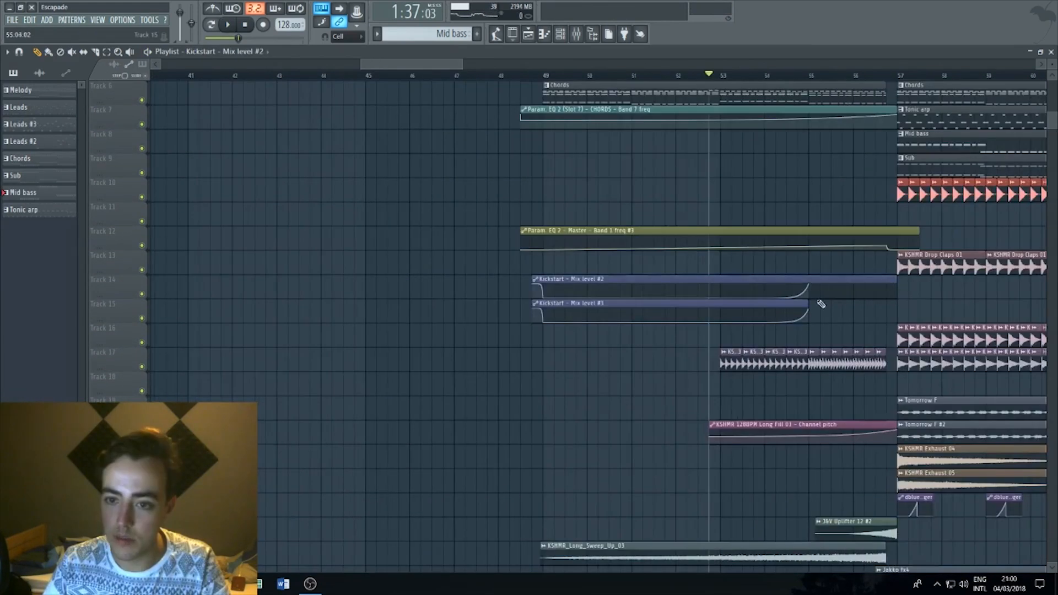
# - Reshape the Kickstart - Mix level #2 automation into a gradual rise ending at bar 57, deleting the extra point at bar 53
pyautogui.moveTo(809, 303); pyautogui.dragTo(866, 301)
pyautogui.rightClick(808, 285)
pyautogui.click(810, 300)
pyautogui.rightClick(718, 297)
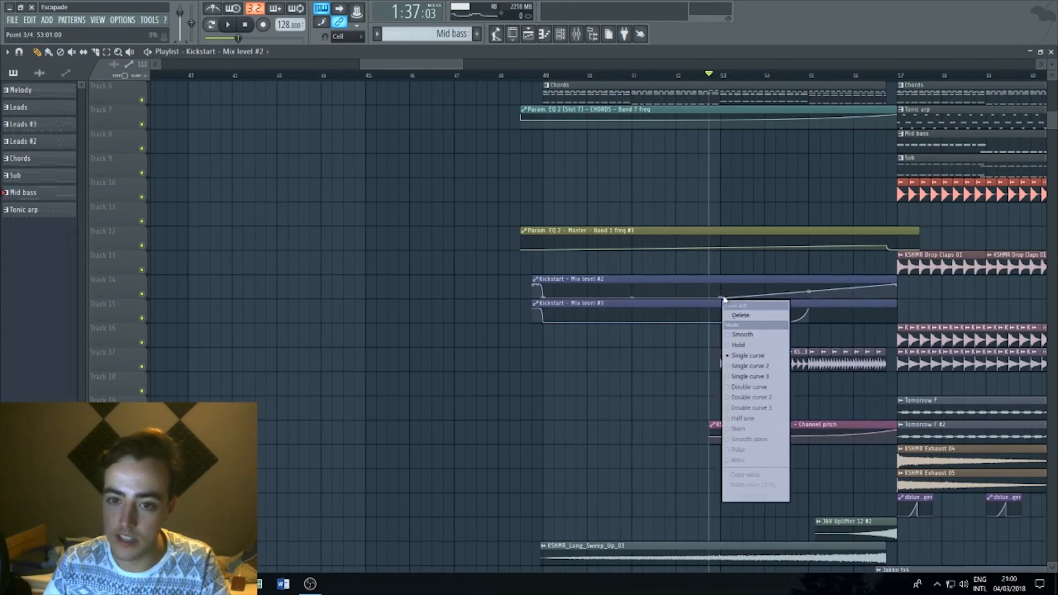
pyautogui.click(738, 312)
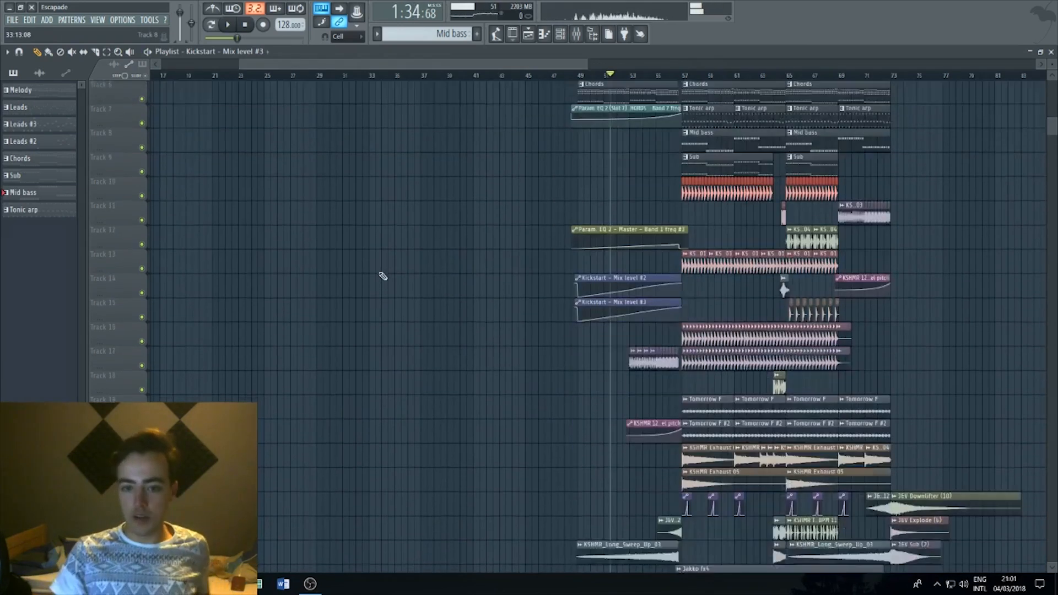
pyautogui.scroll(-8, 383, 276)
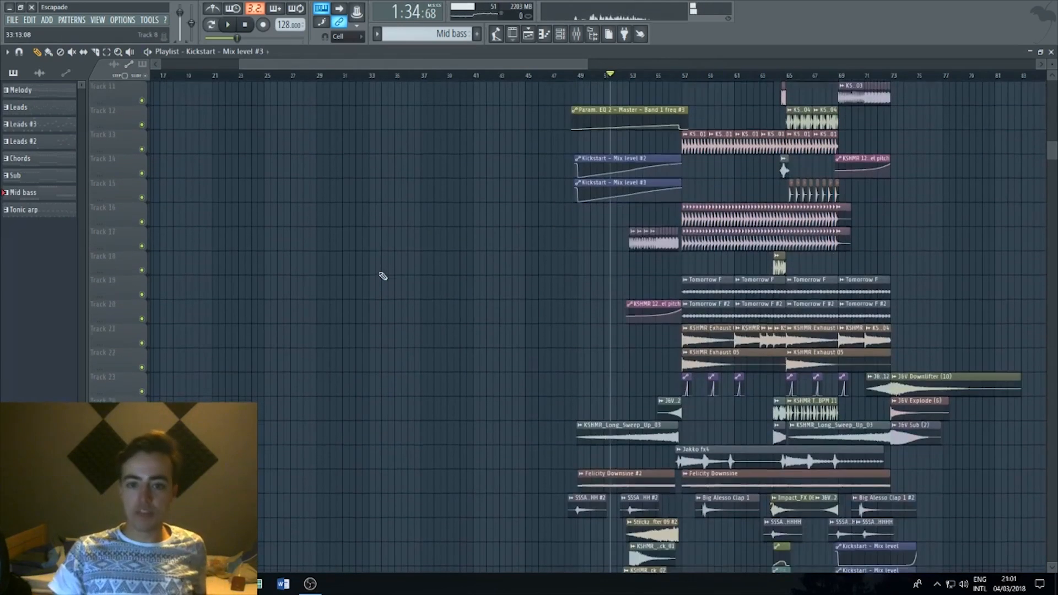
pyautogui.scroll(-3, 383, 276)
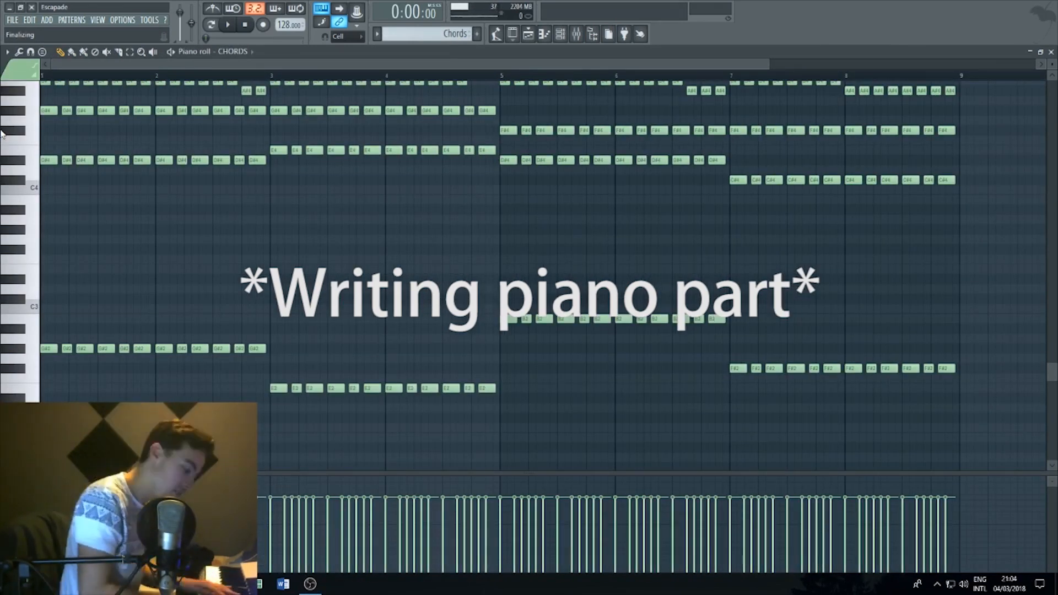
# - Work out a TruePianos piano part in Pattern 9, running playback and recording with the mixer brought up in between
pyautogui.click(227, 25)
pyautogui.click(250, 26)
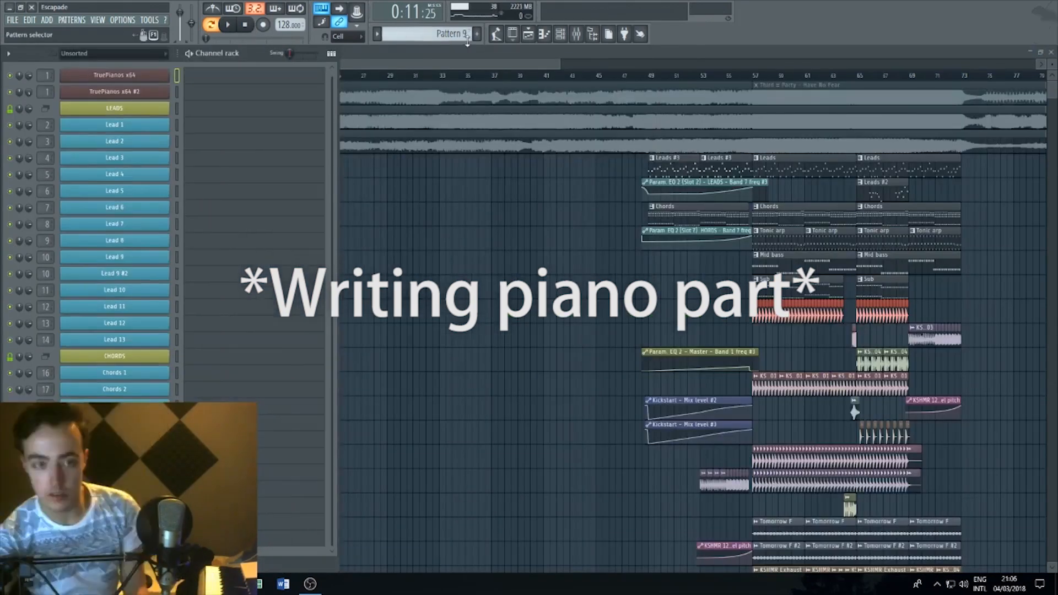
pyautogui.press('F9')
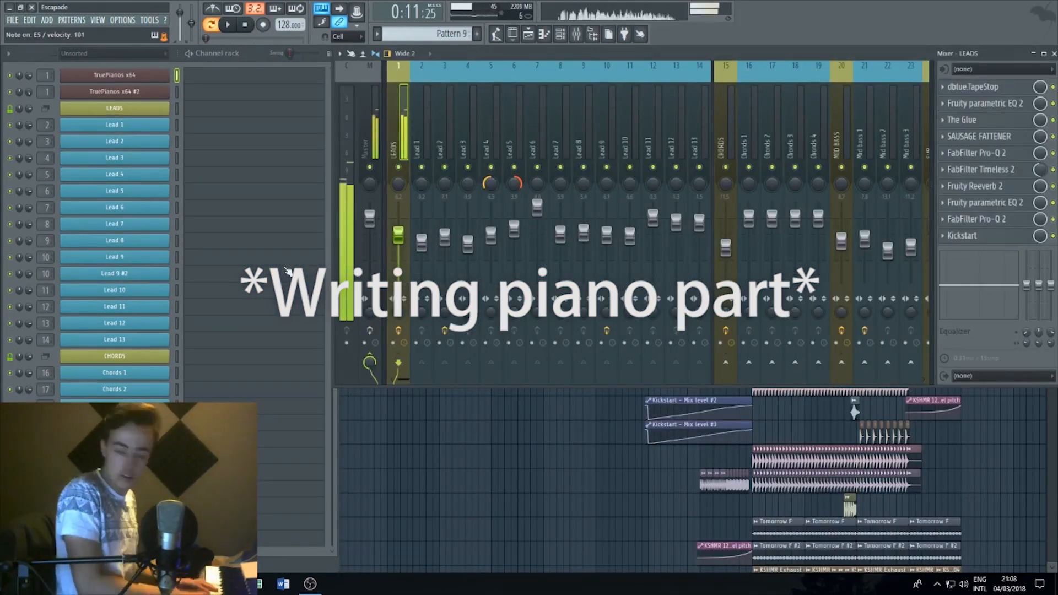
pyautogui.click(228, 25)
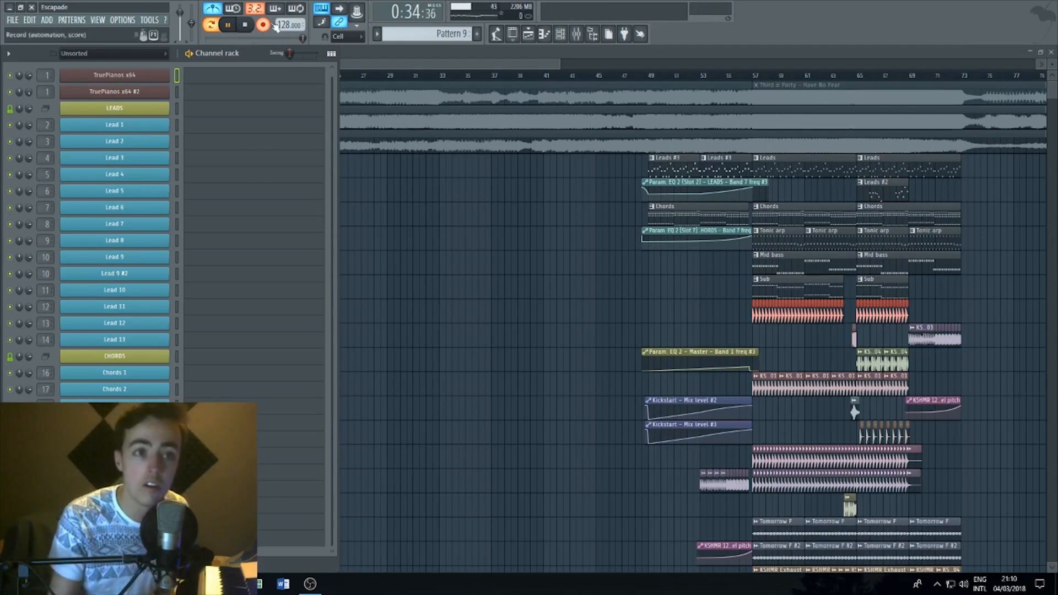
pyautogui.click(250, 26)
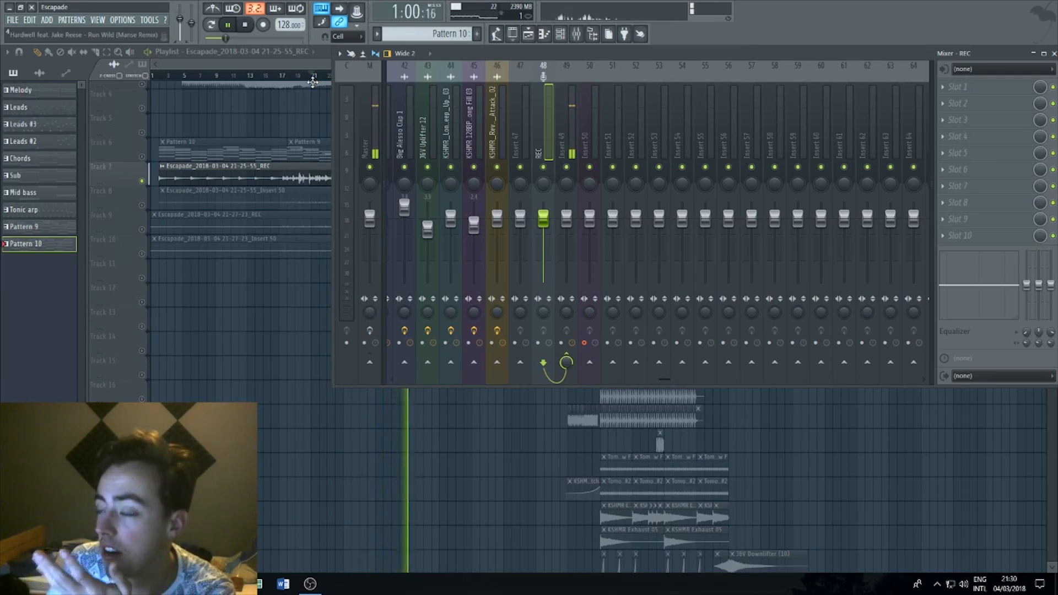
# - Close the mixer, stop playback, and unmute the remaining playlist tracks around the recorded piano clips
pyautogui.press('F9')
pyautogui.press('space')
pyautogui.click(142, 206)
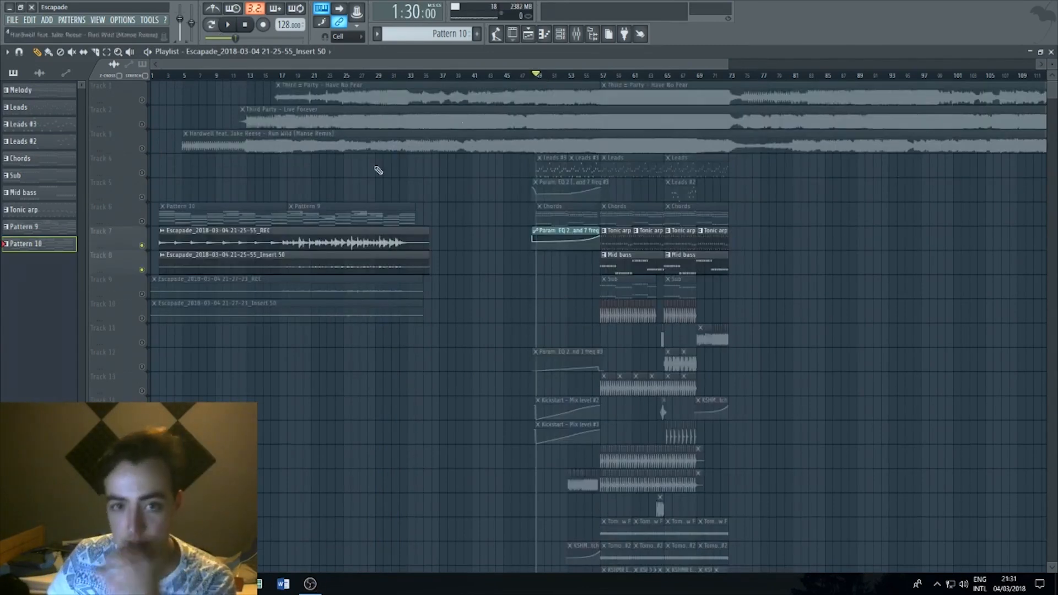
pyautogui.click(143, 173)
pyautogui.click(143, 195)
pyautogui.rightClick(143, 221)
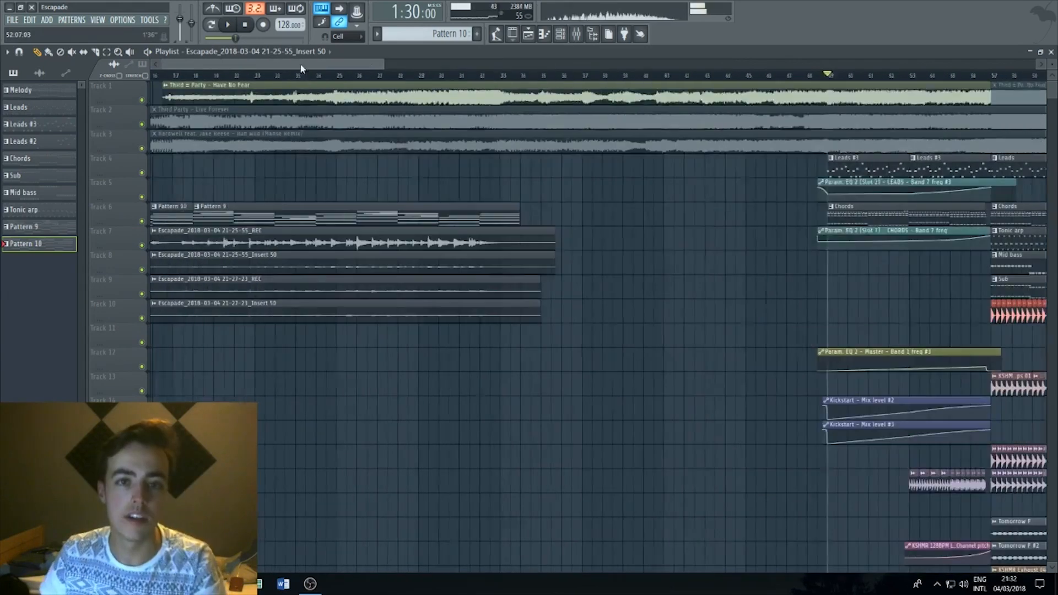
# - Compare the piano patterns and recordings at the start of the playlist with the build-up around bar 49
pyautogui.moveTo(300, 66); pyautogui.dragTo(220, 65)
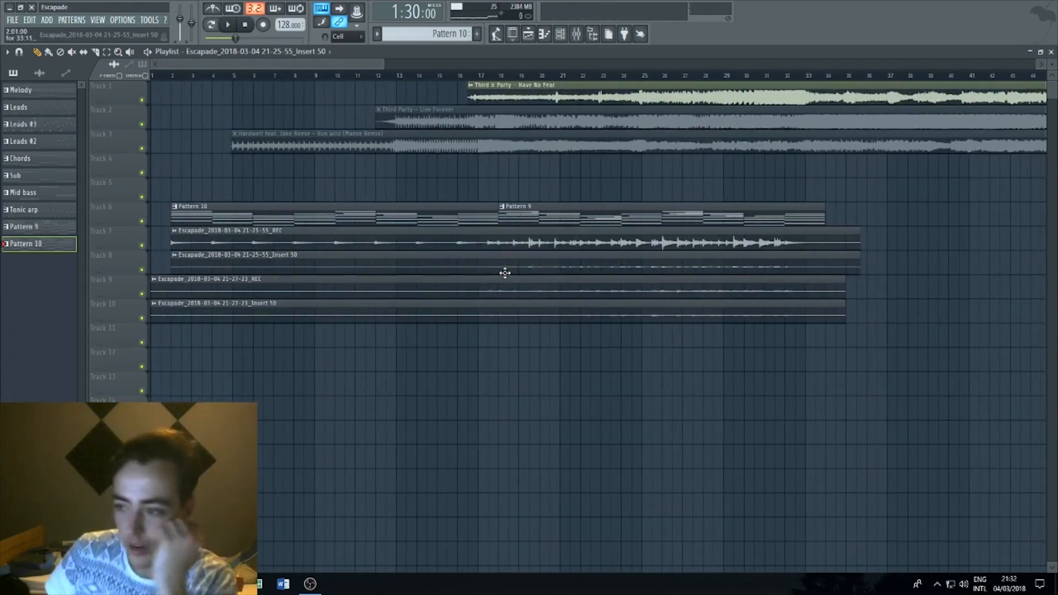
pyautogui.click(482, 76)
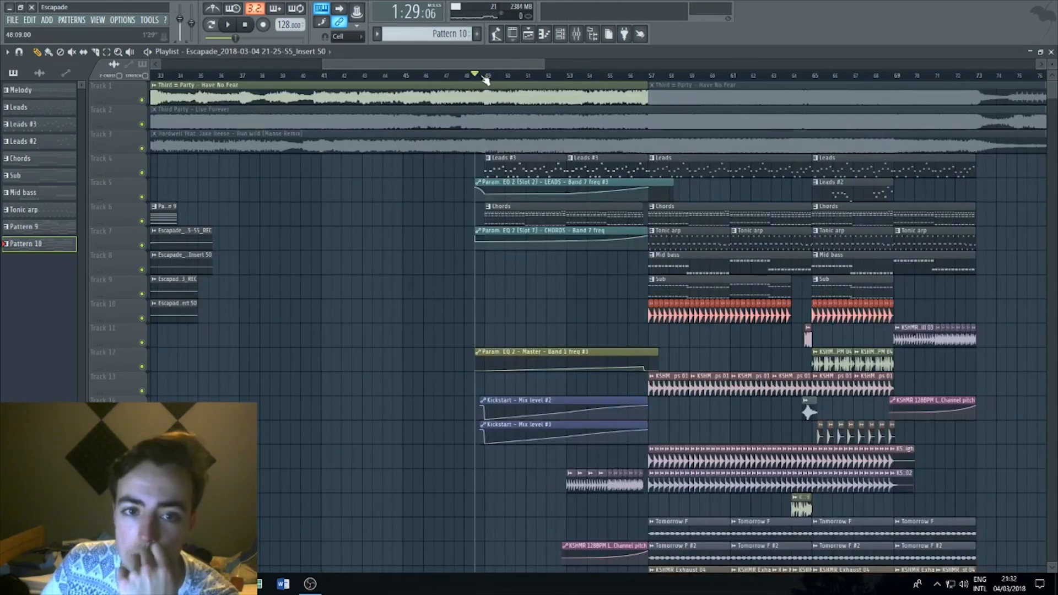
pyautogui.moveTo(479, 77); pyautogui.dragTo(302, 65)
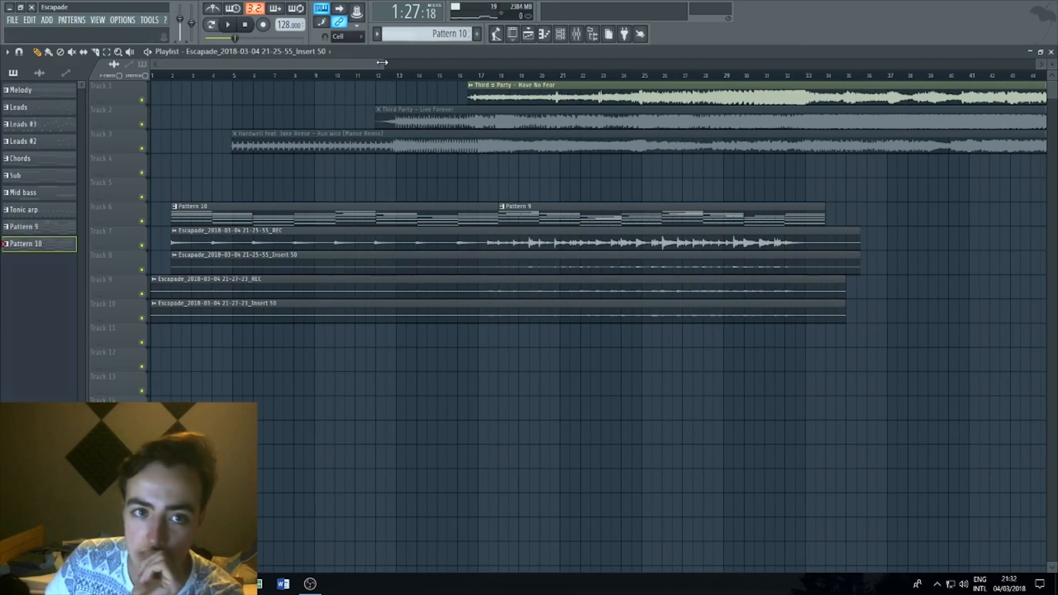
pyautogui.scroll(-5, 609, 93)
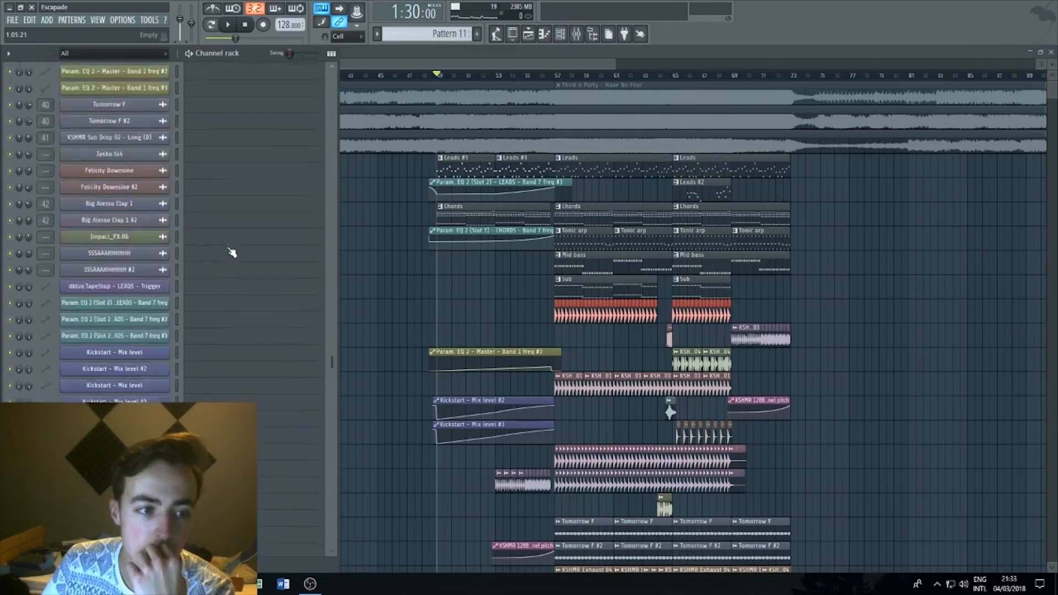
# - Bring the Simple bass part into Pattern 11 and play it under the build-up from bar 49, closing its piano roll
pyautogui.scroll(10, 220, 256)
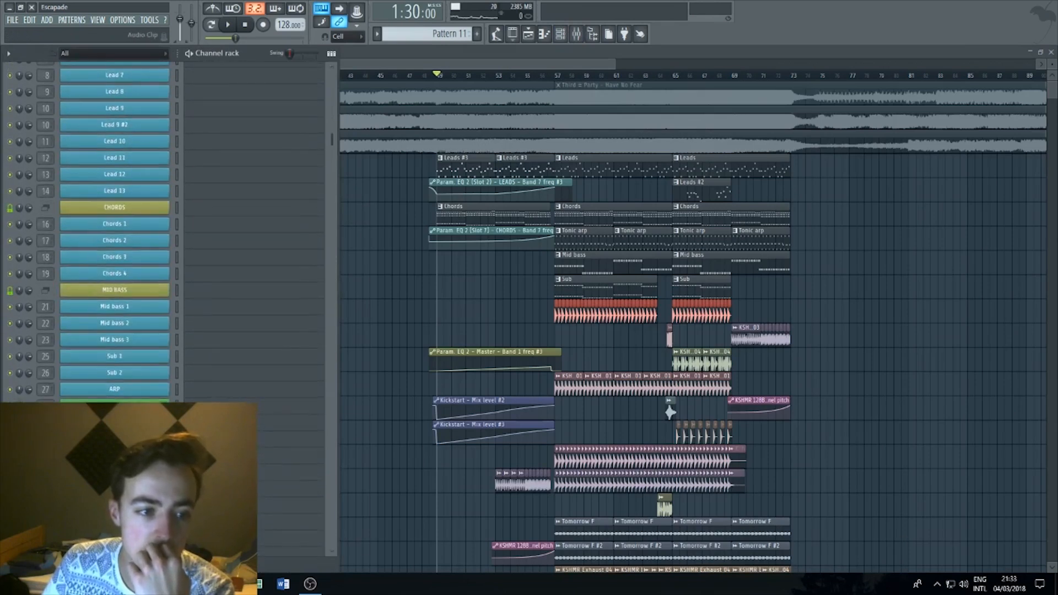
pyautogui.rightClick(259, 417)
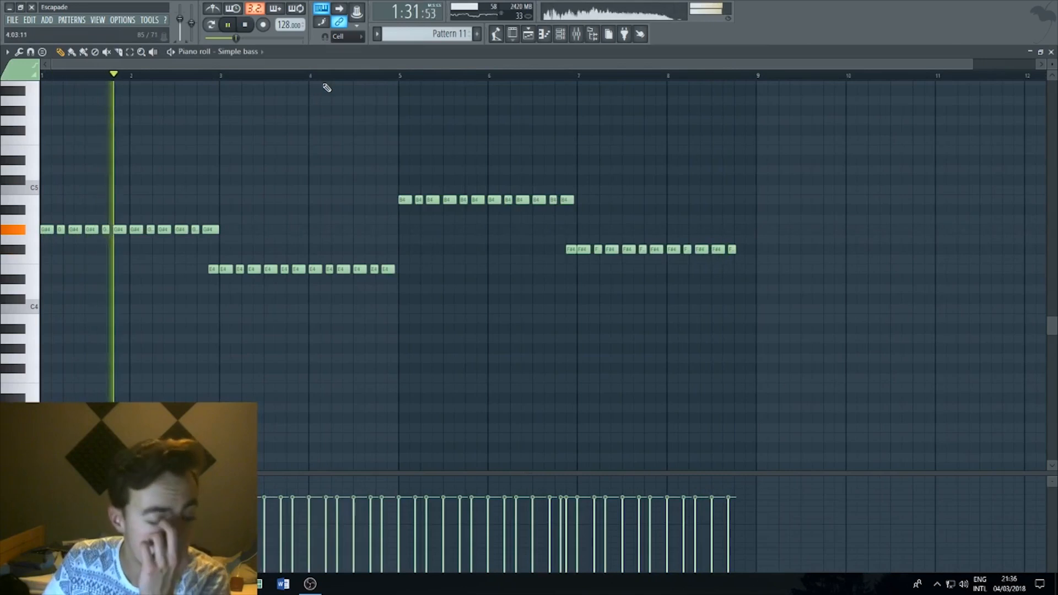
pyautogui.click(1040, 52)
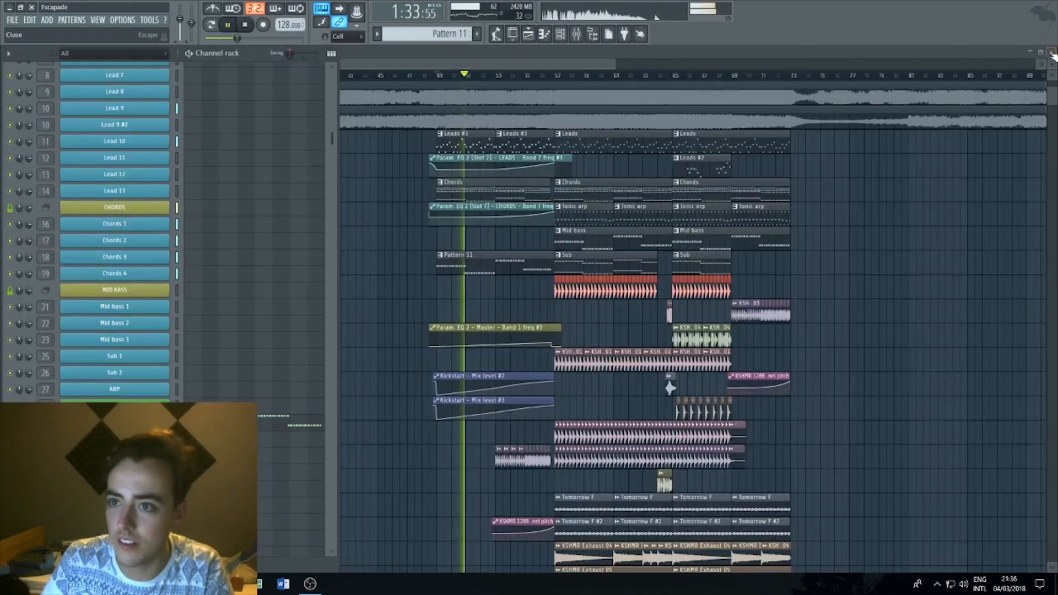
pyautogui.press('space')
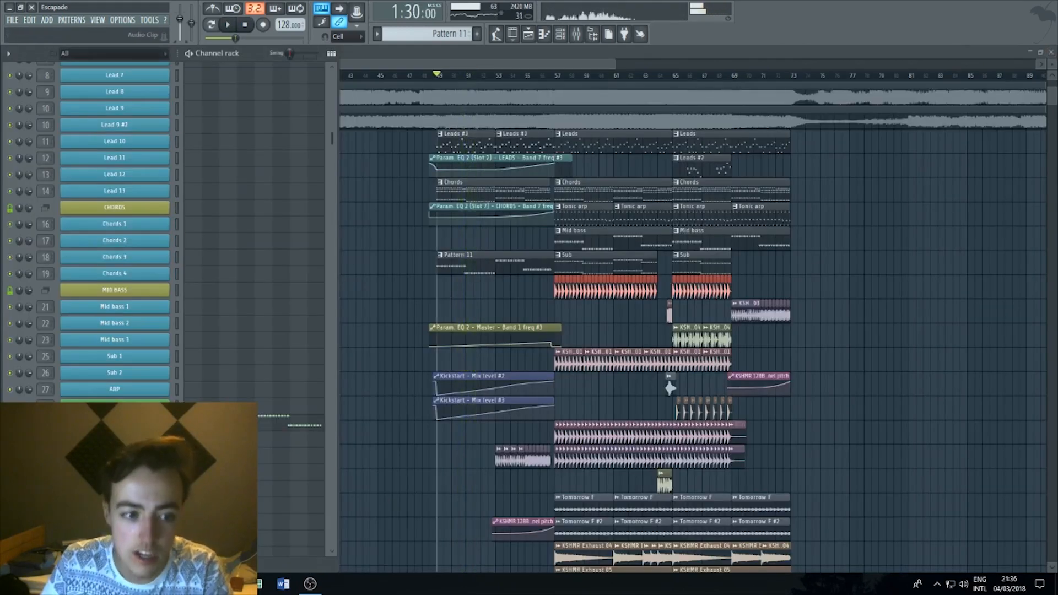
# - Create Pattern 12 for a new melody and add a Nexus channel to play it
pyautogui.rightClick(146, 425)
pyautogui.click(478, 35)
pyautogui.press('Return')
pyautogui.rightClick(258, 429)
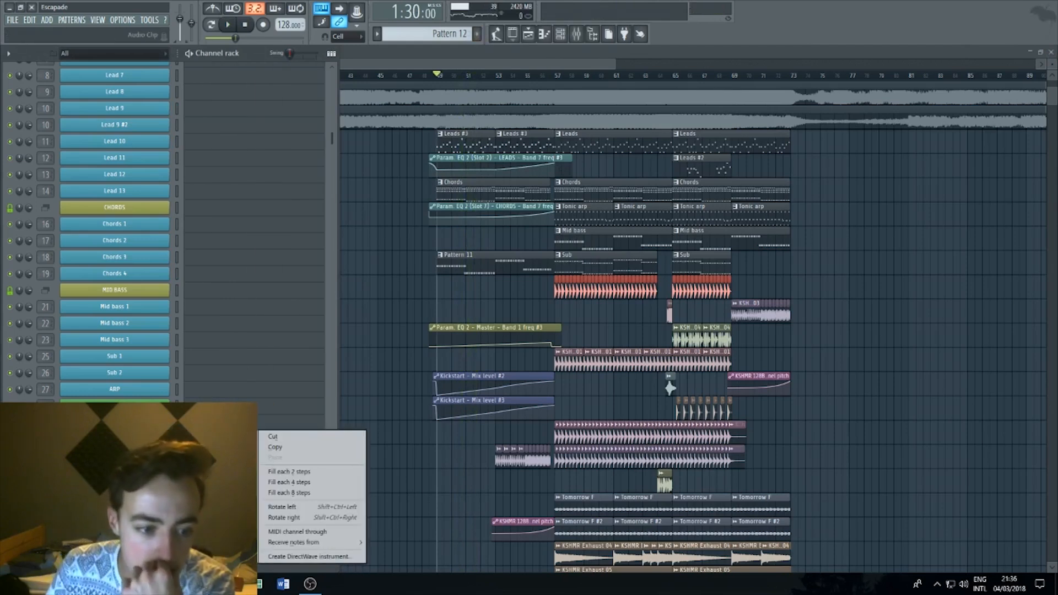
pyautogui.moveTo(231, 490)
pyautogui.click(333, 442)
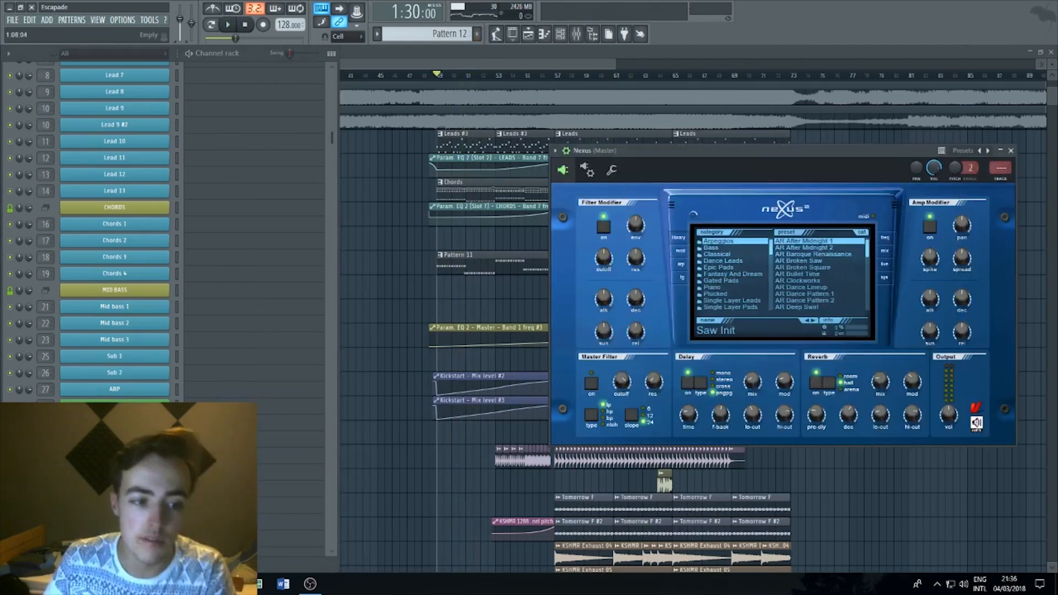
# - Place a short B5 note at the start of the Nexus piano roll and delete the long A#5 note below it
pyautogui.press('F7')
pyautogui.moveTo(79, 123); pyautogui.dragTo(47, 103)
pyautogui.rightClick(47, 103)
pyautogui.click(47, 91)
pyautogui.scroll(3, 49, 111)
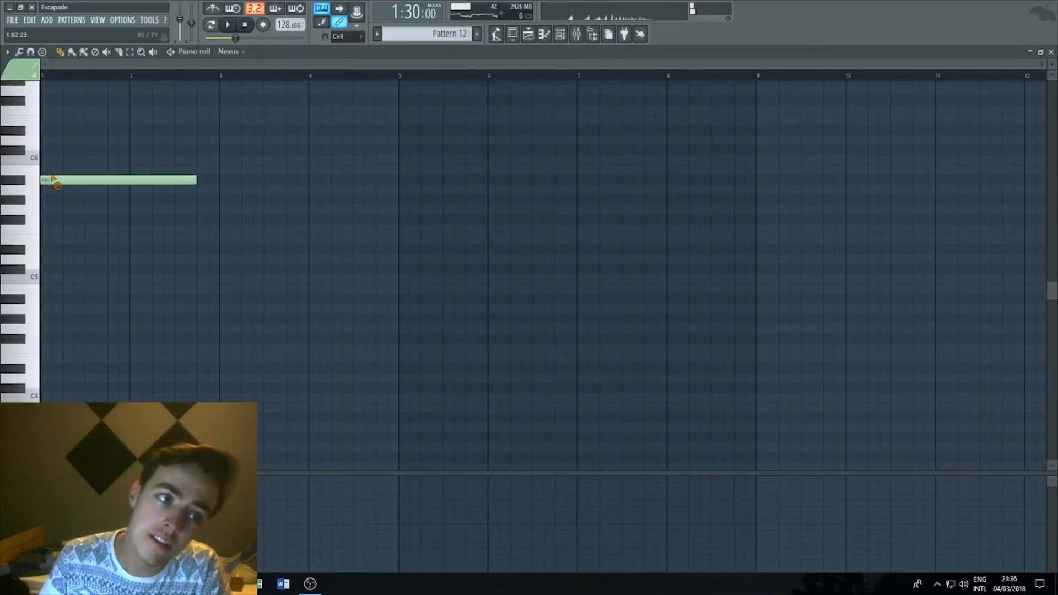
pyautogui.click(45, 170)
pyautogui.moveTo(201, 176); pyautogui.dragTo(55, 167)
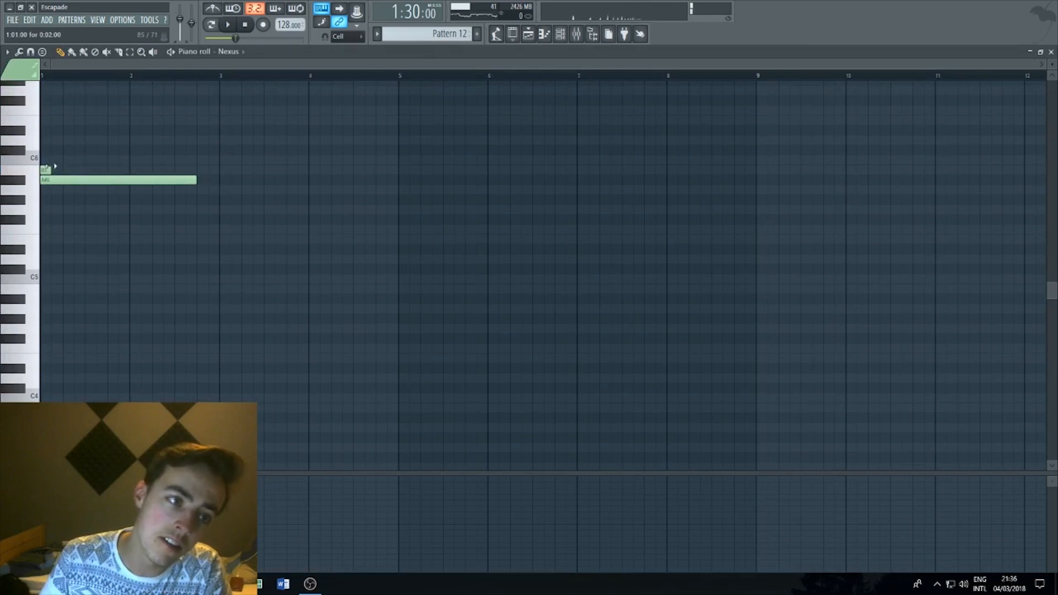
pyautogui.rightClick(52, 180)
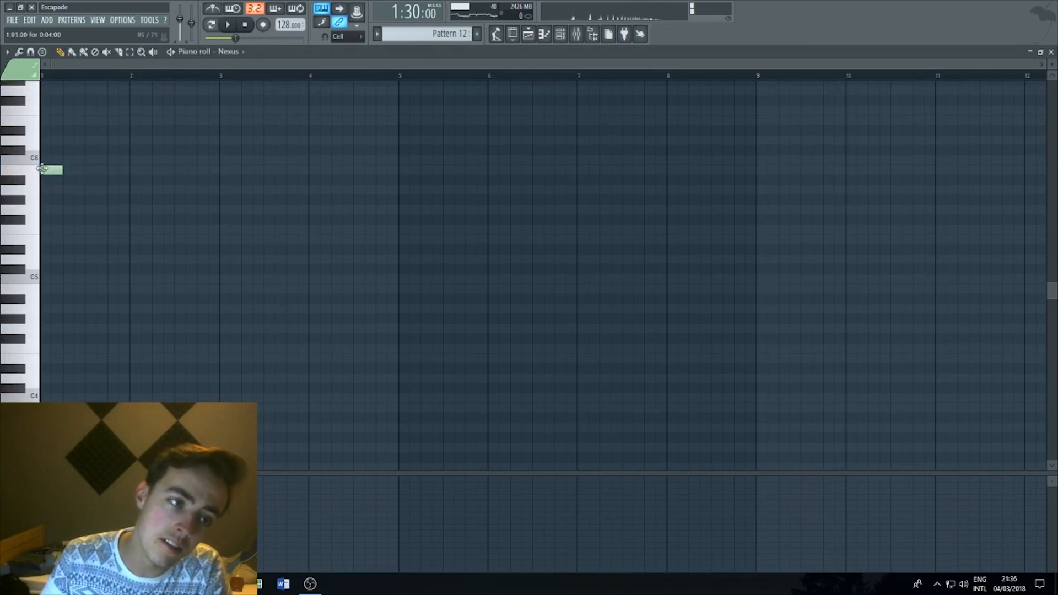
# - Continue the Nexus melody downward with A#5, F#5, C#5 and B4 notes running into bar 2
pyautogui.click(70, 181)
pyautogui.moveTo(70, 182); pyautogui.dragTo(95, 181)
pyautogui.click(145, 219)
pyautogui.moveTo(147, 219); pyautogui.dragTo(135, 219)
pyautogui.click(168, 268)
pyautogui.click(210, 301)
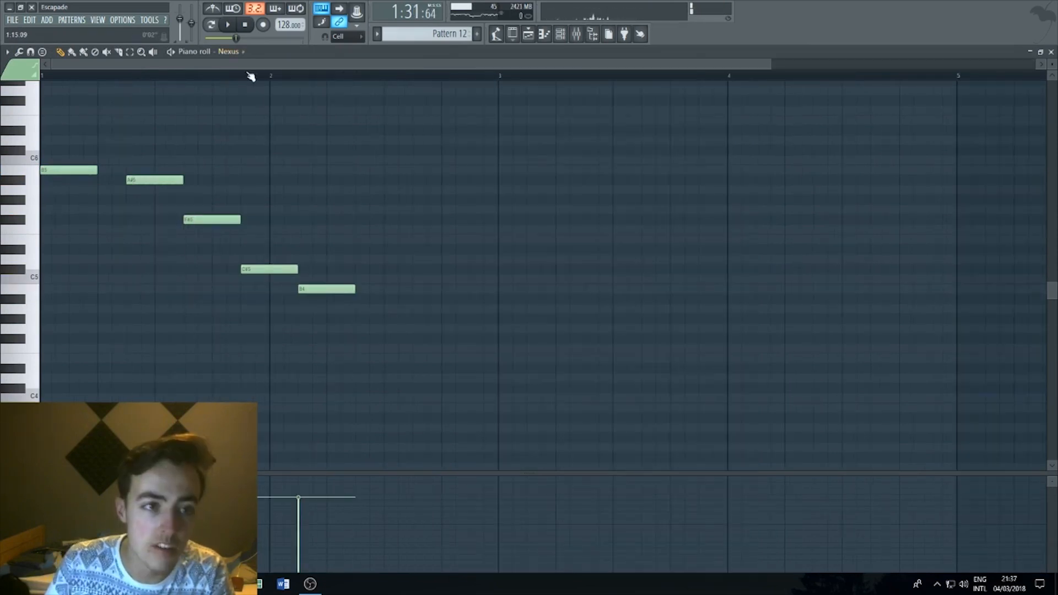
# - Delay the C#5 note's start by 1/6 beat, insert a short B4 note before it, and audition the melody
pyautogui.scroll(3, 251, 73)
pyautogui.moveTo(265, 269)
pyautogui.mouseDown()
pyautogui.moveTo(236, 269)
pyautogui.moveTo(264, 269)
pyautogui.mouseUp()
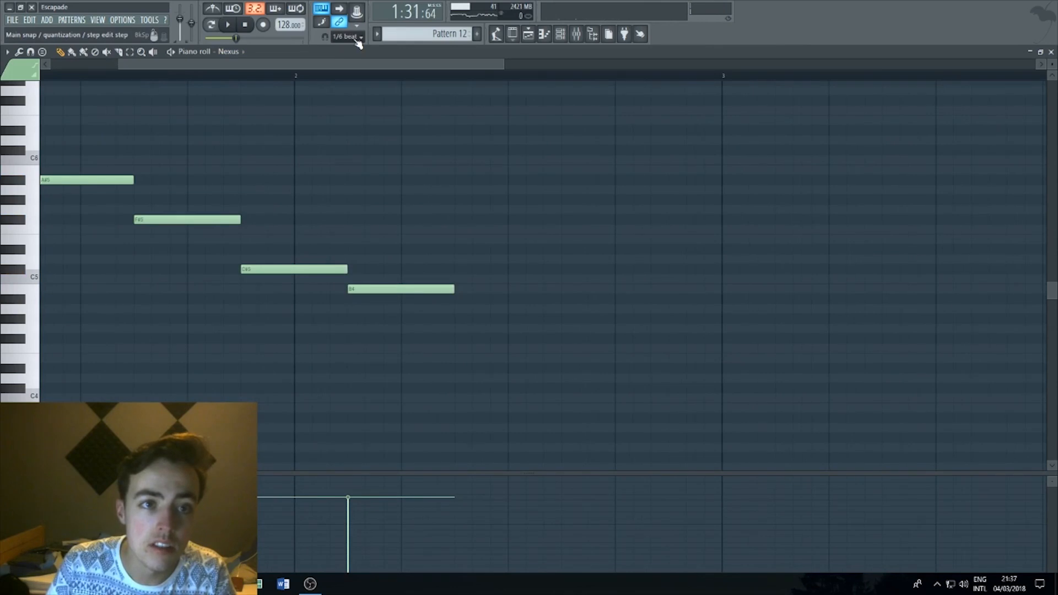
pyautogui.moveTo(302, 268); pyautogui.dragTo(314, 270)
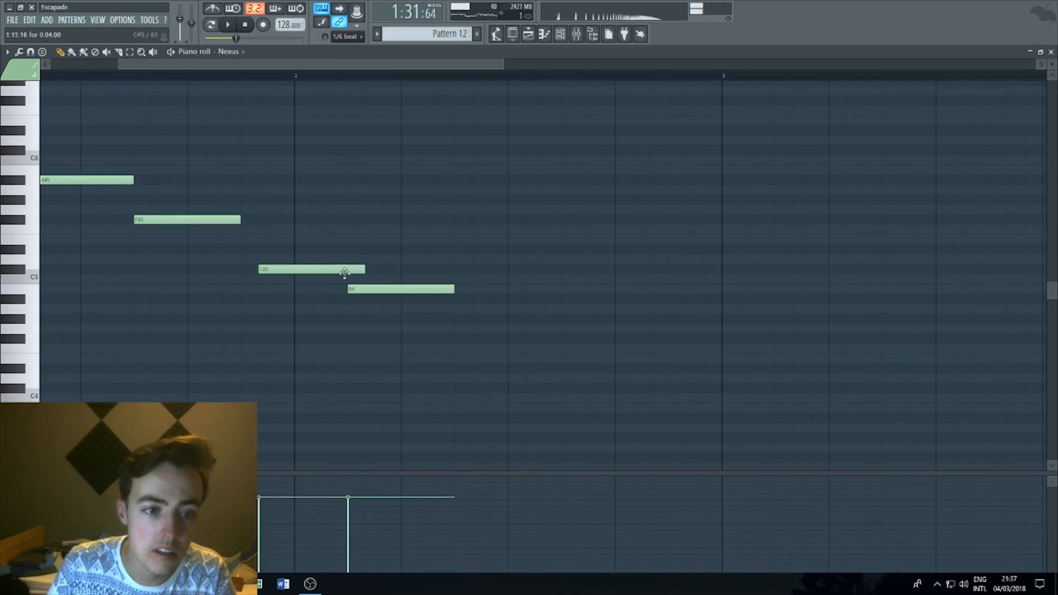
pyautogui.click(246, 289)
pyautogui.press('space')
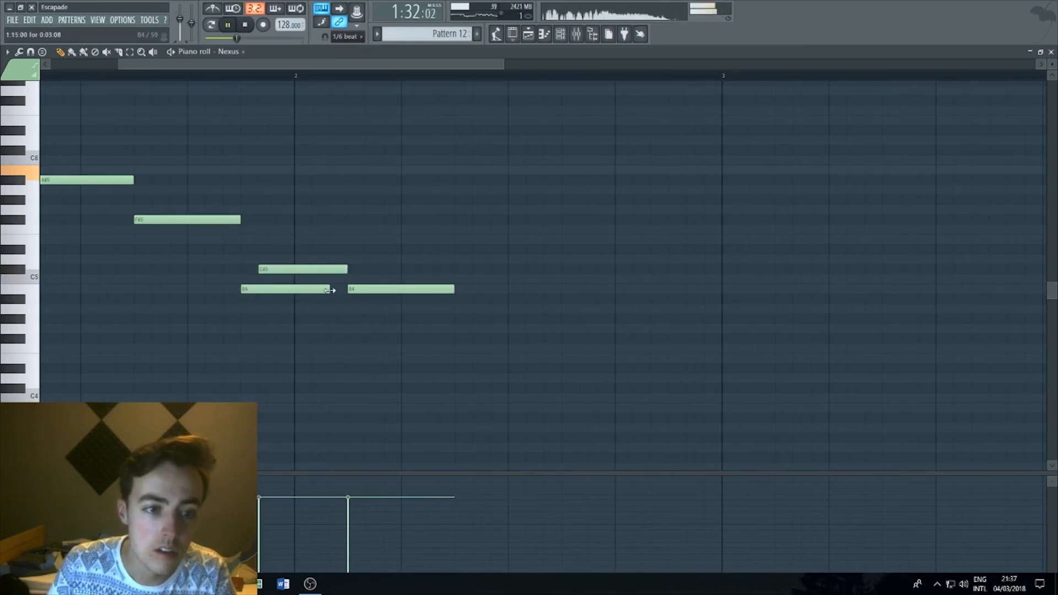
pyautogui.moveTo(331, 288); pyautogui.dragTo(259, 289)
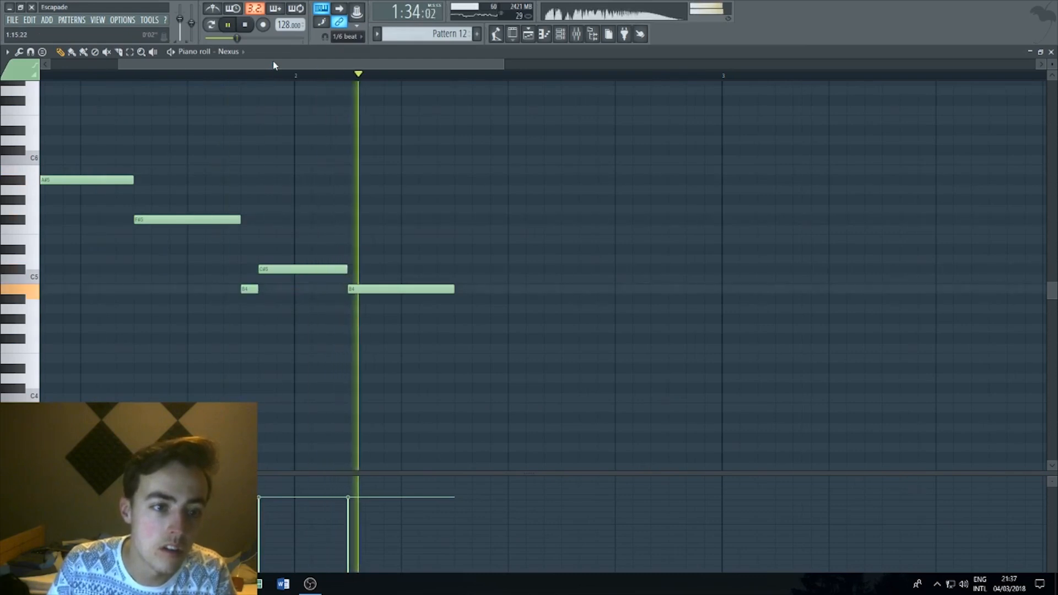
pyautogui.moveTo(274, 66); pyautogui.dragTo(191, 60)
pyautogui.press('space')
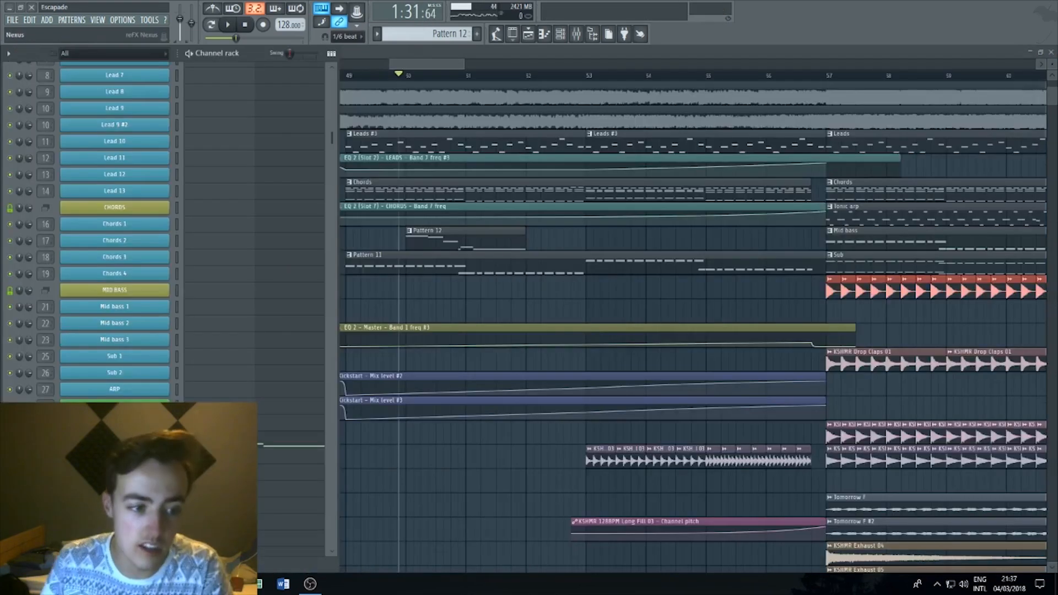
# - Play Pattern 12 within the build-up and extend its closing C#6 and B5 notes to fill the end of the phrase
pyautogui.click(749, 285)
pyautogui.click(813, 261)
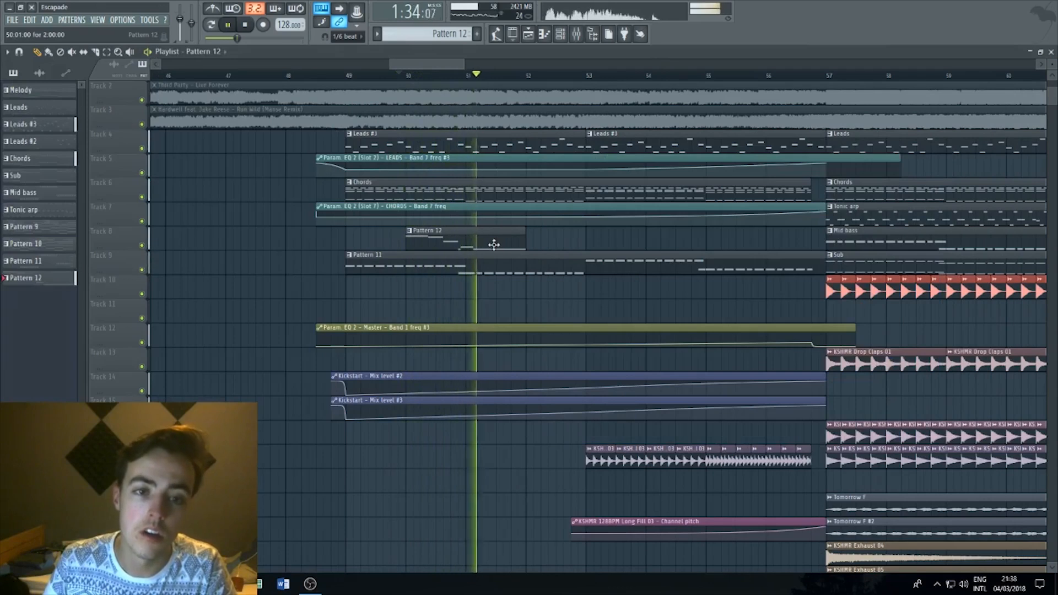
pyautogui.press('space')
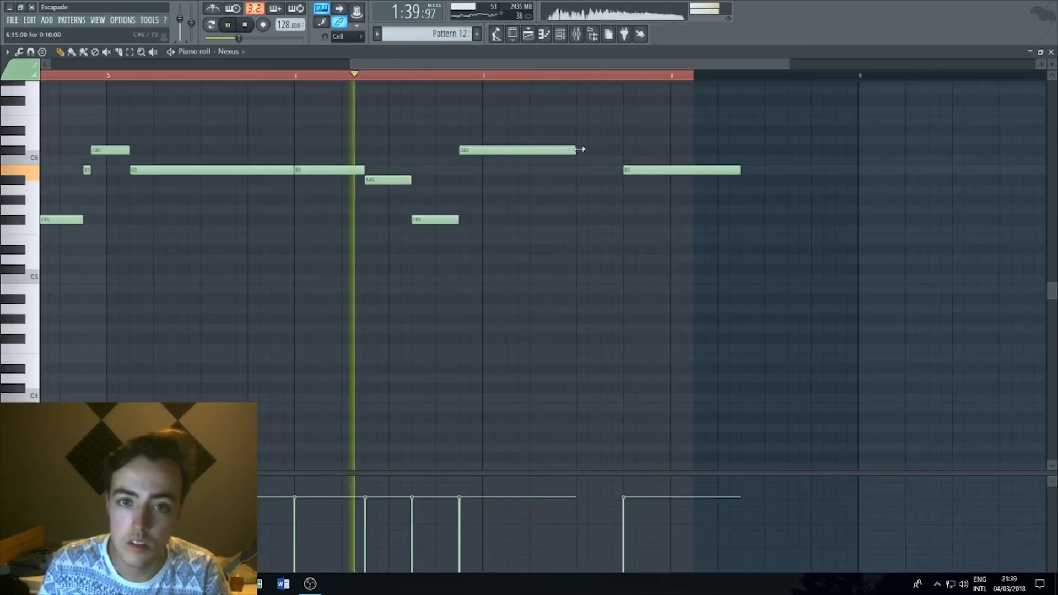
pyautogui.moveTo(740, 170); pyautogui.dragTo(811, 170)
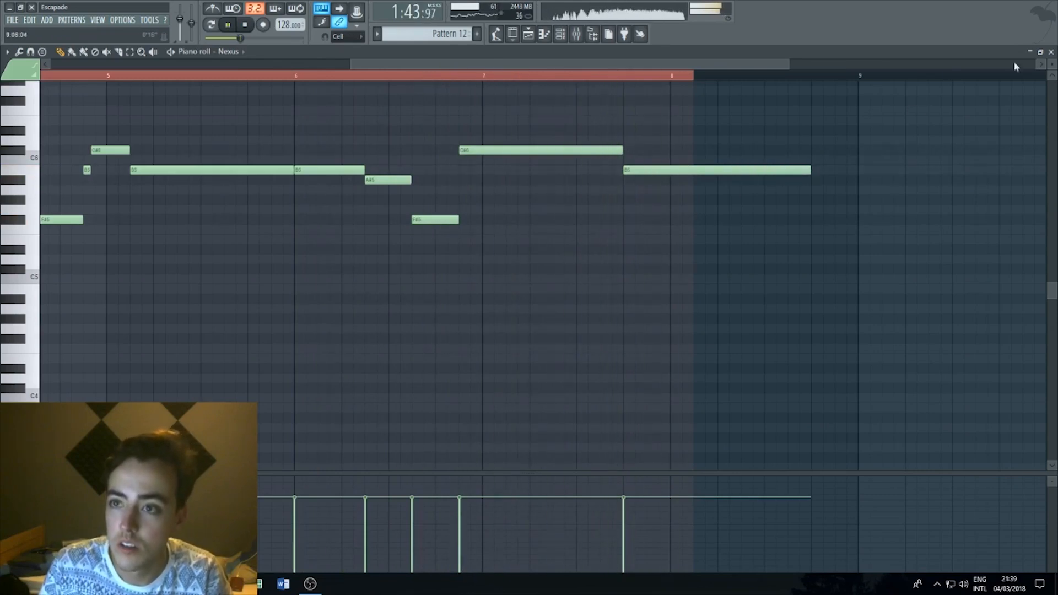
pyautogui.click(1051, 51)
pyautogui.press('space')
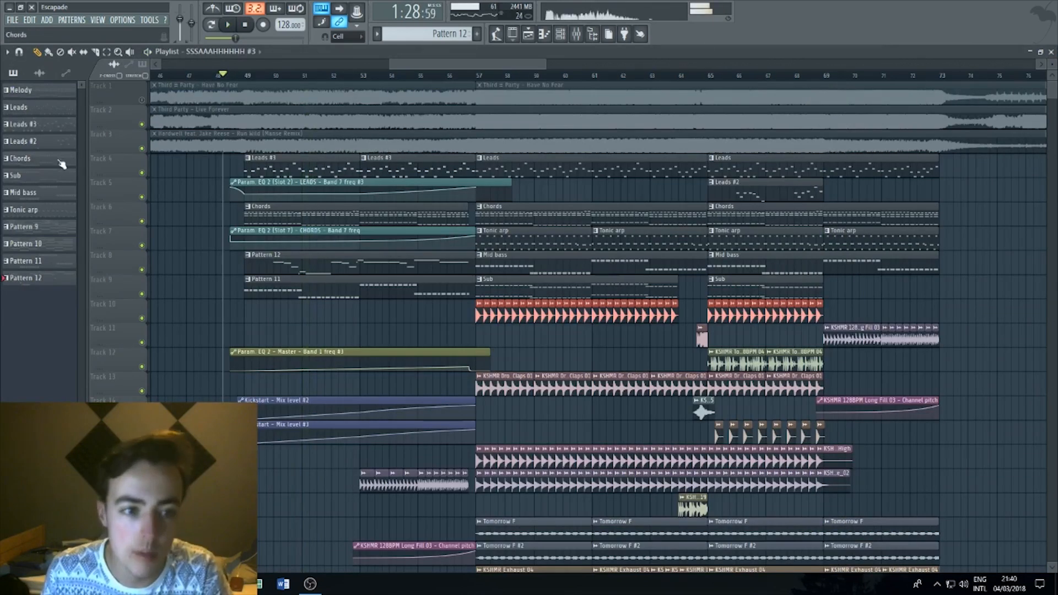
# - Set the first Mod Env 1 destination to None in the pad's Sylenth1
pyautogui.scroll(-2, 264, 120)
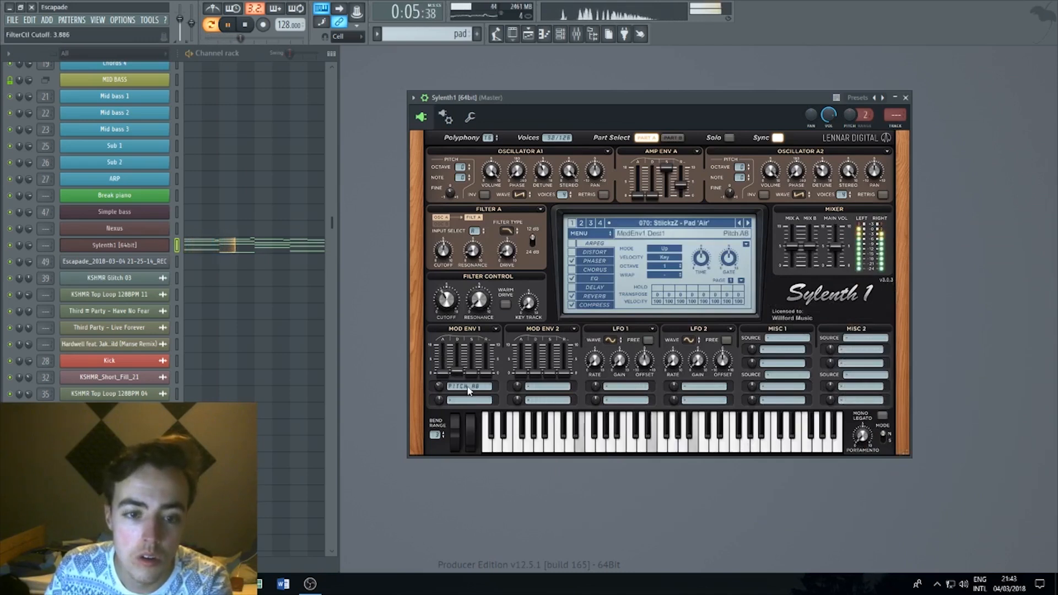
pyautogui.click(442, 392)
pyautogui.click(483, 412)
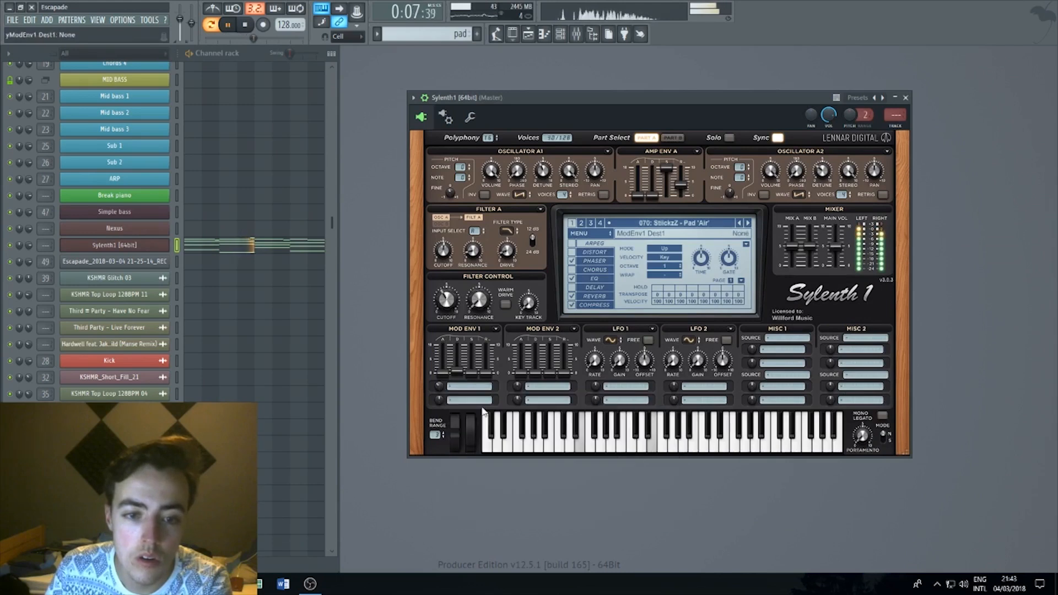
pyautogui.rightClick(136, 253)
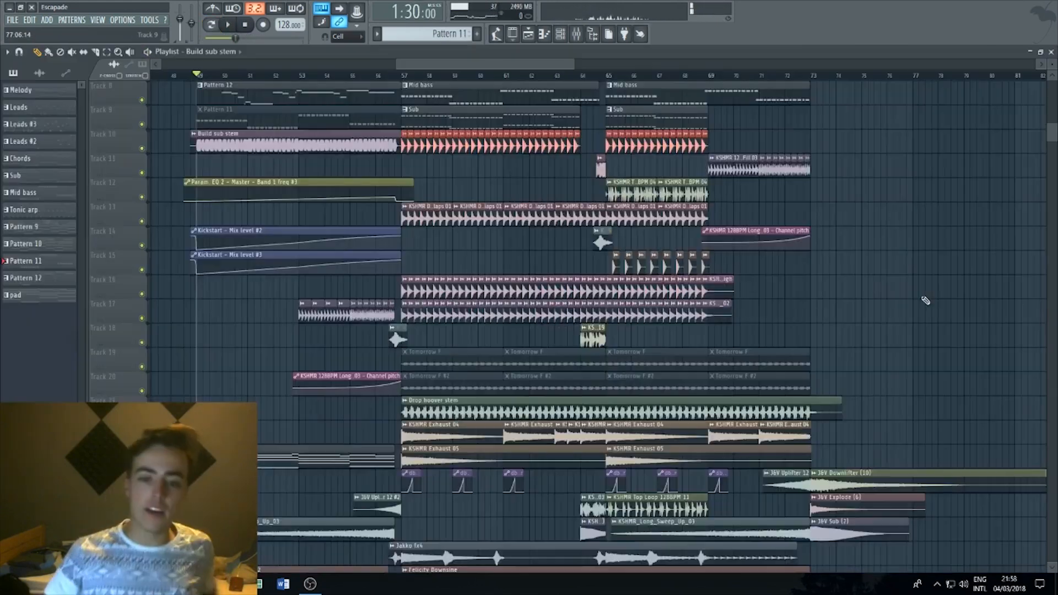
pyautogui.scroll(-10, 926, 300)
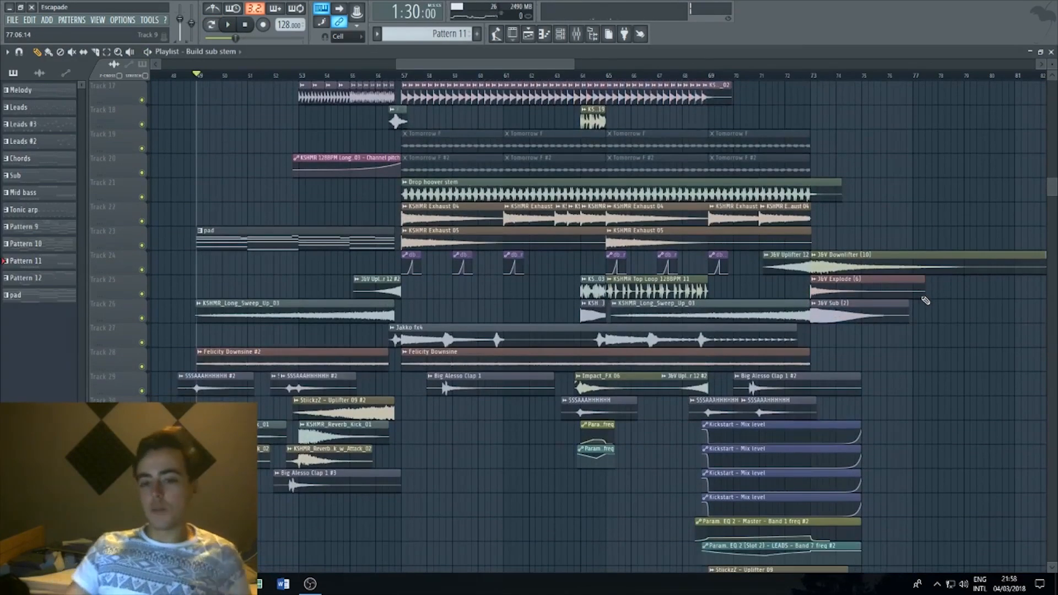
pyautogui.scroll(-4, 925, 300)
pyautogui.scroll(10, 925, 301)
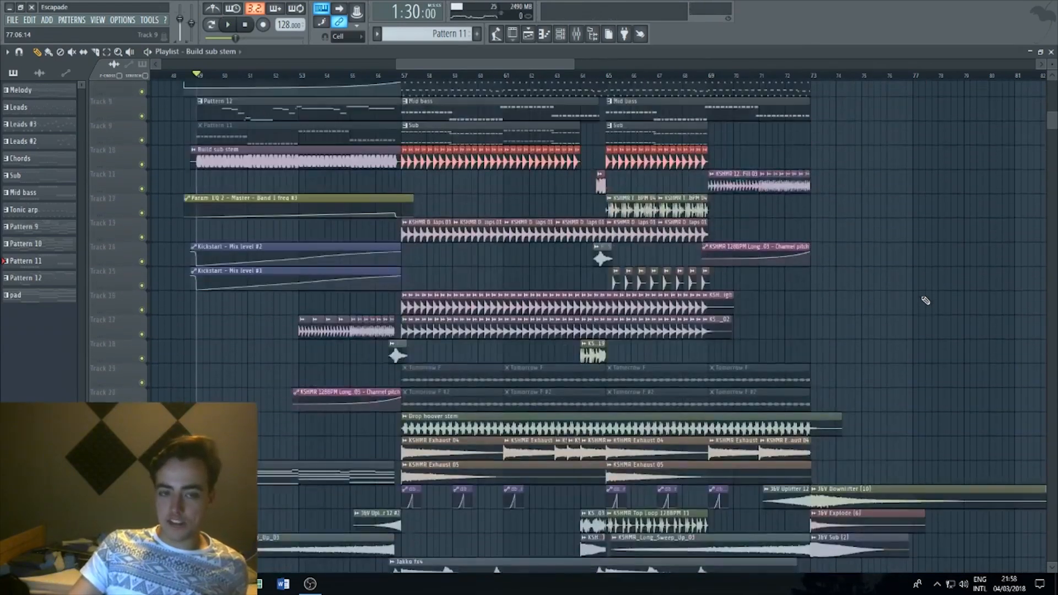
pyautogui.scroll(3, 926, 300)
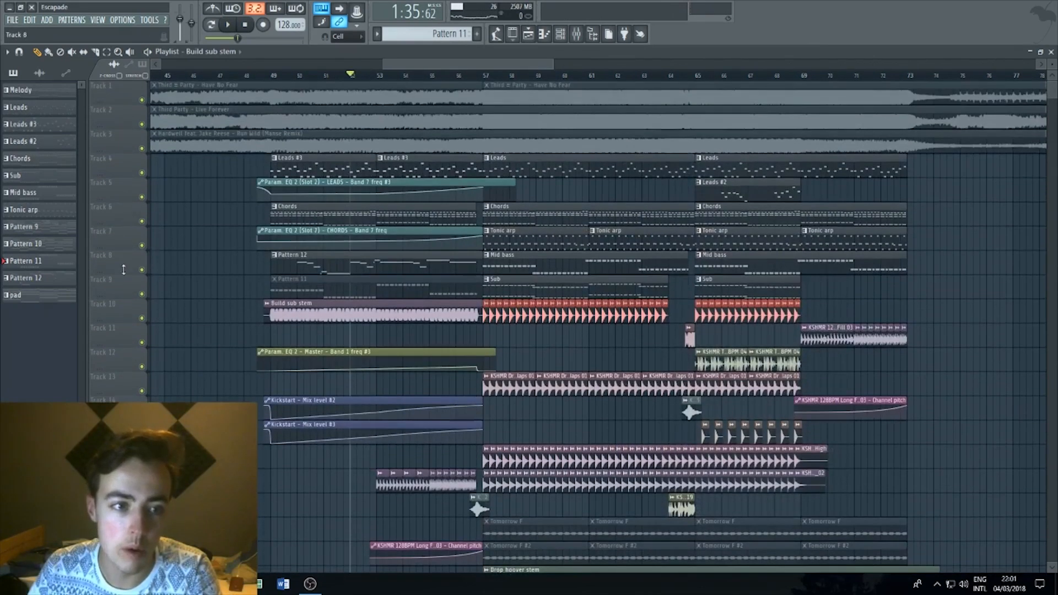
# - Solo the Pattern 12 track and apply a 72 dB/oct low cut at about 250 Hz with Pro-Q 2 on the Nexus insert
pyautogui.rightClick(143, 270)
pyautogui.press('space')
pyautogui.press('space')
pyautogui.click(585, 35)
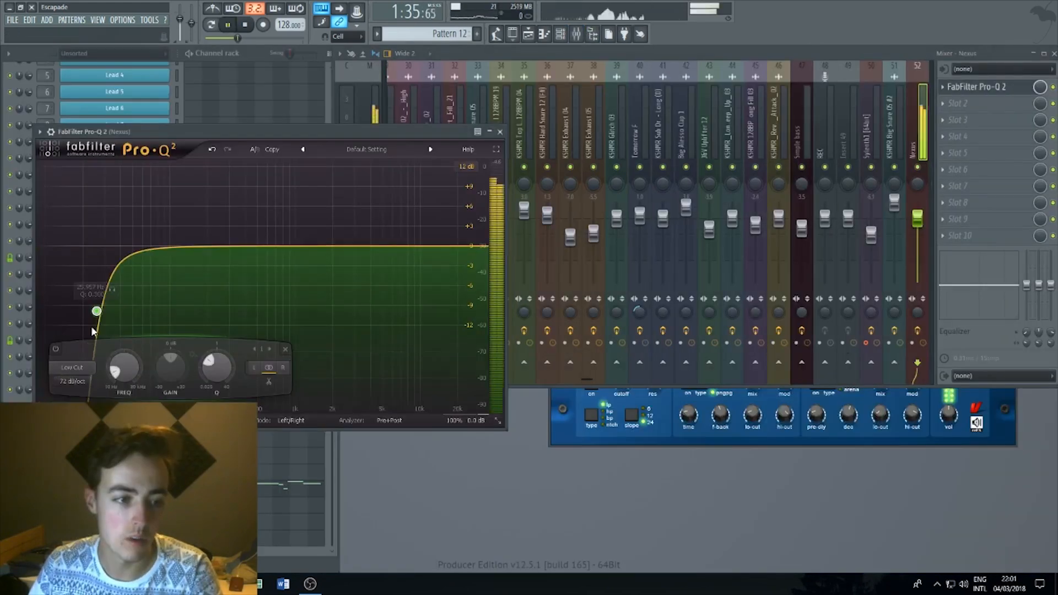
pyautogui.moveTo(94, 307); pyautogui.dragTo(220, 258)
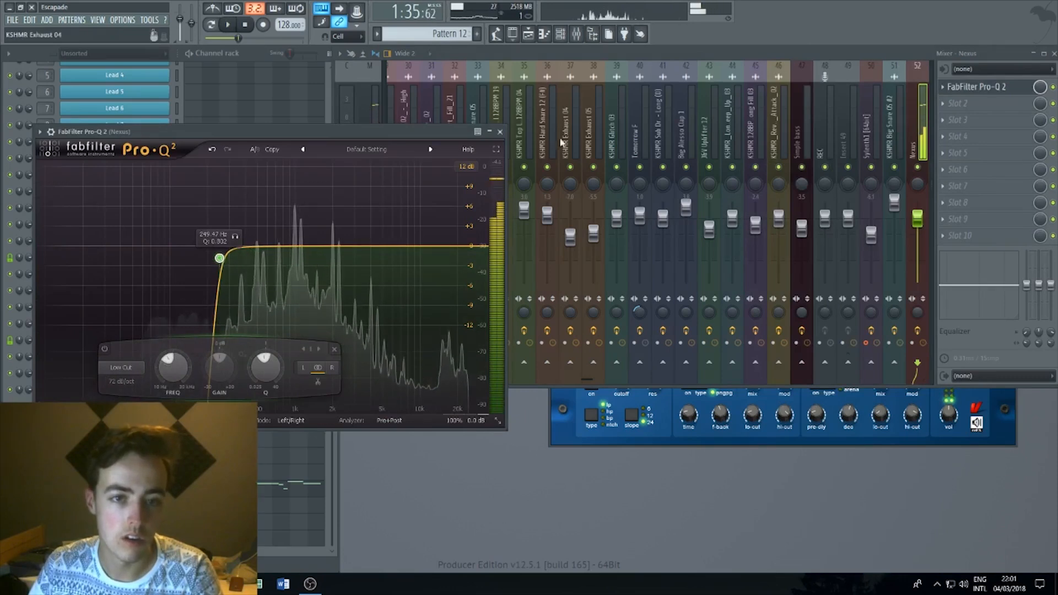
pyautogui.press('space')
pyautogui.click(499, 132)
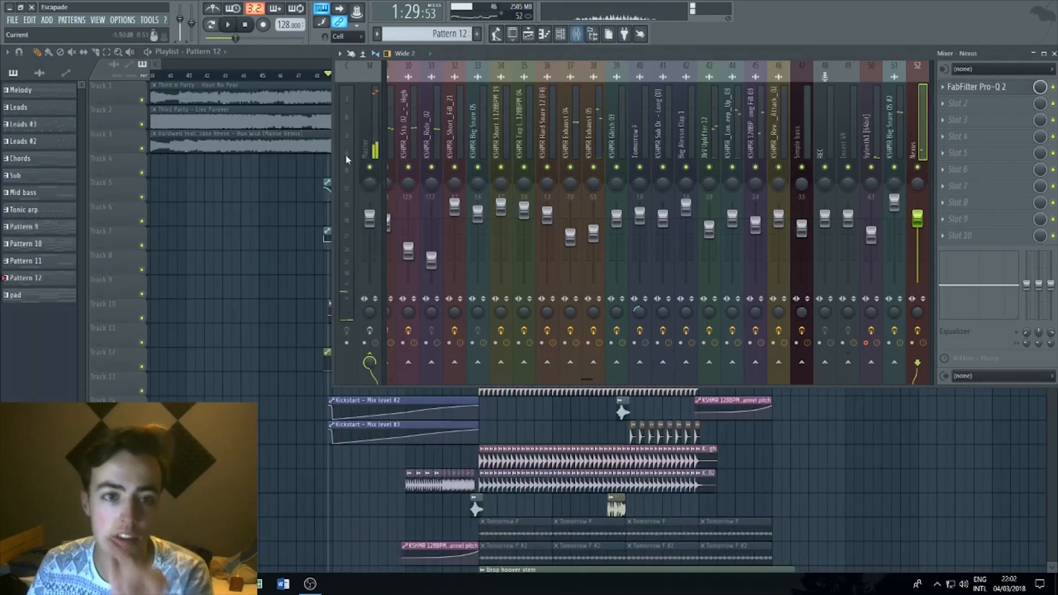
# - Add Endless Smile ahead of the other effects on the Master channel and set its Intensity to 110%
pyautogui.click(371, 137)
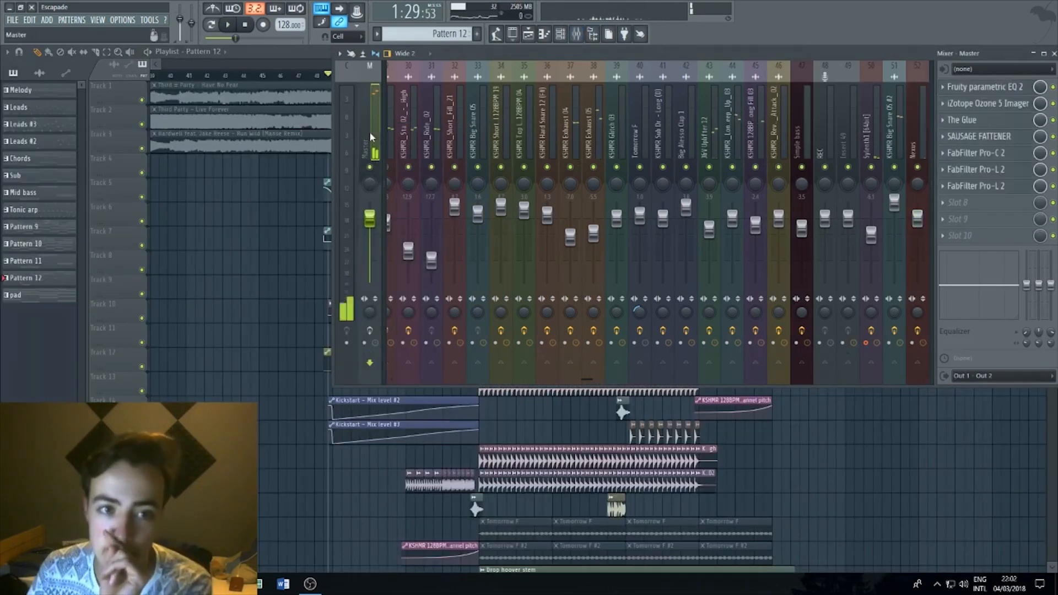
pyautogui.click(973, 88)
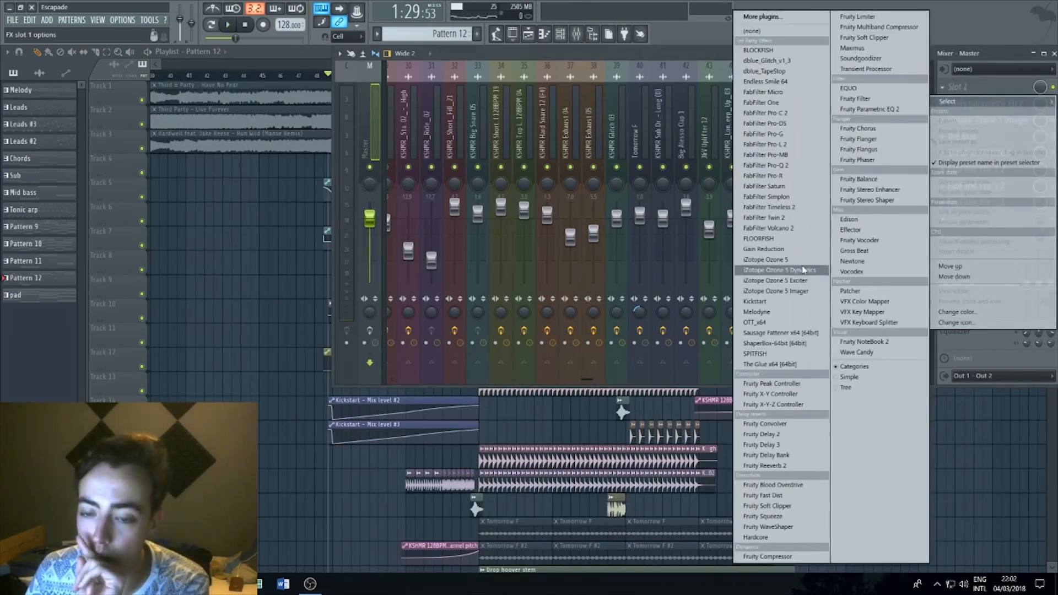
pyautogui.moveTo(221, 199); pyautogui.dragTo(233, 362)
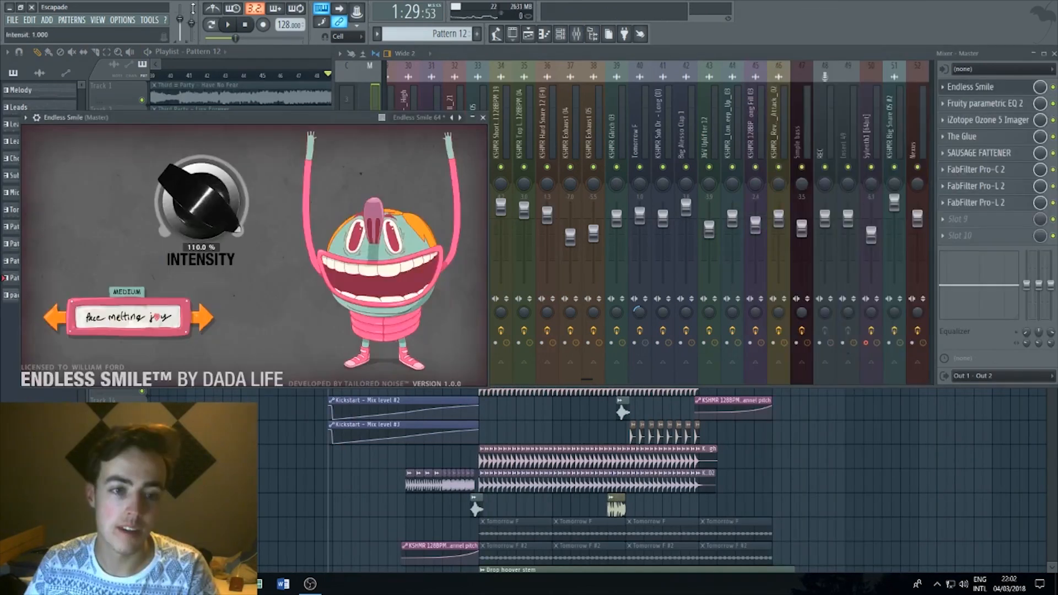
# - Create an automation clip for the Master's Endless Smile Intensity across the build-up, from bar 48 to just past bar 57
pyautogui.click(290, 49)
pyautogui.moveTo(331, 75); pyautogui.dragTo(483, 81)
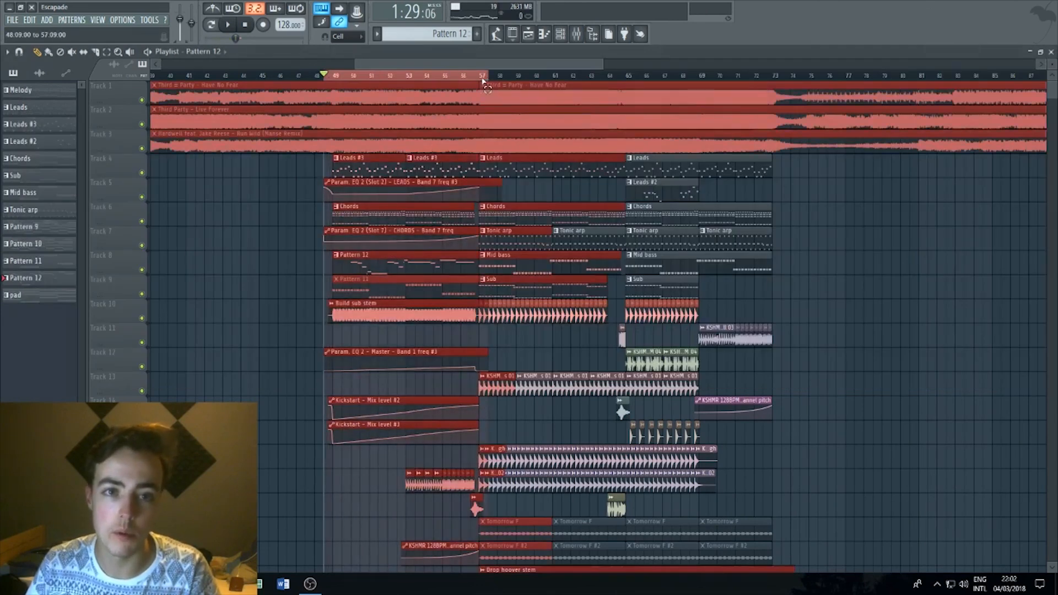
pyautogui.click(149, 19)
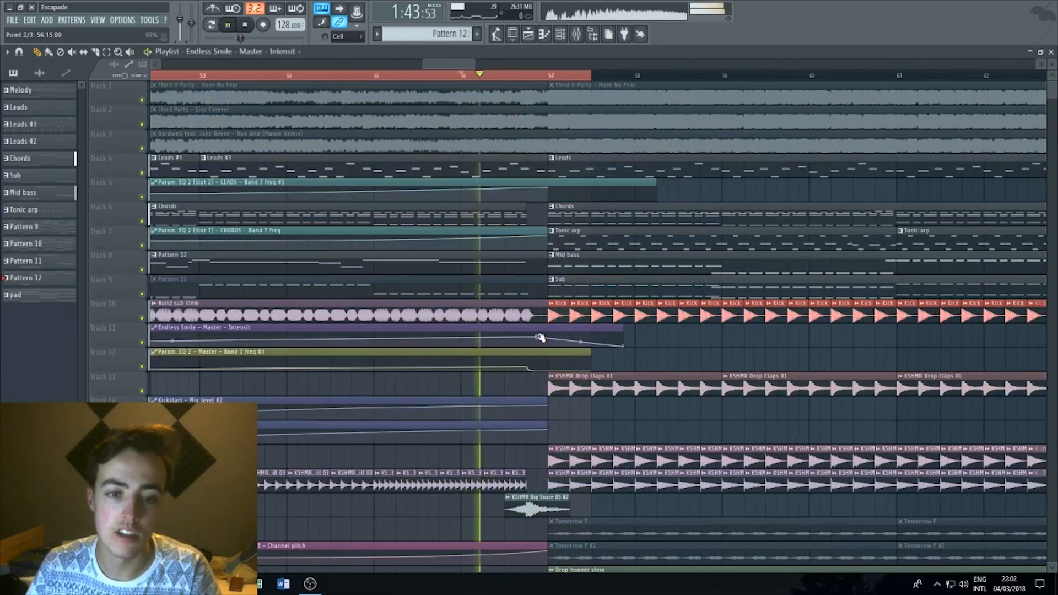
# - Clear the time selection and play the Endless Smile automation through the transition into the drop at bar 57
pyautogui.scroll(-3, 589, 76)
pyautogui.click(590, 76)
pyautogui.press('space')
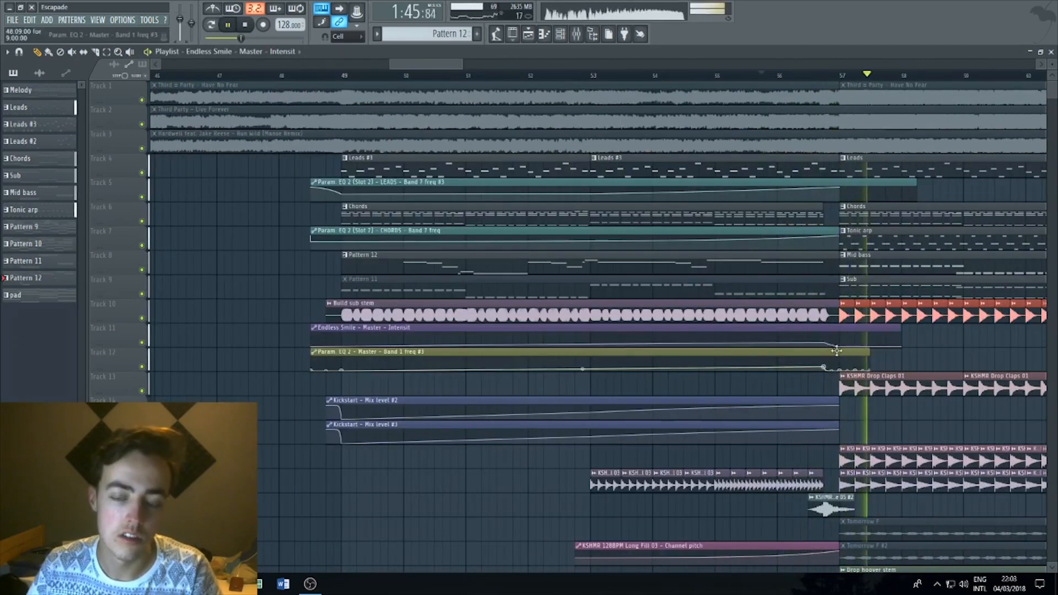
pyautogui.press('space')
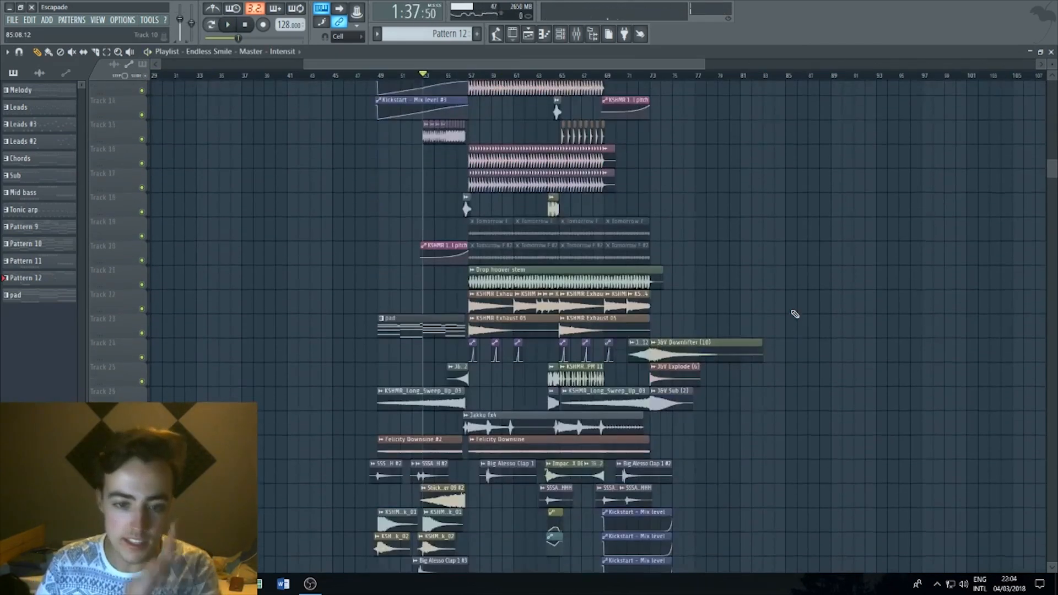
# - Examine the full arrangement of the build-up and drop across all playlist tracks, from the leads down to the FX
pyautogui.scroll(-10, 832, 322)
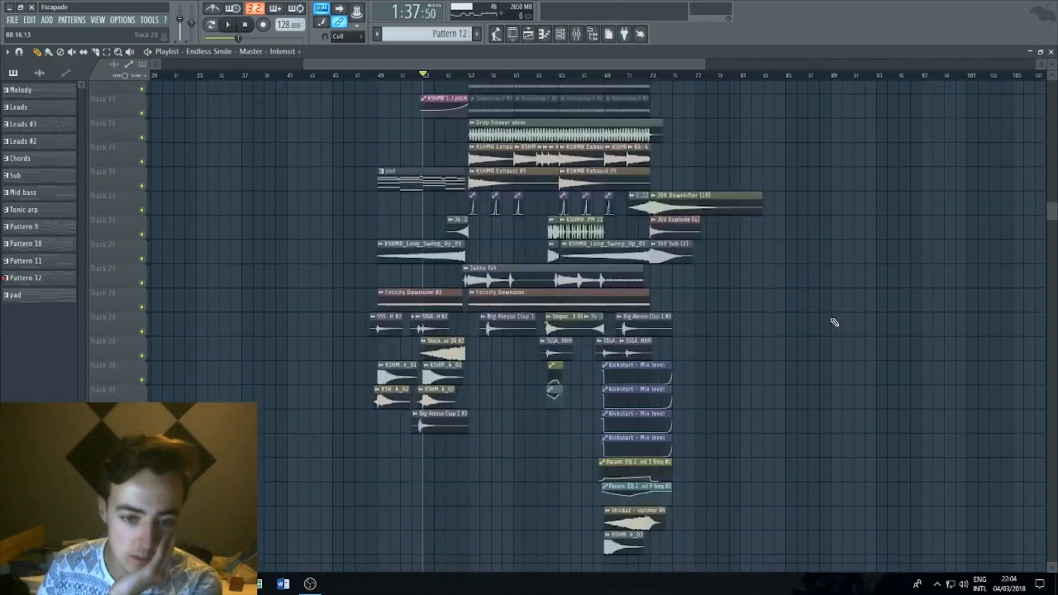
pyautogui.scroll(8, 836, 322)
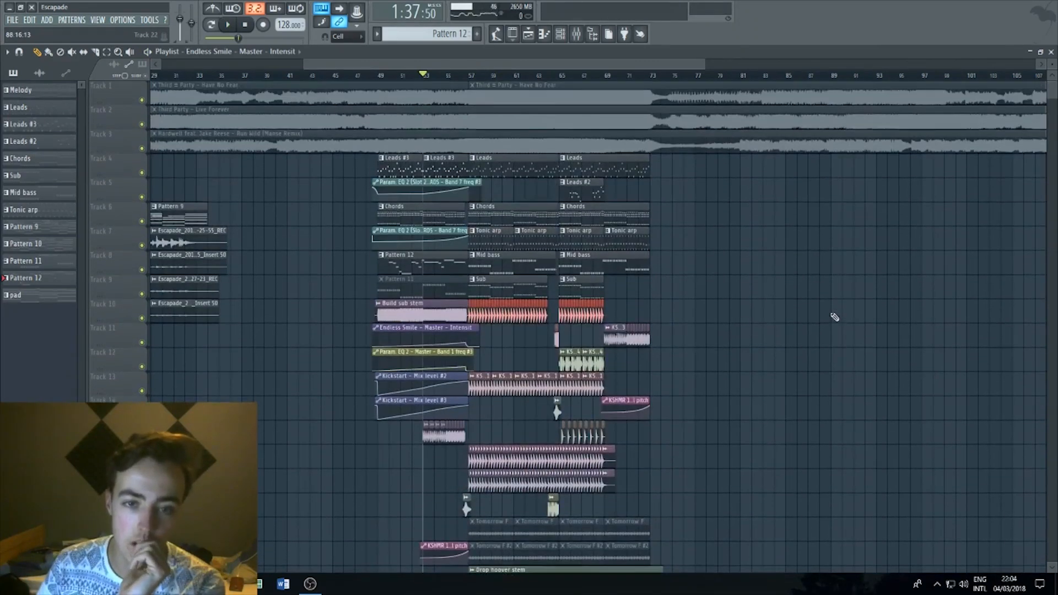
pyautogui.scroll(5, 560, 78)
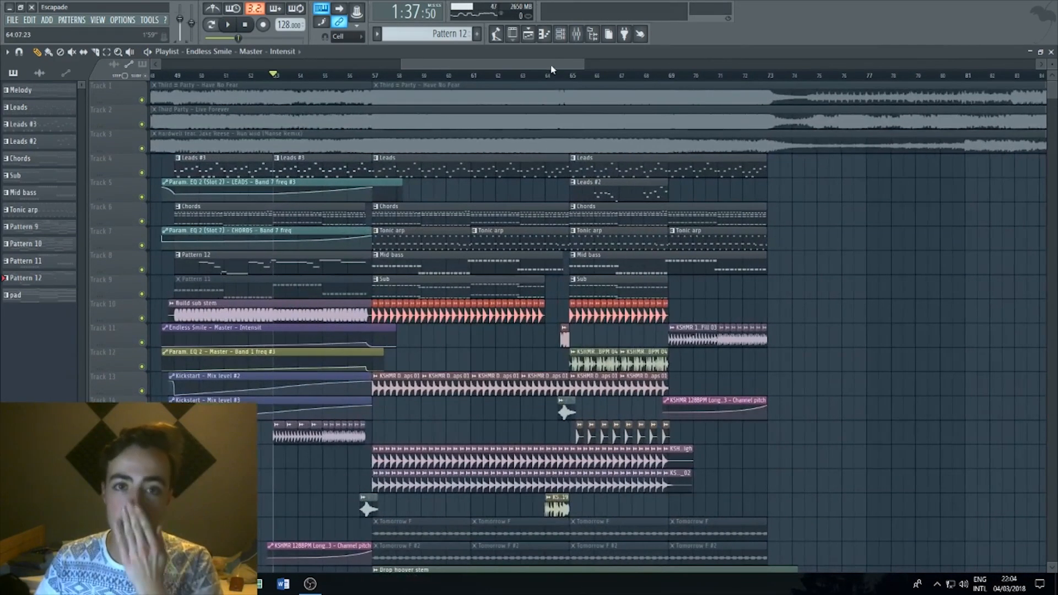
pyautogui.scroll(2, 549, 74)
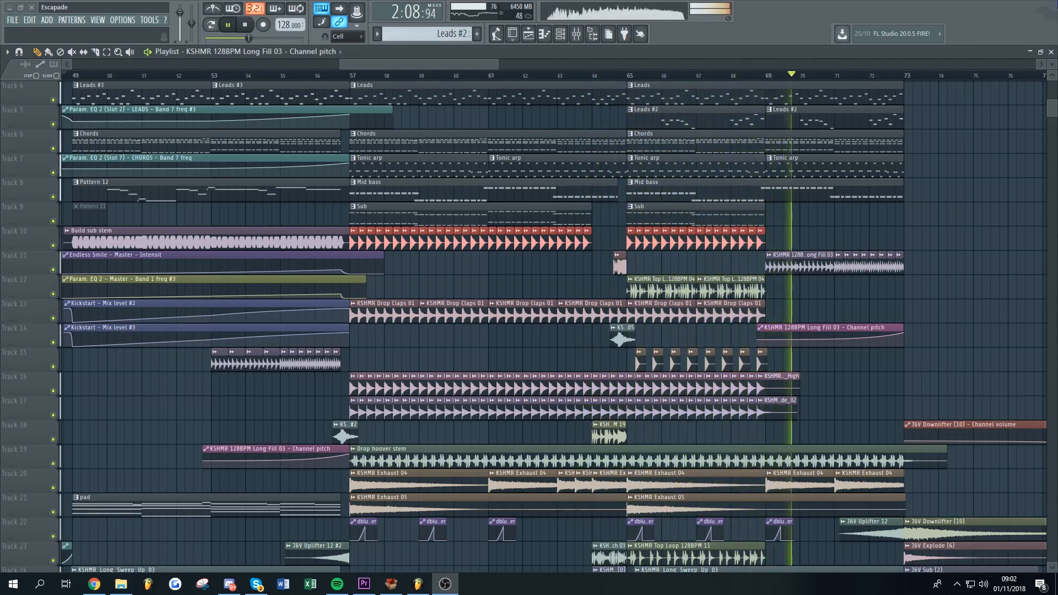
pyautogui.scroll(-5, 368, 144)
pyautogui.scroll(-1, 369, 144)
pyautogui.scroll(3, 369, 145)
pyautogui.scroll(3, 369, 144)
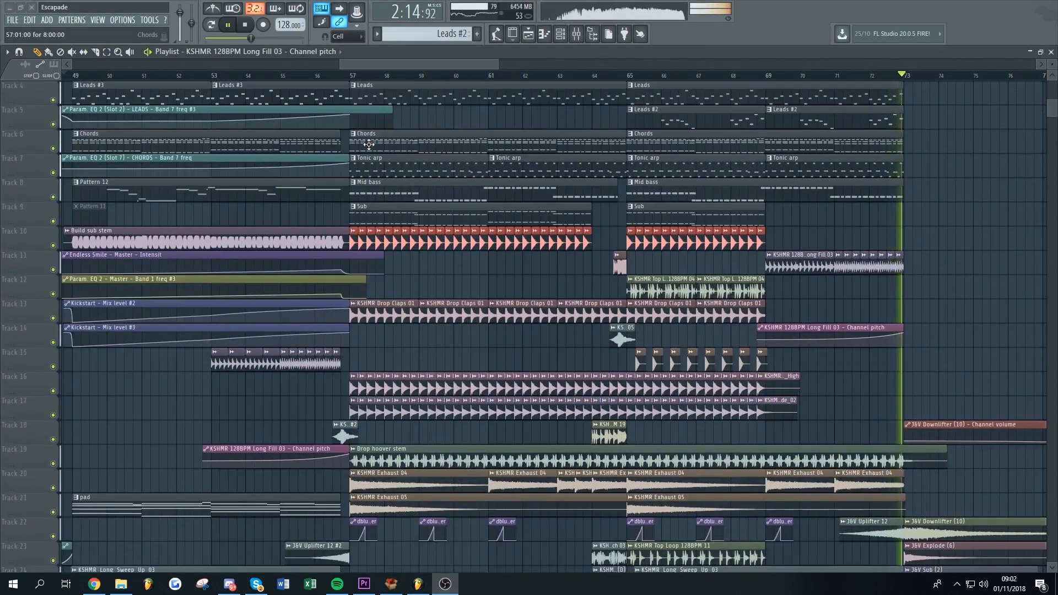